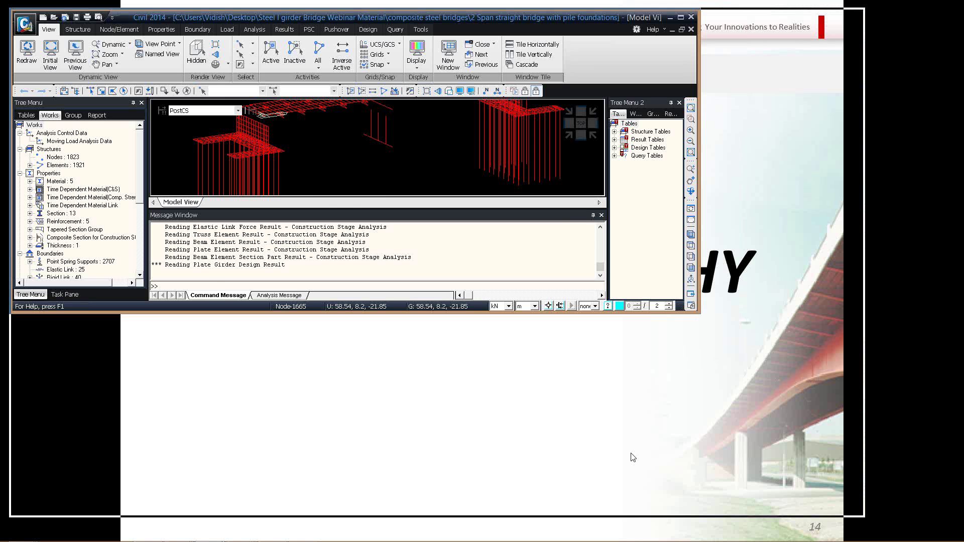
Render the bridge model with solid section shapes, enlarge the window, and examine the model from the opposite side.
{"action": "scroll", "coordinate": [410, 280], "scroll_direction": "up", "scroll_amount": 1}
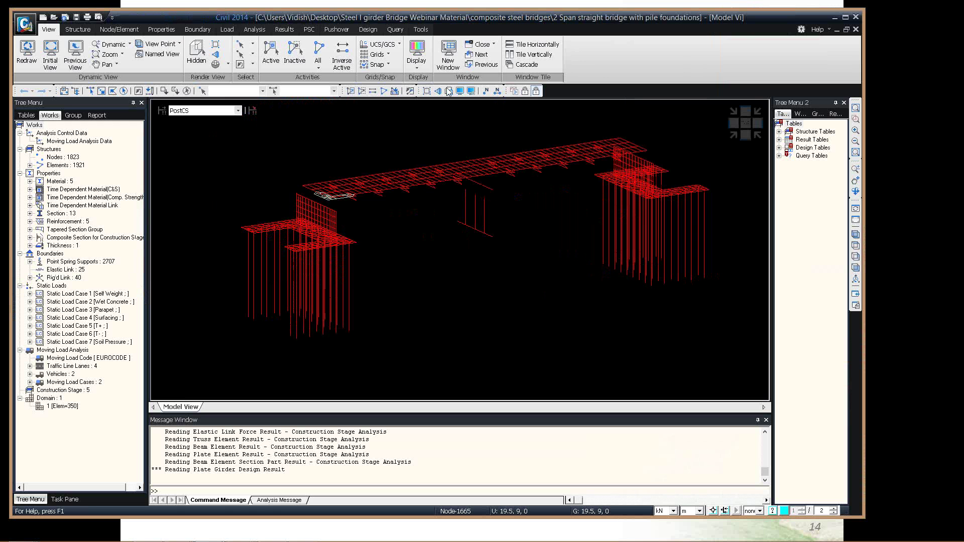
{"action": "left_click", "coordinate": [449, 92]}
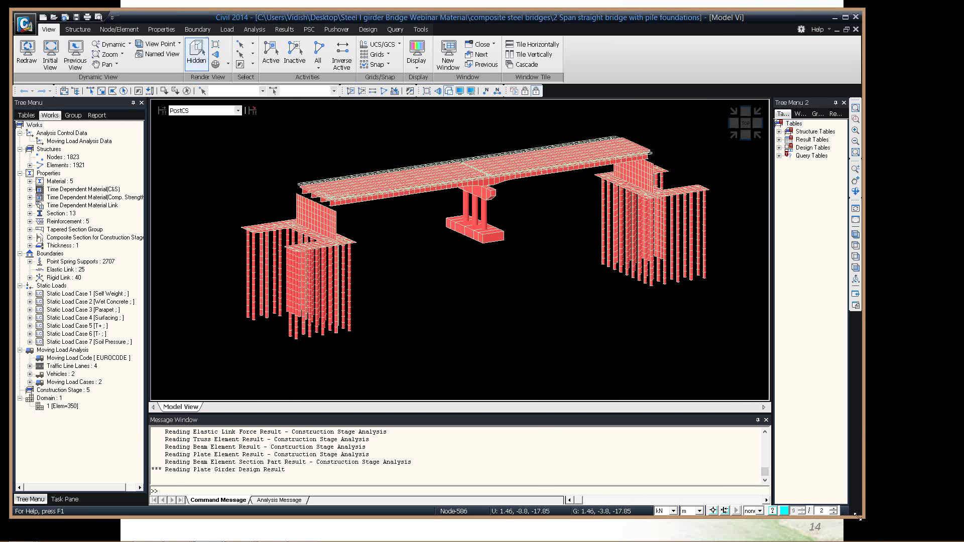
{"action": "left_click_drag", "start_coordinate": [858, 517], "coordinate": [895, 529]}
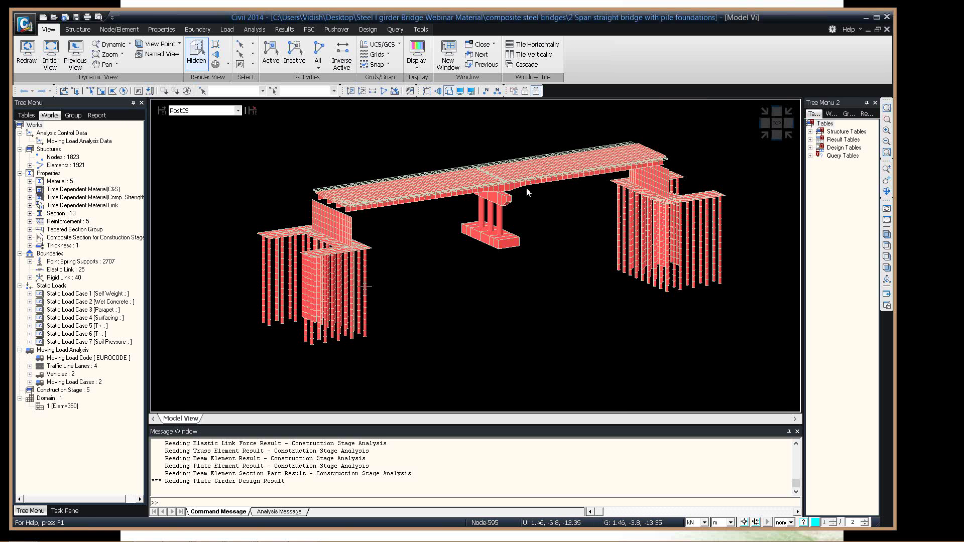
{"action": "middle_click_drag", "start_coordinate": [527, 189], "coordinate": [395, 292], "text": "ctrl"}
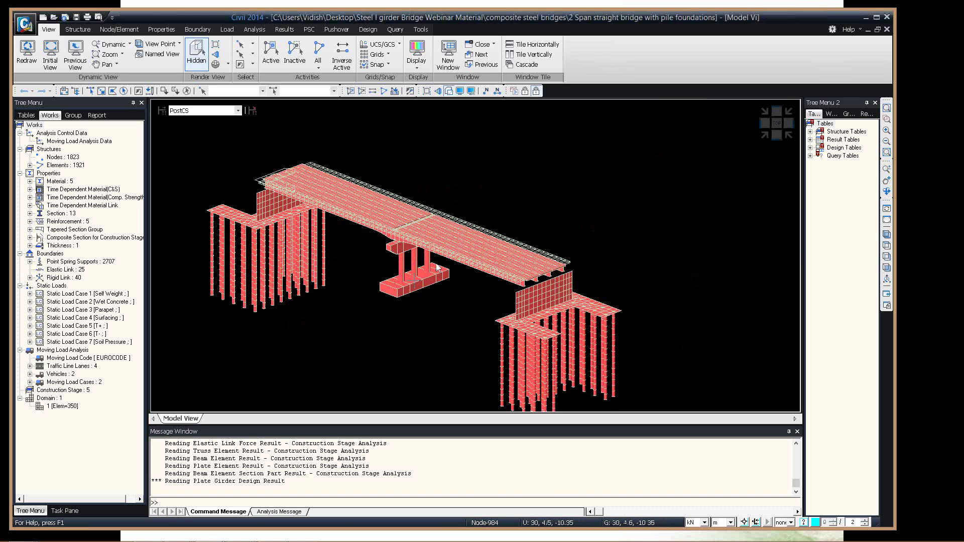
{"action": "middle_click_drag", "start_coordinate": [436, 267], "coordinate": [459, 248]}
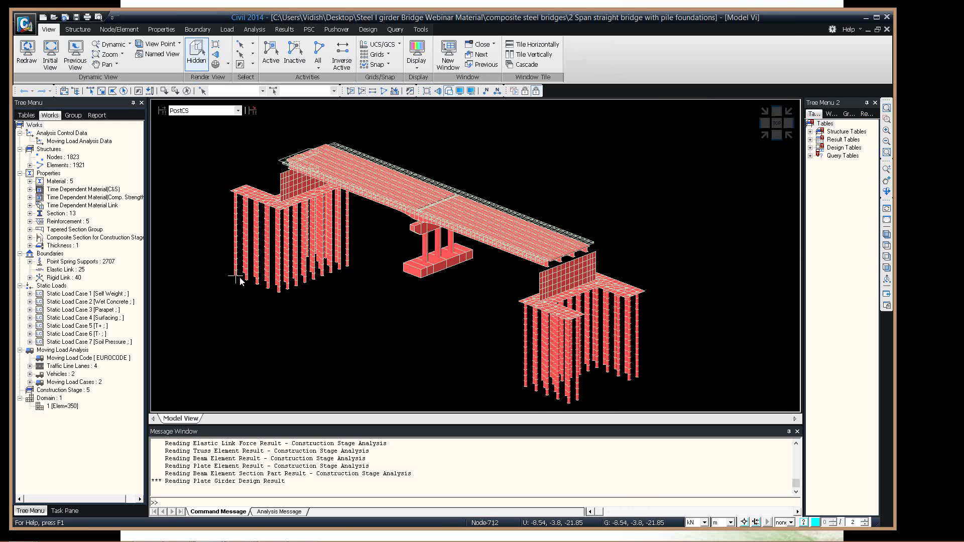
{"action": "mouse_move", "coordinate": [240, 276]}
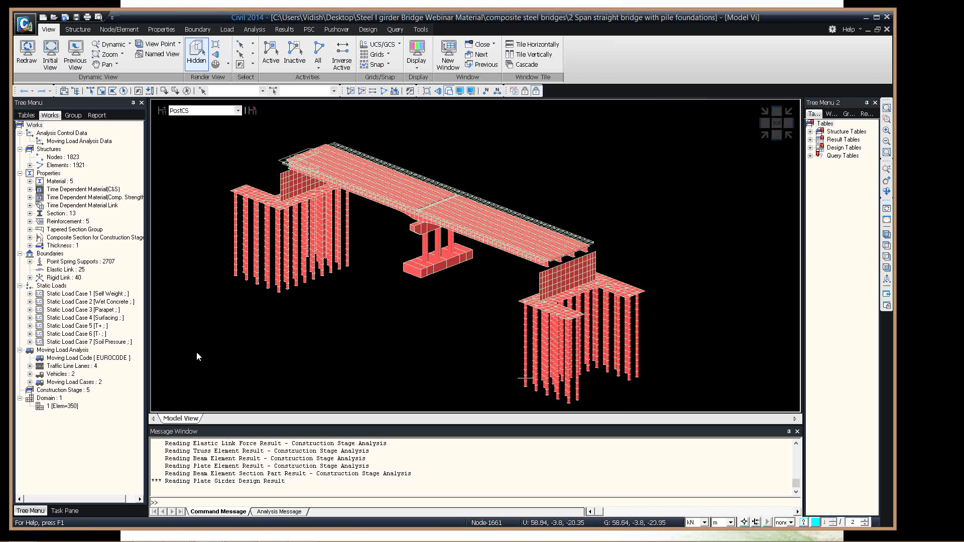
List the linear and multi-linear types of the point spring supports in the Works tree.
{"action": "left_click", "coordinate": [30, 261]}
{"action": "left_click", "coordinate": [40, 269]}
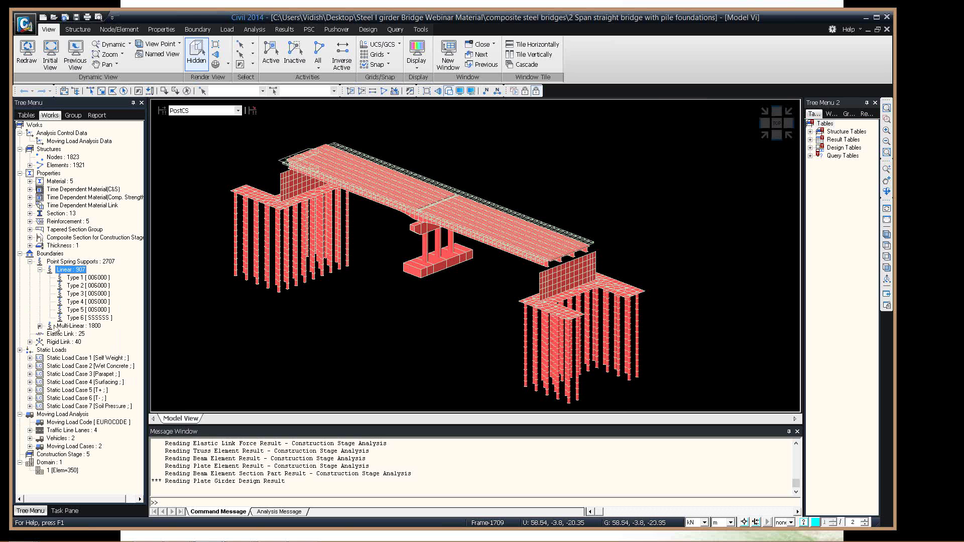
{"action": "left_click", "coordinate": [40, 326]}
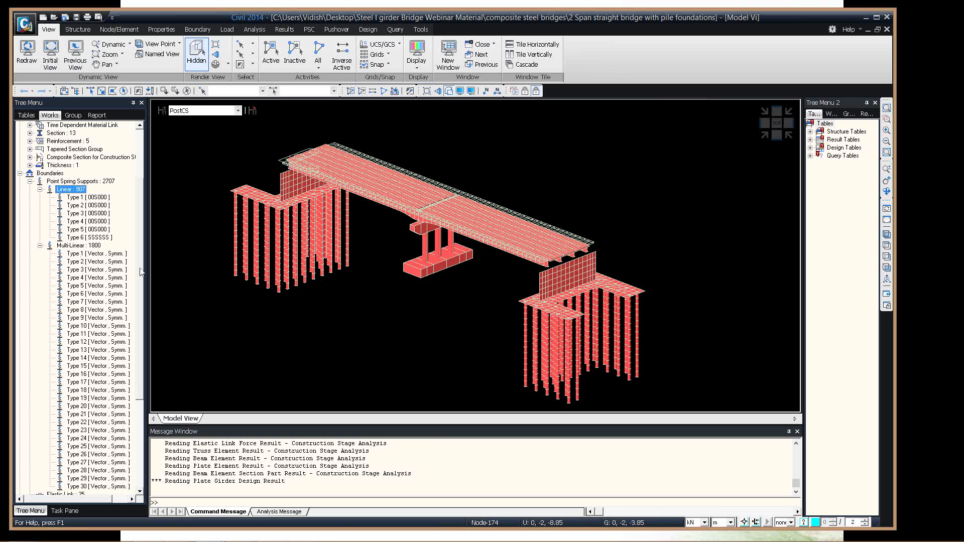
{"action": "scroll", "coordinate": [58, 192], "scroll_direction": "up", "scroll_amount": 4}
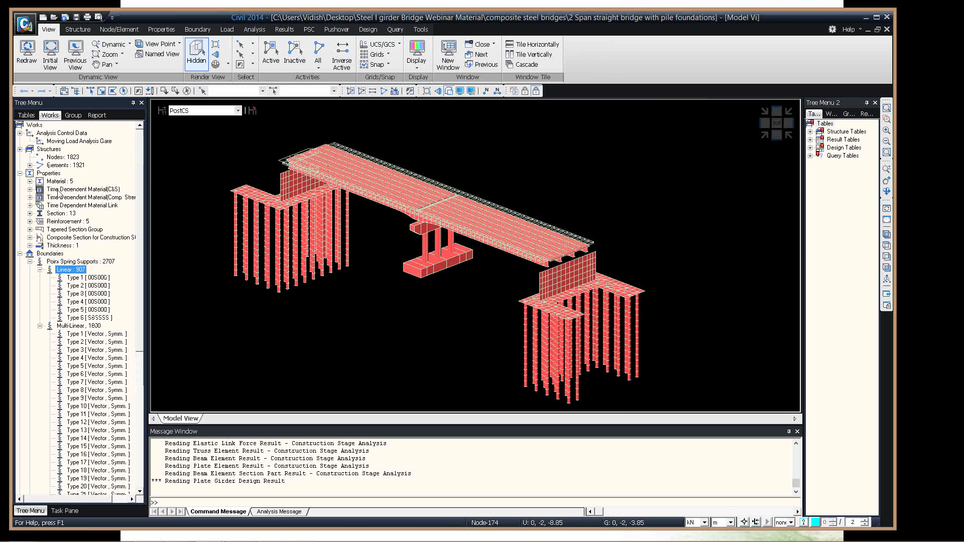
{"action": "left_click", "coordinate": [59, 190]}
{"action": "left_click", "coordinate": [64, 221]}
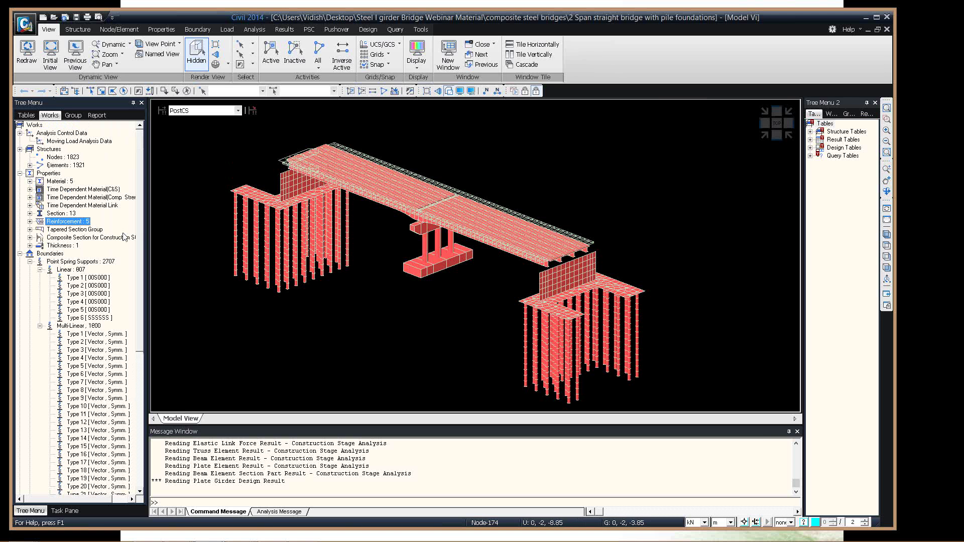
{"action": "key", "text": "Down"}
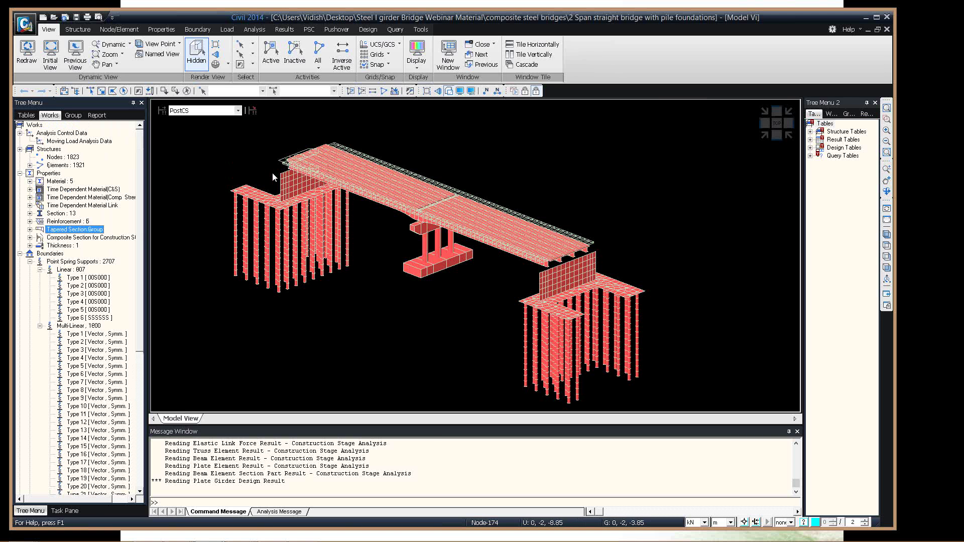
Display the multi-linear point spring supports on the abutment piles.
{"action": "left_click", "coordinate": [238, 110]}
{"action": "left_click", "coordinate": [191, 119]}
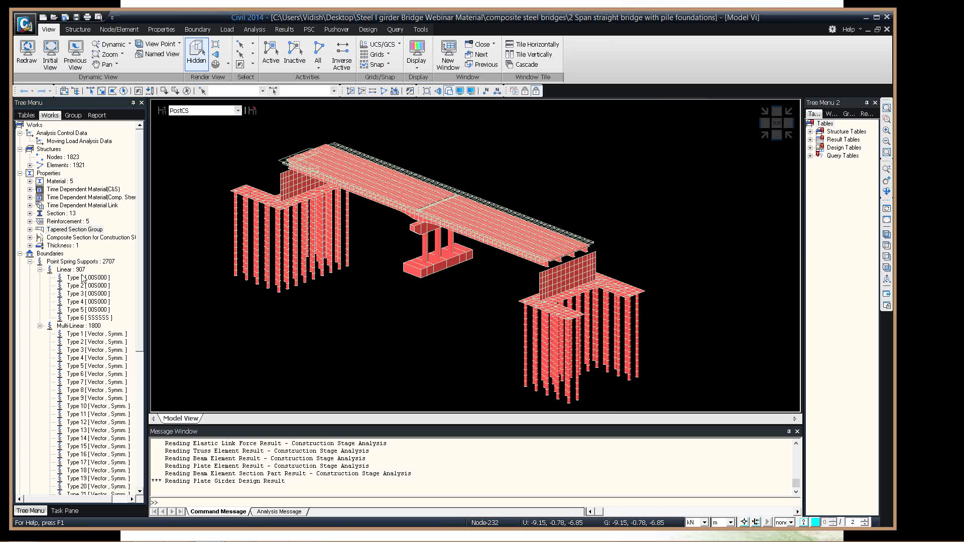
{"action": "left_click", "coordinate": [83, 279]}
{"action": "right_click", "coordinate": [100, 335]}
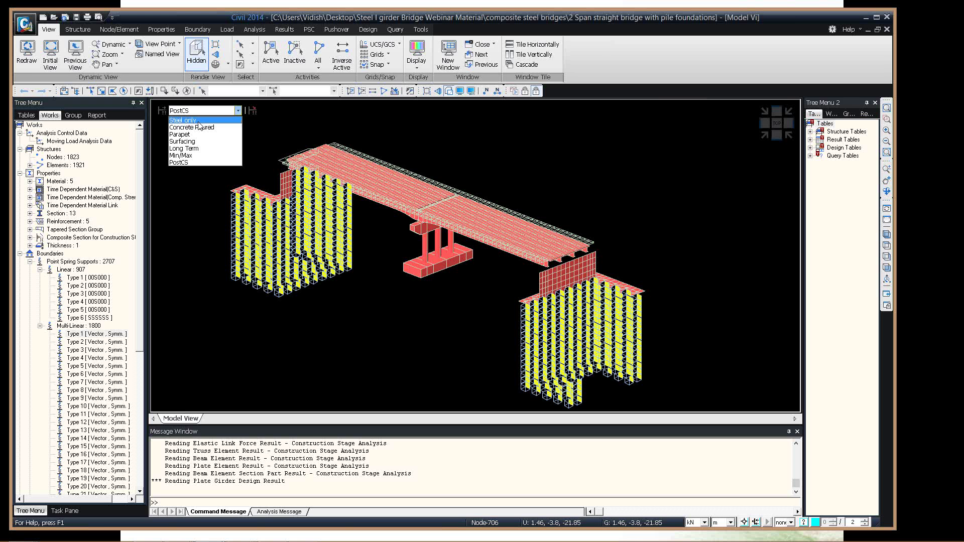
Show the Steel only construction stage, hide the multi-linear spring supports, and examine the girders over the pier.
{"action": "left_click", "coordinate": [198, 121]}
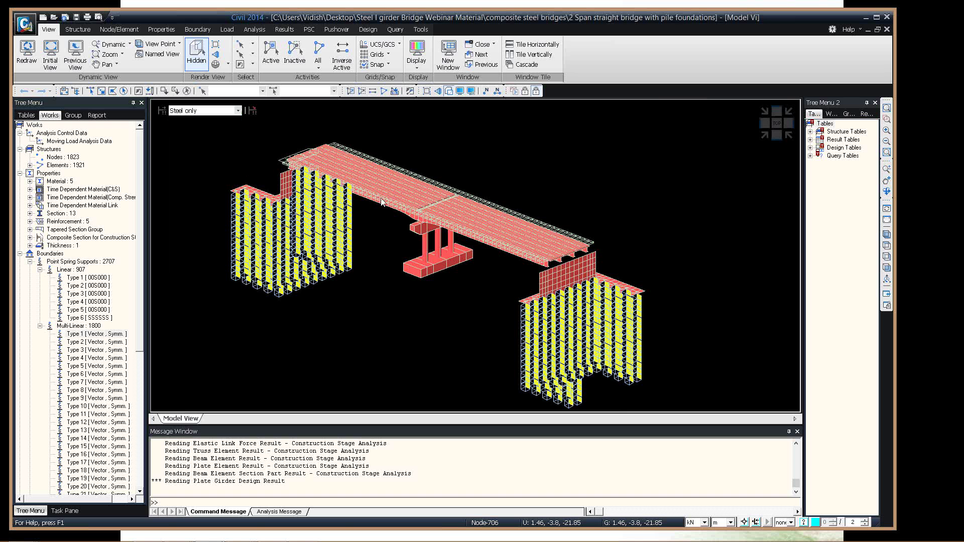
{"action": "left_click", "coordinate": [30, 246]}
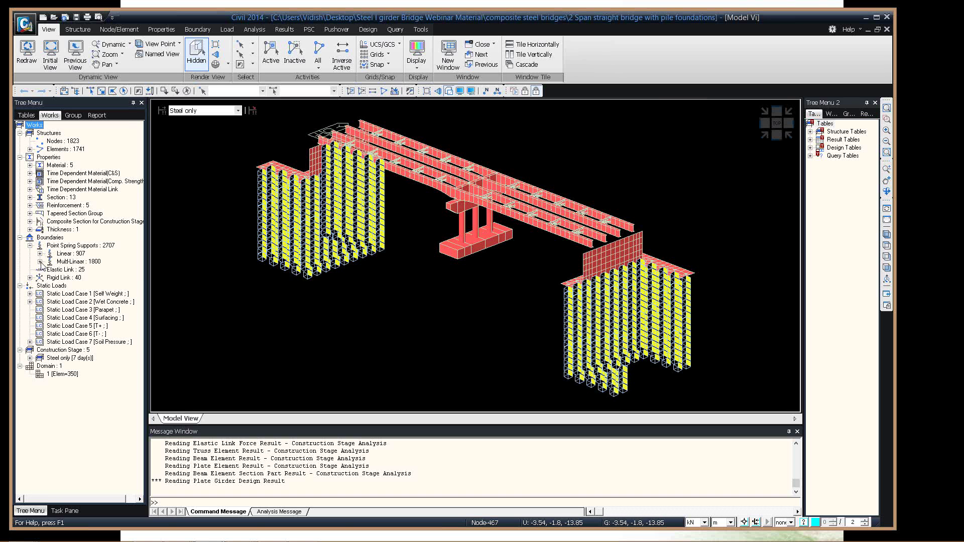
{"action": "left_click", "coordinate": [40, 262]}
{"action": "right_click", "coordinate": [80, 278]}
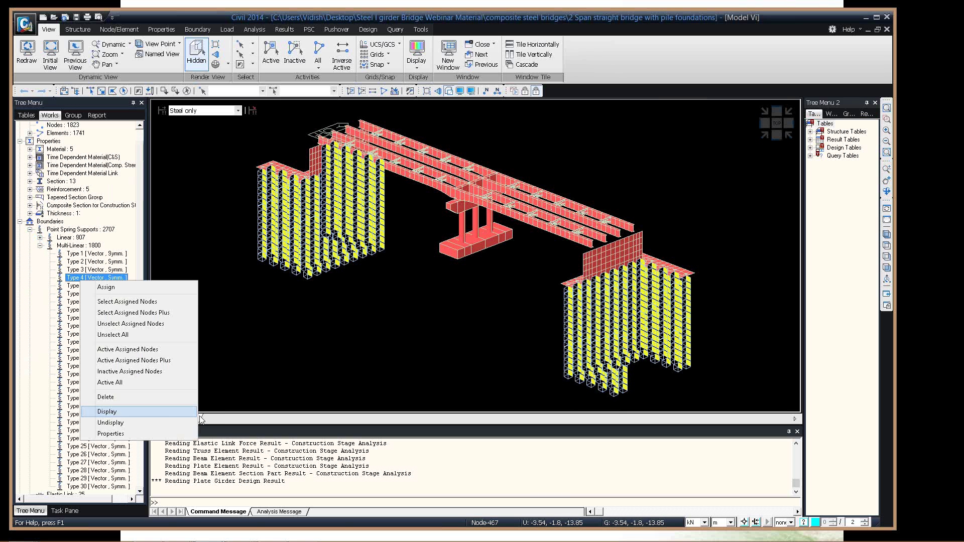
{"action": "left_click", "coordinate": [194, 413]}
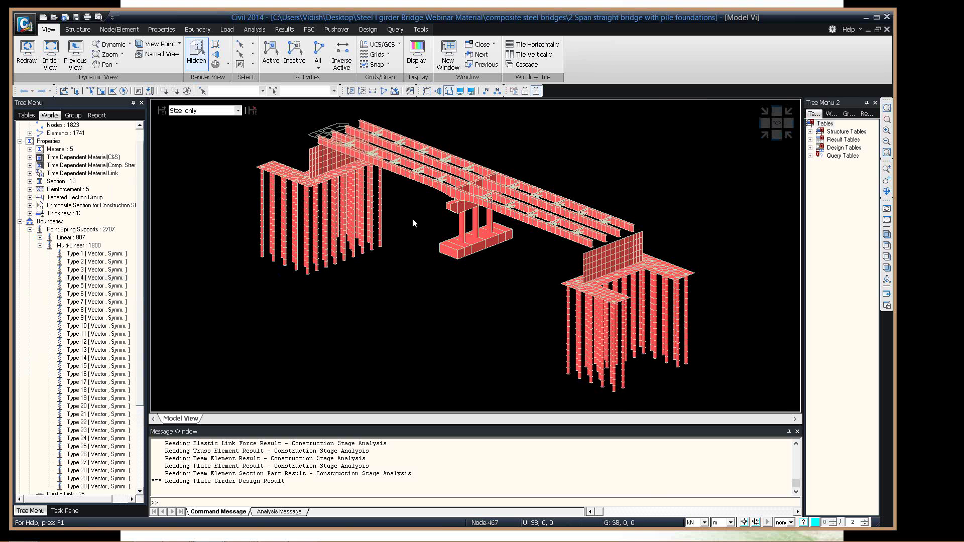
{"action": "scroll", "coordinate": [413, 223], "scroll_direction": "up", "scroll_amount": 3}
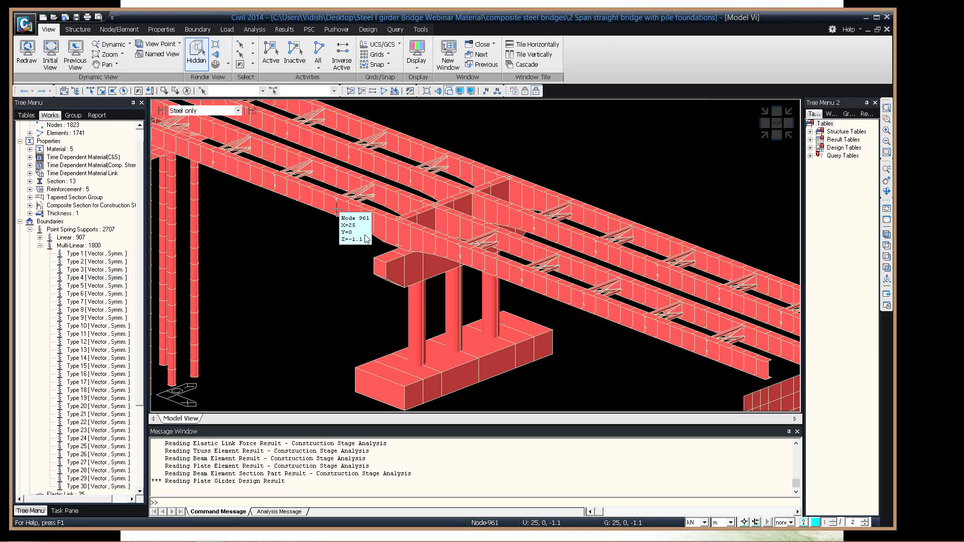
Show the Concrete Poured construction stage and examine the deck slab over the pier and along both spans.
{"action": "left_click", "coordinate": [220, 113]}
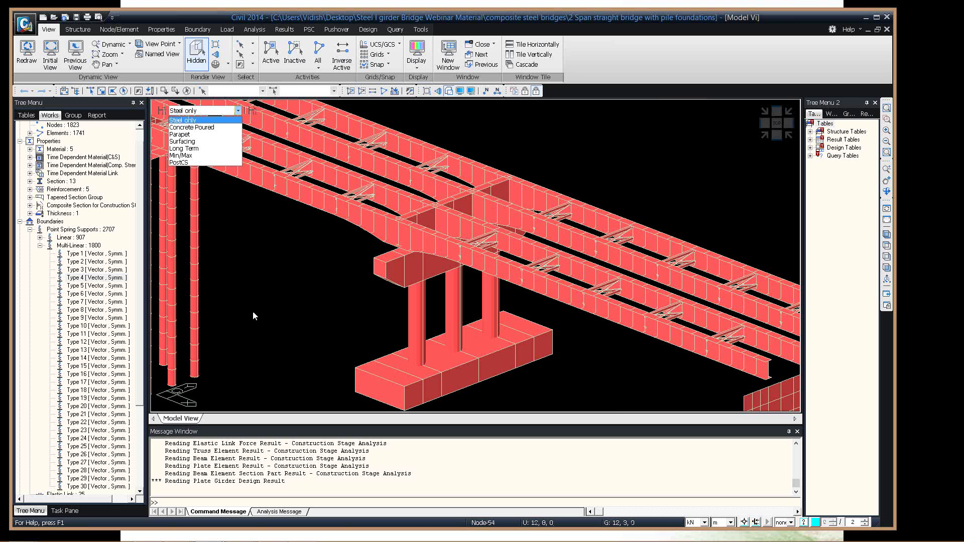
{"action": "key", "text": "Down"}
{"action": "key", "text": "Return"}
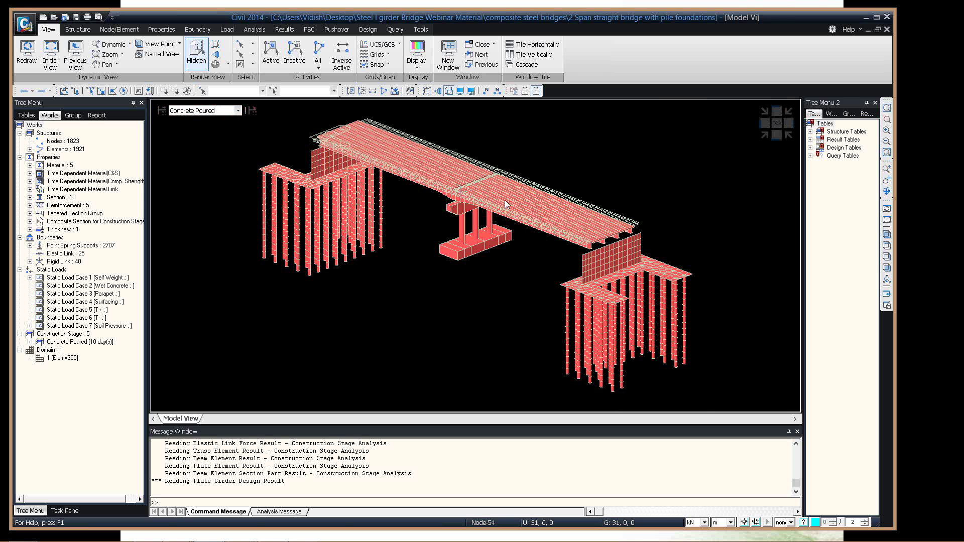
{"action": "scroll", "coordinate": [494, 223], "scroll_direction": "up", "scroll_amount": 10}
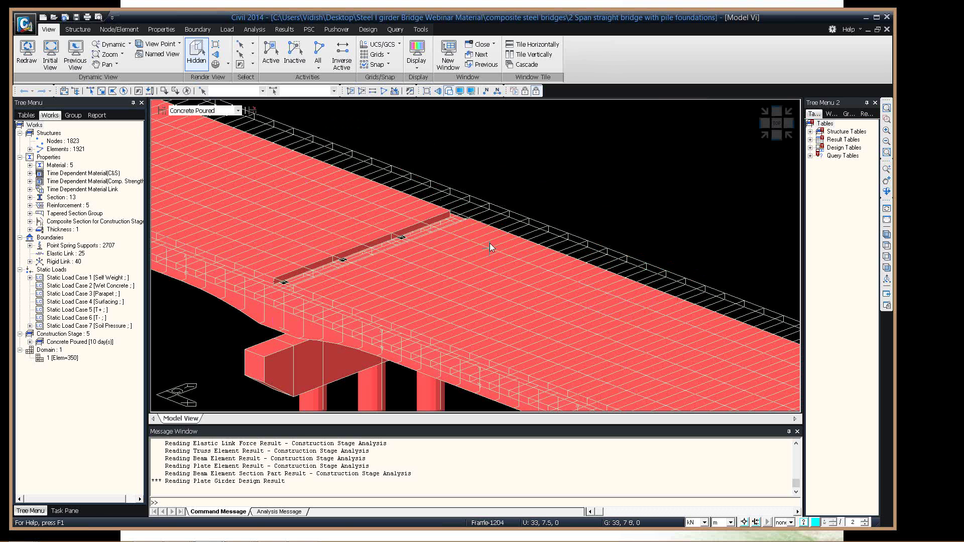
{"action": "mouse_move", "coordinate": [489, 243]}
{"action": "scroll", "coordinate": [346, 326], "scroll_direction": "down", "scroll_amount": 3}
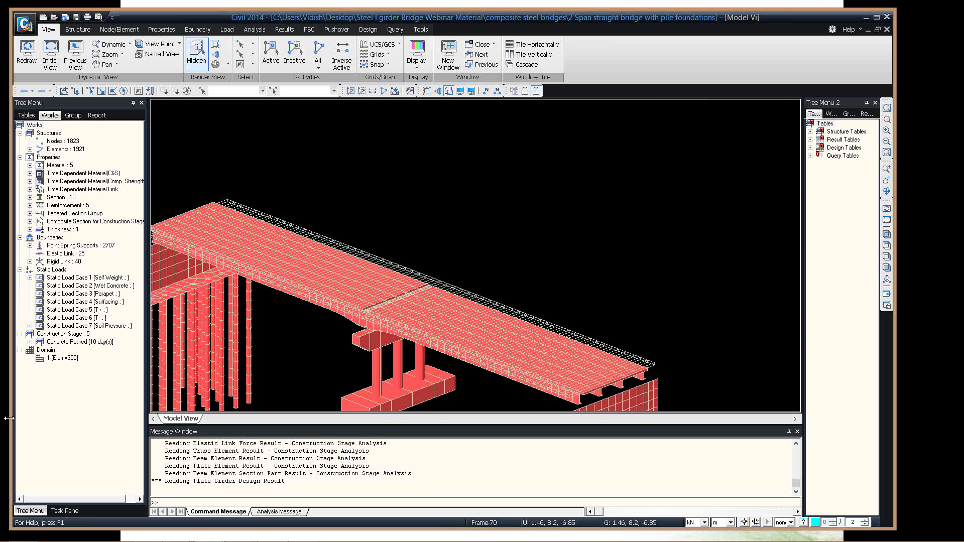
{"action": "middle_click_drag", "start_coordinate": [200, 326], "coordinate": [271, 292]}
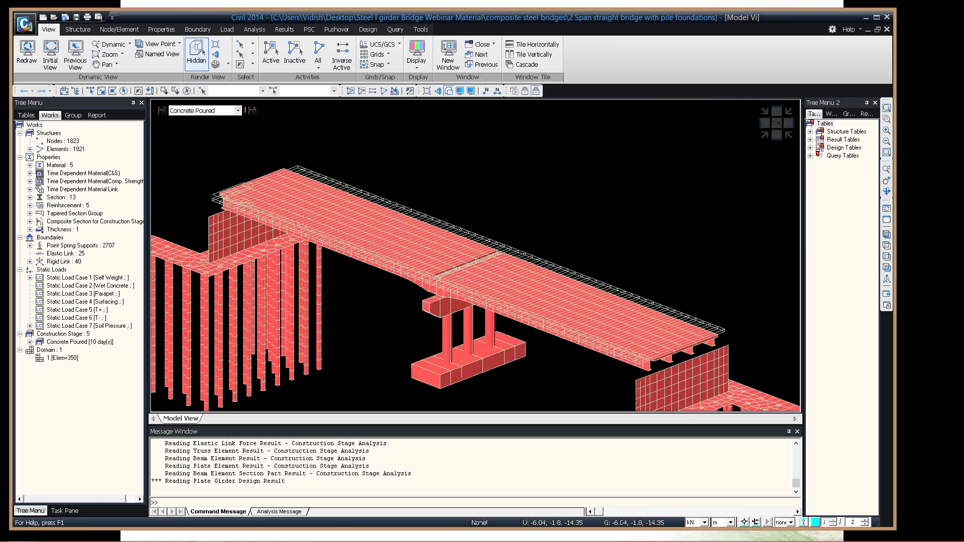
Switch to the separate untitled project and define its point grid with 1,1 m spacing.
{"action": "key", "text": "alt+Tab"}
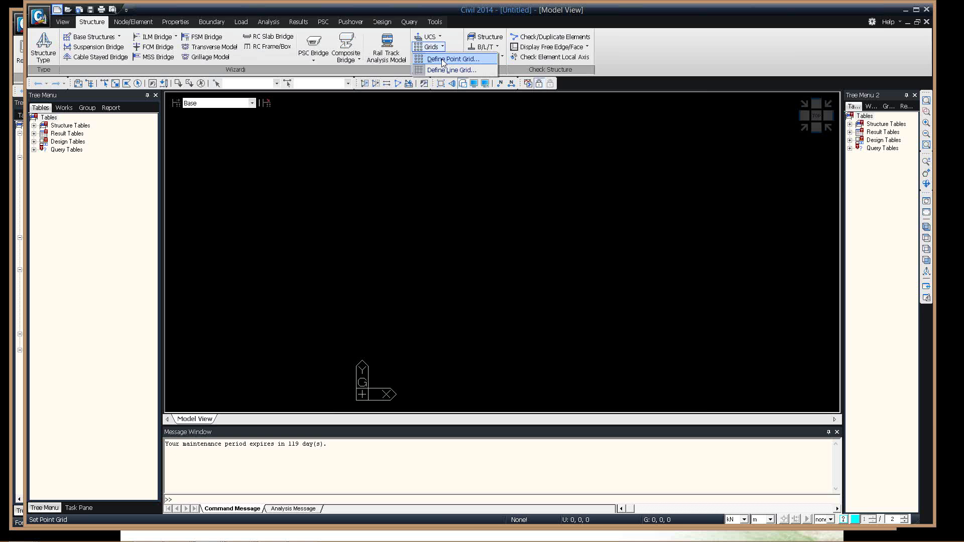
{"action": "left_click", "coordinate": [443, 60]}
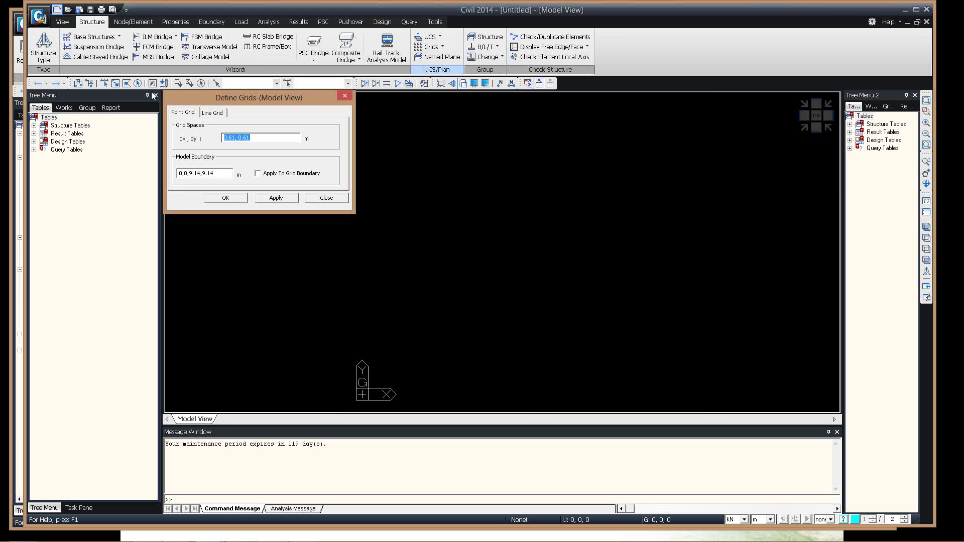
{"action": "type", "text": "1,1"}
{"action": "left_click", "coordinate": [237, 200]}
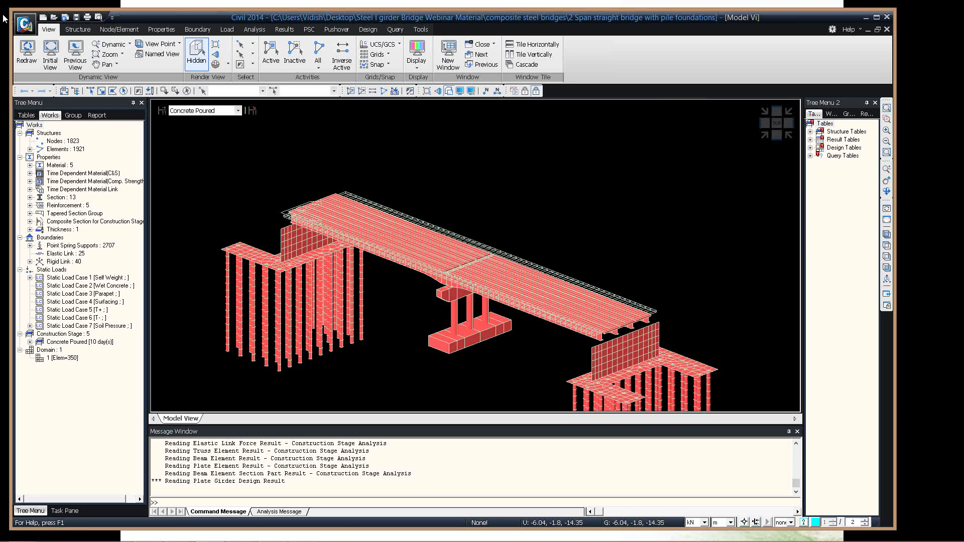
Create a new project and turn on the point grid.
{"action": "left_click", "coordinate": [43, 17]}
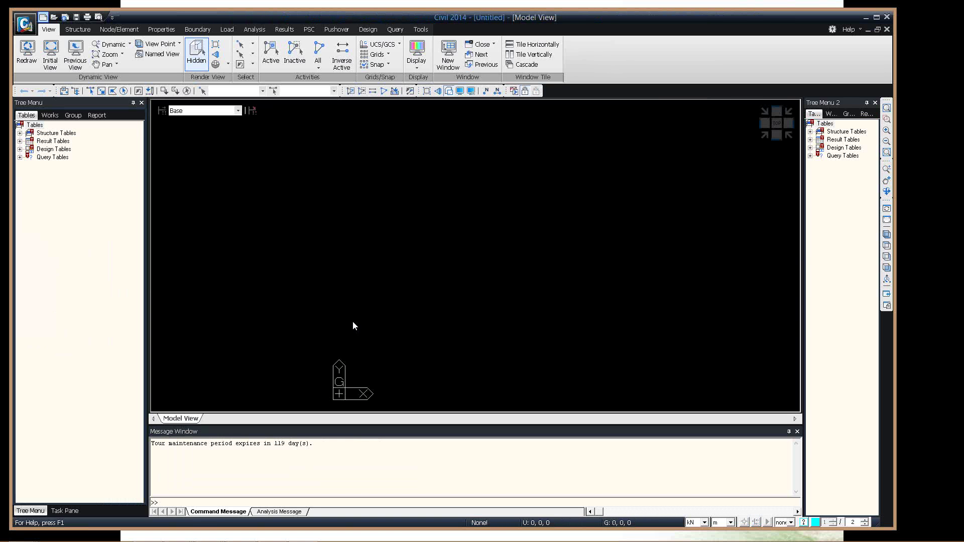
{"action": "left_click", "coordinate": [388, 55]}
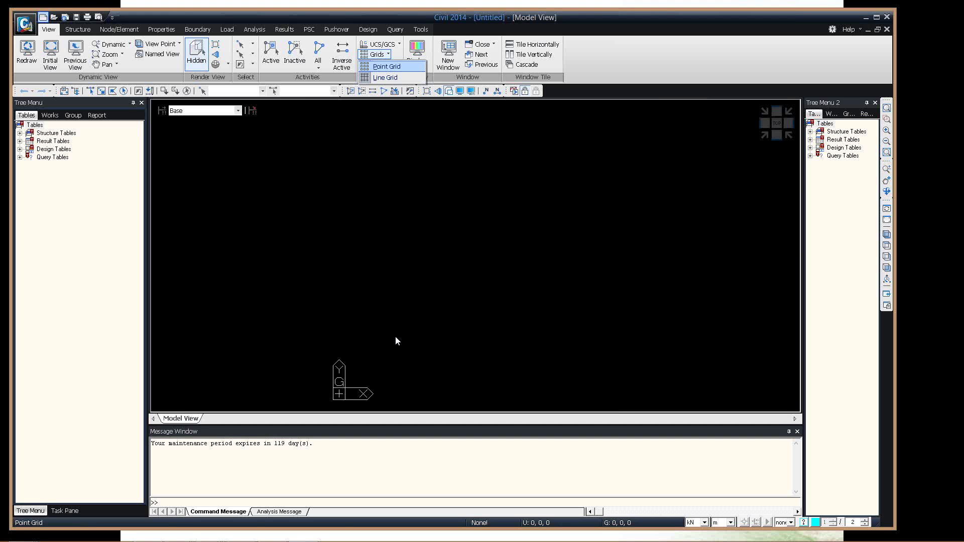
{"action": "left_click", "coordinate": [386, 66]}
Set the point grid spacing (dx, dy) to 1,1 m.
{"action": "left_click", "coordinate": [78, 30]}
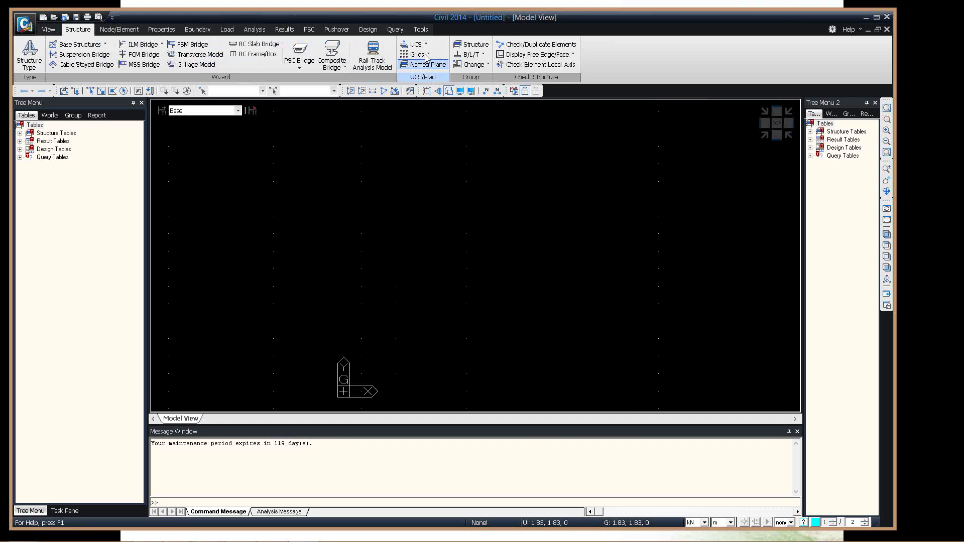
{"action": "left_click", "coordinate": [417, 54]}
{"action": "left_click", "coordinate": [425, 66]}
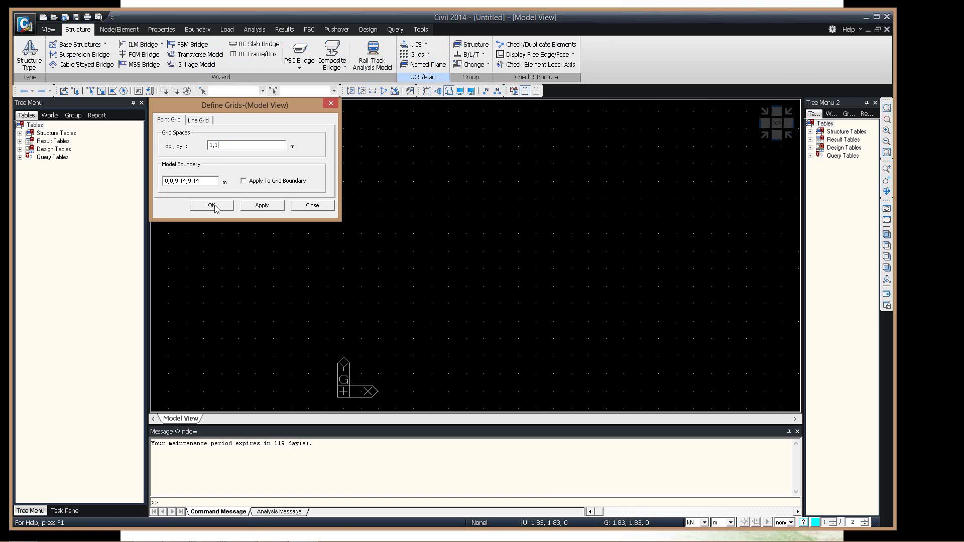
{"action": "left_click", "coordinate": [211, 205]}
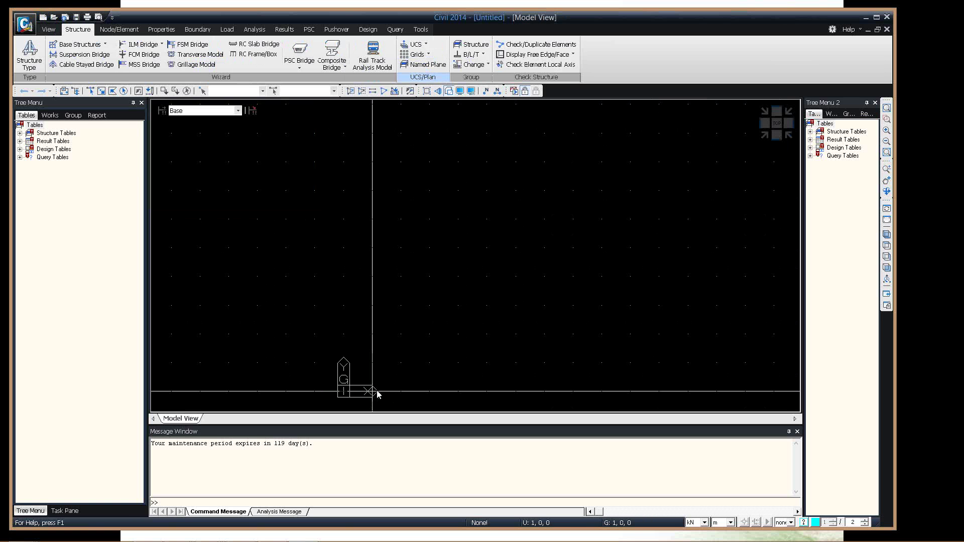
Create a 30 m general beam element along the X axis, starting from the origin.
{"action": "middle_click_drag", "start_coordinate": [377, 391], "coordinate": [328, 393]}
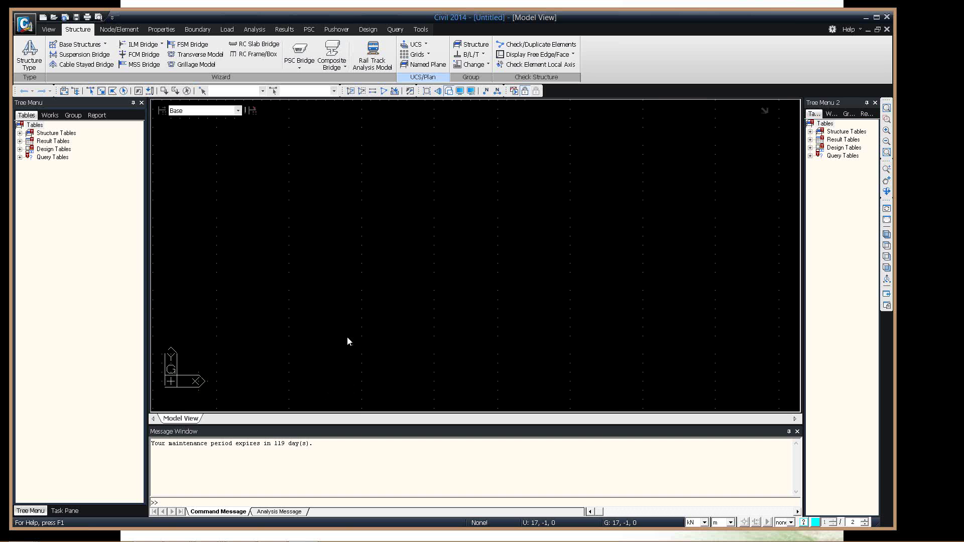
{"action": "scroll", "coordinate": [347, 341], "scroll_direction": "down", "scroll_amount": 3}
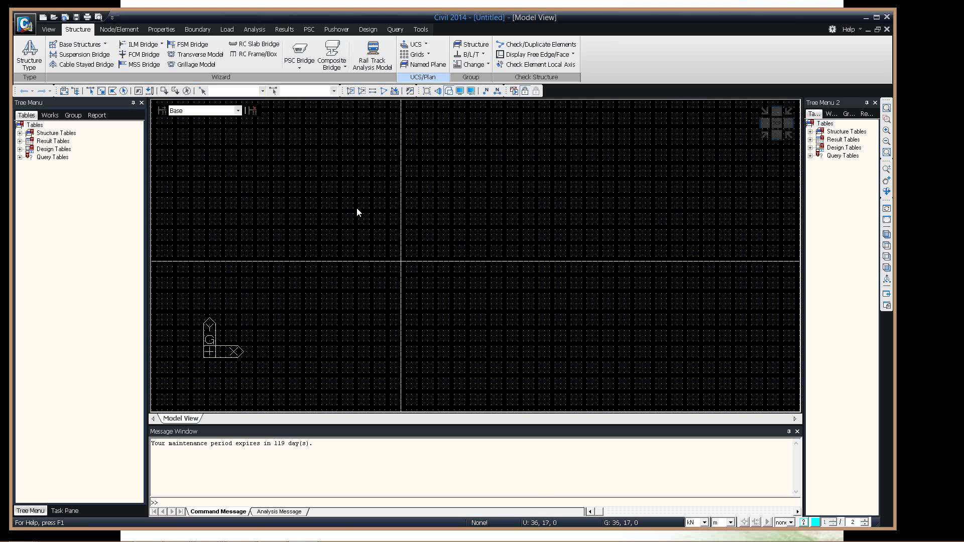
{"action": "right_click", "coordinate": [317, 192]}
{"action": "mouse_move", "coordinate": [345, 194]}
{"action": "left_click", "coordinate": [462, 194]}
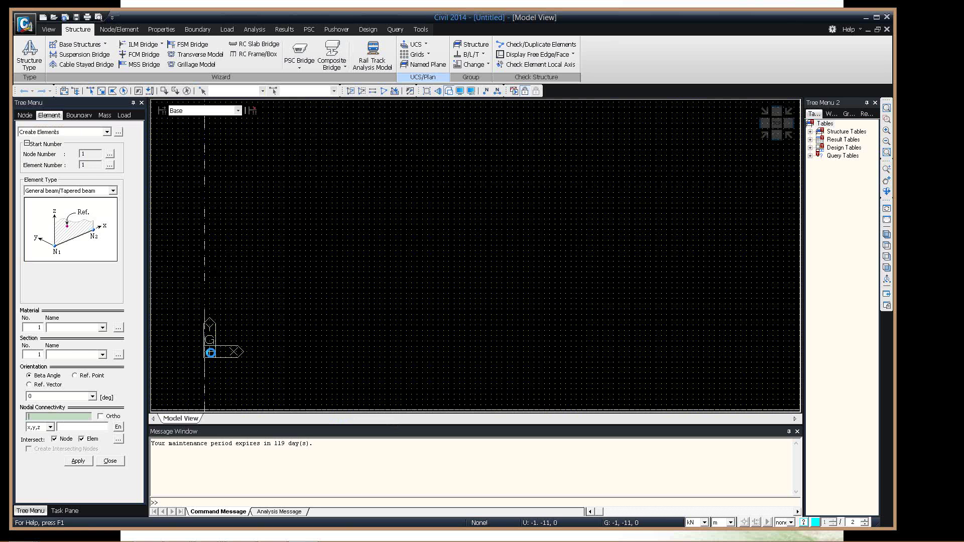
{"action": "left_click", "coordinate": [210, 352]}
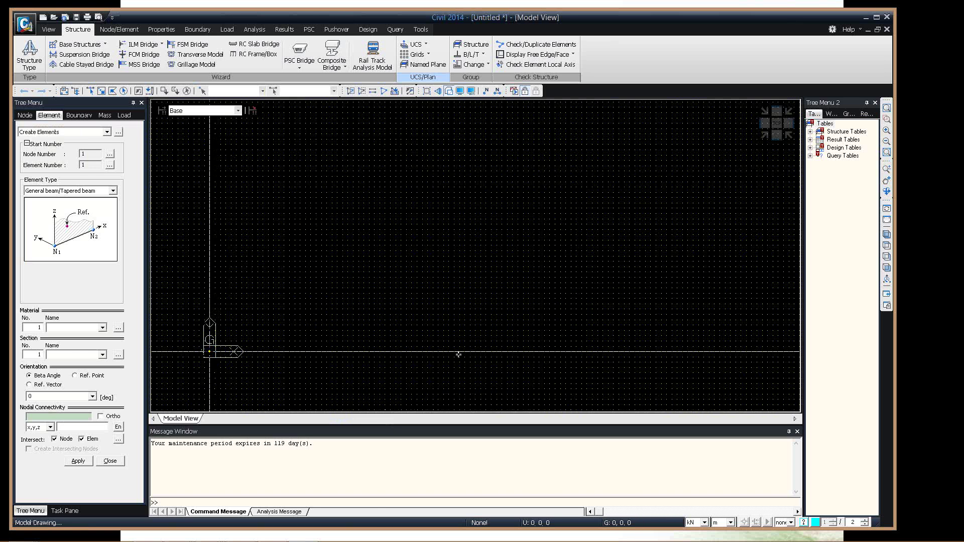
{"action": "left_click", "coordinate": [545, 351]}
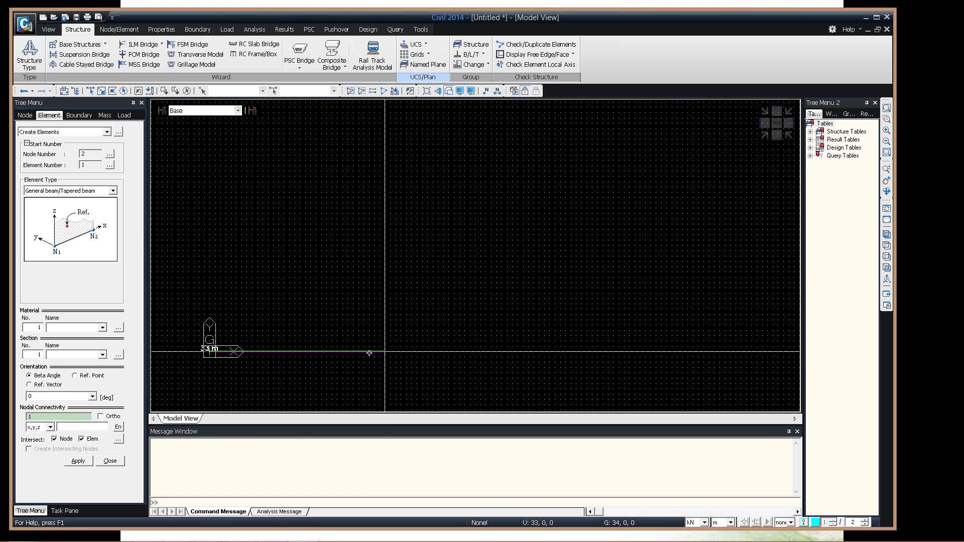
{"action": "left_click", "coordinate": [369, 352]}
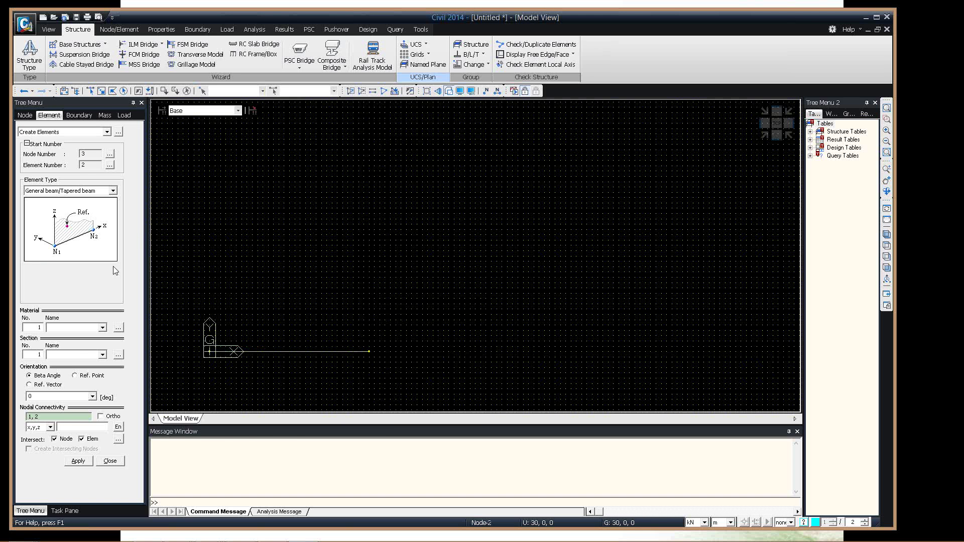
Start translating elements and turn off the point grid.
{"action": "left_click", "coordinate": [106, 132]}
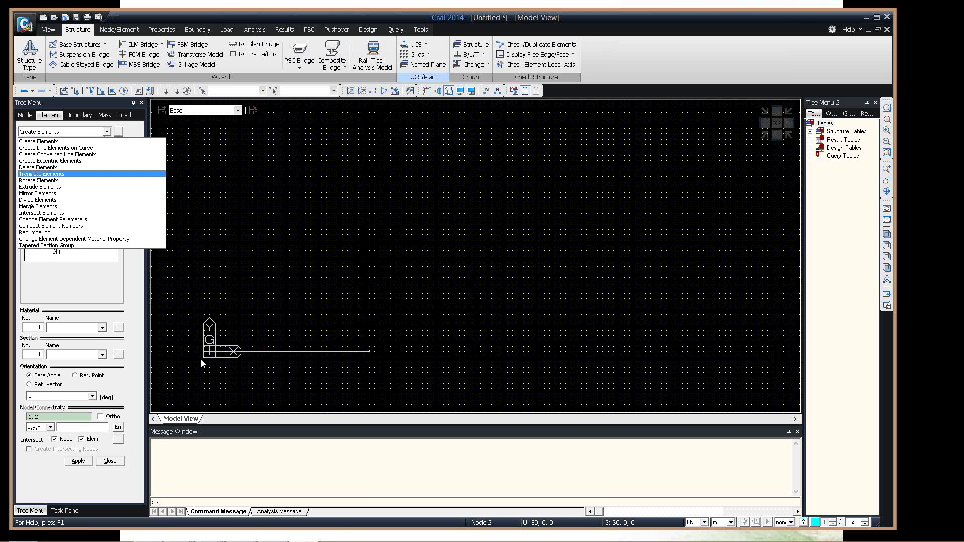
{"action": "left_click", "coordinate": [42, 174]}
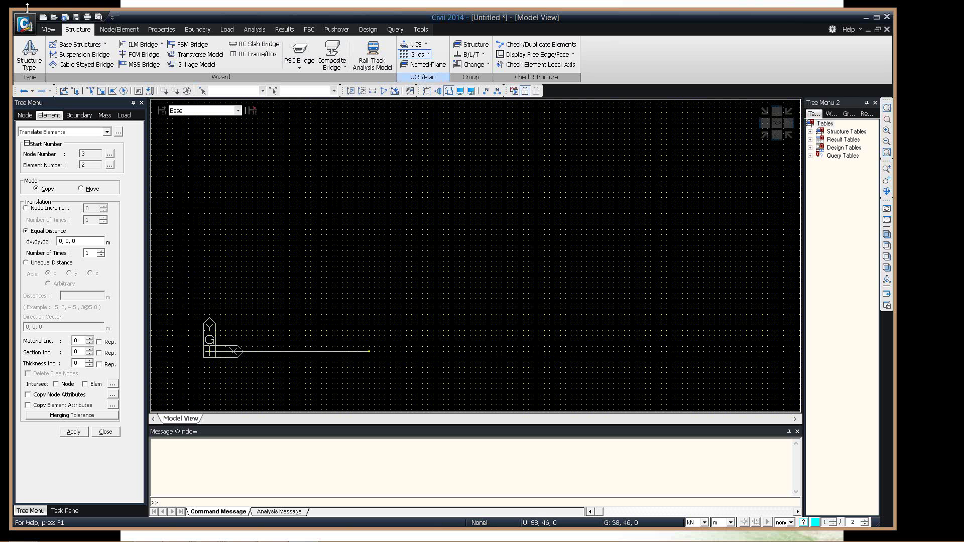
{"action": "scroll", "coordinate": [381, 69], "scroll_direction": "up", "scroll_amount": 1}
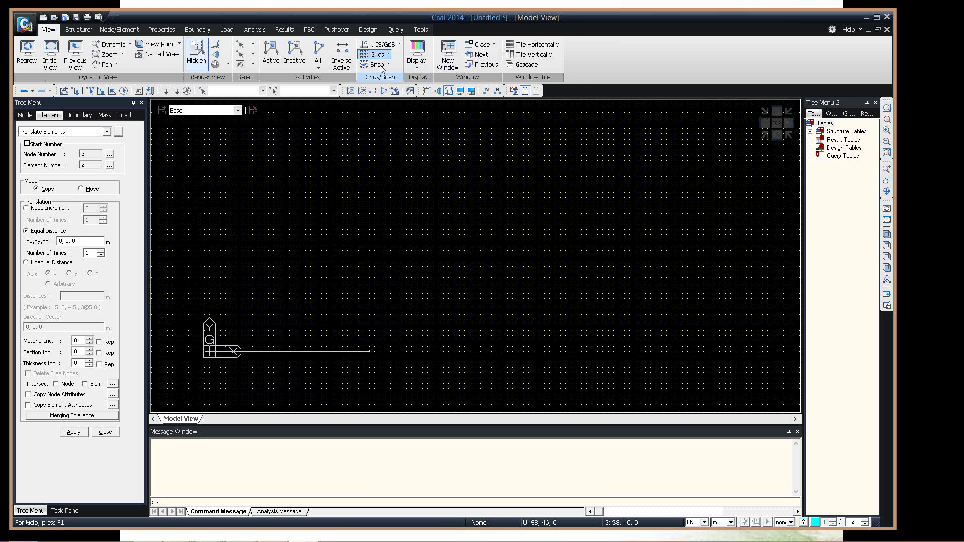
{"action": "left_click", "coordinate": [376, 54]}
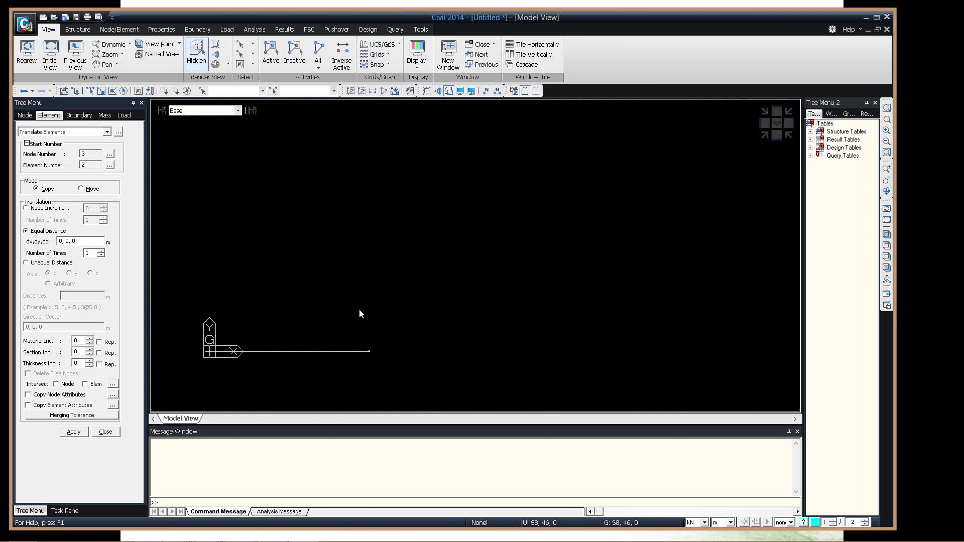
Copy the 30 m beam element 2 times at an equal distance of 0, 3, 0 m and show the model in isometric view.
{"action": "left_click", "coordinate": [351, 352]}
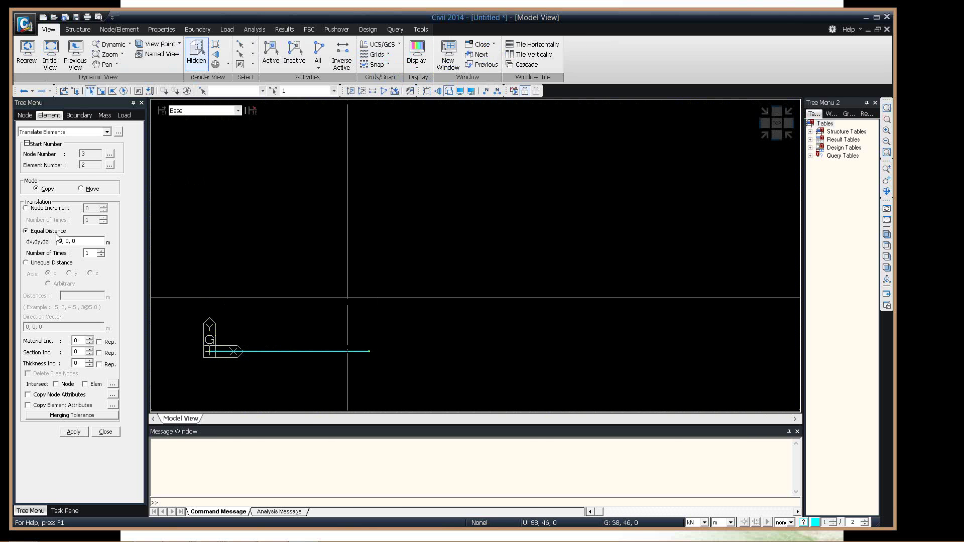
{"action": "left_click", "coordinate": [66, 241]}
{"action": "double_click", "coordinate": [67, 241]}
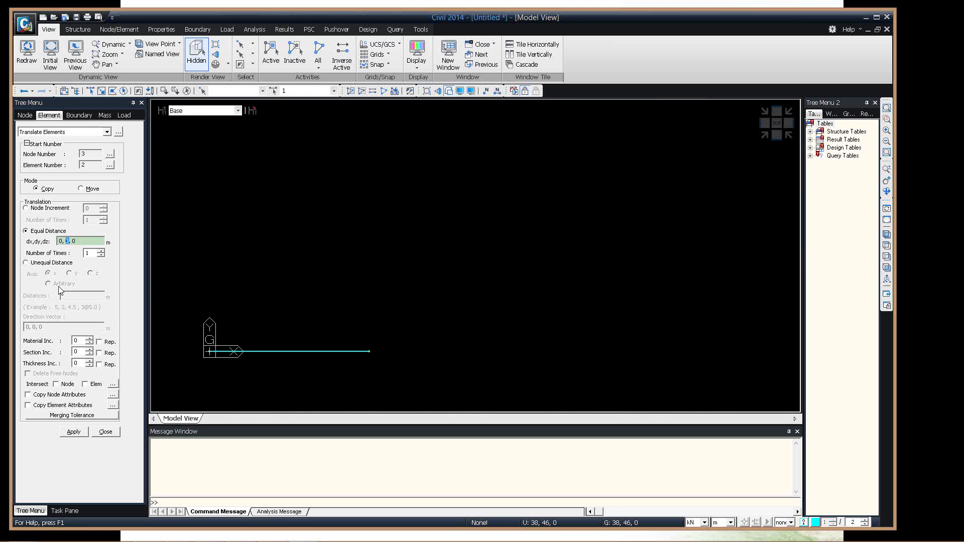
{"action": "type", "text": "3, 3, 0"}
{"action": "key", "text": "Tab"}
{"action": "type", "text": "2"}
{"action": "left_click", "coordinate": [75, 432]}
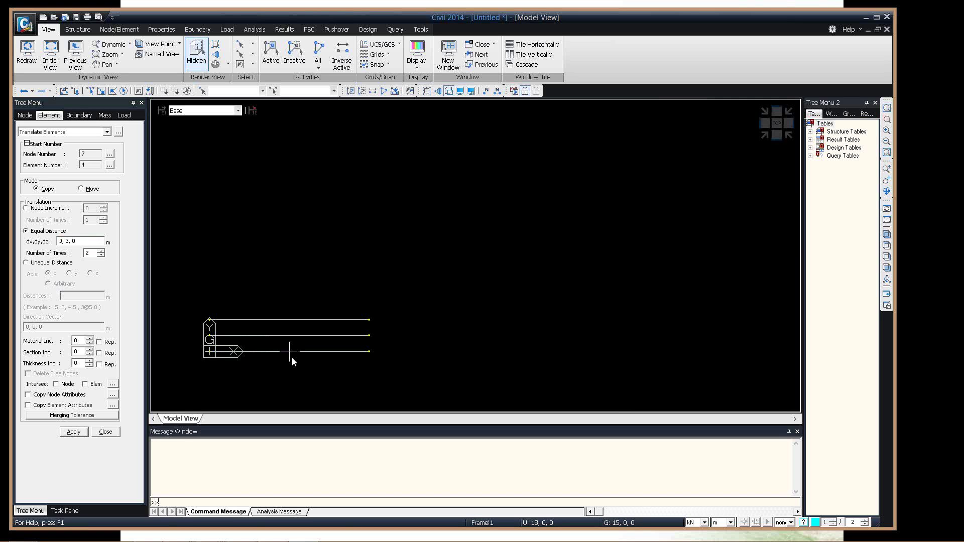
{"action": "key", "text": "ctrl+shift+v"}
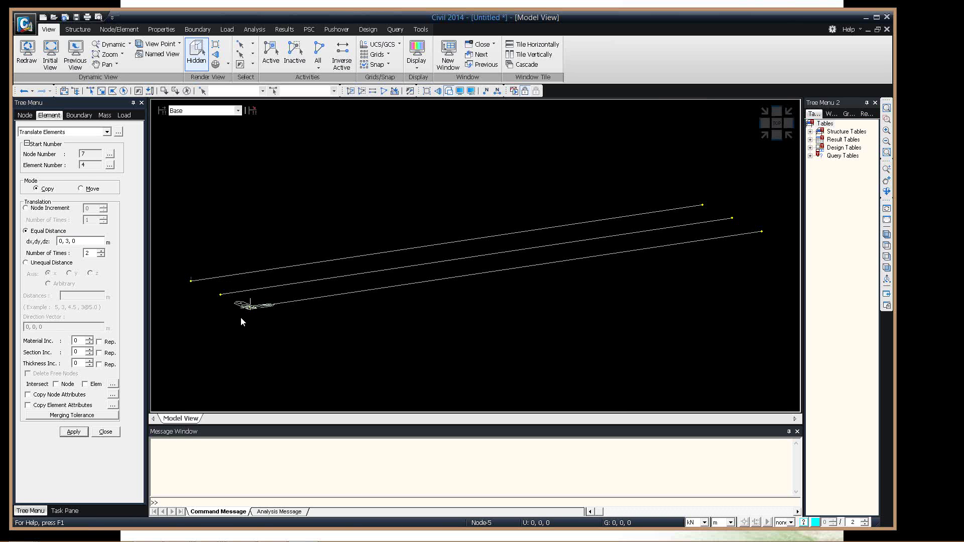
{"action": "left_click", "coordinate": [106, 432]}
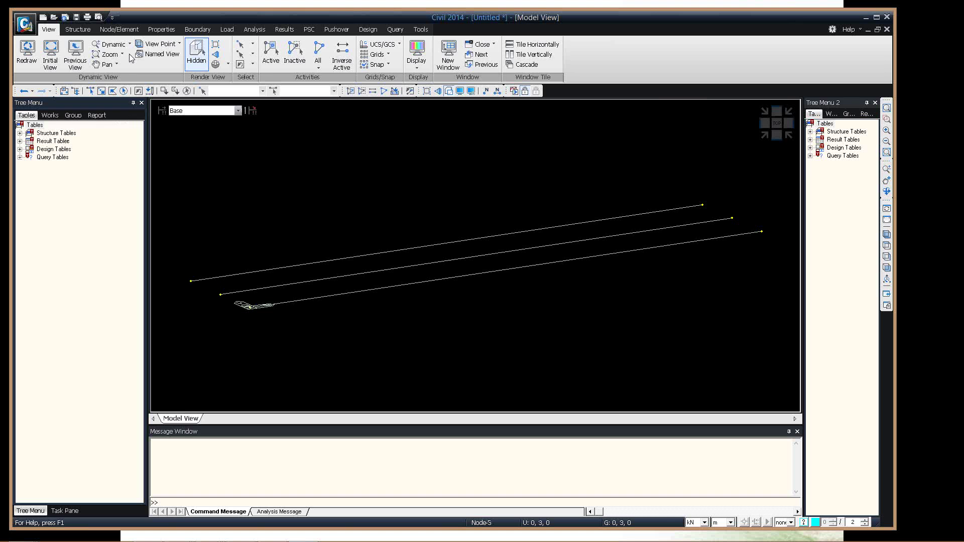
Import all five materials from the speed project in the Steel I girder Bridge Webinar Material folder, keeping their IDs.
{"action": "left_click", "coordinate": [161, 30]}
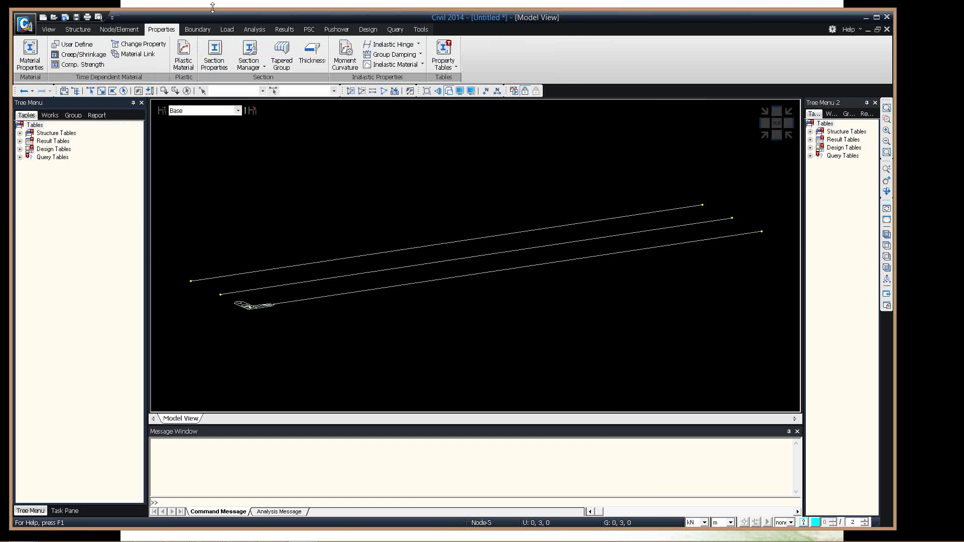
{"action": "left_click", "coordinate": [28, 52]}
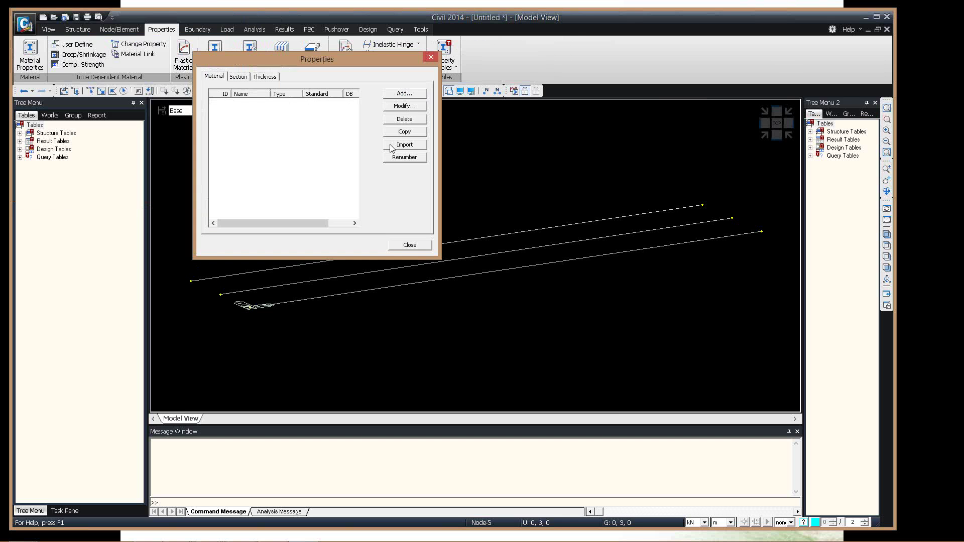
{"action": "left_click", "coordinate": [404, 145]}
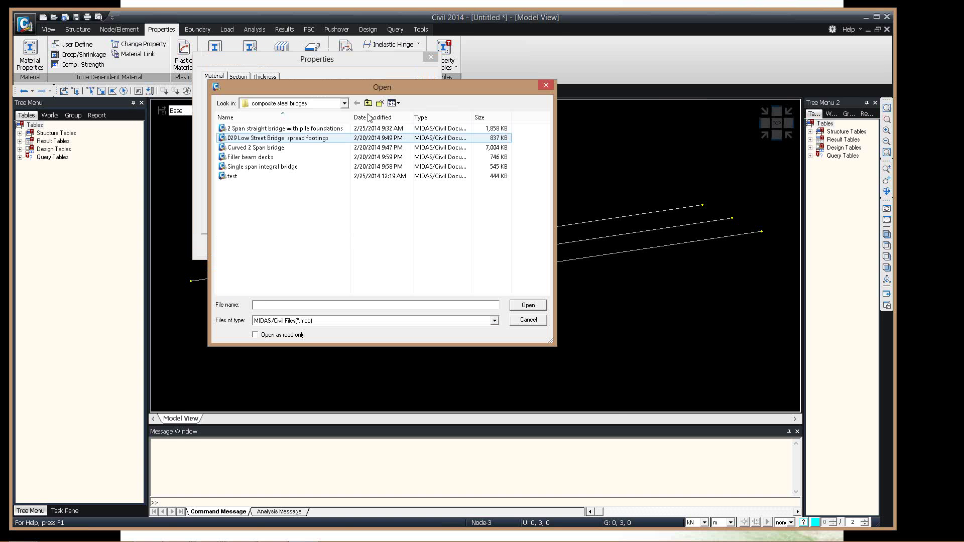
{"action": "left_click", "coordinate": [368, 104]}
{"action": "double_click", "coordinate": [250, 148]}
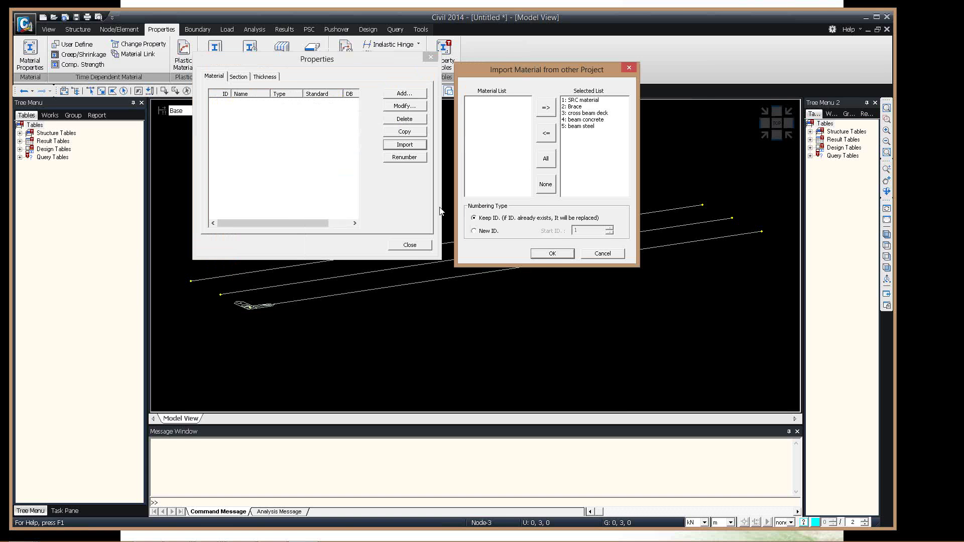
{"action": "left_click", "coordinate": [552, 254]}
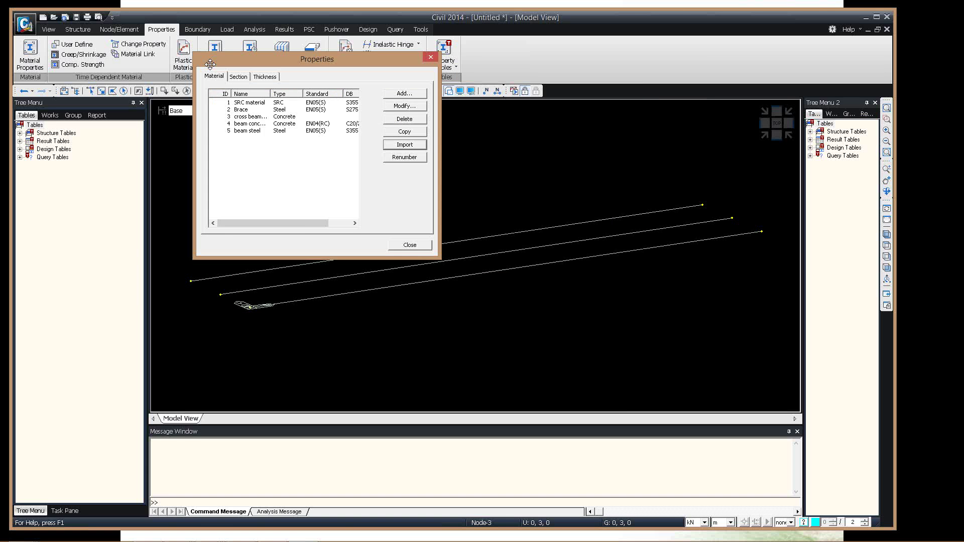
Import the composite, UB 127x76x13 and cross beam sections from the test project.
{"action": "left_click", "coordinate": [238, 77]}
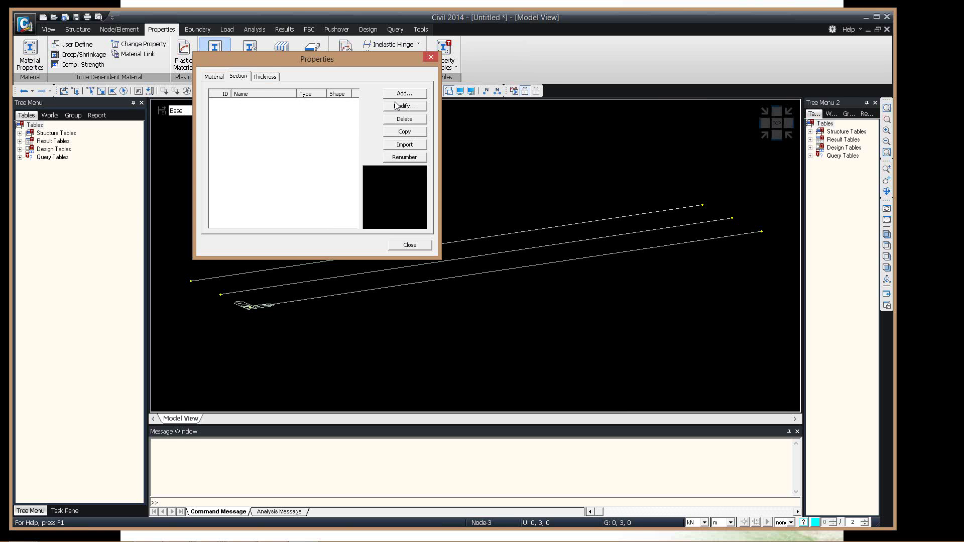
{"action": "left_click", "coordinate": [413, 147]}
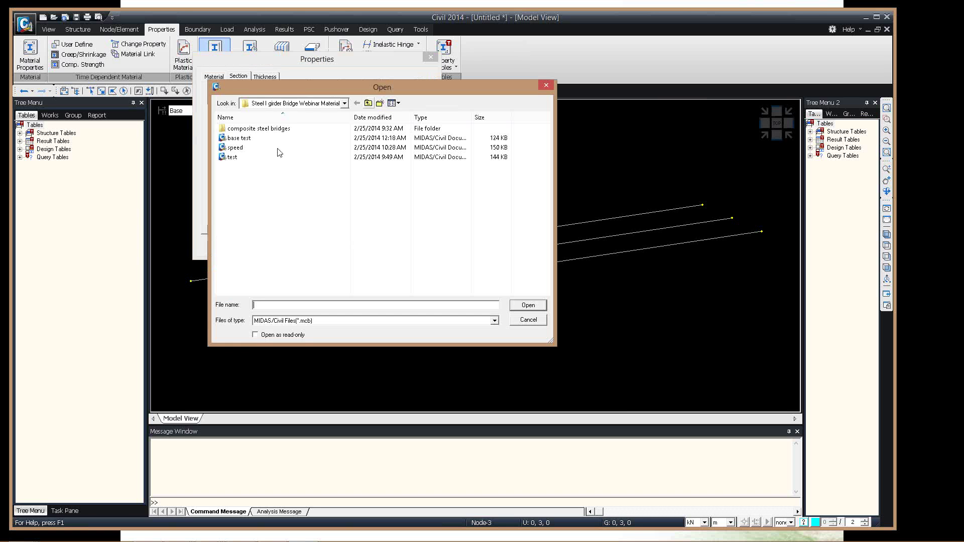
{"action": "double_click", "coordinate": [225, 157]}
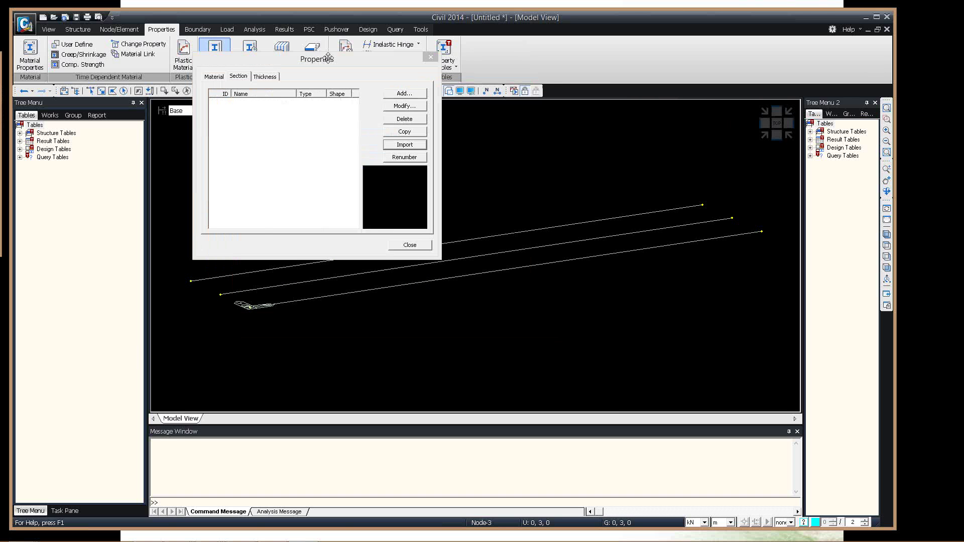
{"action": "left_click", "coordinate": [540, 233]}
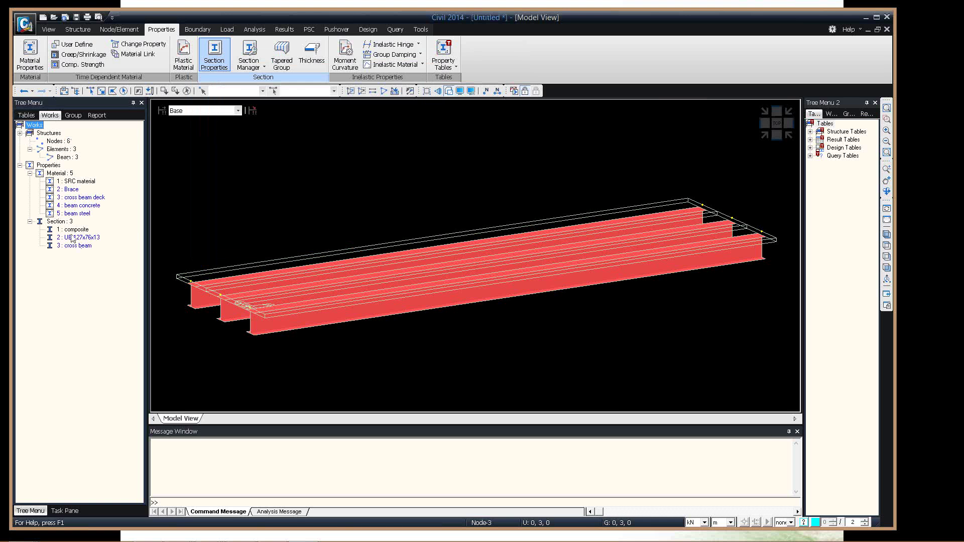
Examine the steel and concrete grades in the SRC material's properties.
{"action": "left_click", "coordinate": [85, 182]}
{"action": "right_click", "coordinate": [81, 181]}
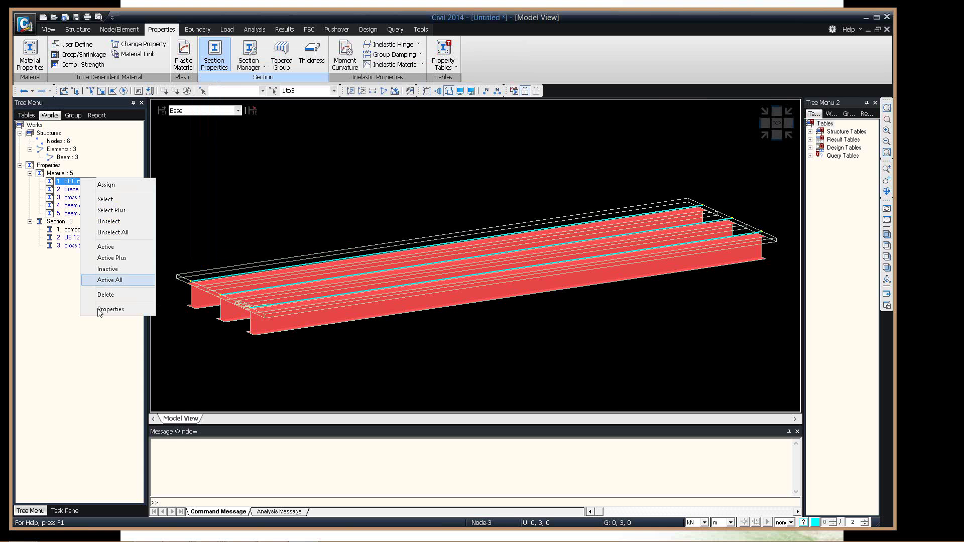
{"action": "left_click", "coordinate": [100, 310]}
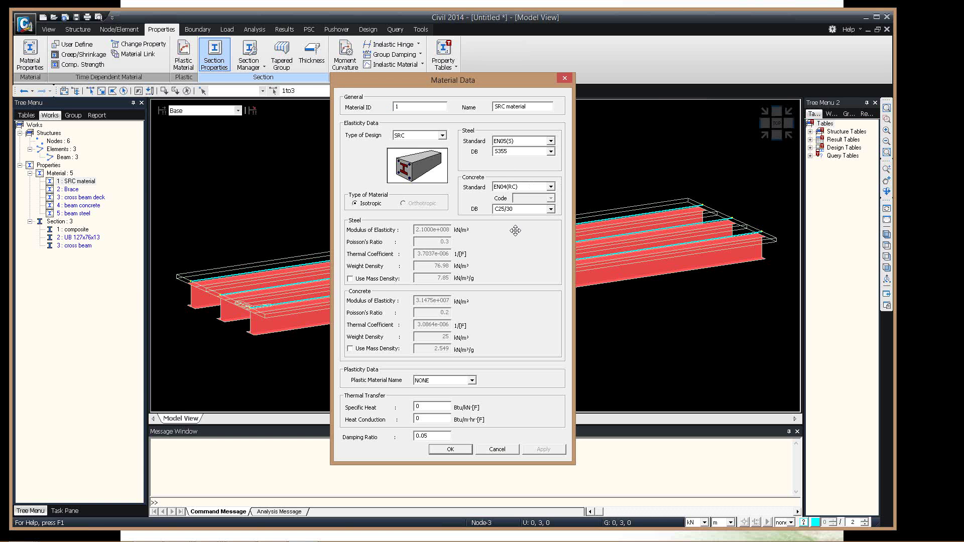
{"action": "key", "text": "Escape"}
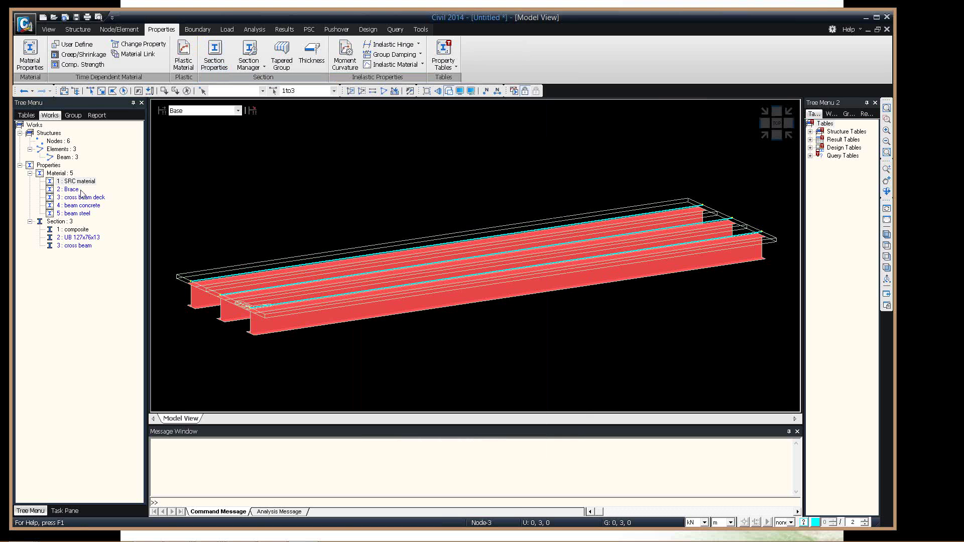
Review the Brace, cross beam deck and beam concrete materials in the model's property list.
{"action": "double_click", "coordinate": [71, 191]}
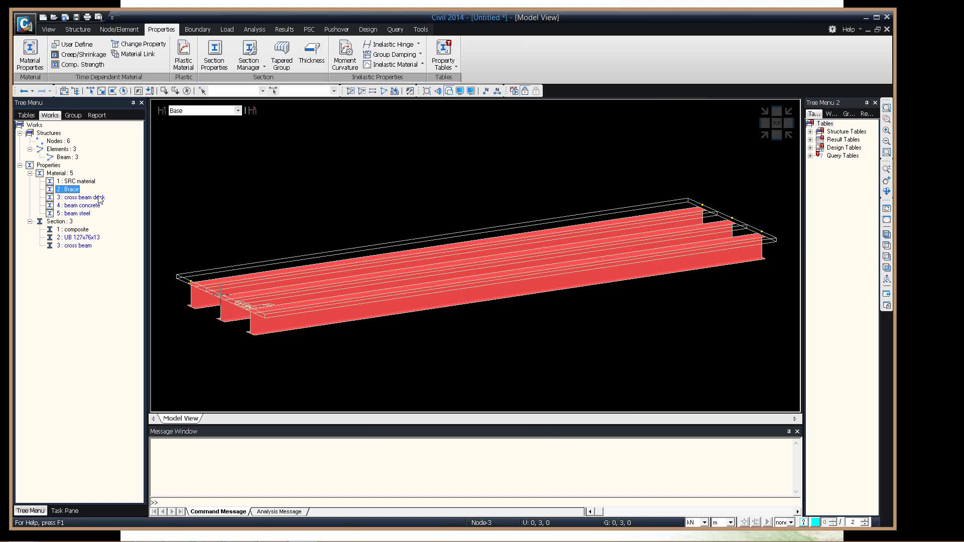
{"action": "left_click", "coordinate": [89, 206]}
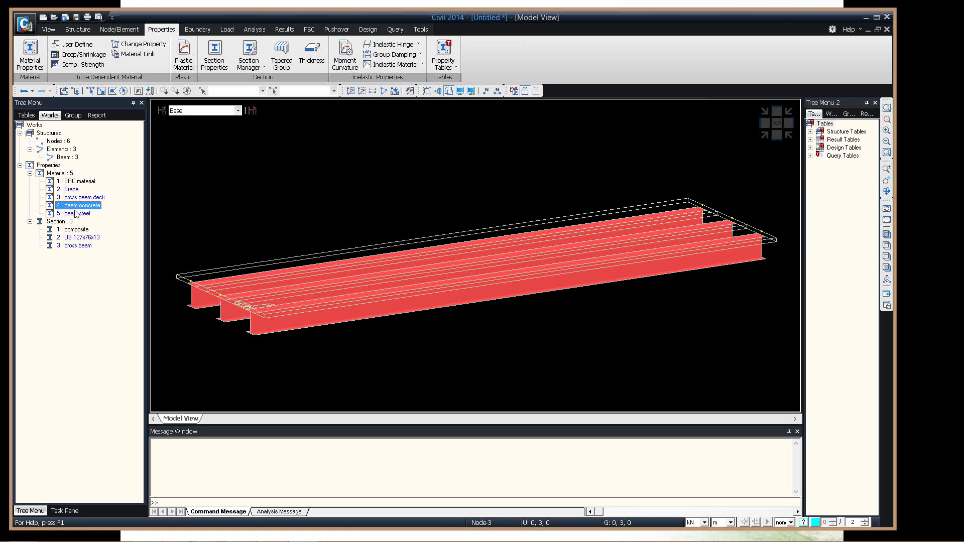
{"action": "right_click", "coordinate": [76, 198]}
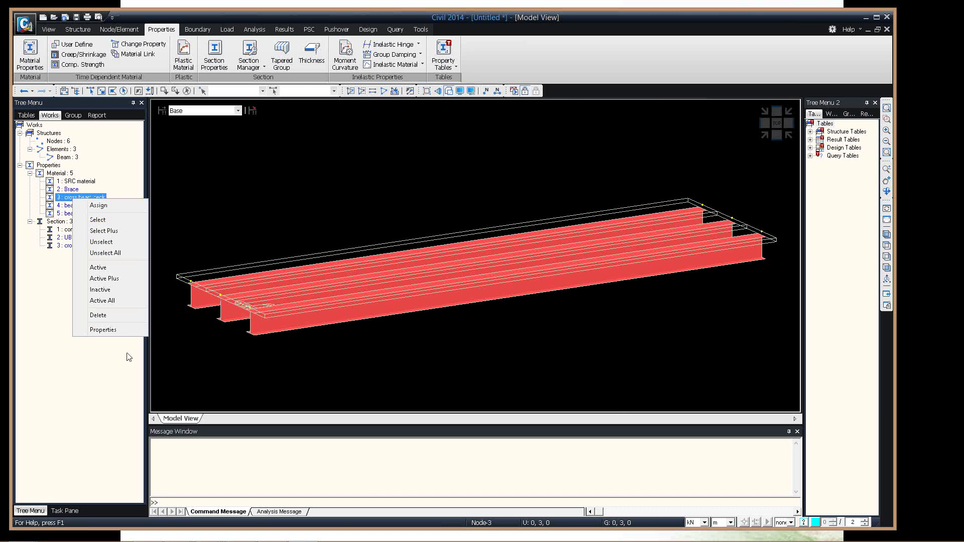
{"action": "left_click", "coordinate": [118, 337]}
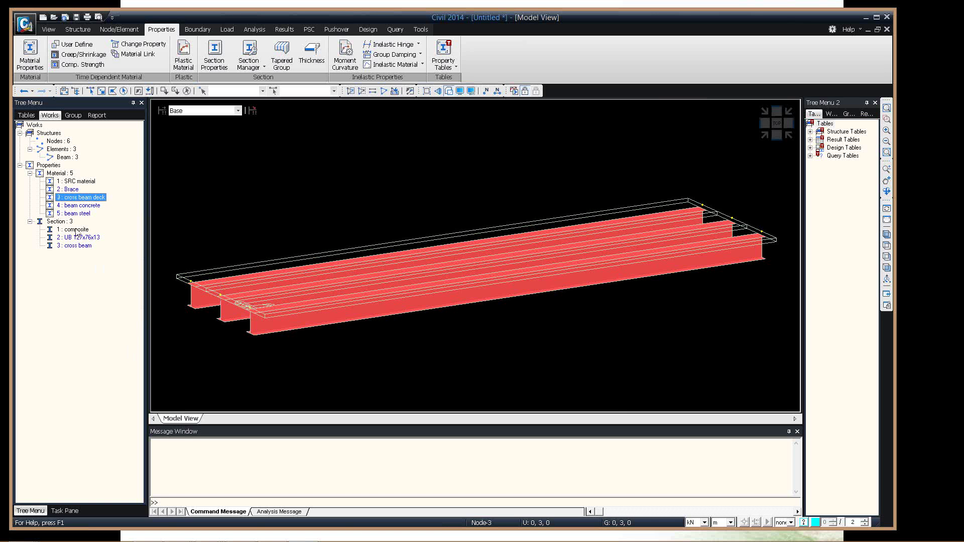
{"action": "left_click", "coordinate": [91, 205]}
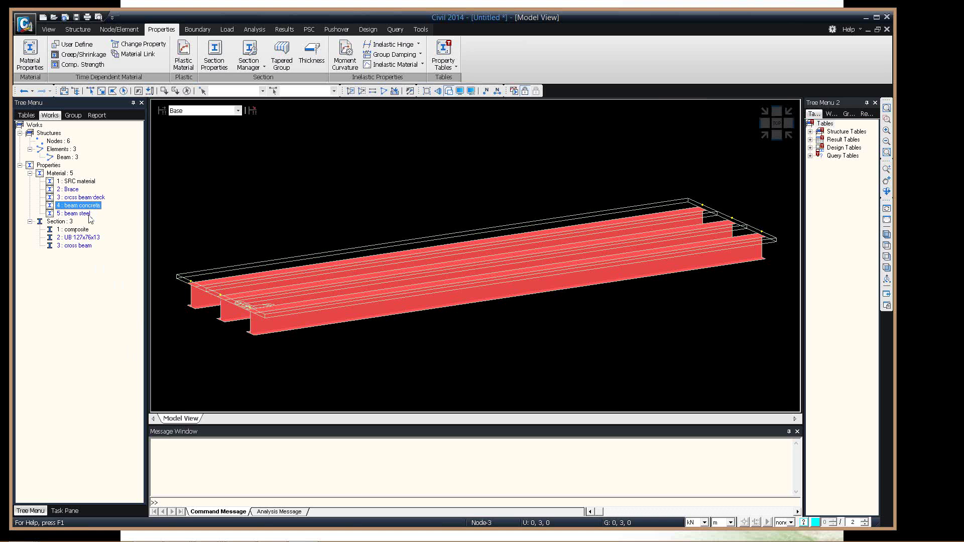
Open the composite section's properties and examine its slab and girder dimensions.
{"action": "left_click", "coordinate": [76, 230]}
{"action": "left_click", "coordinate": [76, 245]}
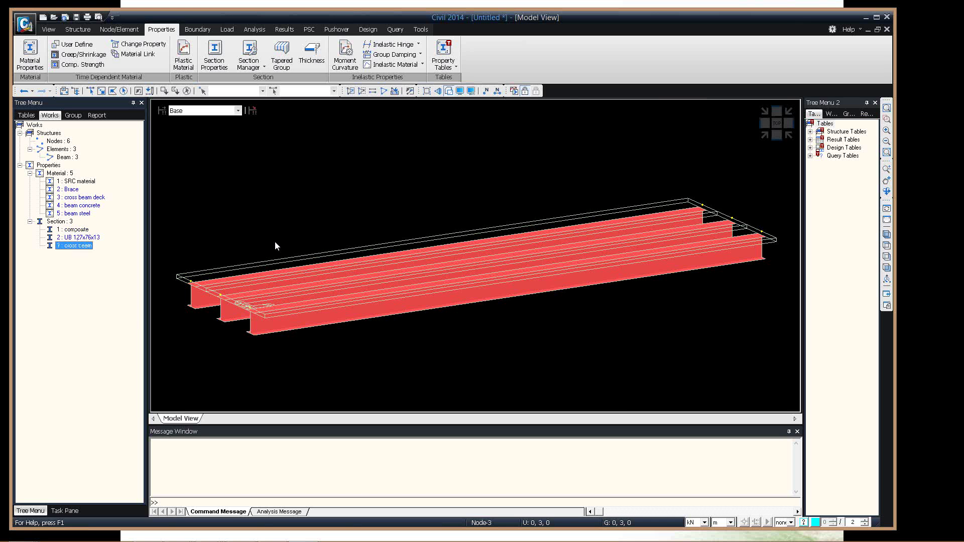
{"action": "right_click", "coordinate": [75, 230]}
{"action": "left_click", "coordinate": [99, 360]}
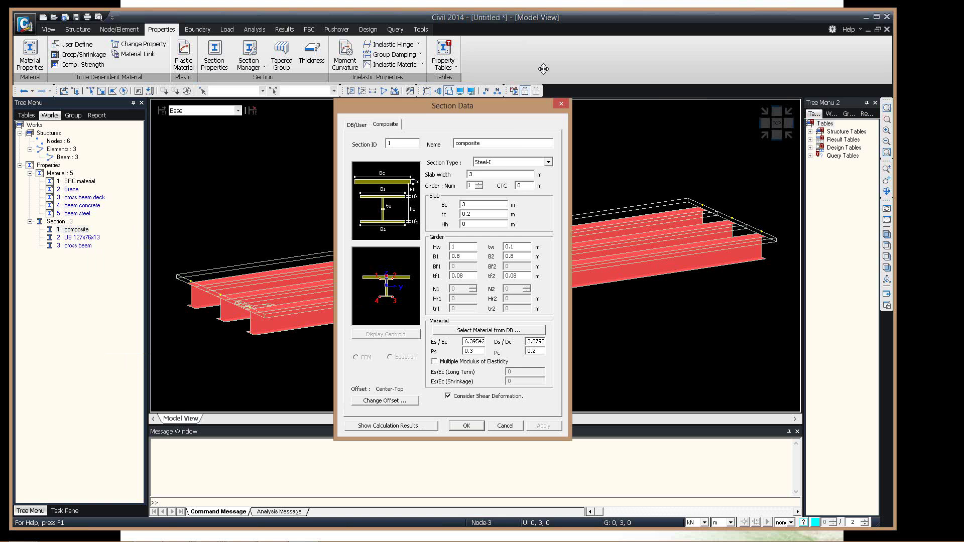
{"action": "left_click_drag", "start_coordinate": [507, 124], "coordinate": [507, 124]}
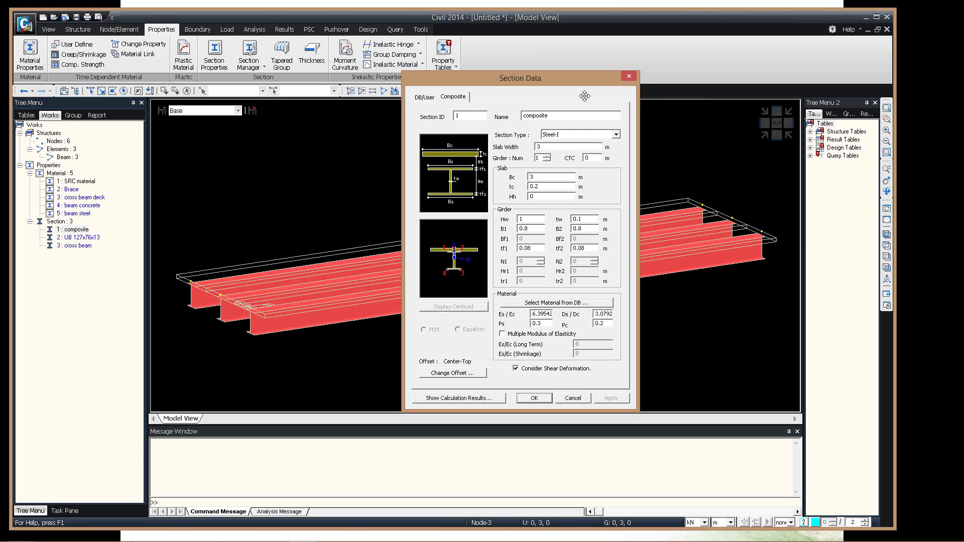
Divide the three girder lines into 10 equal segments each.
{"action": "left_click", "coordinate": [630, 76]}
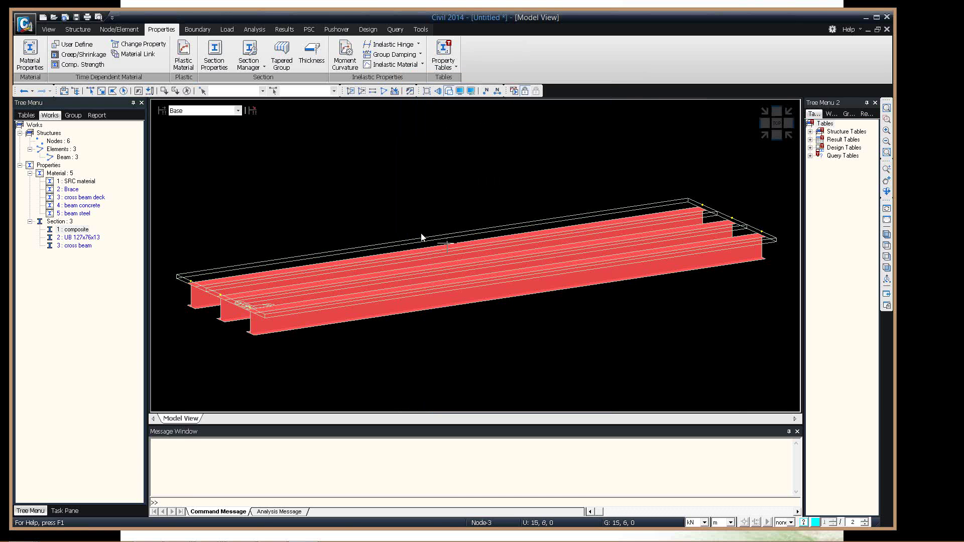
{"action": "key", "text": "ctrl+h"}
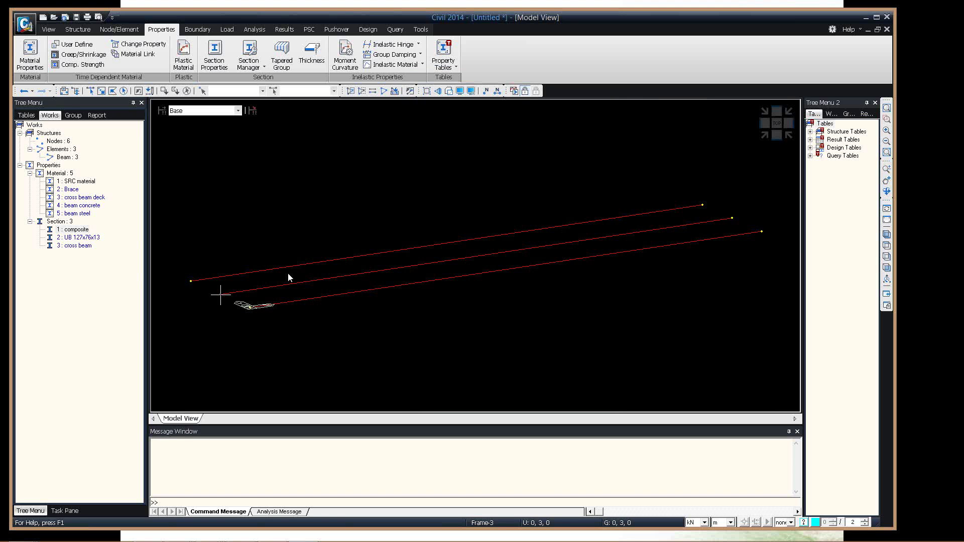
{"action": "key", "text": "ctrl+shift+t"}
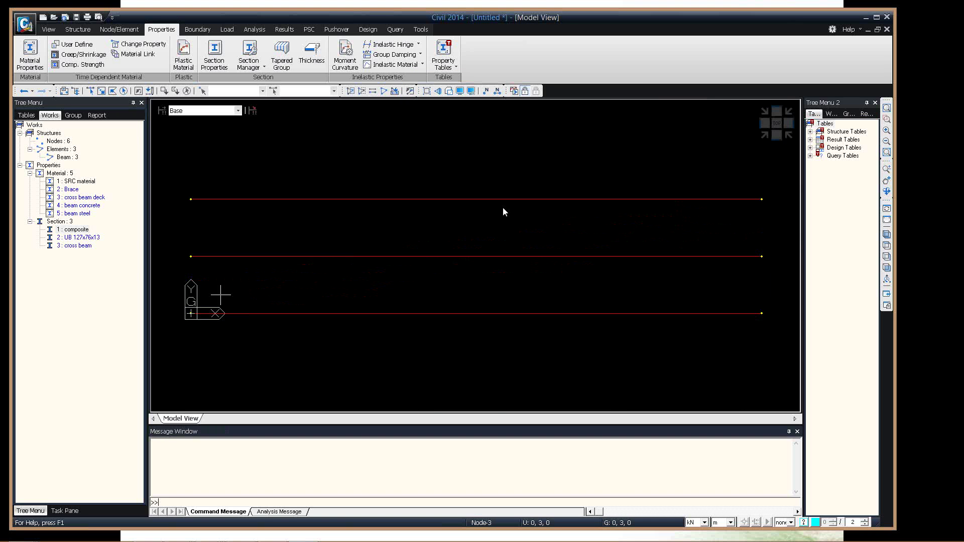
{"action": "key", "text": "ctrl+shift+s"}
{"action": "left_click_drag", "start_coordinate": [554, 134], "coordinate": [474, 397]}
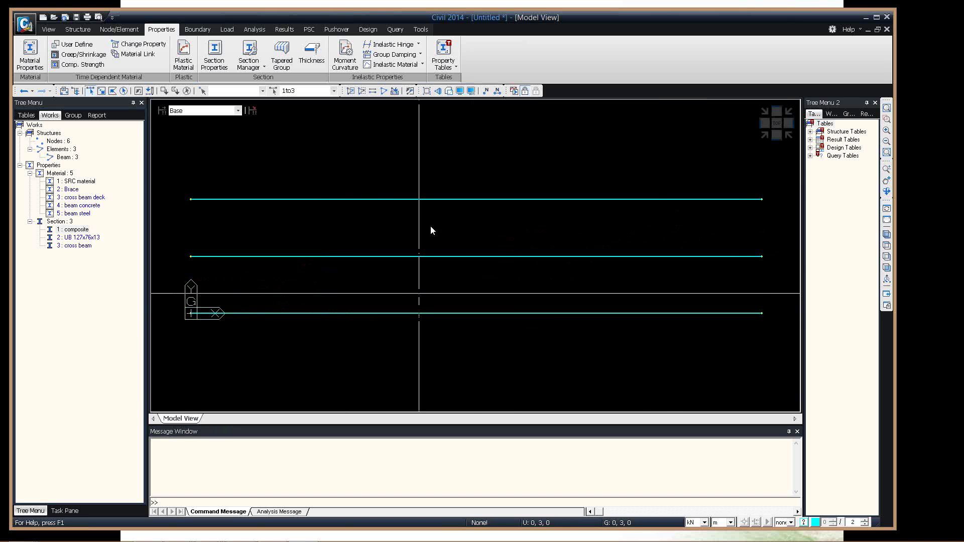
{"action": "right_click", "coordinate": [343, 131]}
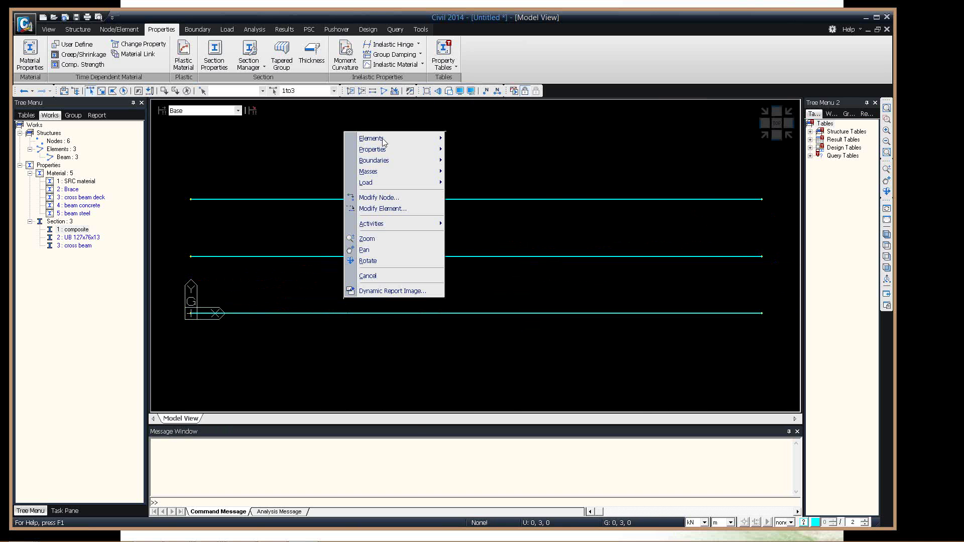
{"action": "mouse_move", "coordinate": [384, 141]}
{"action": "left_click", "coordinate": [490, 248]}
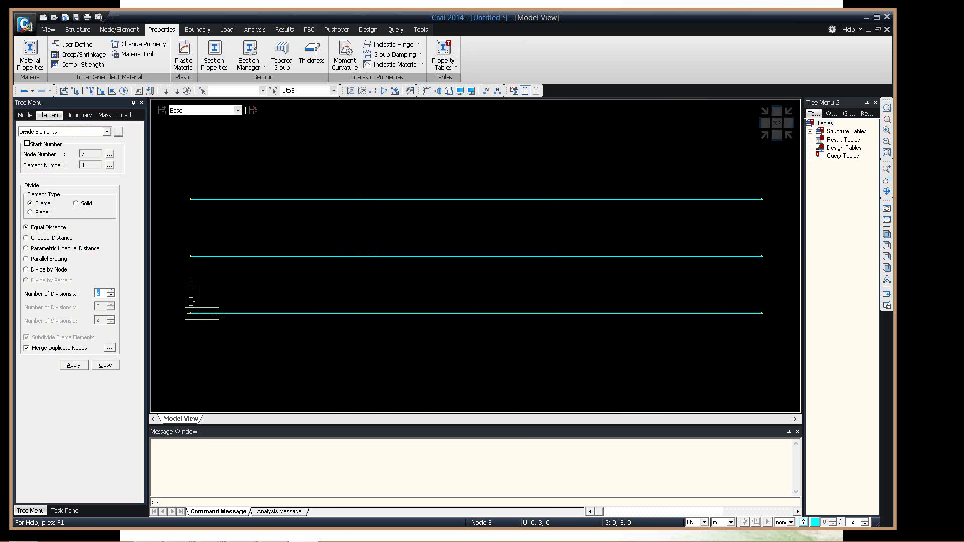
{"action": "type", "text": "10"}
{"action": "left_click", "coordinate": [74, 365]}
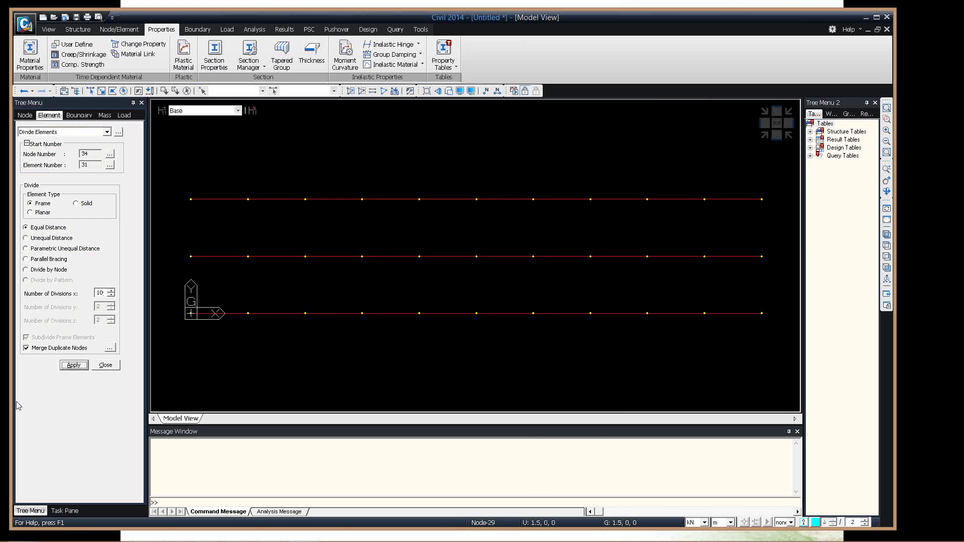
{"action": "left_click", "coordinate": [105, 365]}
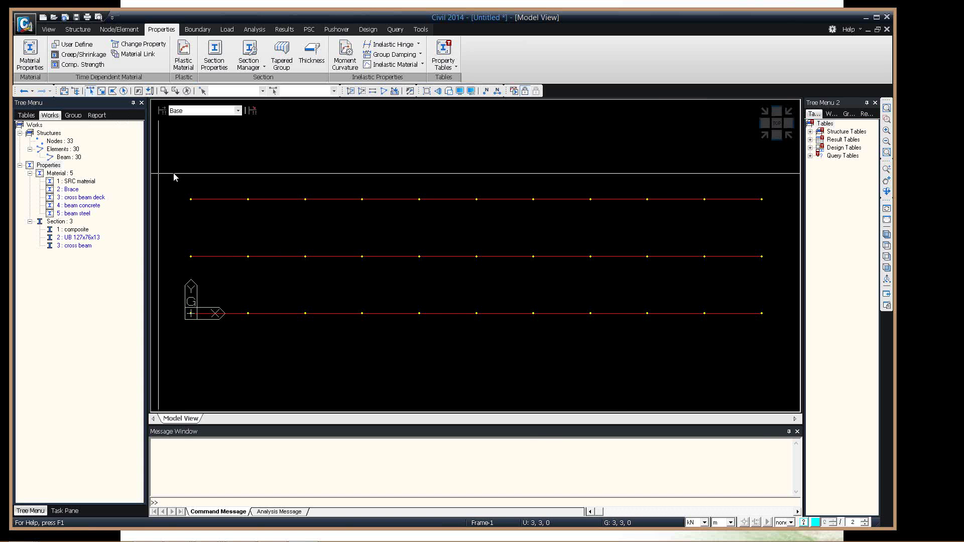
Copy the three girder nodes at the x = 0 end along the z axis at unequal distances of -1.36 and -0.2 m.
{"action": "left_click_drag", "start_coordinate": [175, 177], "coordinate": [199, 324]}
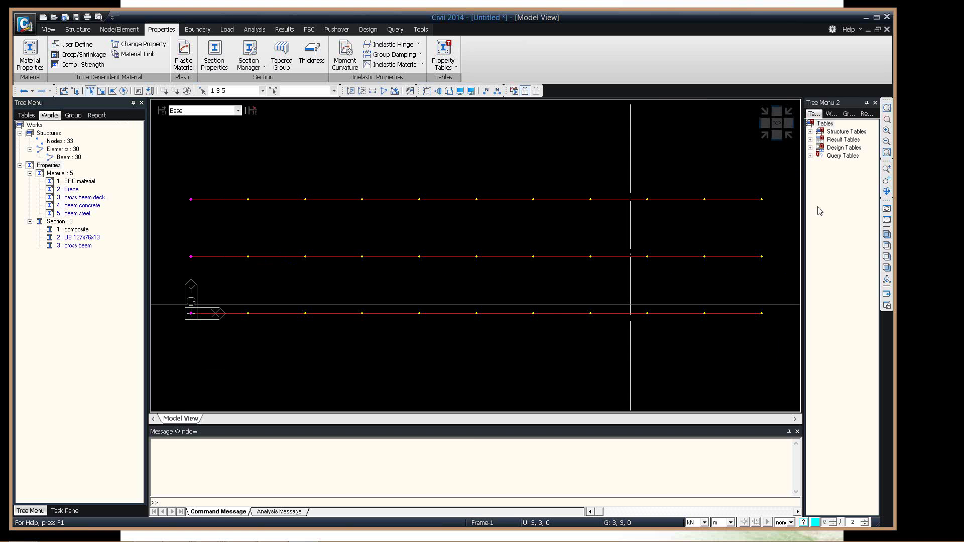
{"action": "left_click_drag", "start_coordinate": [756, 175], "coordinate": [782, 378]}
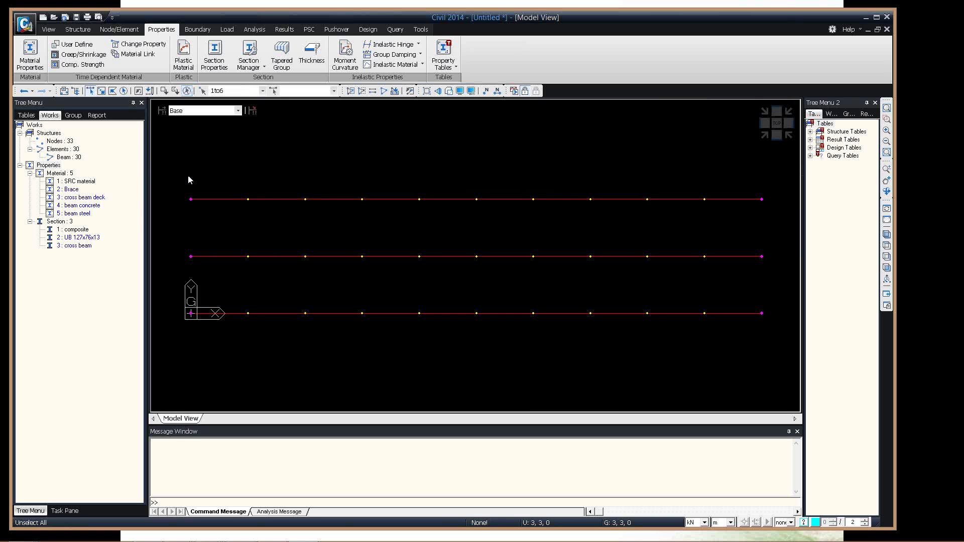
{"action": "left_click_drag", "start_coordinate": [185, 173], "coordinate": [204, 386]}
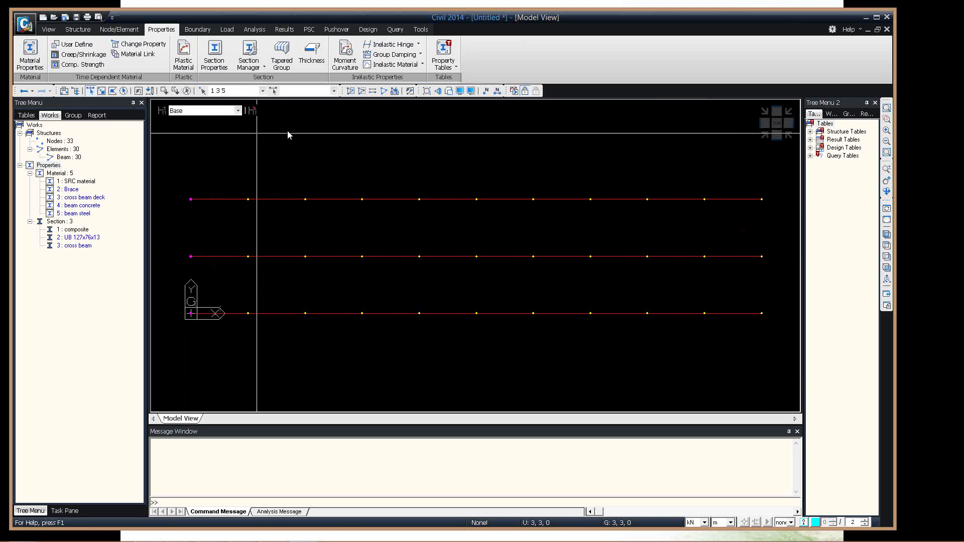
{"action": "right_click", "coordinate": [257, 134]}
{"action": "mouse_move", "coordinate": [311, 140]}
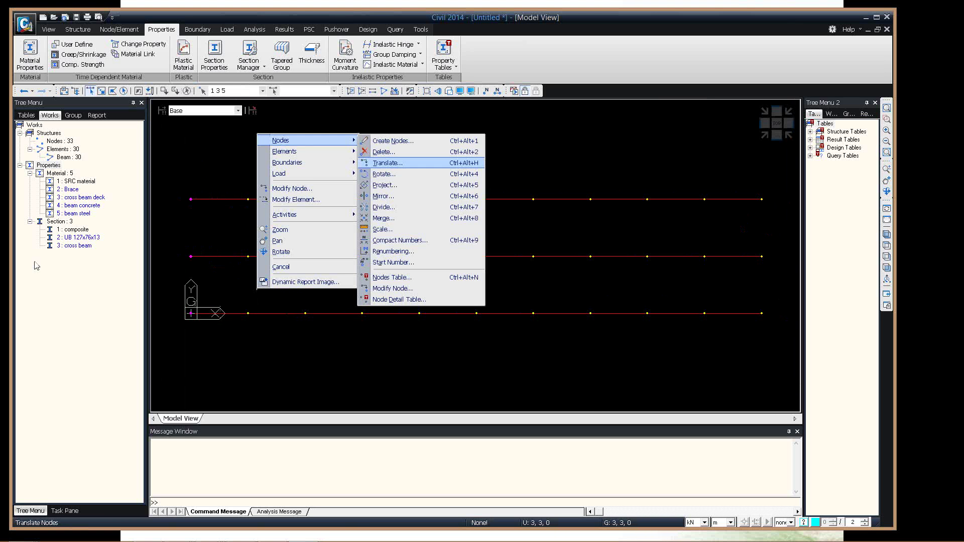
{"action": "left_click", "coordinate": [382, 161]}
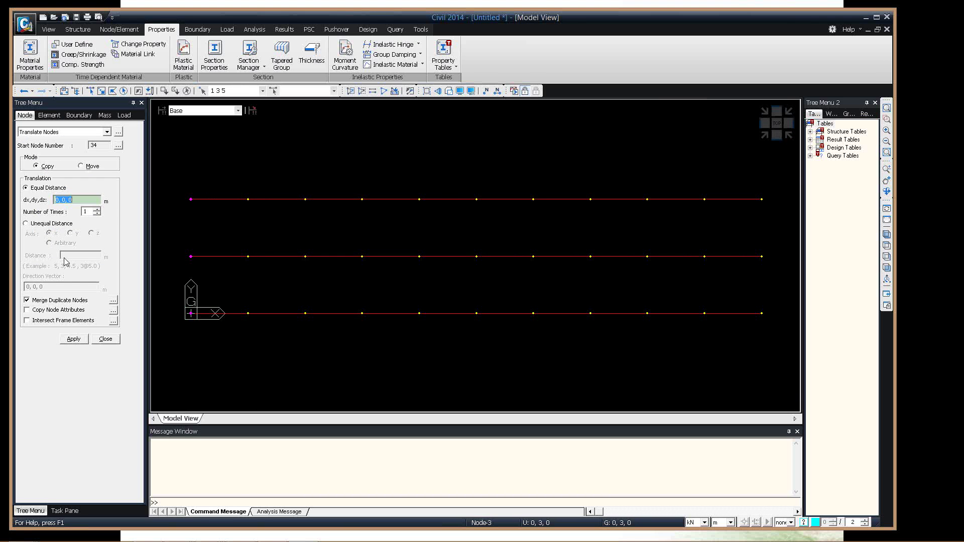
{"action": "left_click", "coordinate": [53, 224]}
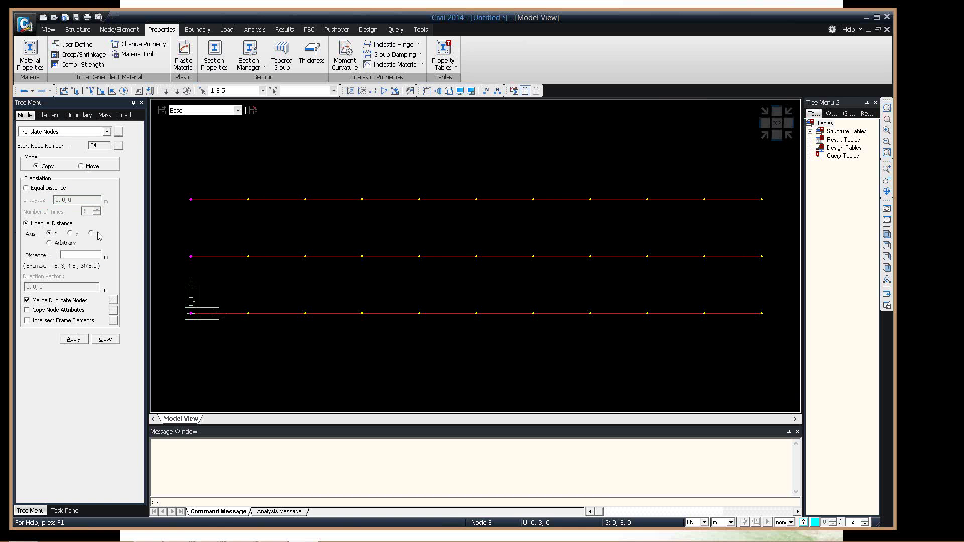
{"action": "left_click", "coordinate": [97, 234]}
{"action": "left_click", "coordinate": [70, 255]}
{"action": "type", "text": "-1.3"}
{"action": "type", "text": "6."}
{"action": "type", "text": "0.2"}
{"action": "middle_click_drag", "start_coordinate": [215, 275], "coordinate": [252, 306], "text": "ctrl"}
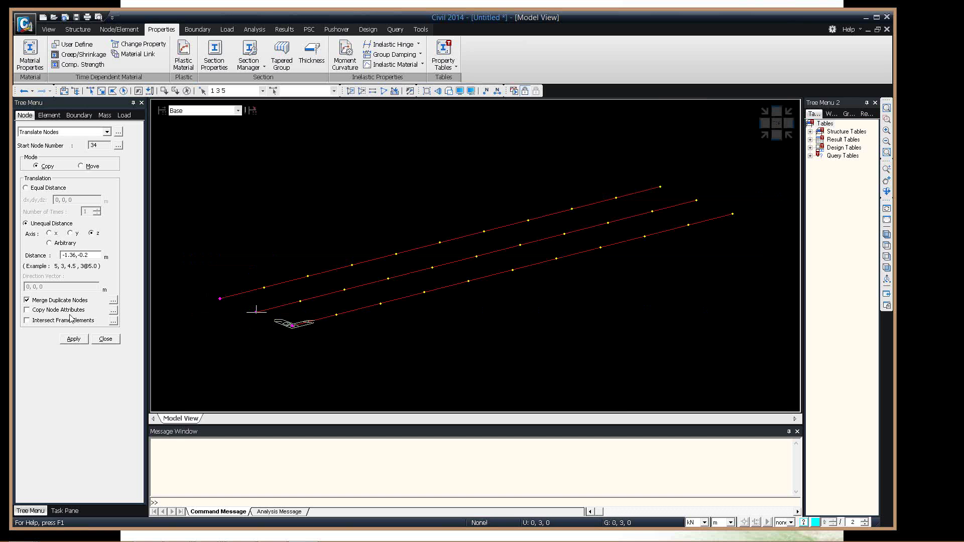
{"action": "left_click", "coordinate": [70, 340]}
{"action": "left_click", "coordinate": [451, 94]}
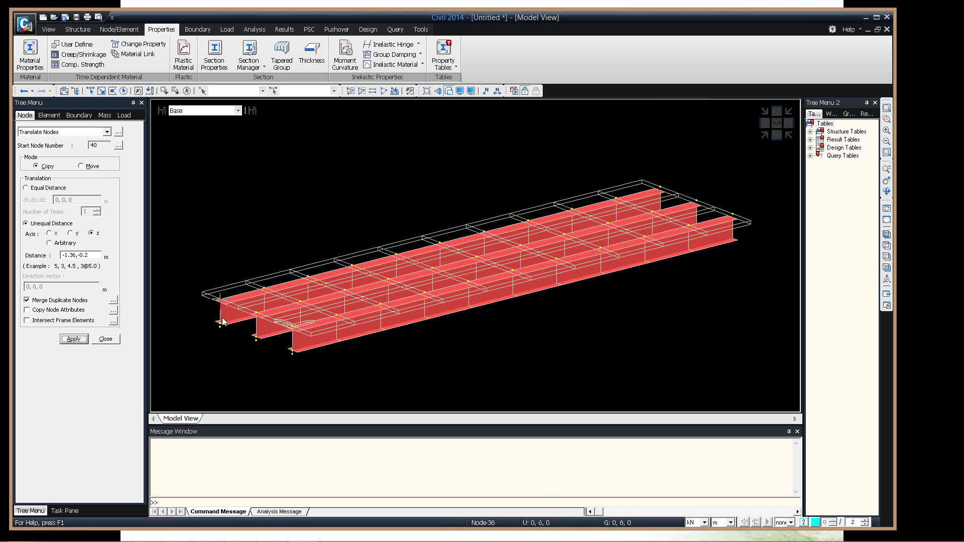
{"action": "mouse_move", "coordinate": [222, 321]}
{"action": "left_click", "coordinate": [106, 339]}
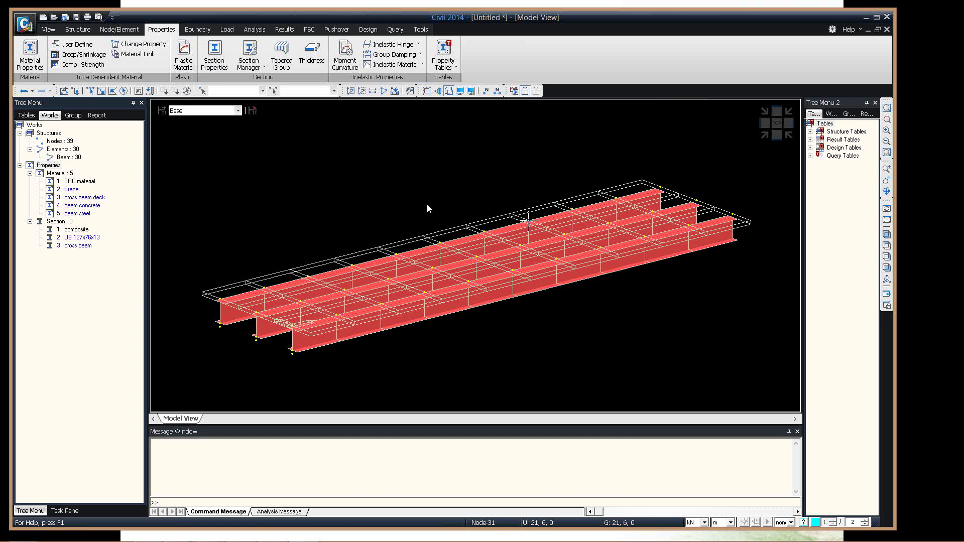
Create a cross beam across all three girders at x = 3 m, using the cross beam deck material and cross beam section.
{"action": "key", "text": "ctrl+h"}
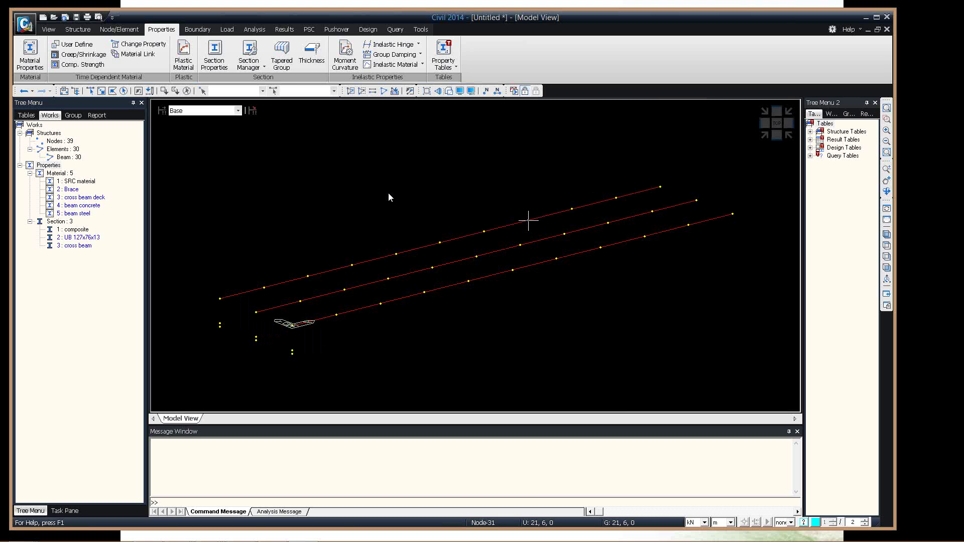
{"action": "key", "text": "ctrl+t"}
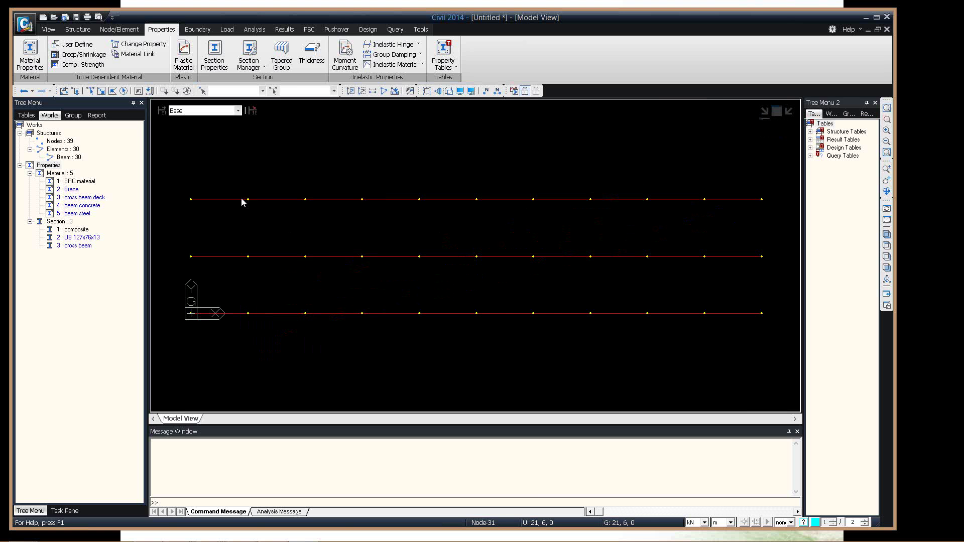
{"action": "right_click", "coordinate": [248, 131]}
{"action": "mouse_move", "coordinate": [359, 149]}
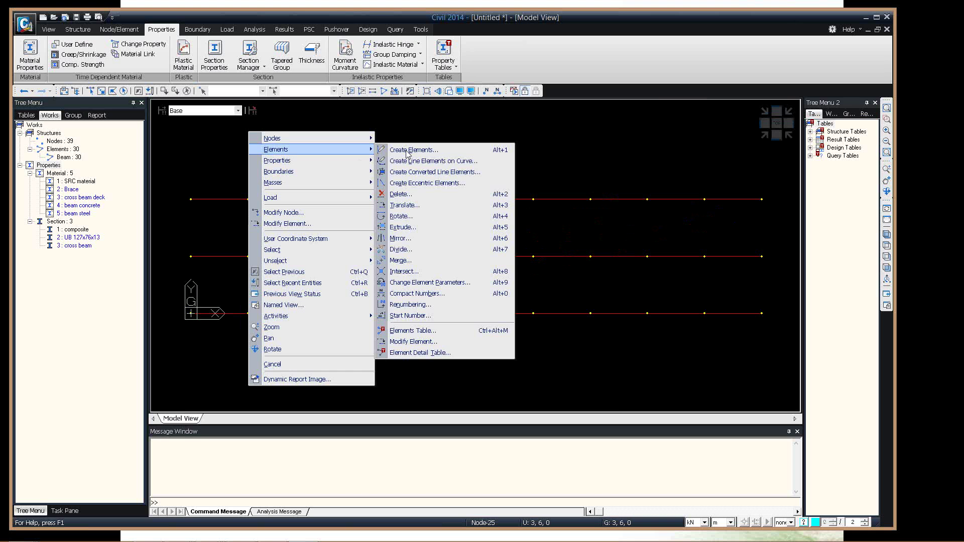
{"action": "left_click", "coordinate": [407, 150]}
{"action": "left_click", "coordinate": [93, 327]}
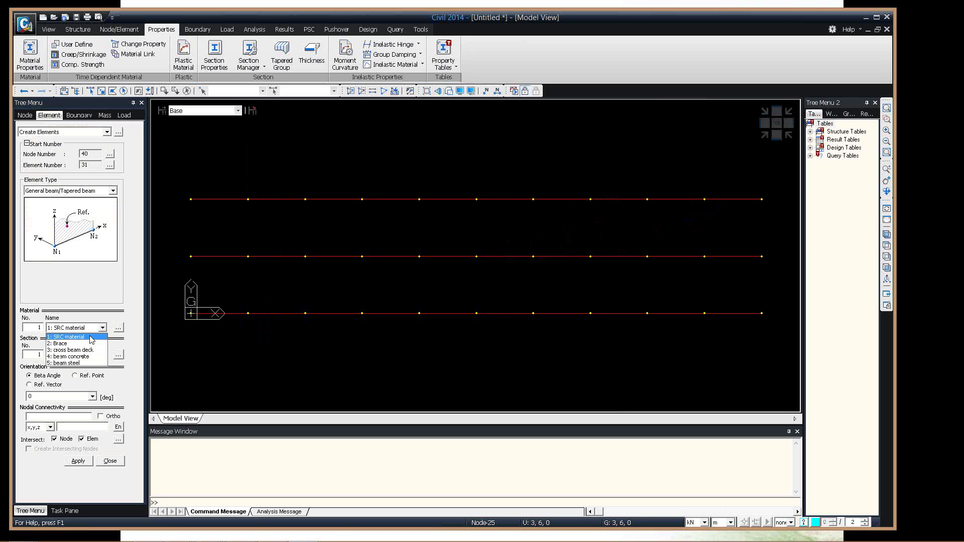
{"action": "left_click", "coordinate": [73, 350]}
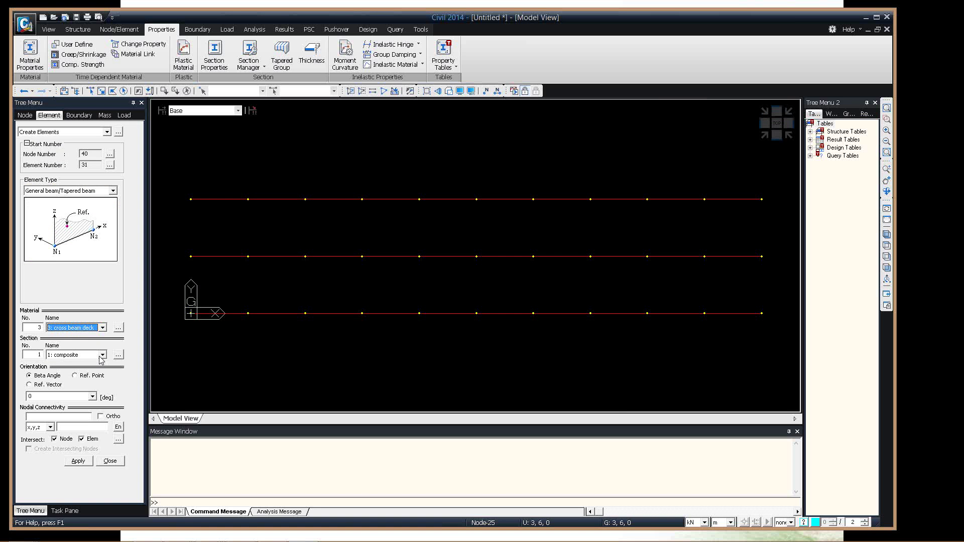
{"action": "left_click", "coordinate": [86, 354]}
{"action": "left_click", "coordinate": [84, 377]}
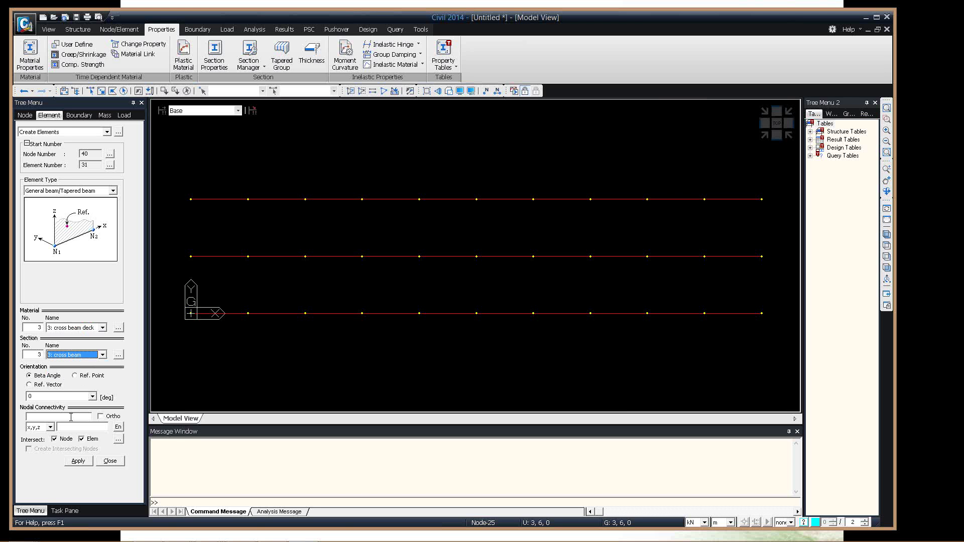
{"action": "left_click", "coordinate": [71, 416]}
{"action": "left_click", "coordinate": [249, 314]}
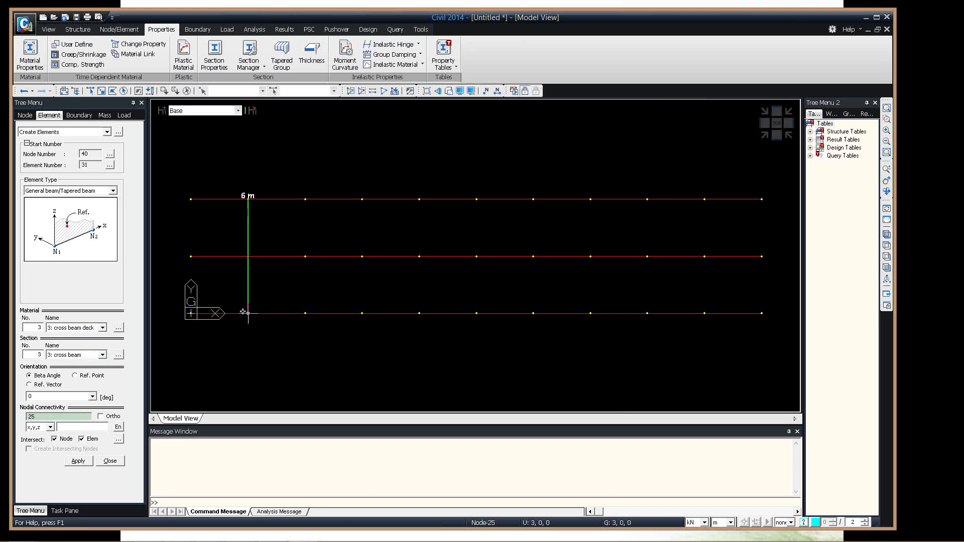
{"action": "left_click", "coordinate": [248, 199]}
Copy the cross beam elements once by 3, 0, 0 m with node and element intersection enabled, then undo the copy.
{"action": "left_click", "coordinate": [106, 131]}
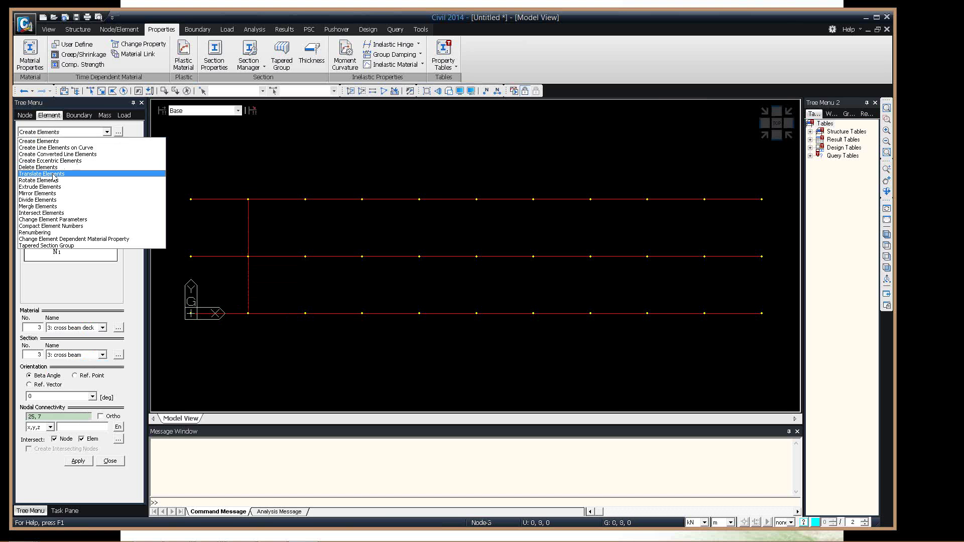
{"action": "left_click", "coordinate": [308, 316]}
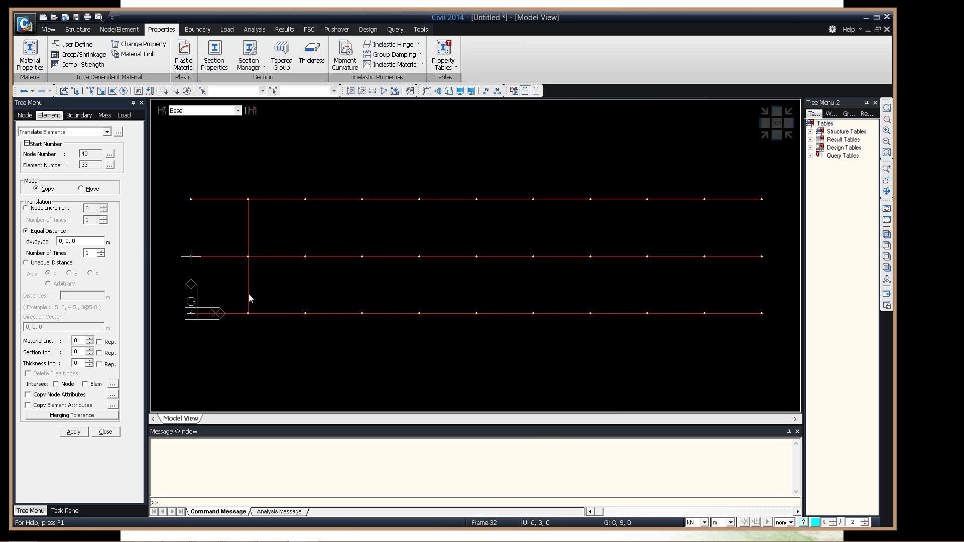
{"action": "left_click_drag", "start_coordinate": [244, 345], "coordinate": [249, 167]}
{"action": "left_click", "coordinate": [75, 242]}
{"action": "left_click", "coordinate": [249, 322]}
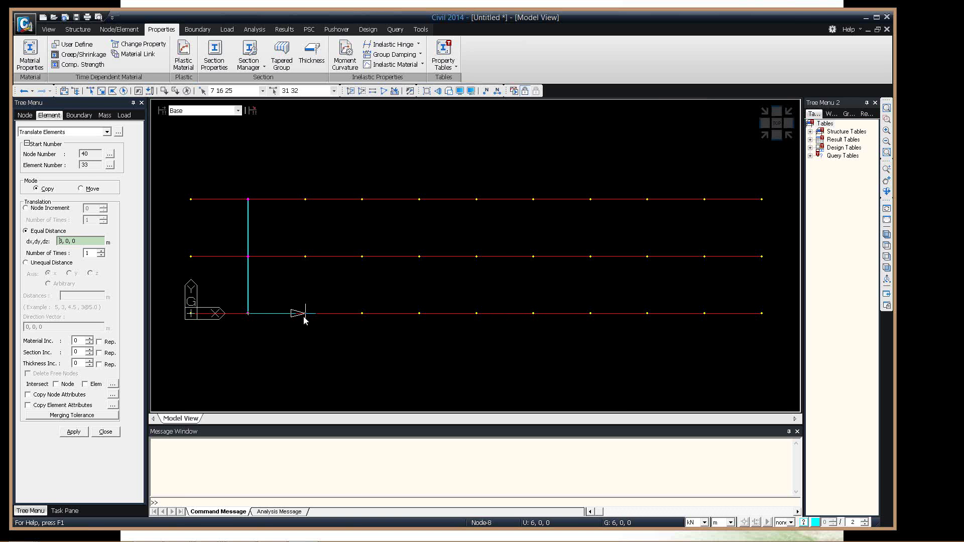
{"action": "left_click", "coordinate": [304, 317]}
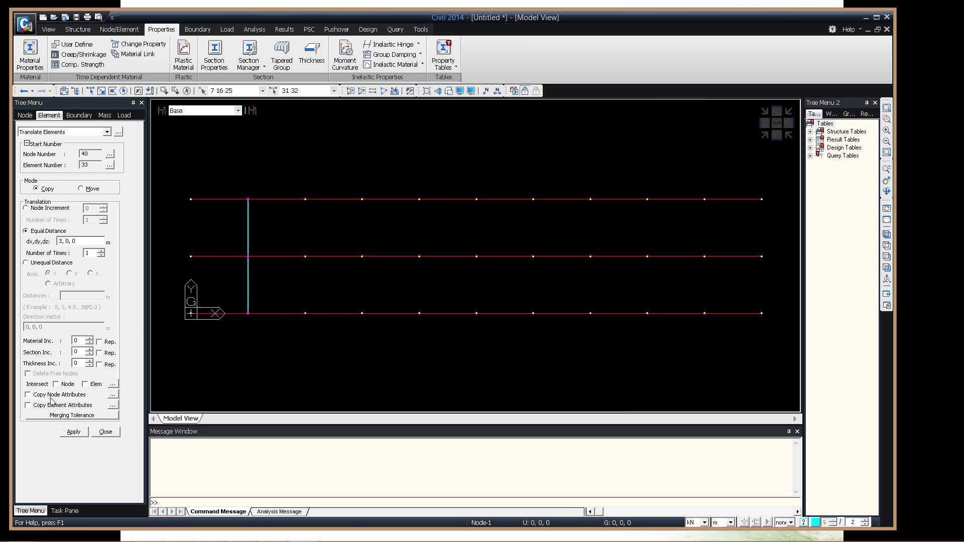
{"action": "left_click", "coordinate": [86, 385]}
{"action": "left_click", "coordinate": [73, 432]}
{"action": "key", "text": "ctrl+z"}
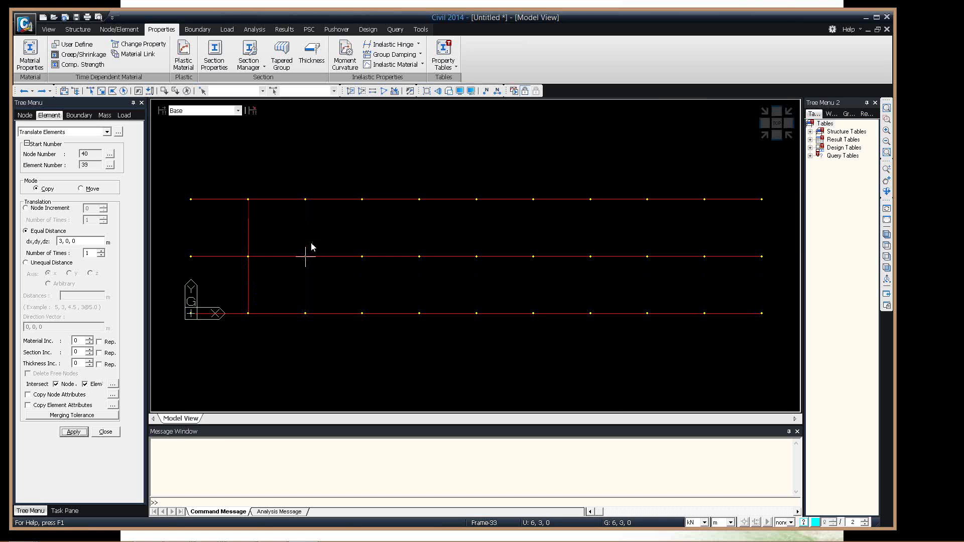
Copy the cross beam elements 8 times along the girders at 3 m spacing and check the result in the hidden-surface view.
{"action": "key", "text": "ctrl+shift+s"}
{"action": "left_click_drag", "start_coordinate": [238, 168], "coordinate": [159, 334]}
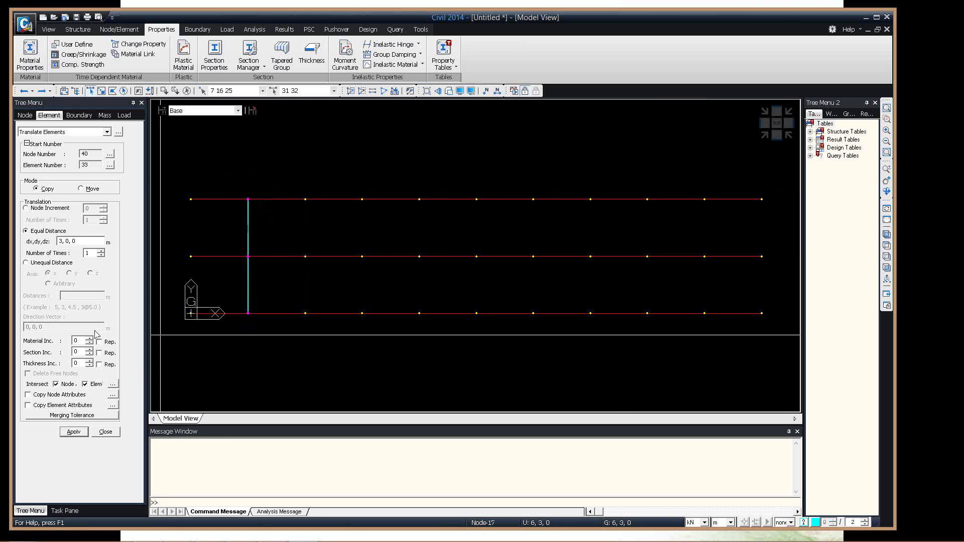
{"action": "double_click", "coordinate": [94, 254]}
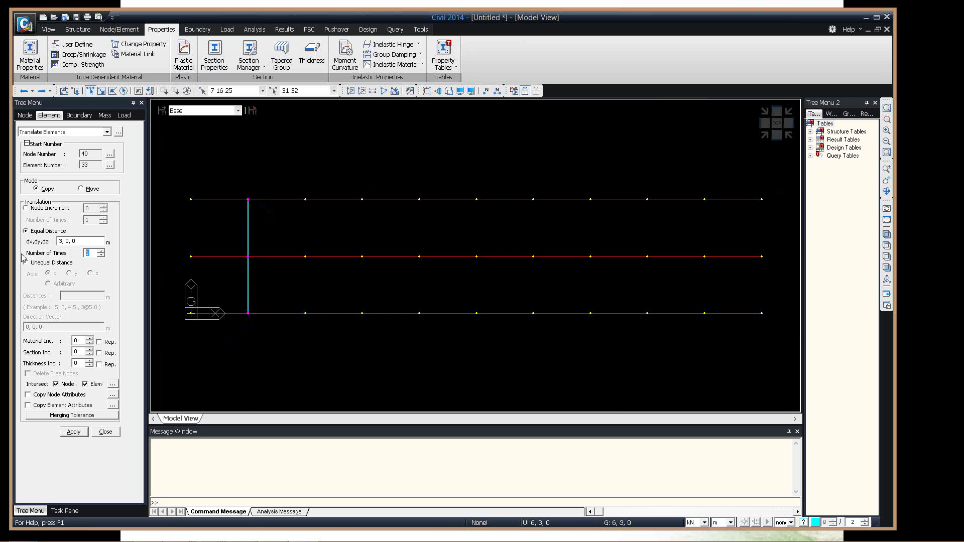
{"action": "type", "text": "8"}
{"action": "left_click", "coordinate": [72, 433]}
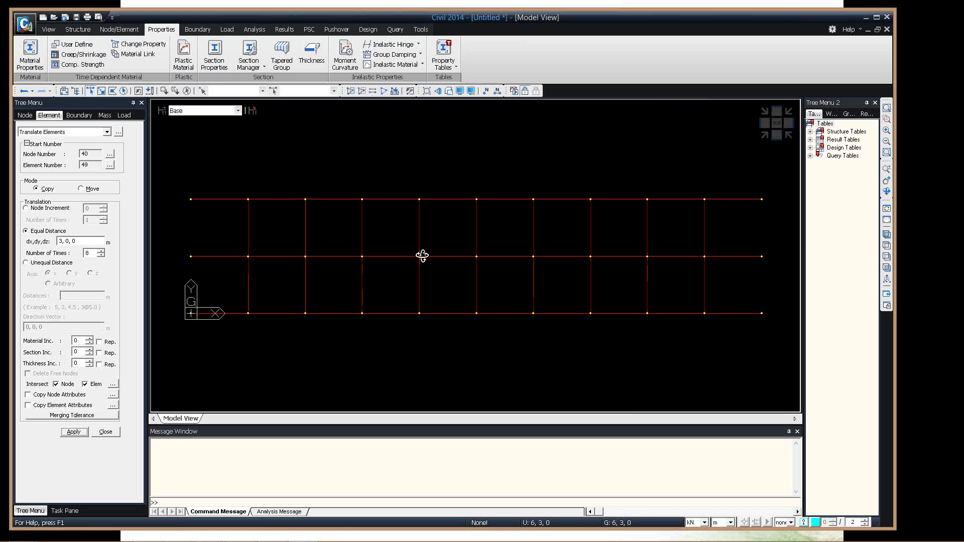
{"action": "middle_click_drag", "start_coordinate": [422, 256], "coordinate": [449, 86], "text": "ctrl"}
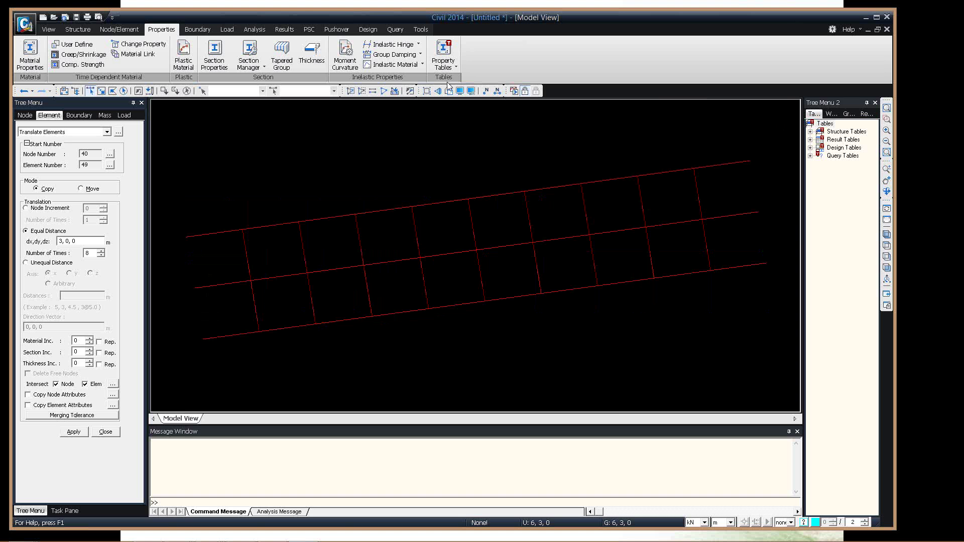
{"action": "left_click", "coordinate": [448, 91]}
{"action": "left_click", "coordinate": [448, 91]}
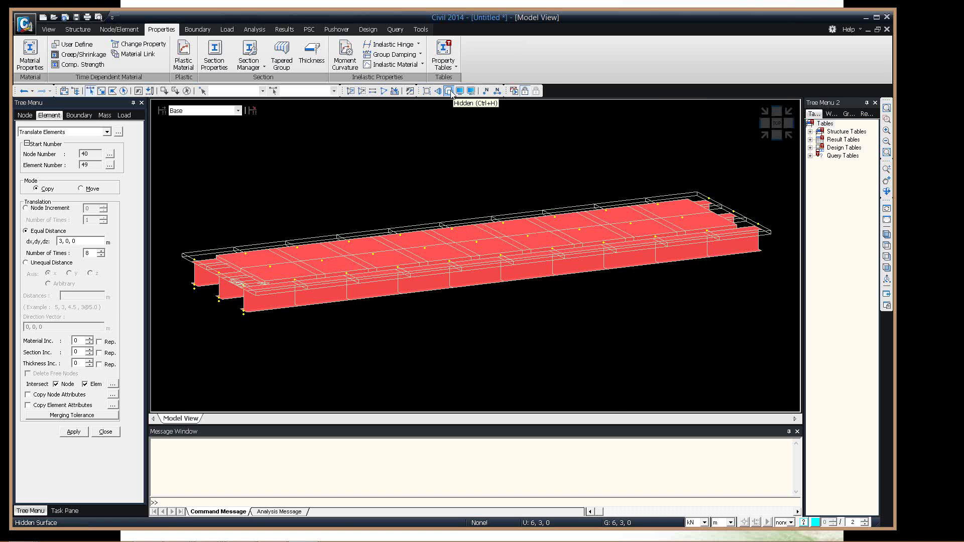
{"action": "left_click", "coordinate": [449, 91]}
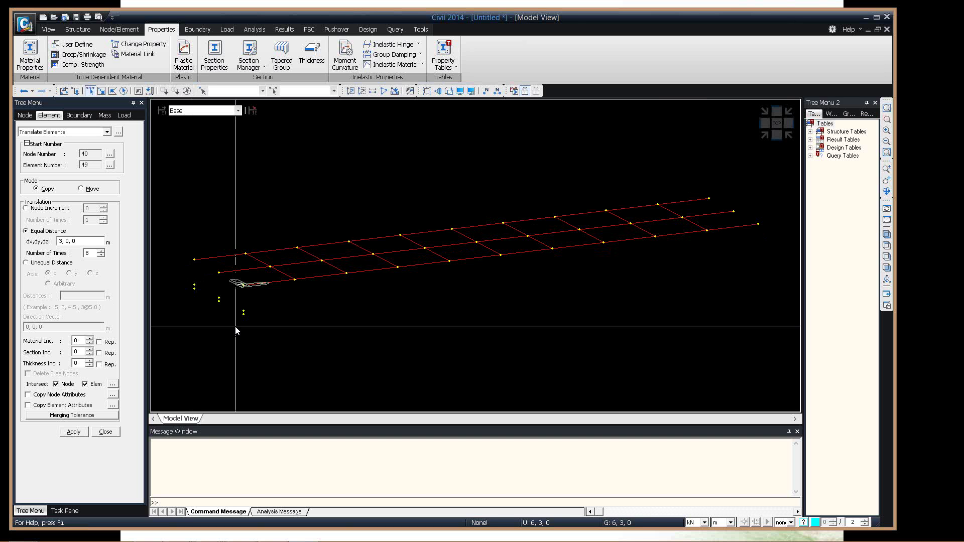
Set up copying the node at y = 0, z = -1.36 m at unequal distances of 1.5 and 3 m, and try it along the x axis.
{"action": "key", "text": "ctrl+shift+r"}
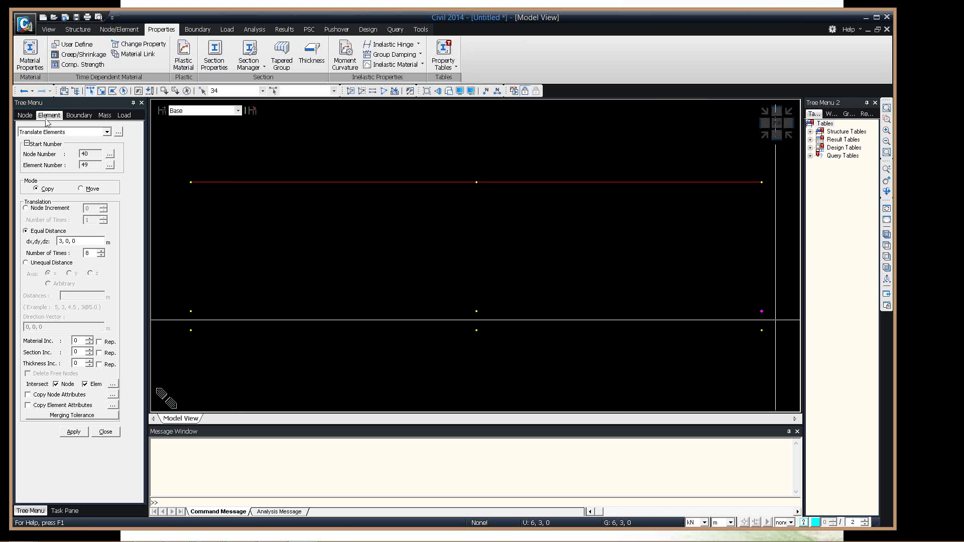
{"action": "left_click_drag", "start_coordinate": [775, 321], "coordinate": [750, 300]}
{"action": "left_click", "coordinate": [25, 115]}
{"action": "left_click", "coordinate": [73, 132]}
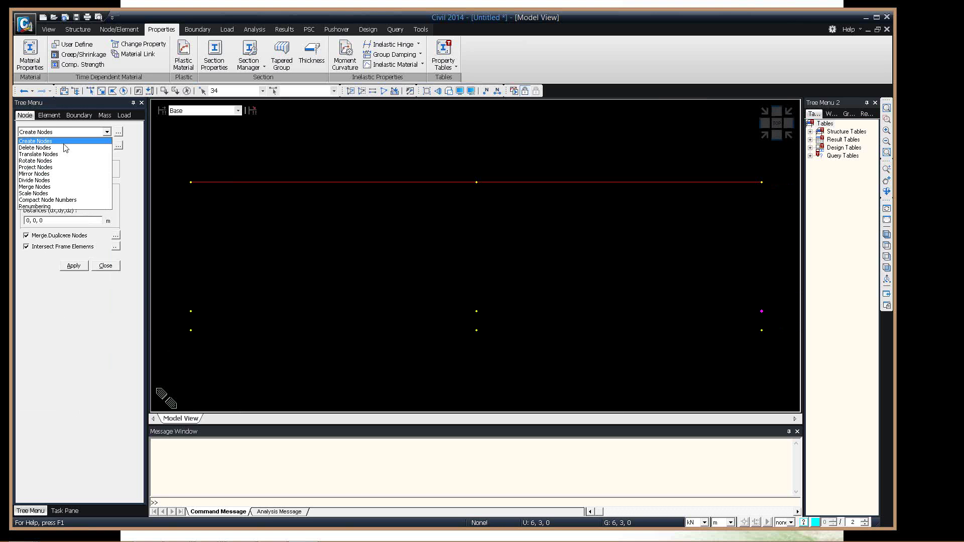
{"action": "left_click", "coordinate": [53, 154]}
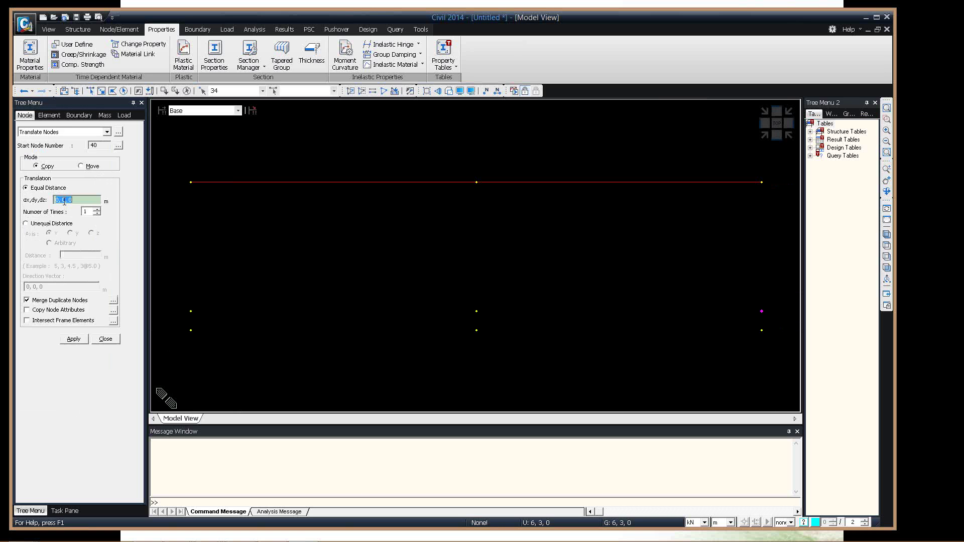
{"action": "left_click_drag", "start_coordinate": [66, 200], "coordinate": [62, 200]}
{"action": "left_click", "coordinate": [38, 222]}
{"action": "left_click", "coordinate": [80, 255]}
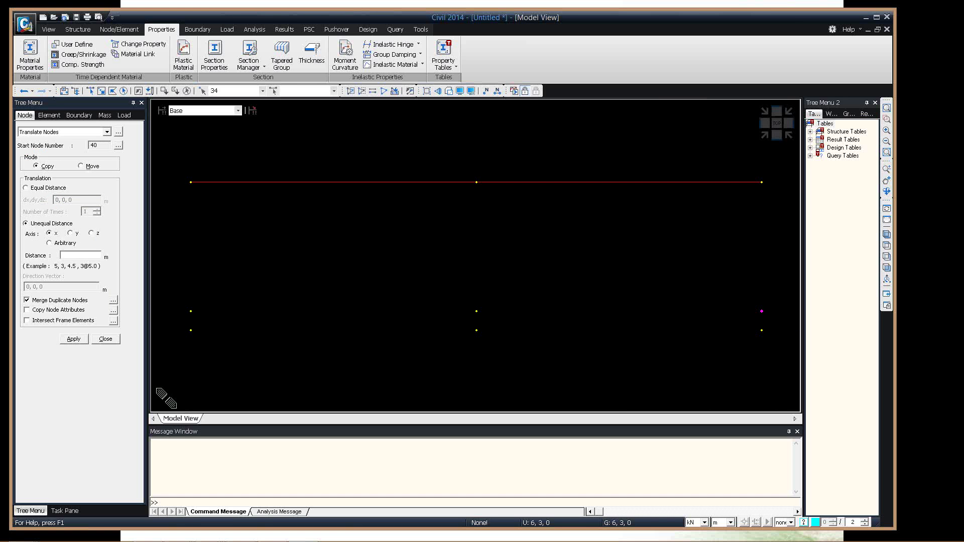
{"action": "type", "text": "1.5,3"}
{"action": "left_click", "coordinate": [70, 339]}
{"action": "key", "text": "Return"}
Copy the node at y = 0, z = -1.36 m along the y axis at unequal distances of 1.5 and 3 m.
{"action": "left_click", "coordinate": [760, 309]}
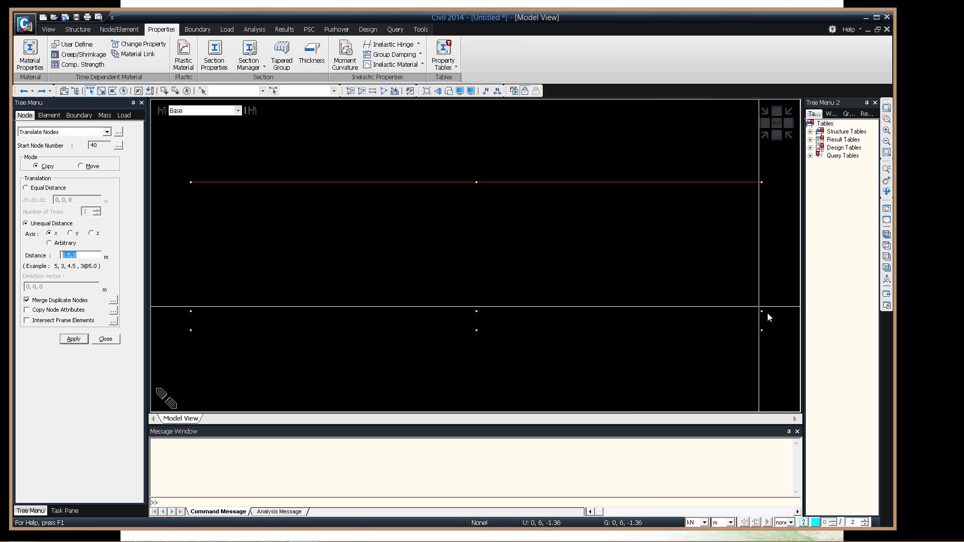
{"action": "left_click", "coordinate": [70, 233]}
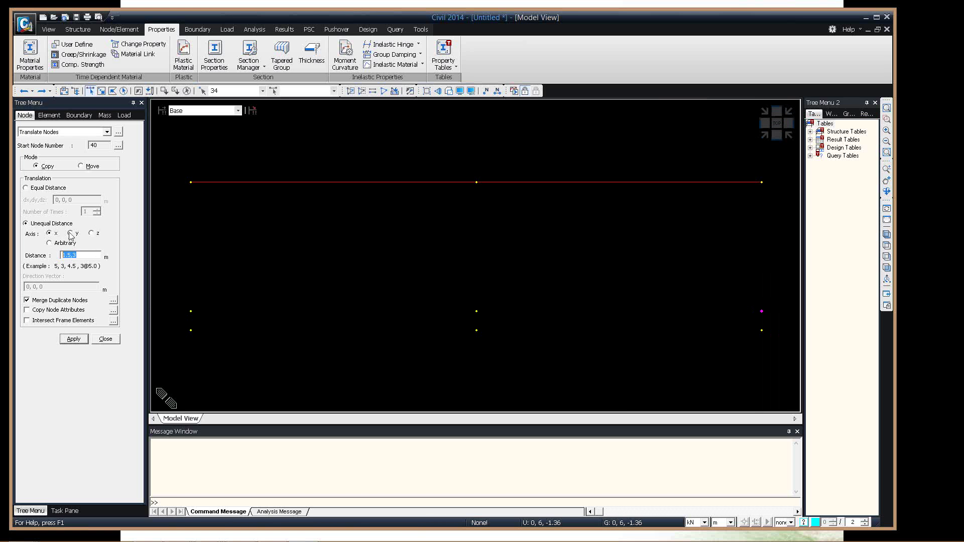
{"action": "left_click", "coordinate": [83, 339]}
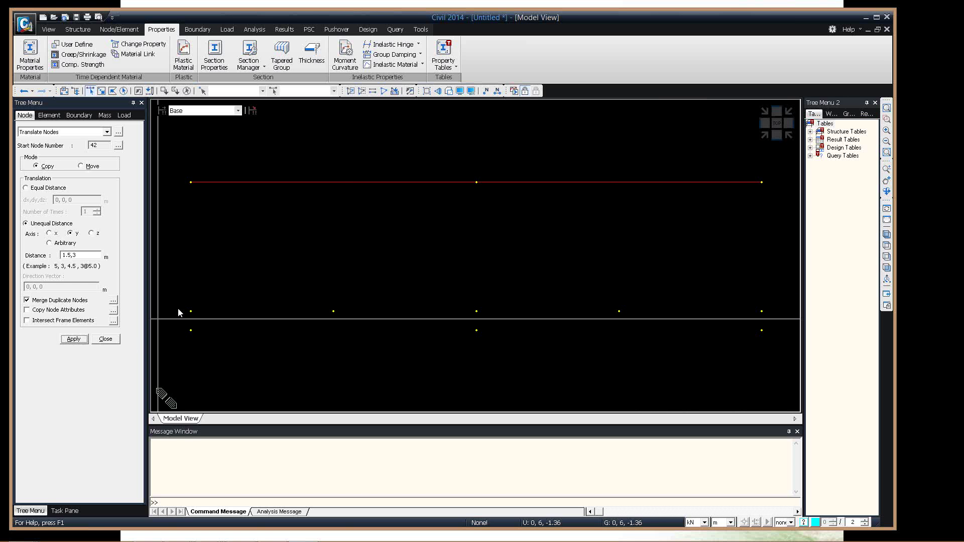
{"action": "left_click", "coordinate": [104, 339]}
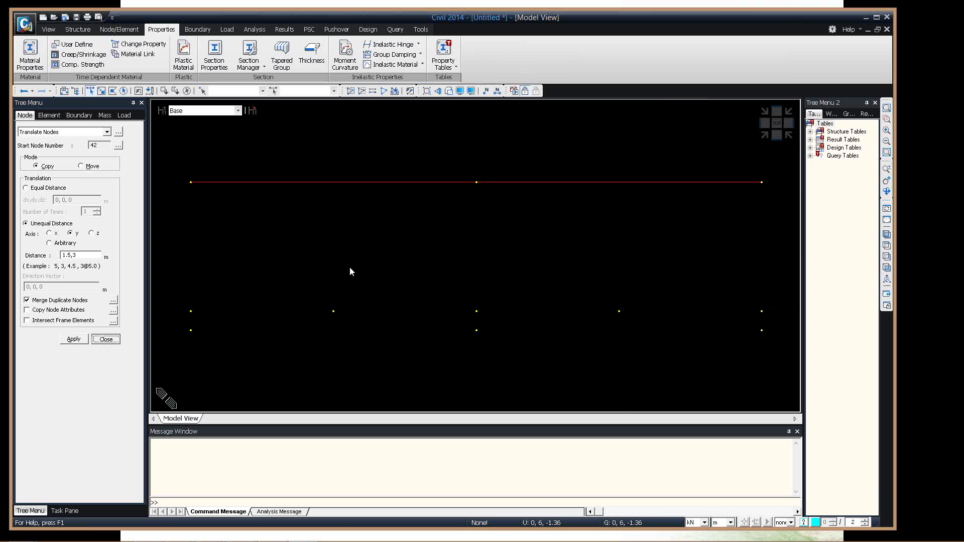
Set up new general beam elements with the Brace material and the UB 127x76x13 section.
{"action": "right_click", "coordinate": [324, 139]}
{"action": "mouse_move", "coordinate": [346, 157]}
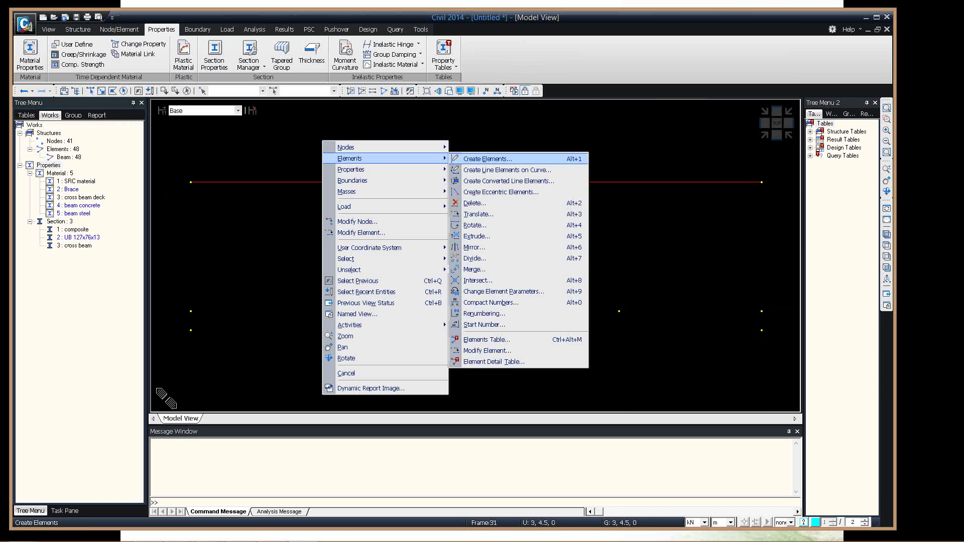
{"action": "left_click", "coordinate": [495, 157]}
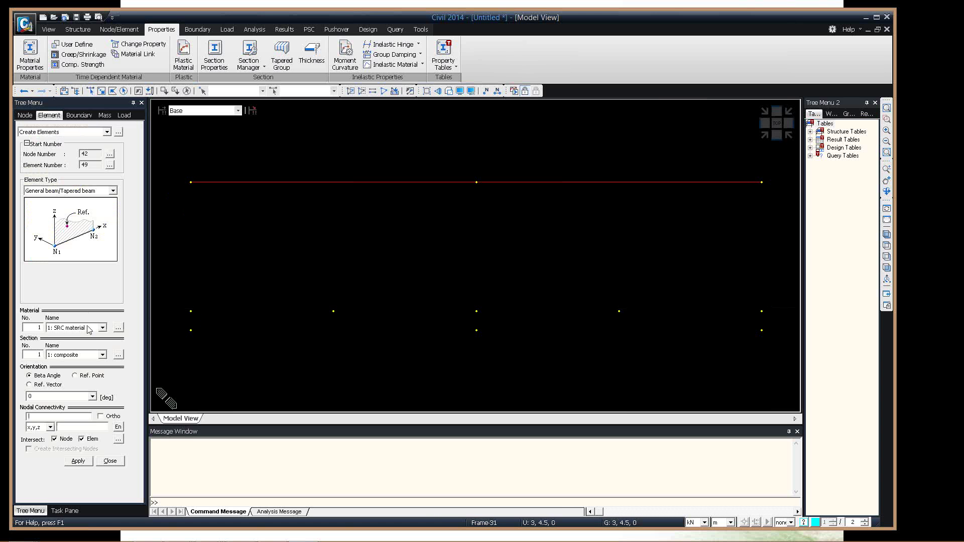
{"action": "left_click", "coordinate": [88, 328]}
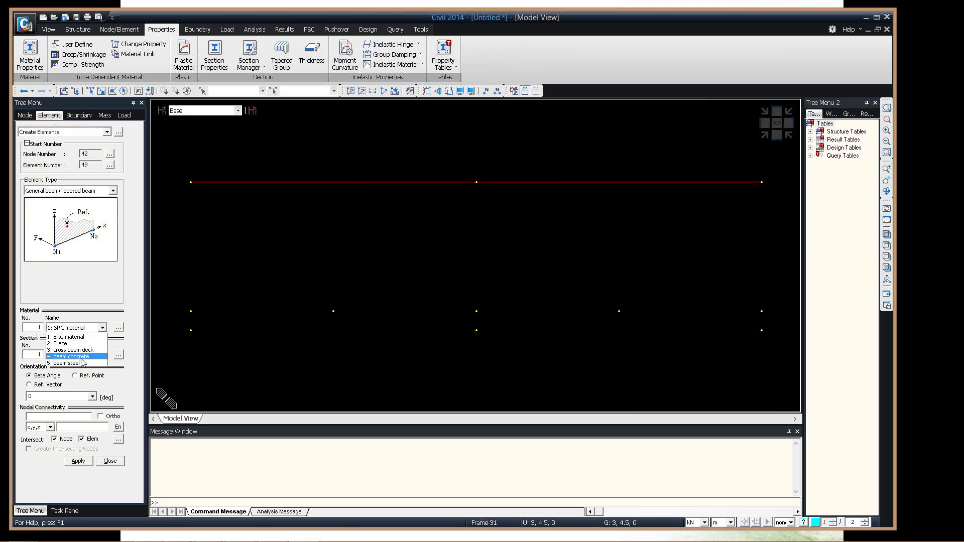
{"action": "left_click", "coordinate": [66, 343]}
{"action": "left_click", "coordinate": [86, 355]}
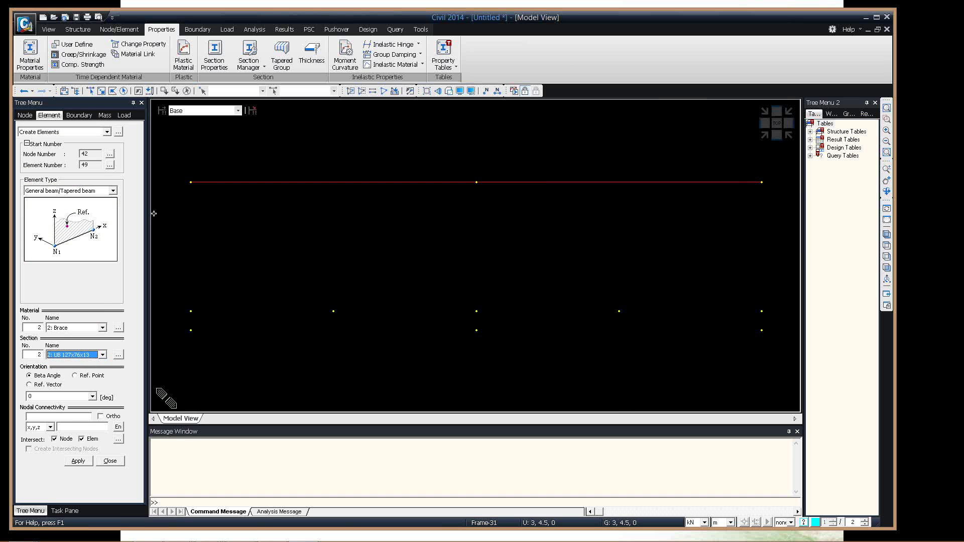
Create the brace frame at the x = 0 end, with a top chord, zigzag diagonals and a bottom chord at z = -1.36 m.
{"action": "key", "text": "ctrl+shift+i"}
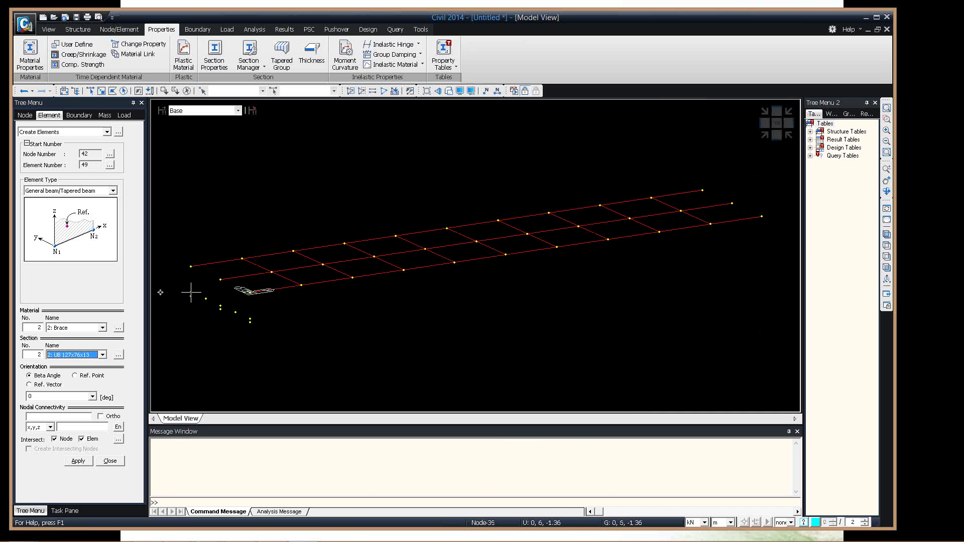
{"action": "left_click", "coordinate": [45, 416]}
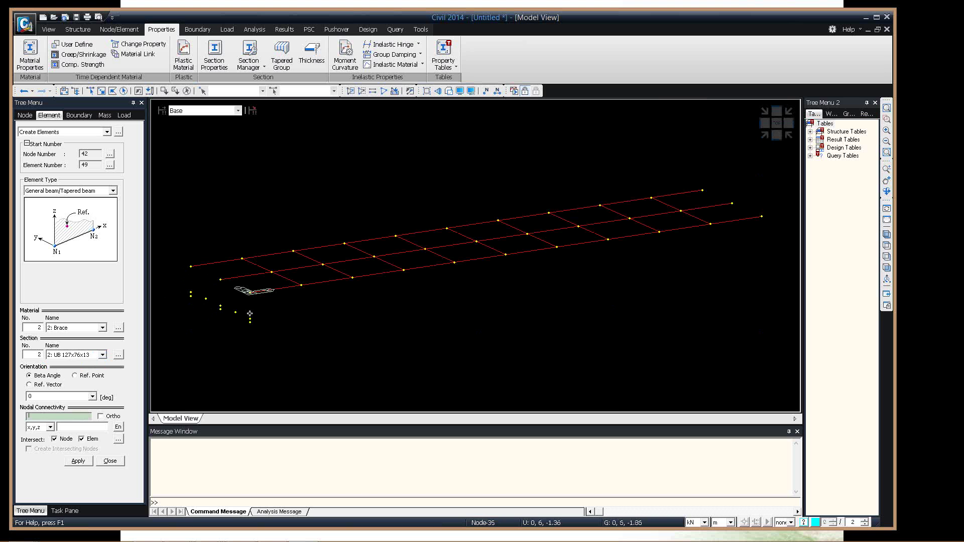
{"action": "left_click", "coordinate": [190, 266]}
{"action": "left_click", "coordinate": [190, 266]}
{"action": "left_click", "coordinate": [206, 298]}
{"action": "left_click", "coordinate": [220, 280]}
{"action": "left_click", "coordinate": [236, 311]}
{"action": "left_click", "coordinate": [236, 312]}
{"action": "left_click", "coordinate": [191, 292]}
{"action": "left_click", "coordinate": [250, 318]}
Select all elements with the Brace material and open the Translate Elements function.
{"action": "left_click", "coordinate": [832, 114]}
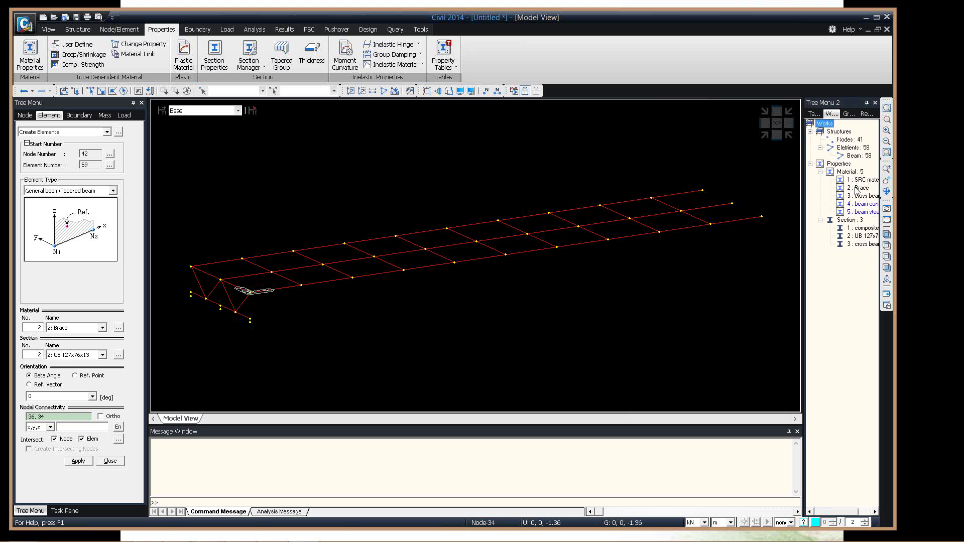
{"action": "left_click", "coordinate": [856, 189]}
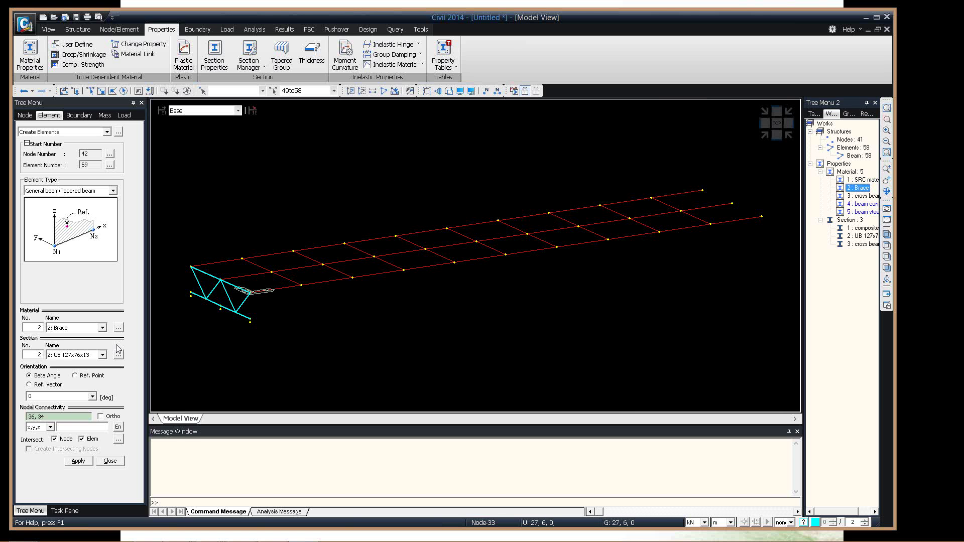
{"action": "left_click", "coordinate": [98, 131]}
{"action": "left_click", "coordinate": [82, 173]}
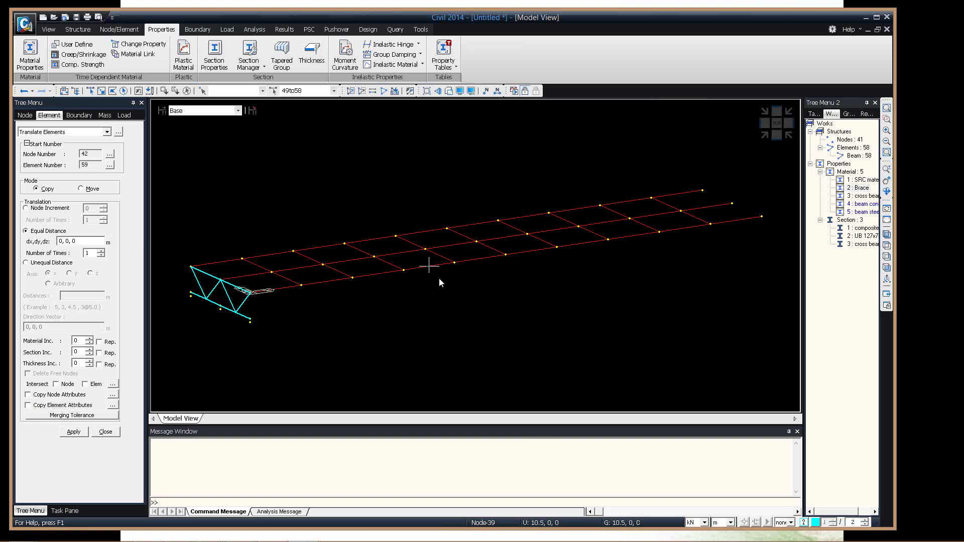
Clear the selection and delete the two cross beam elements at x = 15 m.
{"action": "key", "text": "ctrl+shift+t"}
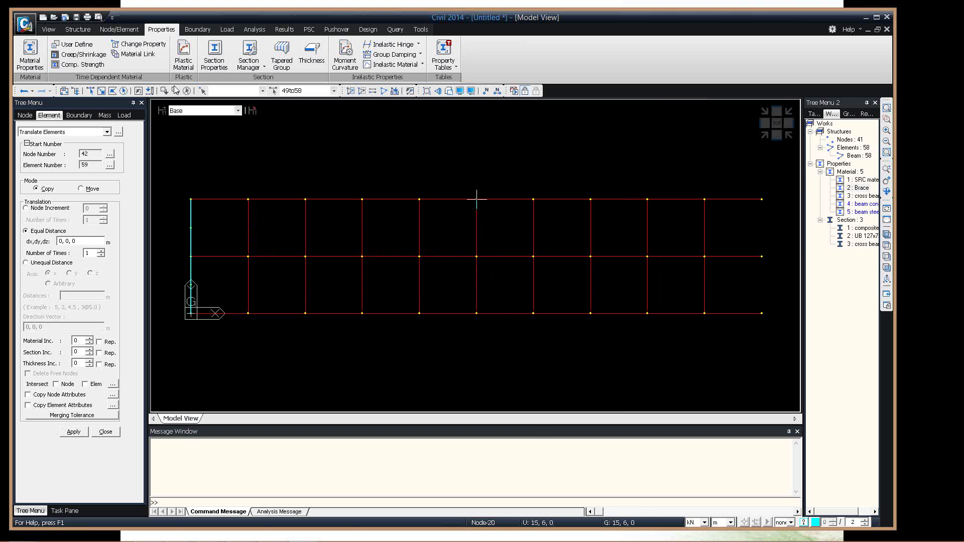
{"action": "left_click", "coordinate": [186, 91]}
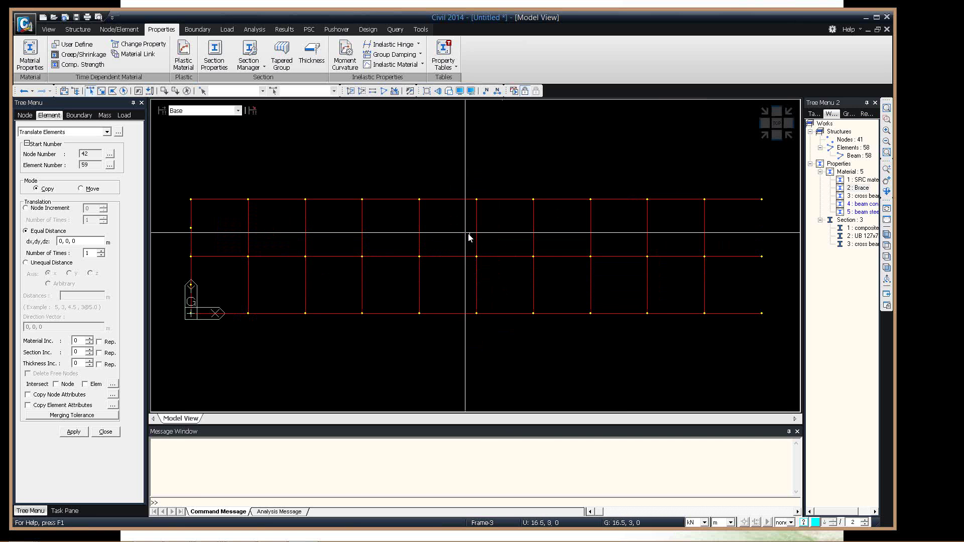
{"action": "left_click", "coordinate": [475, 254]}
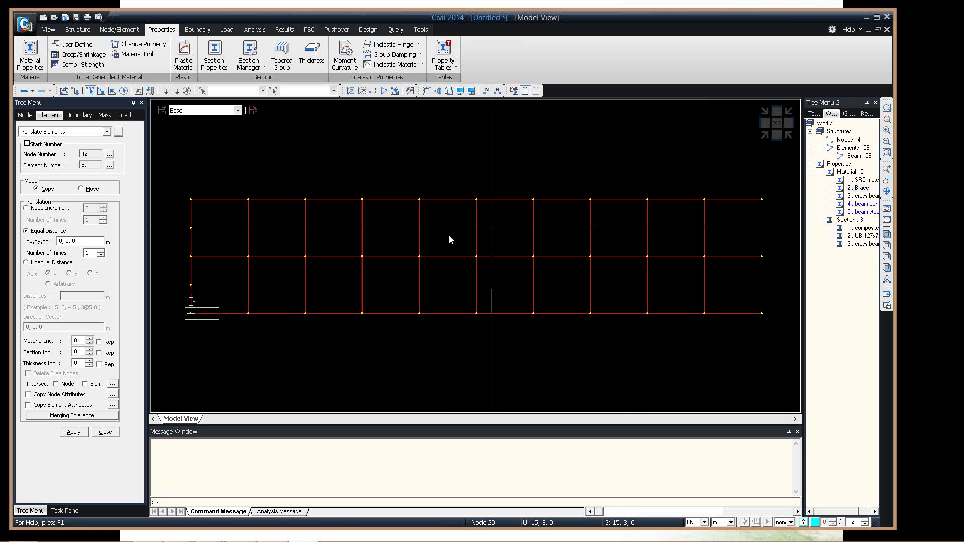
{"action": "left_click", "coordinate": [447, 301]}
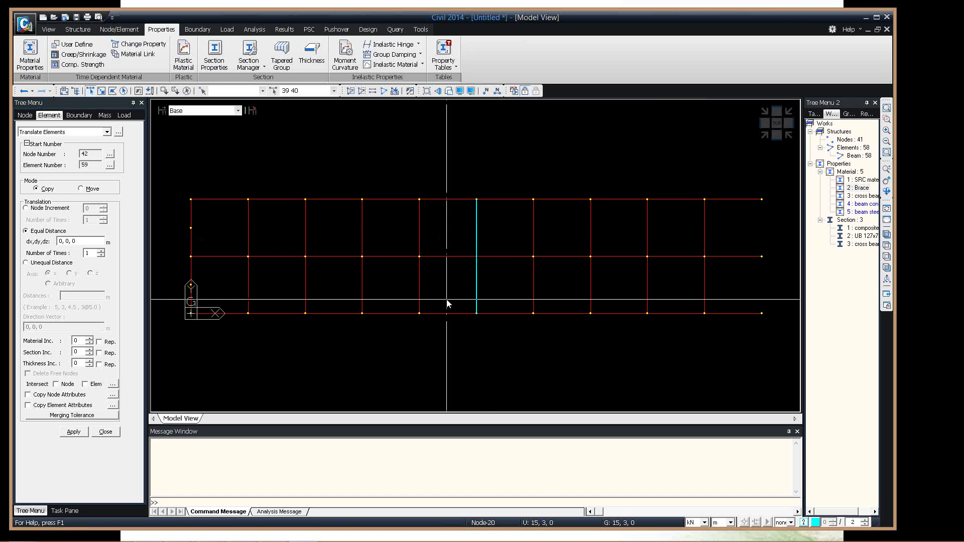
{"action": "key", "text": "Delete"}
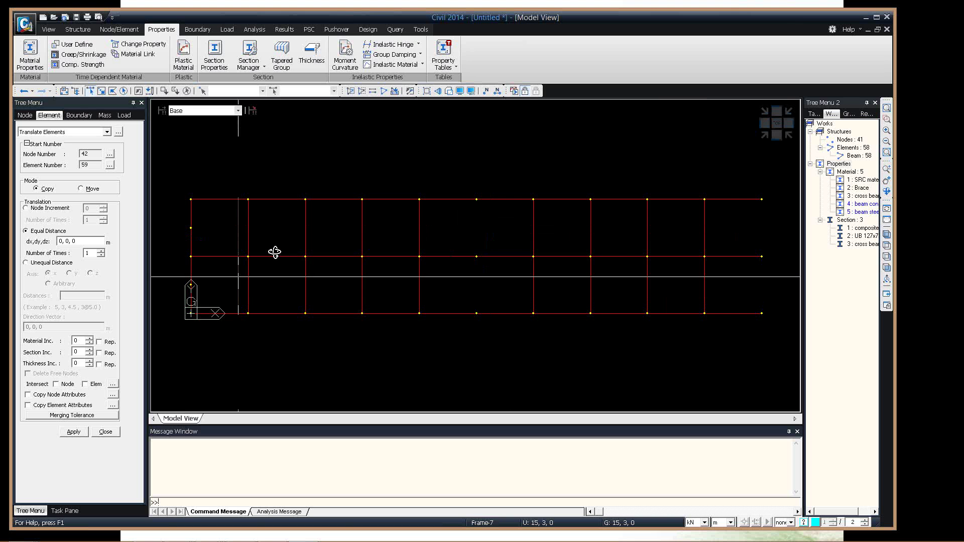
Copy all Brace material elements 2 times by 15, 0, 0 m with node and element intersection enabled.
{"action": "middle_click_drag", "start_coordinate": [275, 253], "coordinate": [261, 331], "text": "ctrl"}
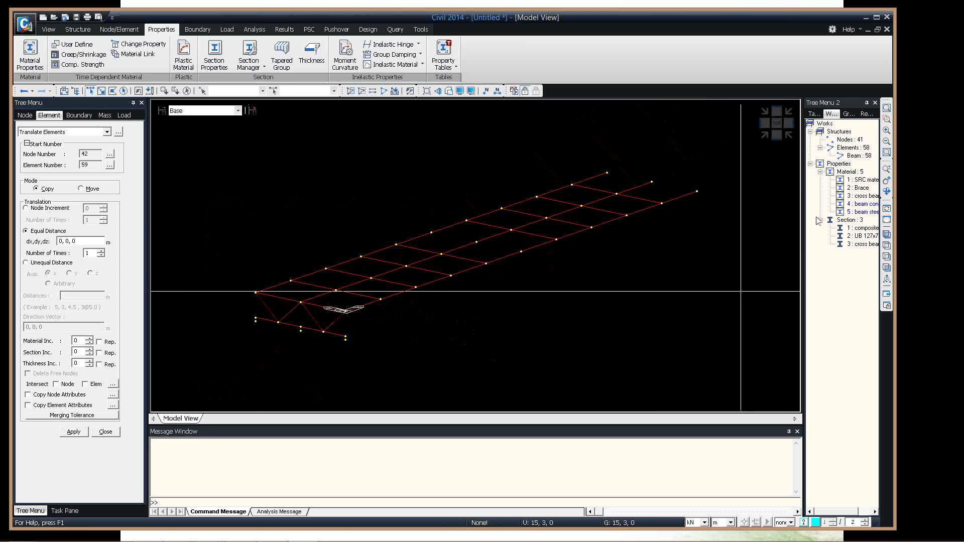
{"action": "double_click", "coordinate": [860, 188]}
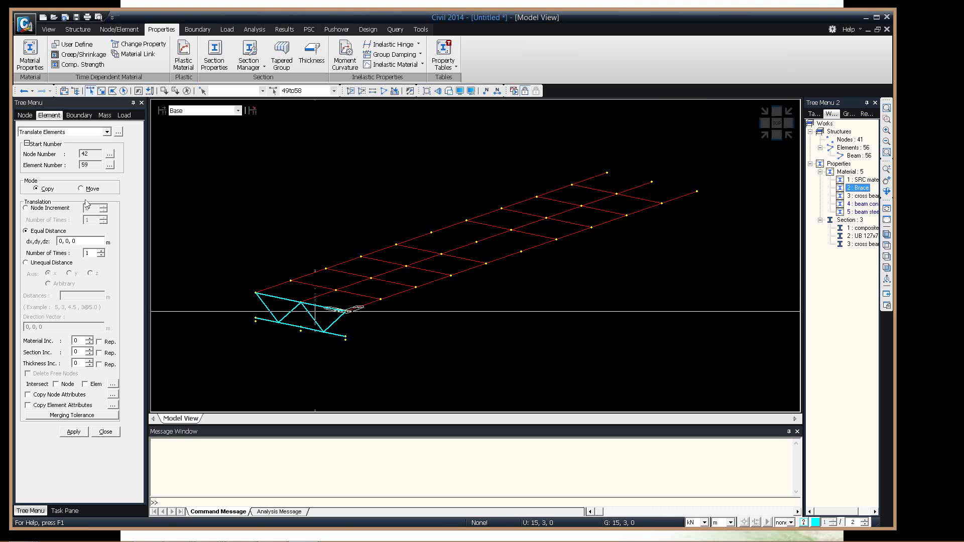
{"action": "left_click", "coordinate": [344, 312]}
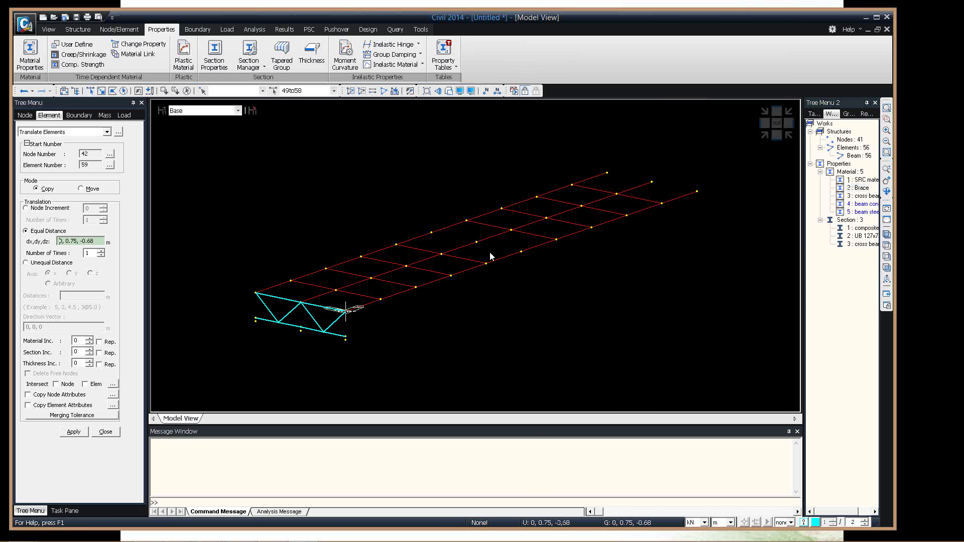
{"action": "left_click", "coordinate": [484, 265]}
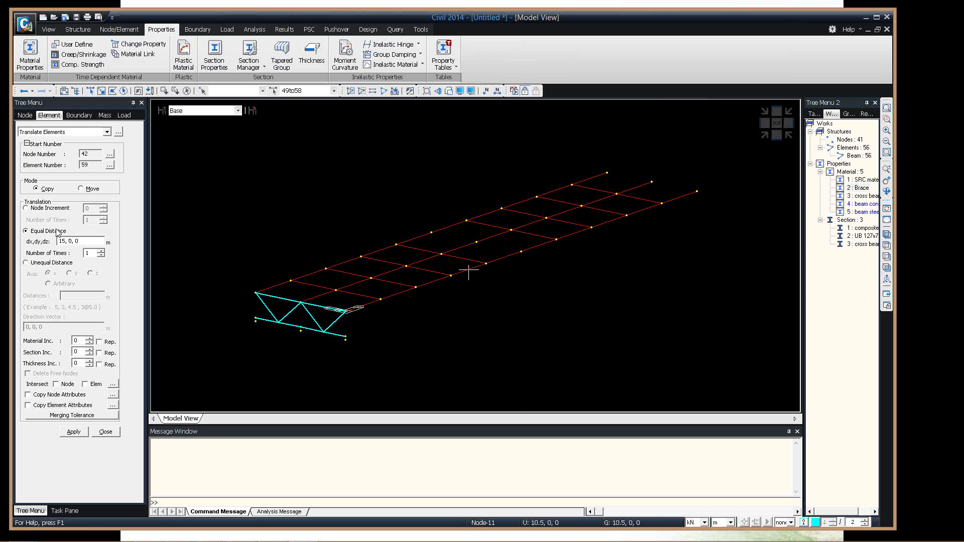
{"action": "key", "text": "Tab"}
{"action": "left_click", "coordinate": [56, 384]}
{"action": "left_click", "coordinate": [85, 384]}
{"action": "left_click", "coordinate": [75, 432]}
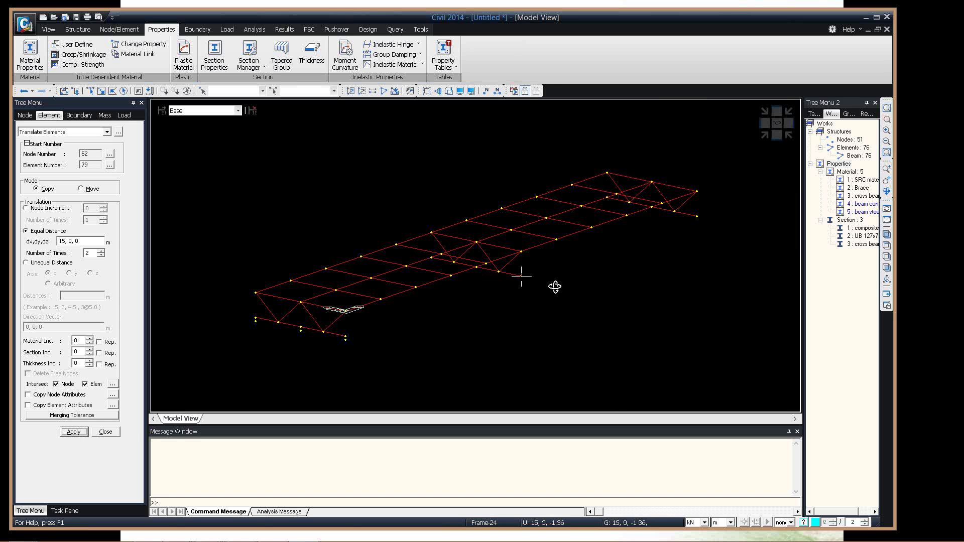
{"action": "middle_click_drag", "start_coordinate": [554, 286], "coordinate": [374, 328], "text": "ctrl"}
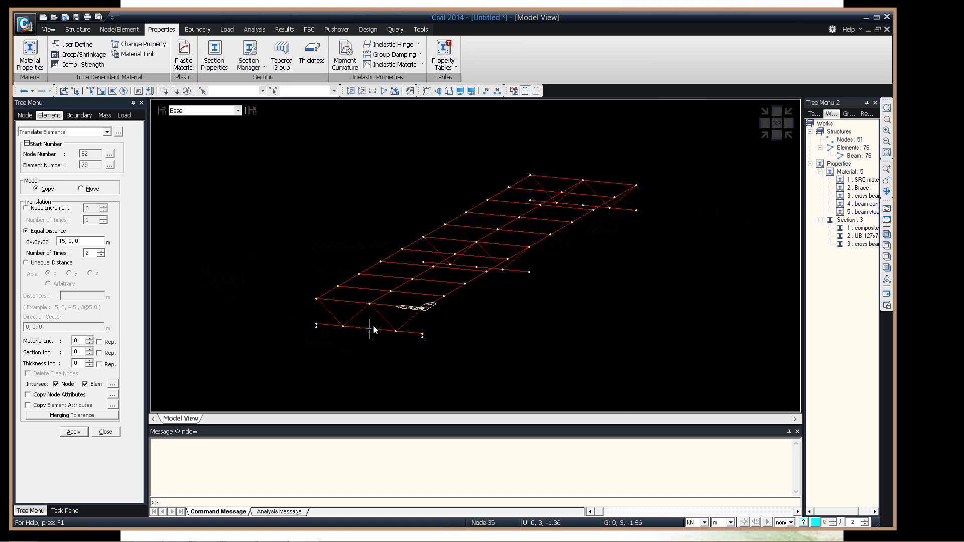
Copy the three lowest support nodes at the x = 0 end 2 times at an equal distance of 15, 0, 0 m.
{"action": "key", "text": "ctrl+shift+l"}
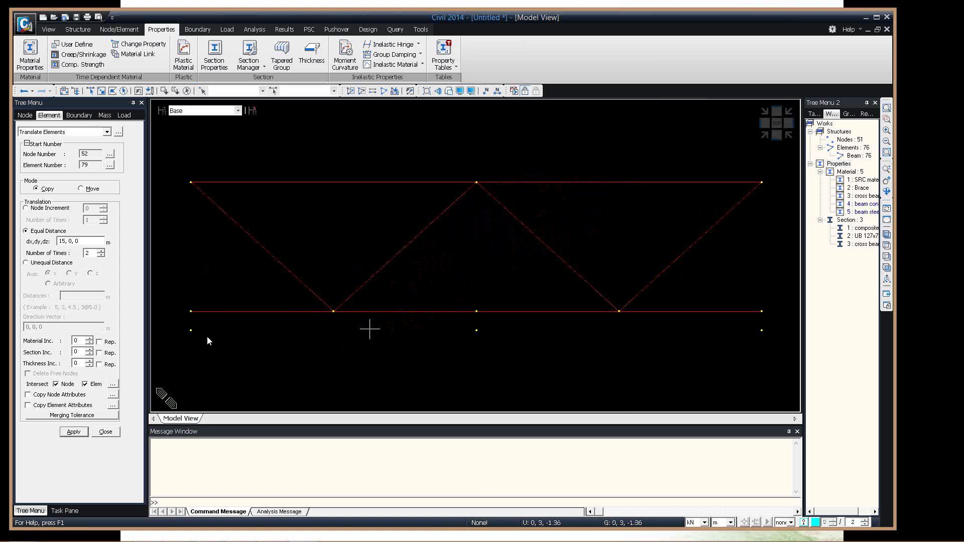
{"action": "key", "text": "ctrl+shift+s"}
{"action": "left_click_drag", "start_coordinate": [174, 324], "coordinate": [772, 350]}
{"action": "key", "text": "ctrl+shift+i"}
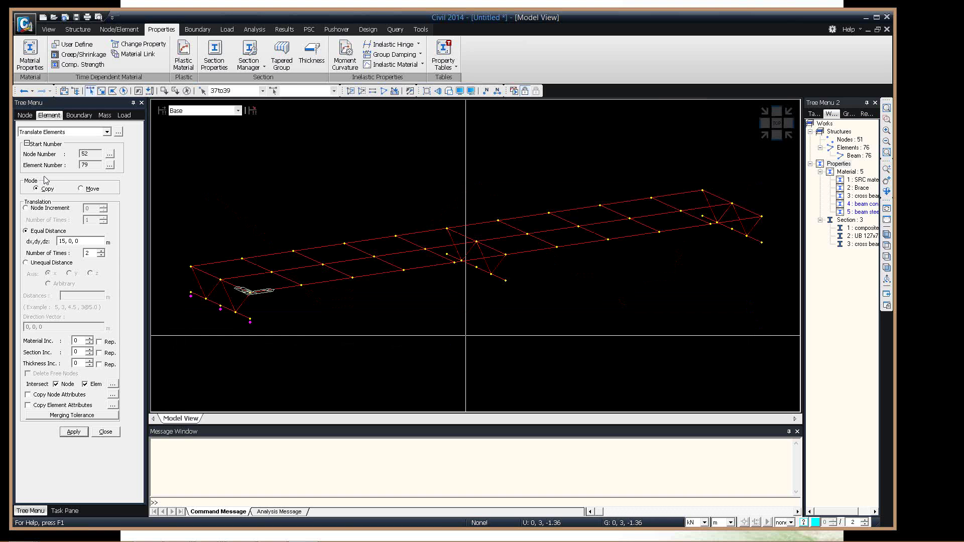
{"action": "left_click", "coordinate": [25, 115]}
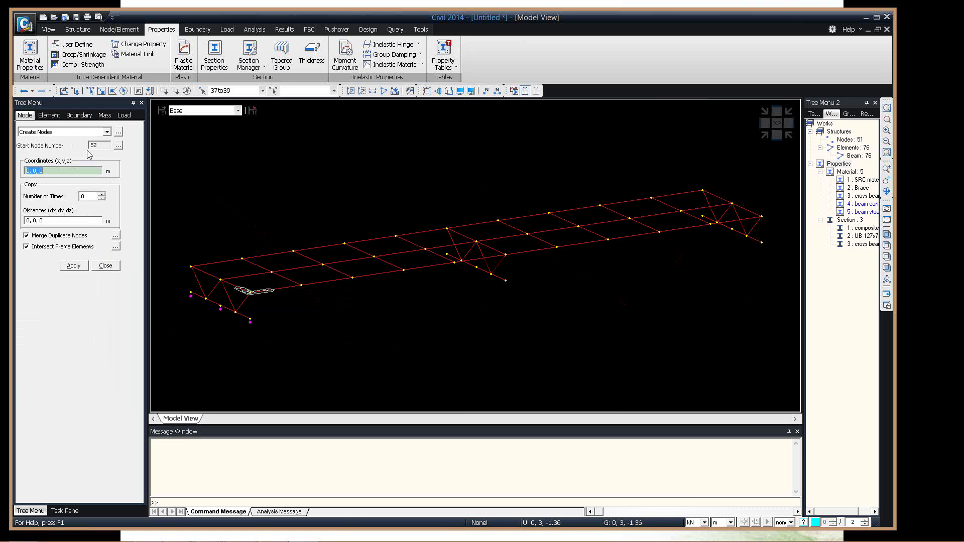
{"action": "left_click", "coordinate": [107, 132]}
{"action": "left_click", "coordinate": [69, 153]}
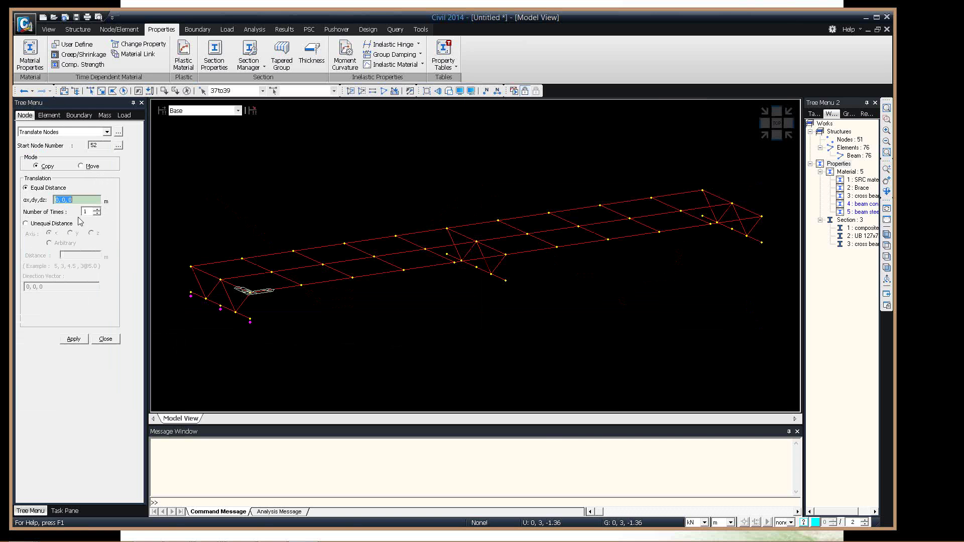
{"action": "left_click", "coordinate": [220, 278]}
{"action": "left_click", "coordinate": [254, 319]}
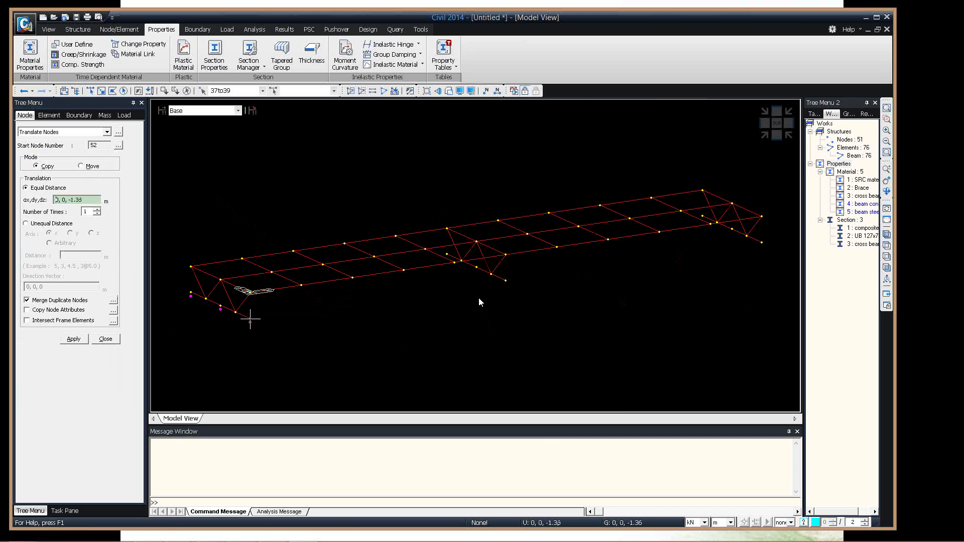
{"action": "left_click", "coordinate": [517, 283]}
{"action": "double_click", "coordinate": [85, 212]}
{"action": "type", "text": "2"}
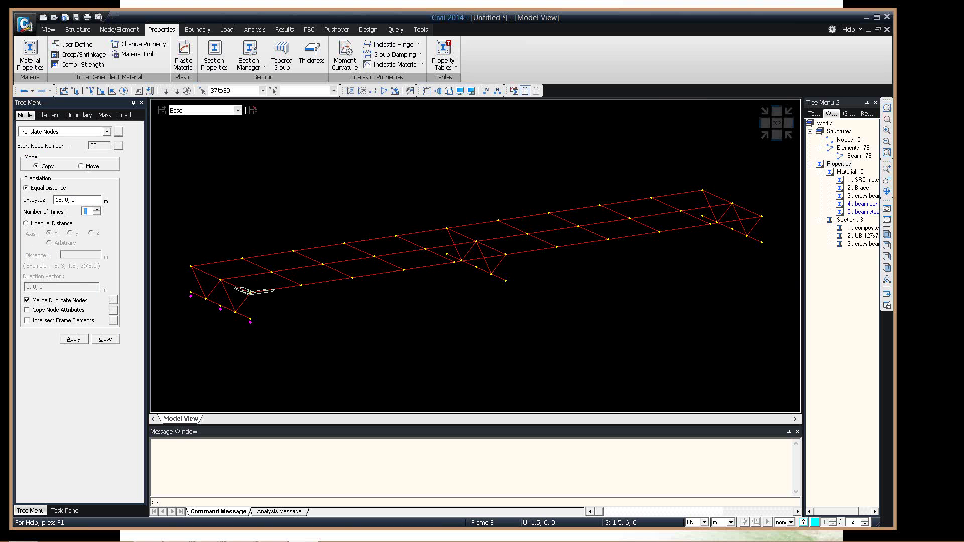
{"action": "left_click", "coordinate": [74, 339]}
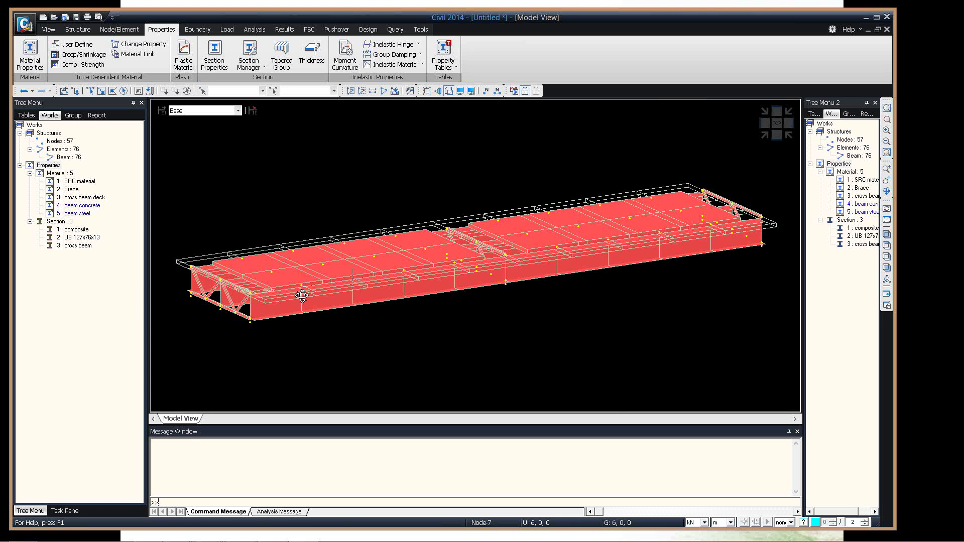
{"action": "left_click_drag", "start_coordinate": [301, 295], "coordinate": [358, 299]}
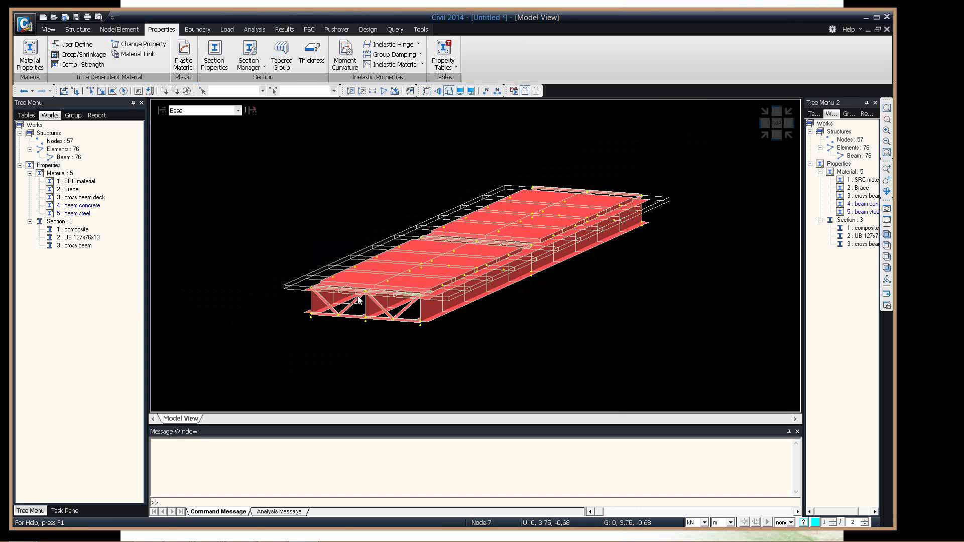
{"action": "scroll", "coordinate": [358, 299], "scroll_direction": "up", "scroll_amount": 2}
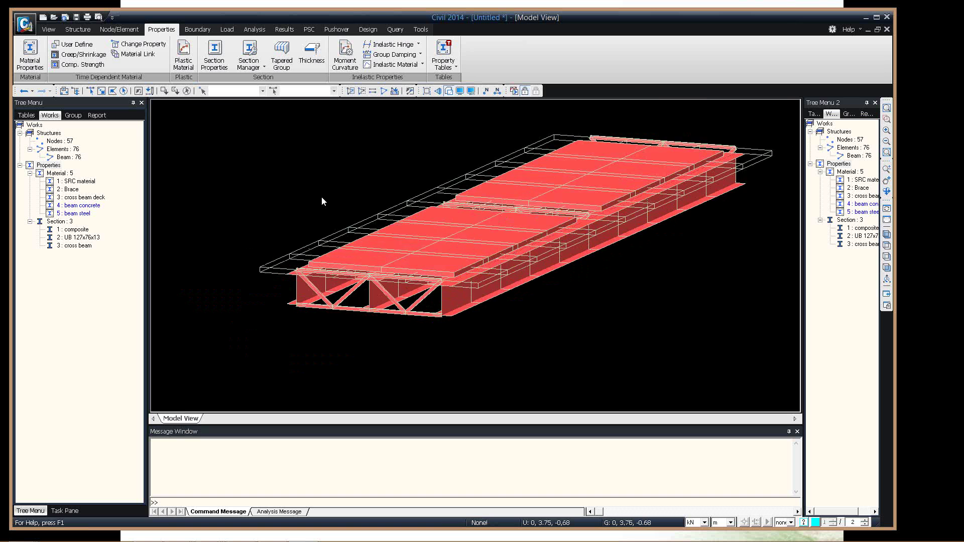
{"action": "scroll", "coordinate": [321, 196], "scroll_direction": "up", "scroll_amount": 3}
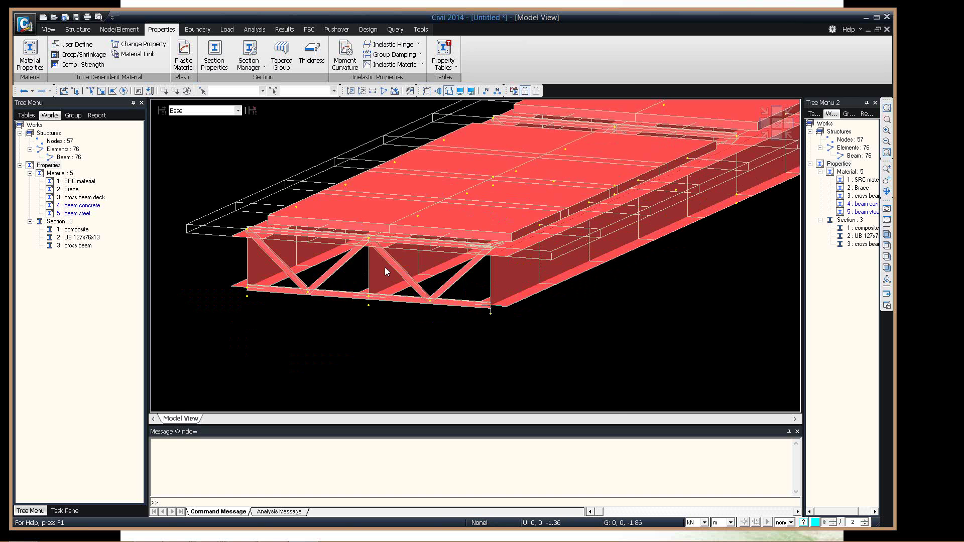
{"action": "left_click_drag", "start_coordinate": [436, 256], "coordinate": [438, 260]}
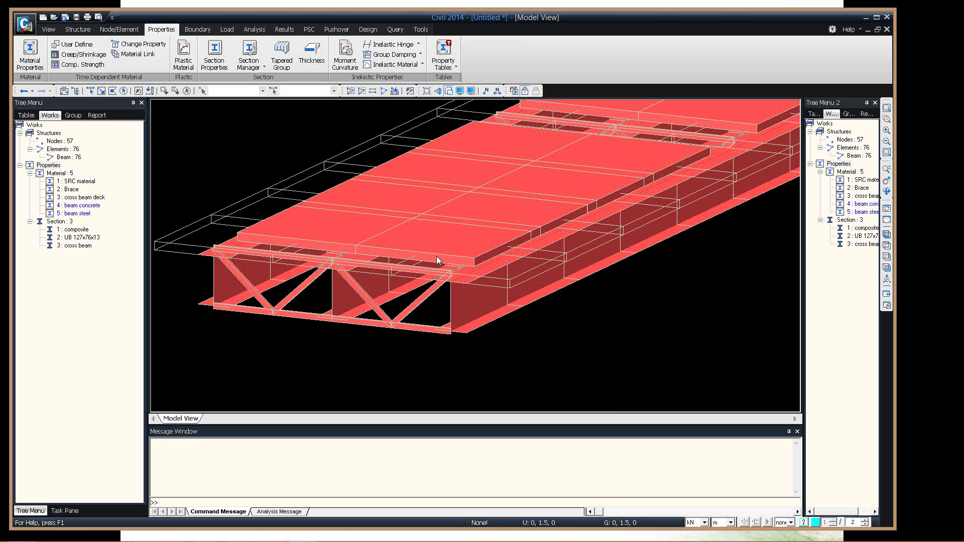
{"action": "scroll", "coordinate": [435, 256], "scroll_direction": "down", "scroll_amount": 5}
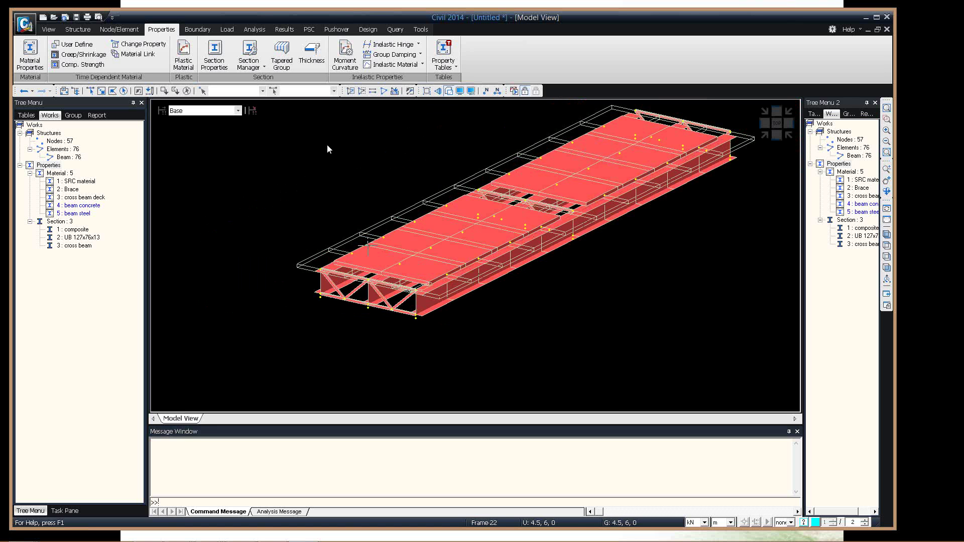
Show the model as wireframe and set up the Rigid Link function with the Rigid Body type.
{"action": "key", "text": "ctrl+h"}
{"action": "middle_click_drag", "start_coordinate": [429, 290], "coordinate": [338, 308], "text": "ctrl"}
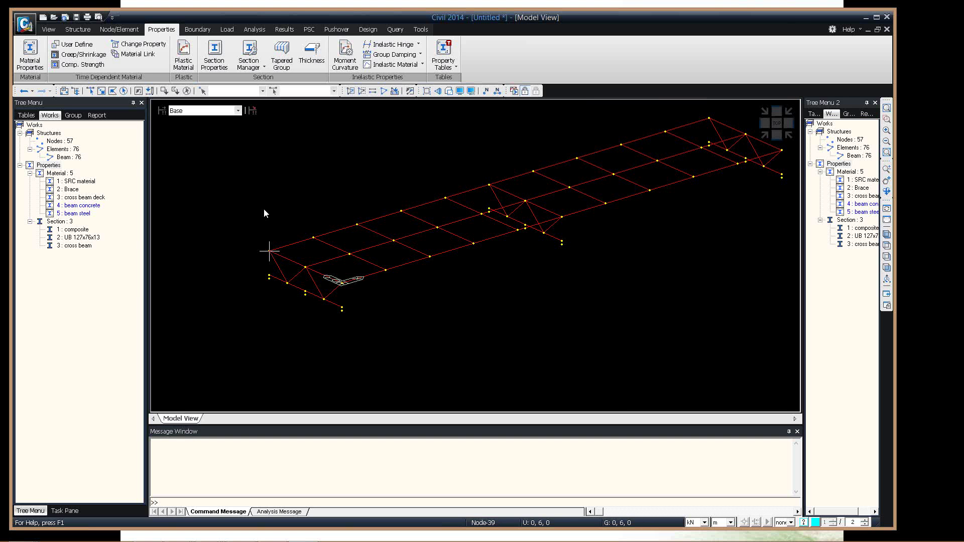
{"action": "right_click", "coordinate": [204, 139]}
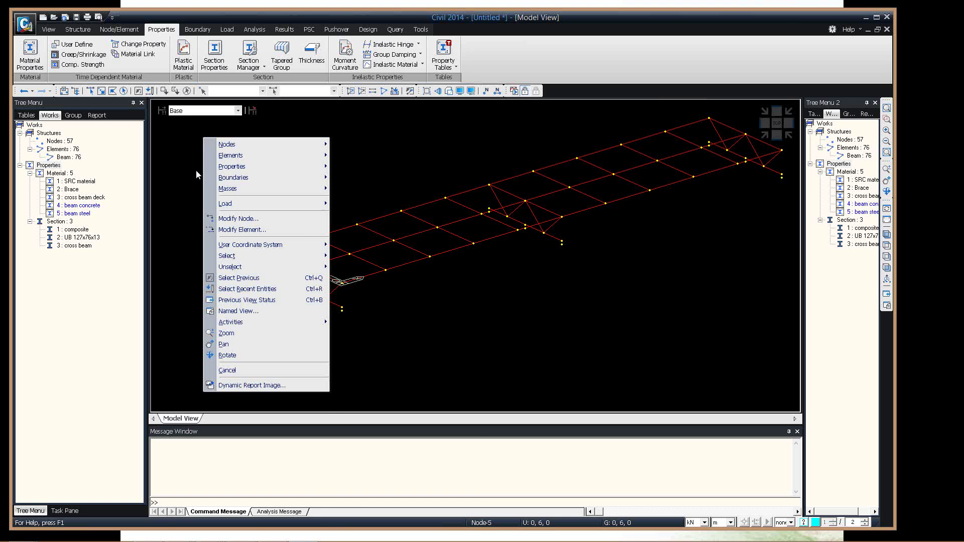
{"action": "mouse_move", "coordinate": [251, 177]}
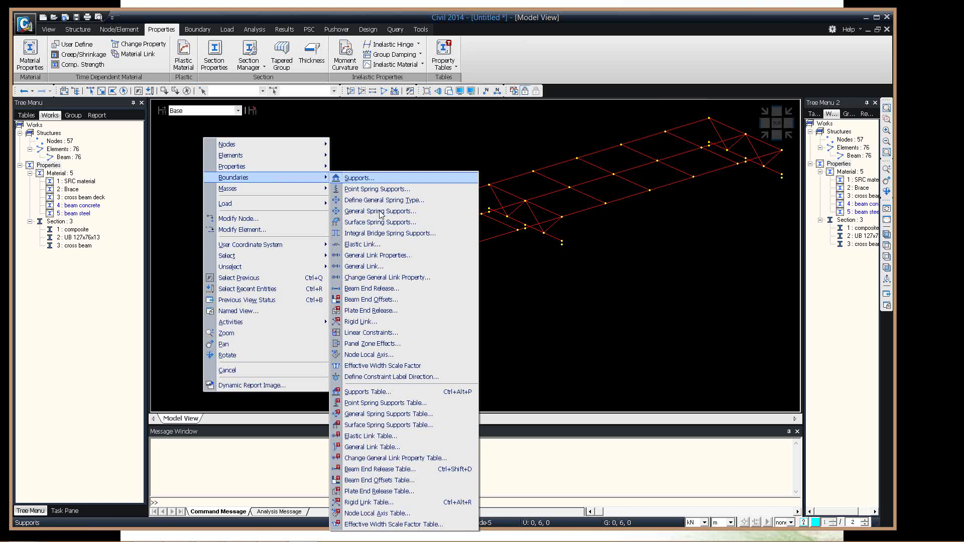
{"action": "left_click", "coordinate": [360, 321]}
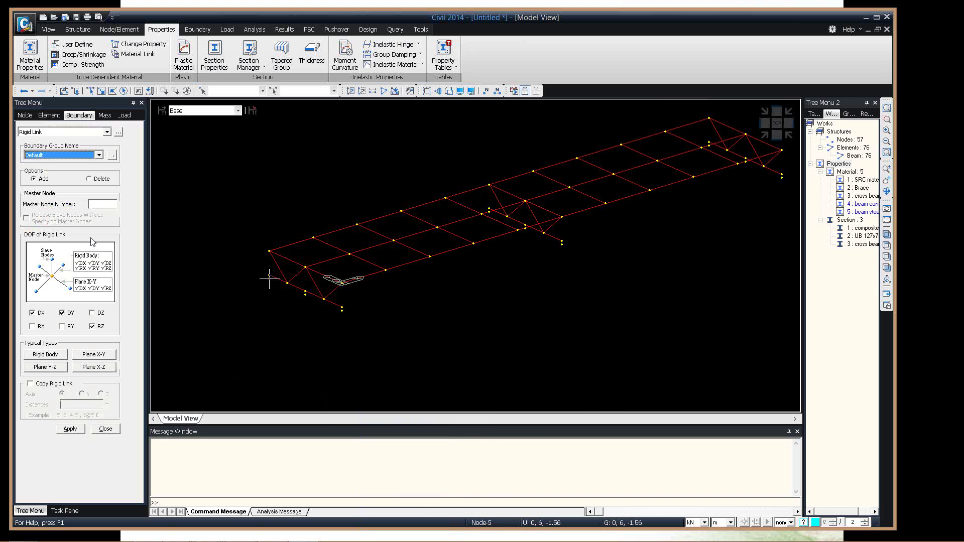
{"action": "left_click", "coordinate": [45, 354]}
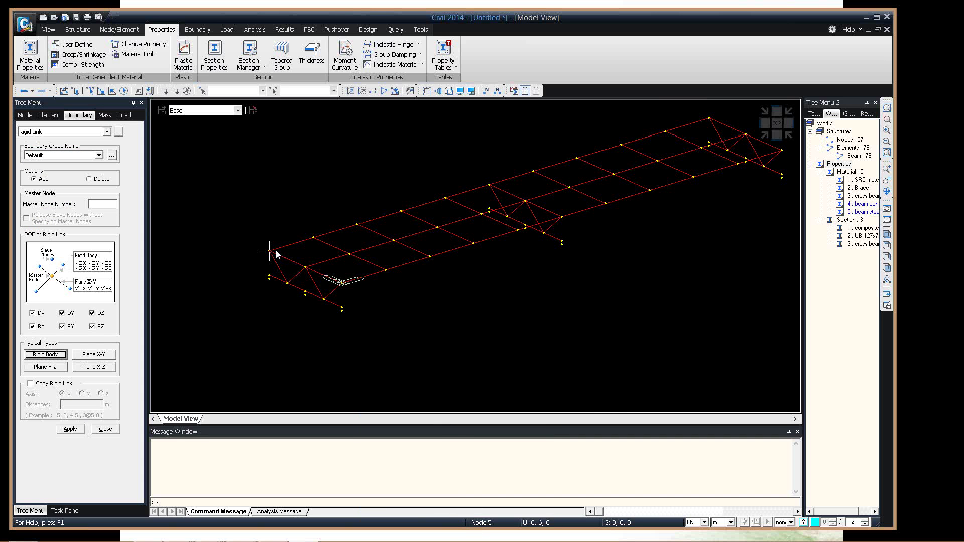
{"action": "scroll", "coordinate": [270, 250], "scroll_direction": "up", "scroll_amount": 1}
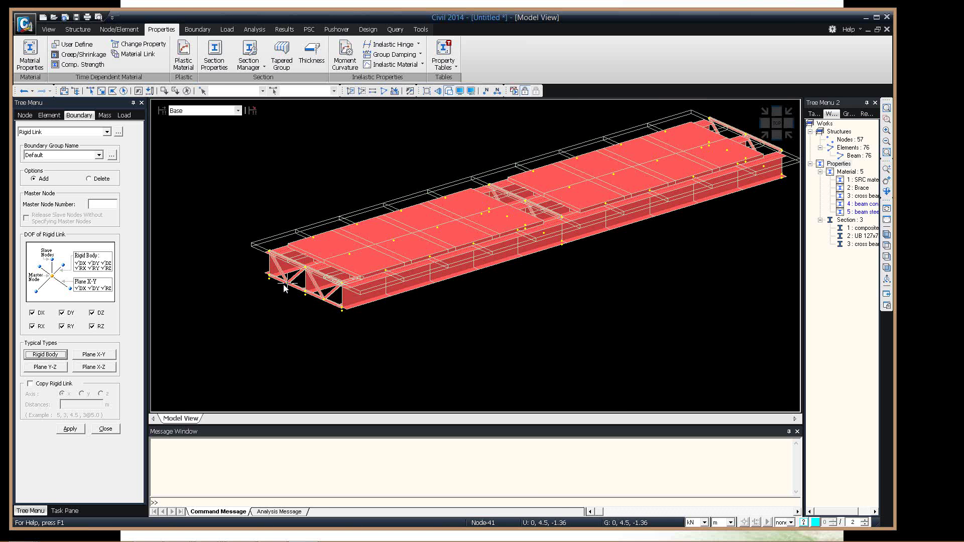
{"action": "mouse_move", "coordinate": [283, 288]}
{"action": "key", "text": "ctrl+h"}
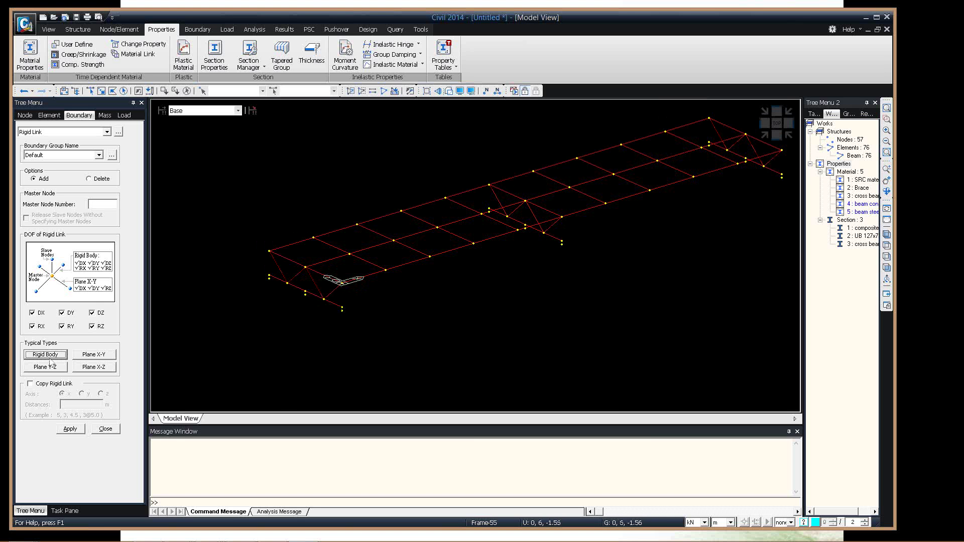
Create a rigid link from master node 5 to node 36 at the x = 0 end, copied along y at distances -3,-3 m.
{"action": "left_click", "coordinate": [101, 204]}
{"action": "left_click", "coordinate": [270, 250]}
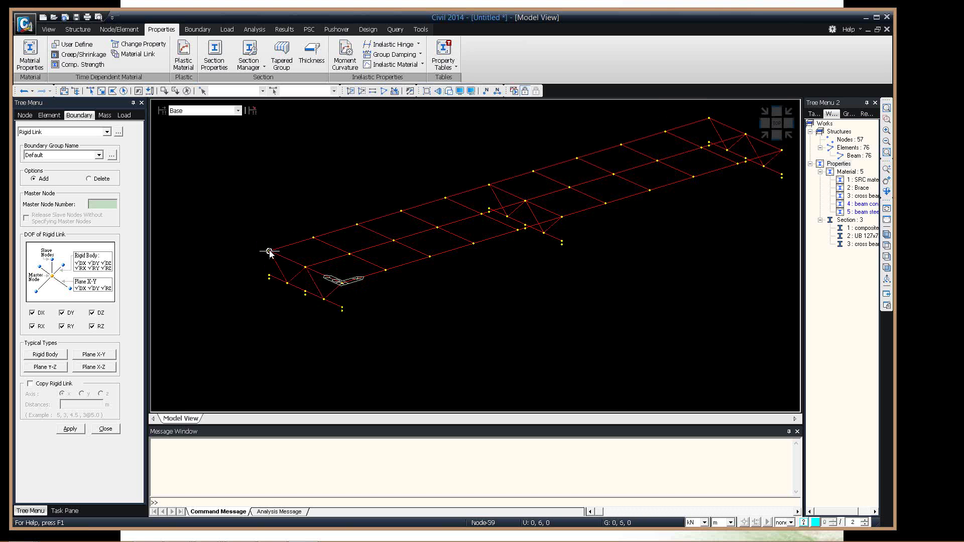
{"action": "left_click", "coordinate": [54, 384]}
{"action": "left_click", "coordinate": [81, 393]}
{"action": "left_click", "coordinate": [85, 406]}
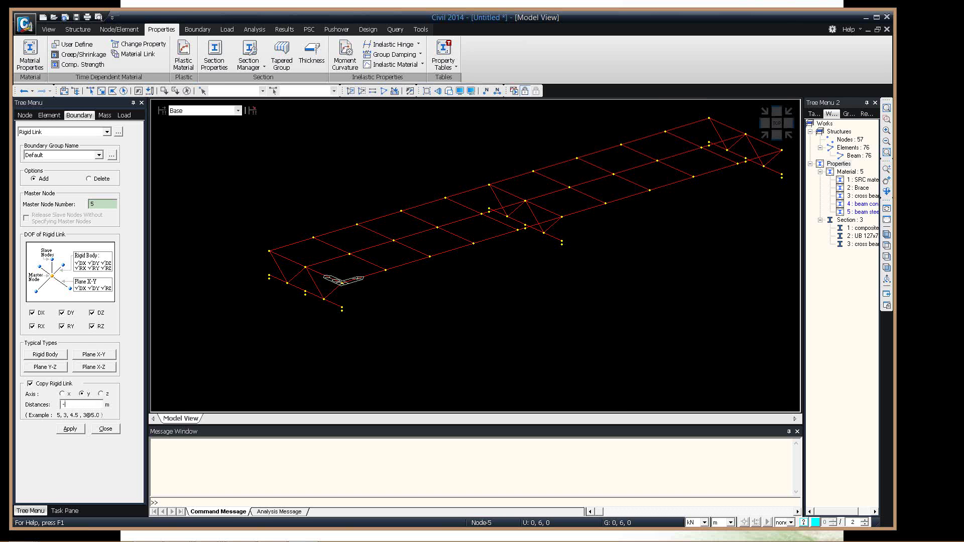
{"action": "type", "text": "-3,-3"}
{"action": "mouse_move", "coordinate": [270, 251]}
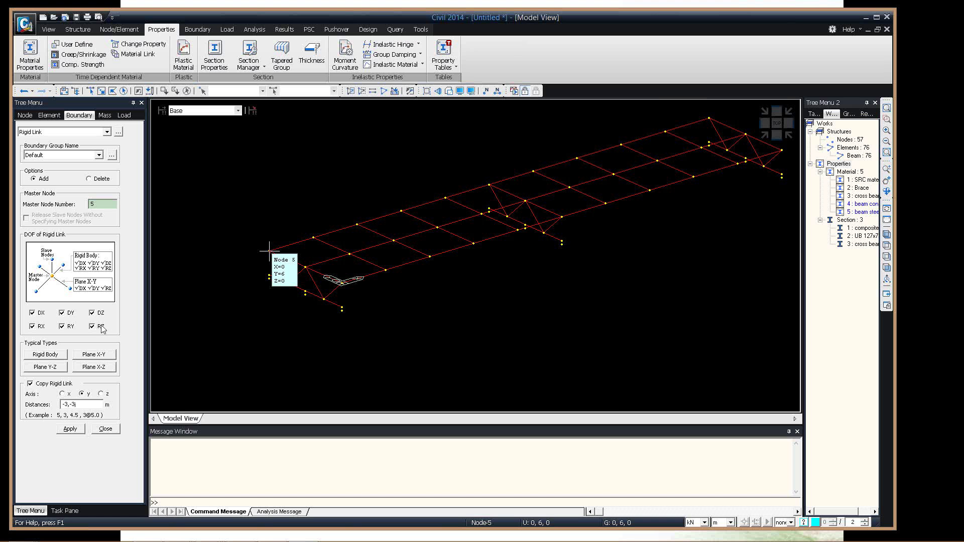
{"action": "left_click", "coordinate": [89, 92]}
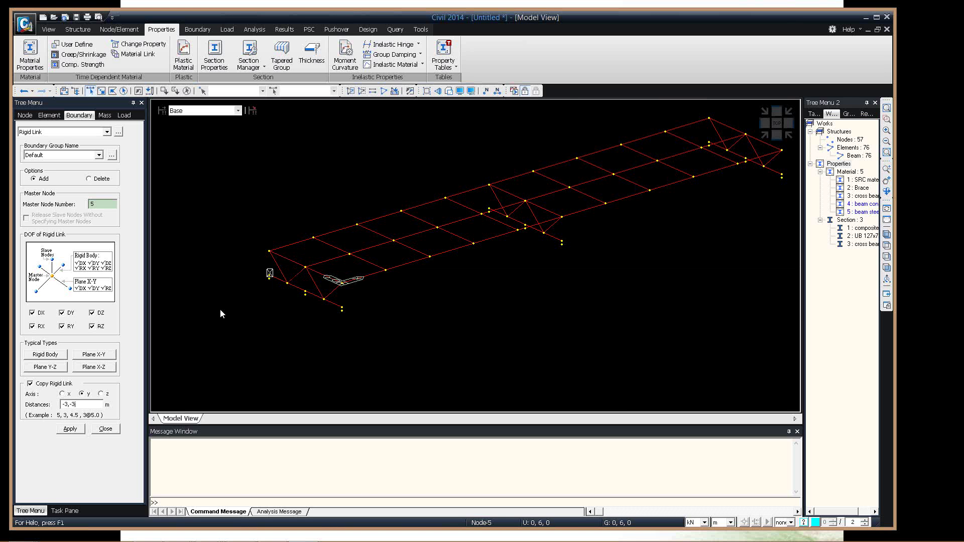
{"action": "left_click", "coordinate": [269, 274]}
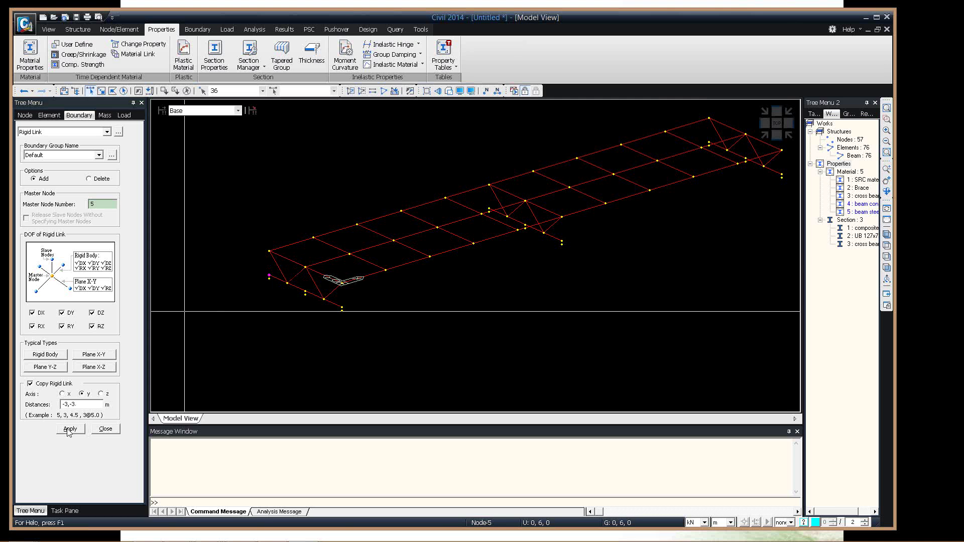
{"action": "left_click", "coordinate": [70, 430]}
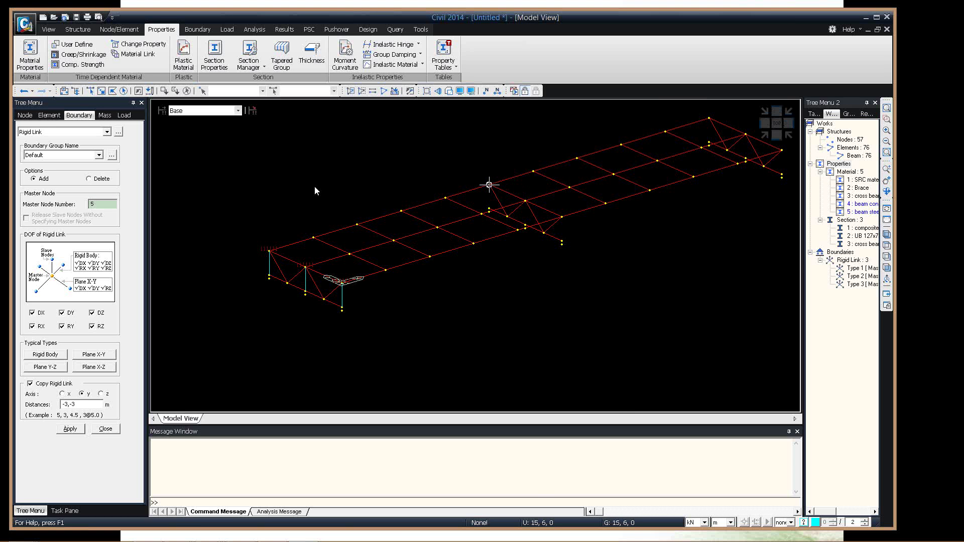
Create the midspan rigid links from master node 29 to node 44 with the -3,-3 m y copies, and save the project as Untitled.
{"action": "left_click", "coordinate": [489, 184]}
{"action": "left_click", "coordinate": [488, 214]}
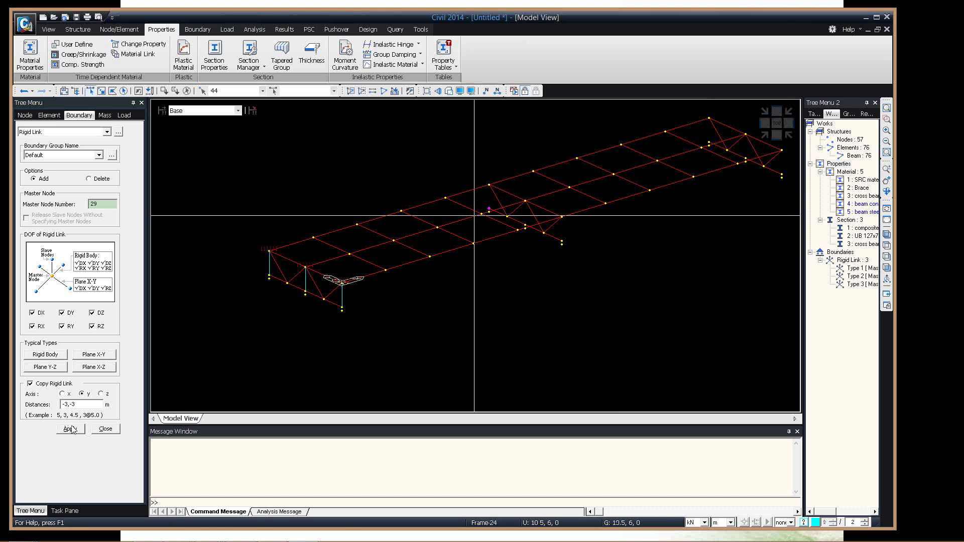
{"action": "left_click", "coordinate": [71, 429]}
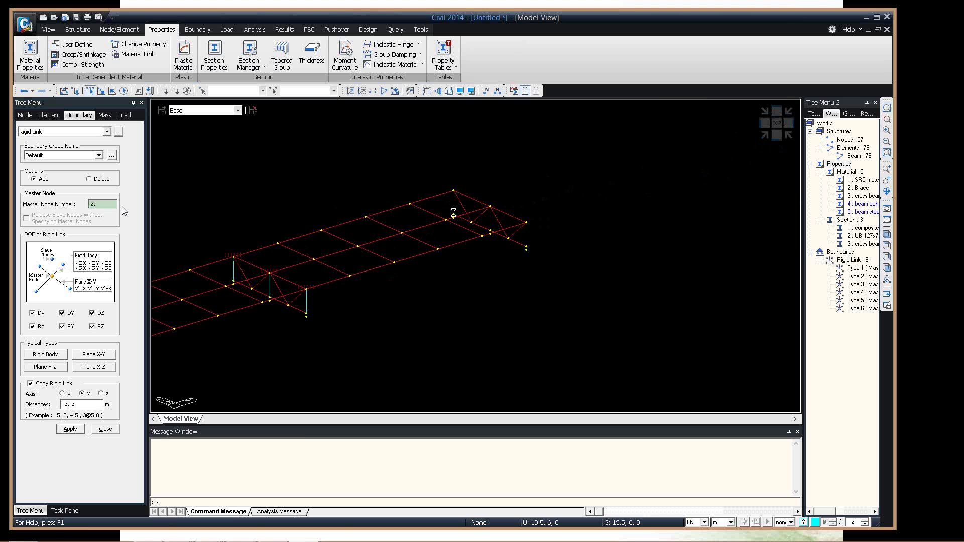
{"action": "key", "text": "ctrl+s"}
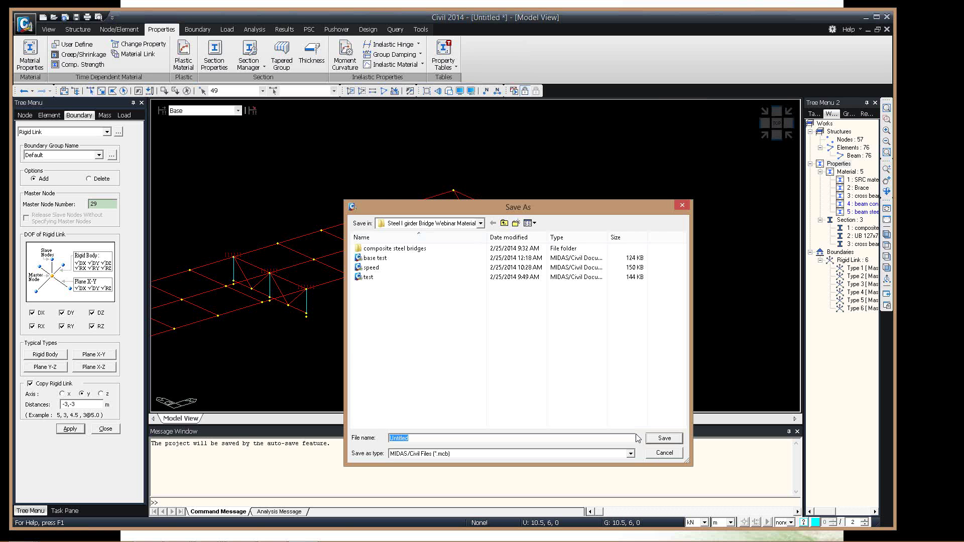
{"action": "key", "text": "Return"}
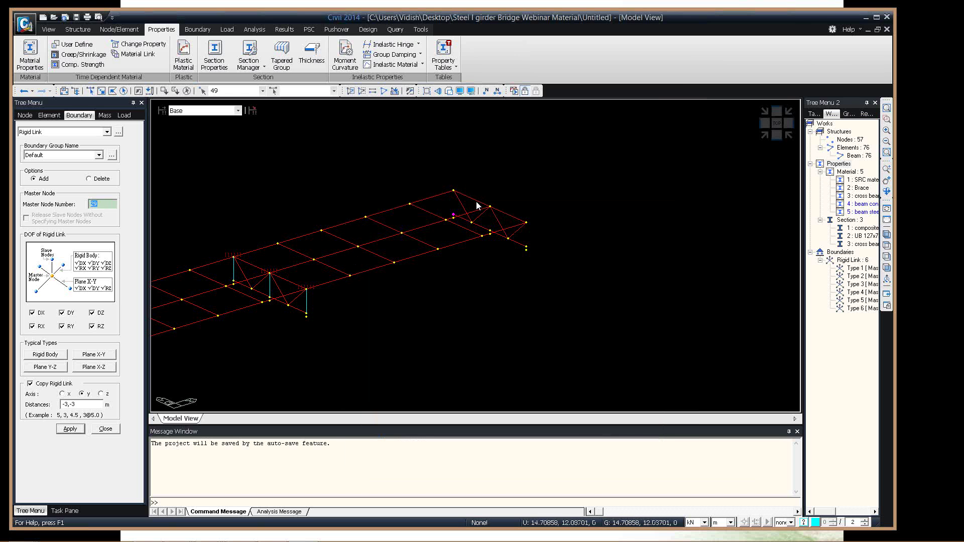
Create the rigid links at the x = 30 m end from master node 6 to node 49 with the -3,-3 m y copies.
{"action": "key", "text": "BackSpace"}
{"action": "left_click", "coordinate": [252, 286]}
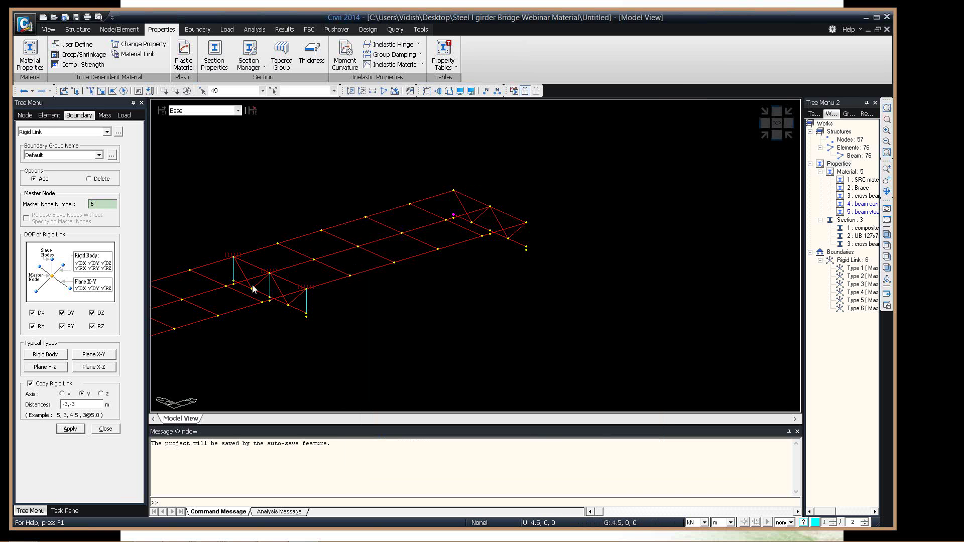
{"action": "key", "text": "Return"}
{"action": "middle_click_drag", "start_coordinate": [253, 286], "coordinate": [454, 253]}
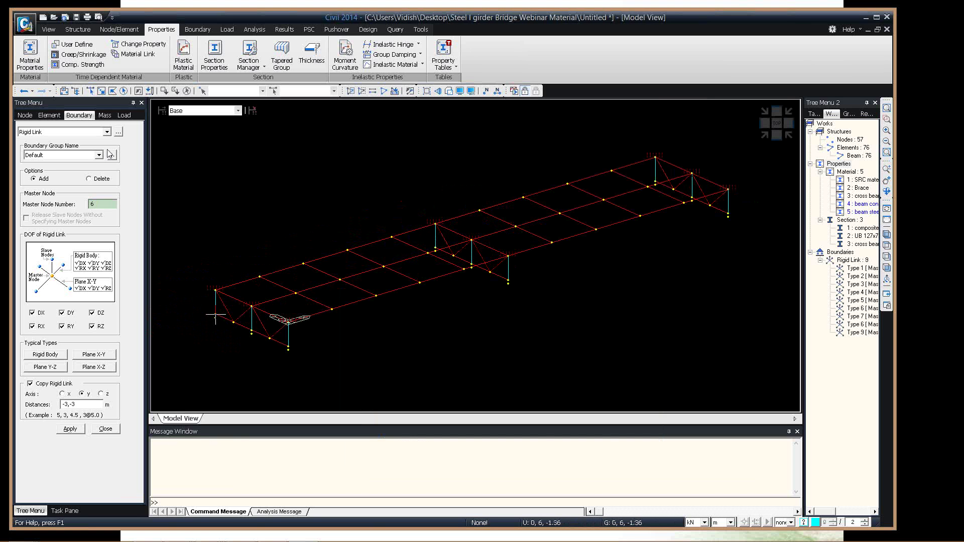
Add a General elastic link with SDx, SDy and SDz of 100000 kN/m between the two midspan support nodes at y = 0.
{"action": "left_click", "coordinate": [197, 29]}
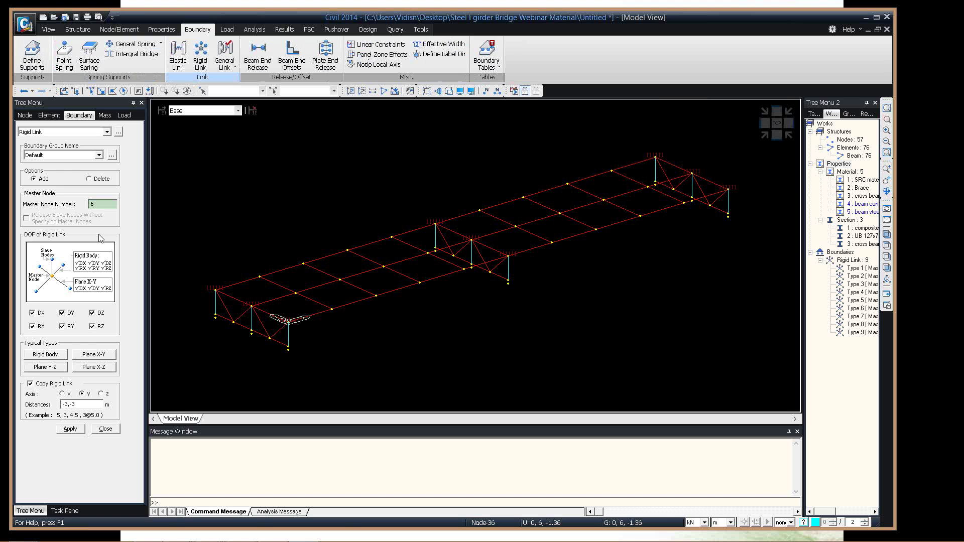
{"action": "left_click", "coordinate": [178, 54]}
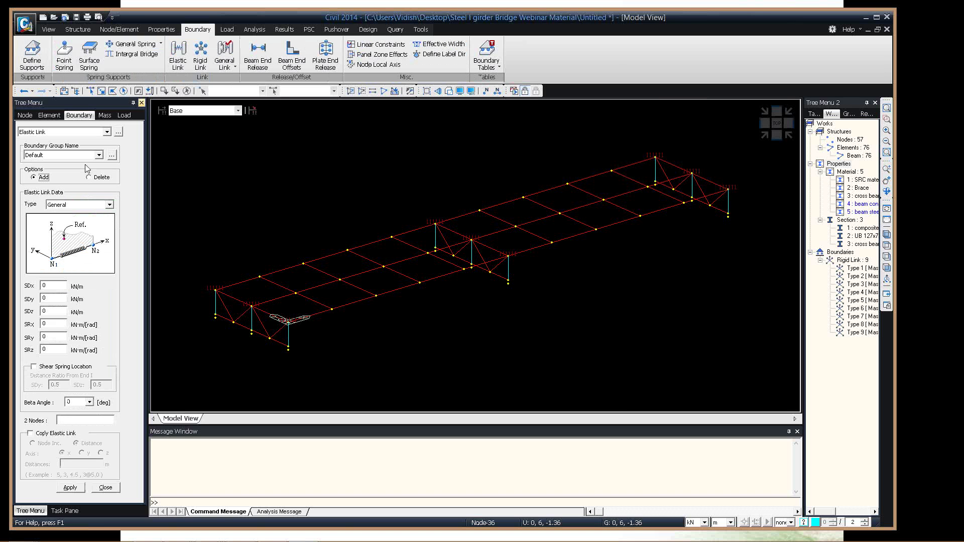
{"action": "double_click", "coordinate": [46, 286]}
{"action": "type", "text": "100000"}
{"action": "key", "text": "Tab"}
{"action": "type", "text": "100000"}
{"action": "key", "text": "Tab"}
{"action": "type", "text": "100000"}
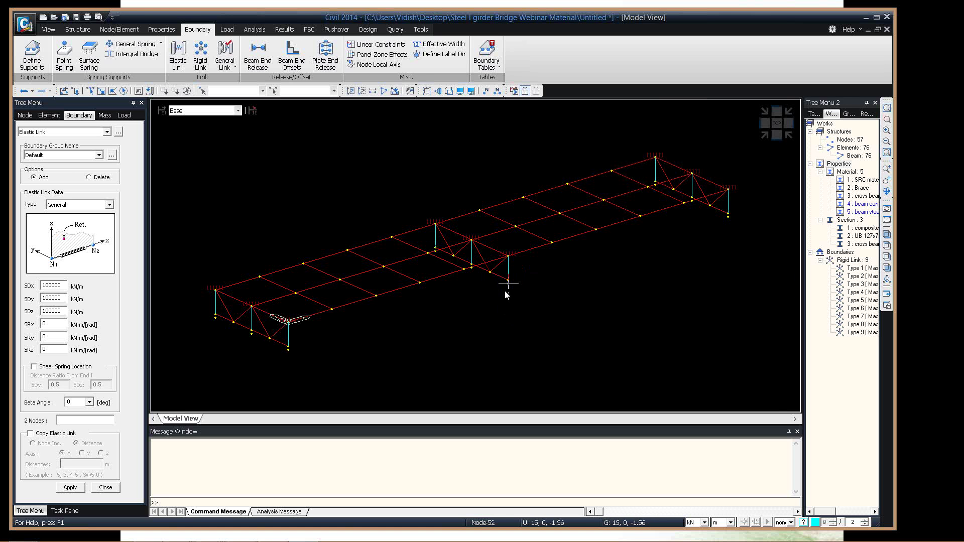
{"action": "left_click", "coordinate": [59, 421]}
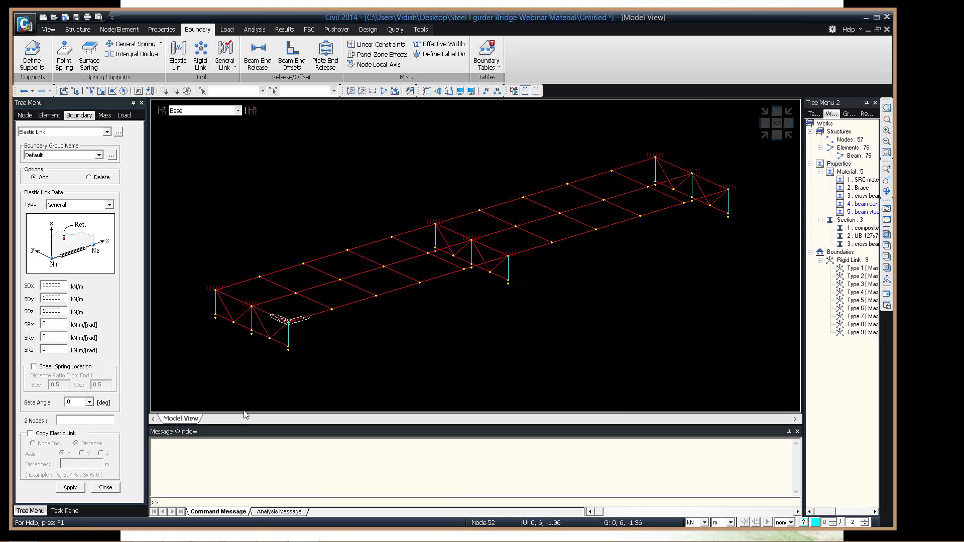
{"action": "left_click", "coordinate": [504, 276]}
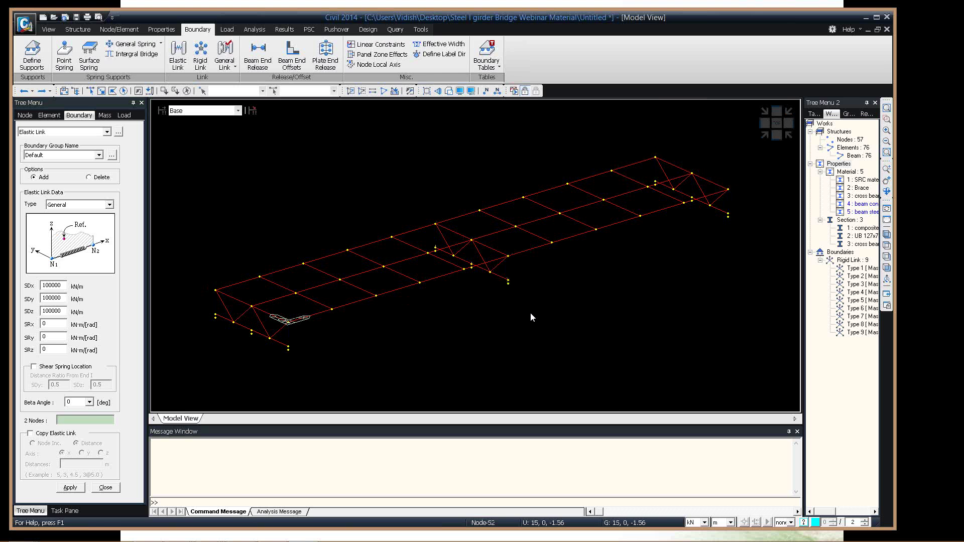
{"action": "left_click", "coordinate": [509, 280]}
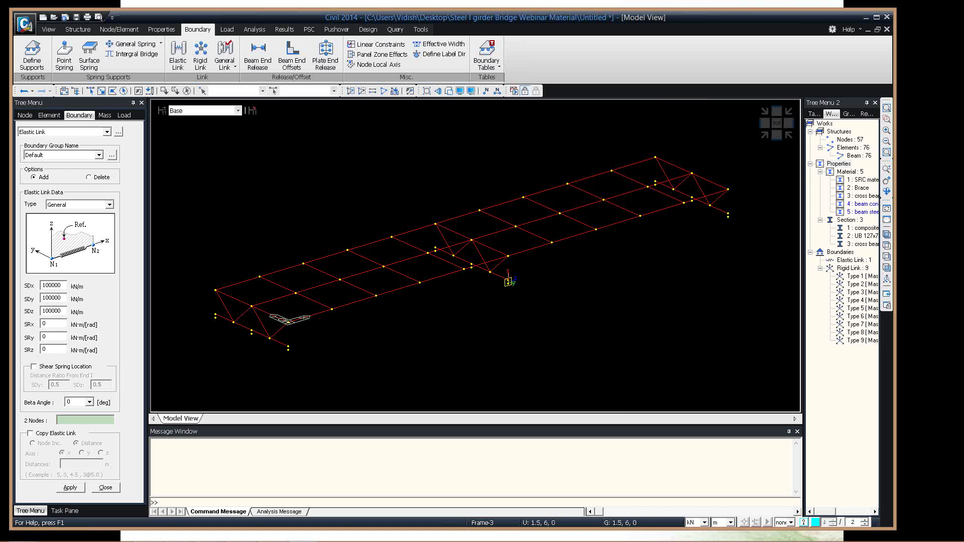
Set SDz to 0 and add elastic links between the support node pairs at y = 0 on both bridge ends.
{"action": "double_click", "coordinate": [52, 312]}
{"action": "type", "text": "0"}
{"action": "left_click", "coordinate": [288, 347]}
{"action": "left_click", "coordinate": [289, 347]}
{"action": "left_click", "coordinate": [732, 214]}
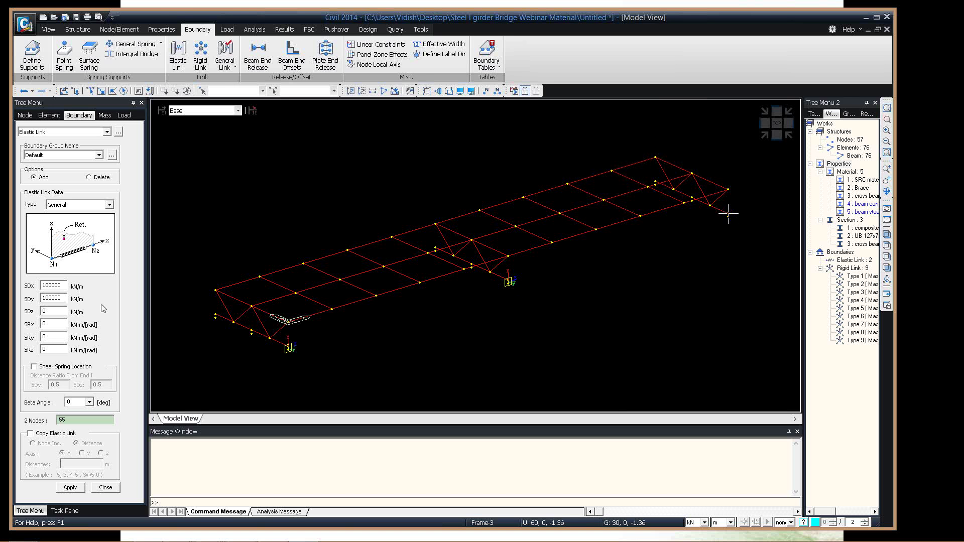
Clear SDy, set SDz to 100000 kN/m, and add elastic links at the midspan support node pairs at y = 3 m and y = 6 m.
{"action": "double_click", "coordinate": [63, 298]}
{"action": "key", "text": "BackSpace"}
{"action": "key", "text": "Tab"}
{"action": "type", "text": "100000"}
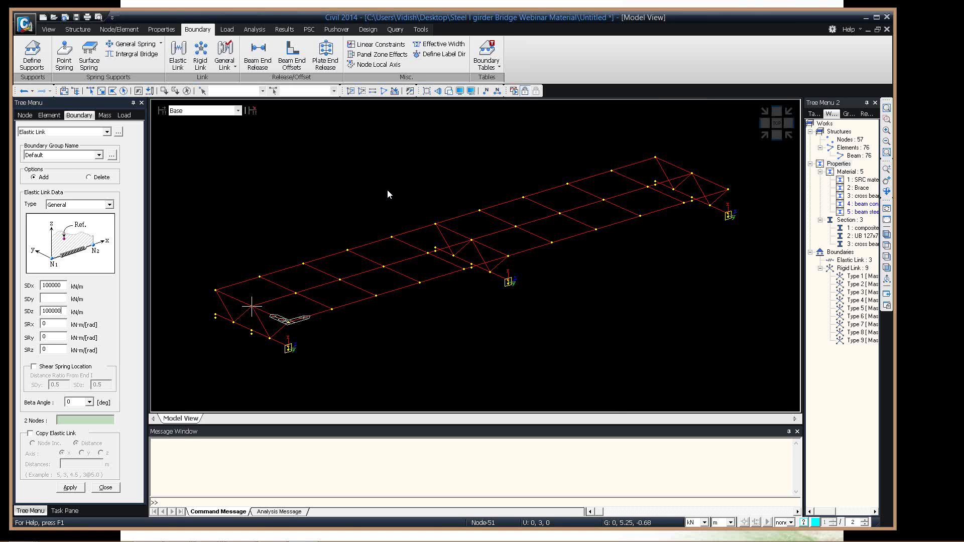
{"action": "left_click", "coordinate": [472, 270]}
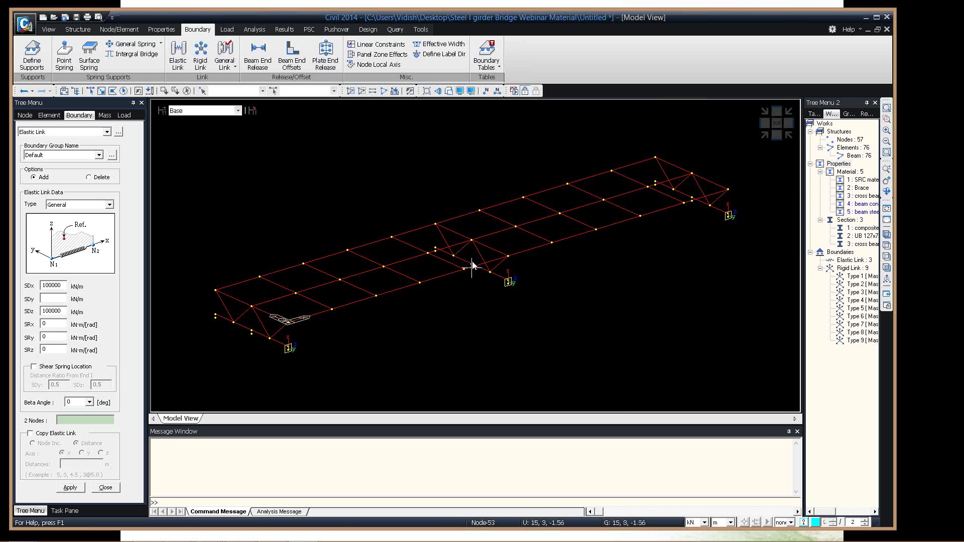
{"action": "left_click", "coordinate": [436, 249]}
Set SDz to 0 and add elastic links at the y = 3 m and y = 6 m support node pairs on both bridge ends.
{"action": "type", "text": "0"}
{"action": "left_click", "coordinate": [216, 316]}
{"action": "left_click", "coordinate": [251, 336]}
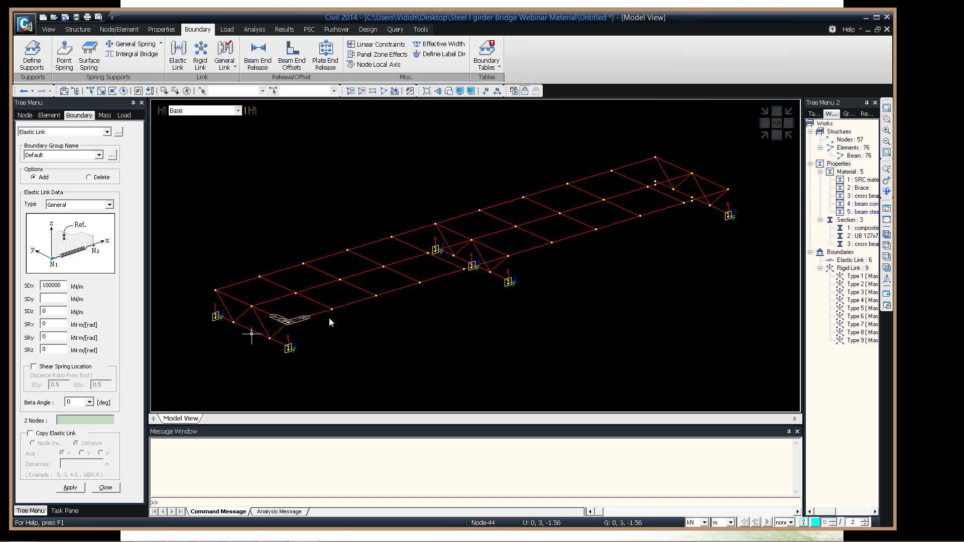
{"action": "left_click", "coordinate": [656, 189]}
{"action": "left_click", "coordinate": [692, 204]}
{"action": "left_click", "coordinate": [692, 203]}
{"action": "left_click", "coordinate": [251, 333]}
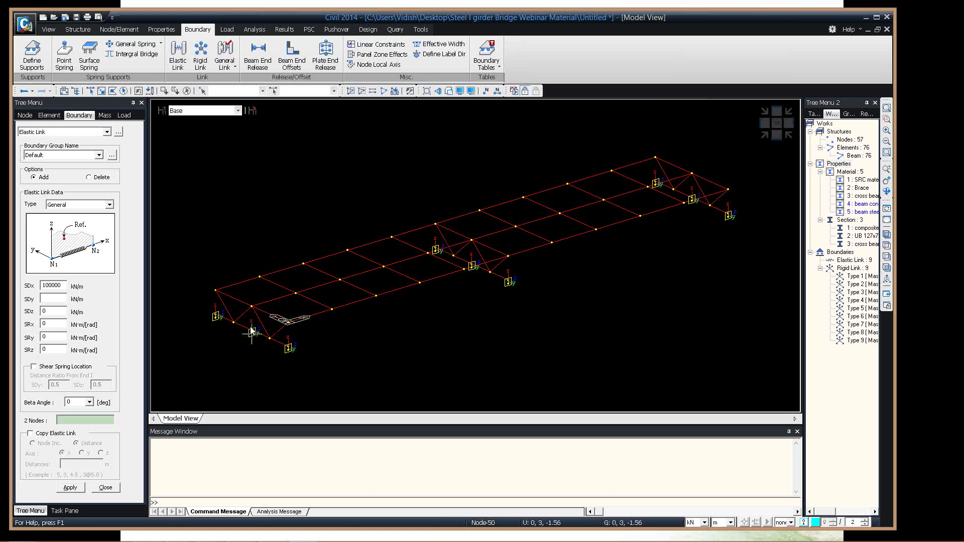
Finish the elastic links and add supports at all nine lowest support nodes, fixing every translation (D-ALL) and rotation (R-ALL).
{"action": "left_click", "coordinate": [213, 322]}
{"action": "left_click", "coordinate": [113, 488]}
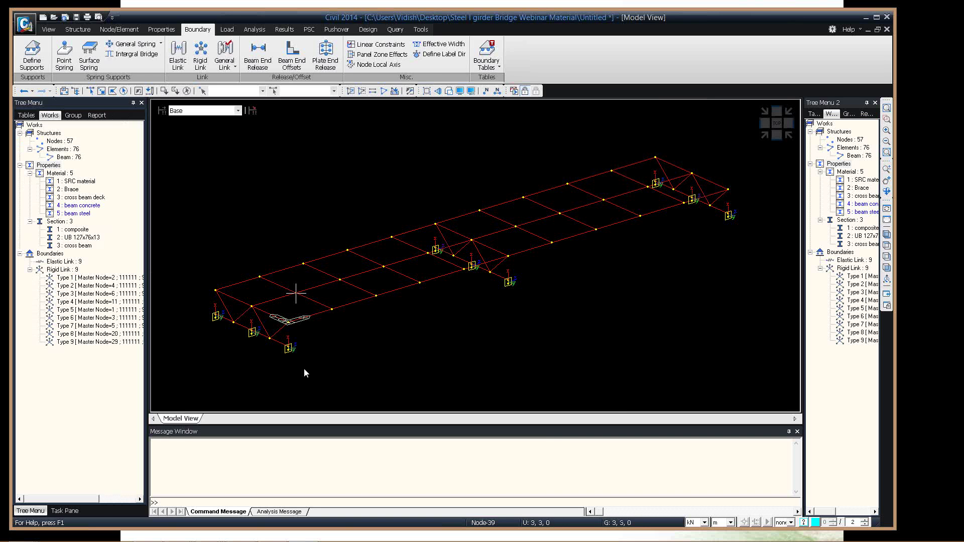
{"action": "key", "text": "ctrl+shift+l"}
{"action": "left_click", "coordinate": [188, 330]}
{"action": "left_click_drag", "start_coordinate": [383, 375], "coordinate": [782, 369]}
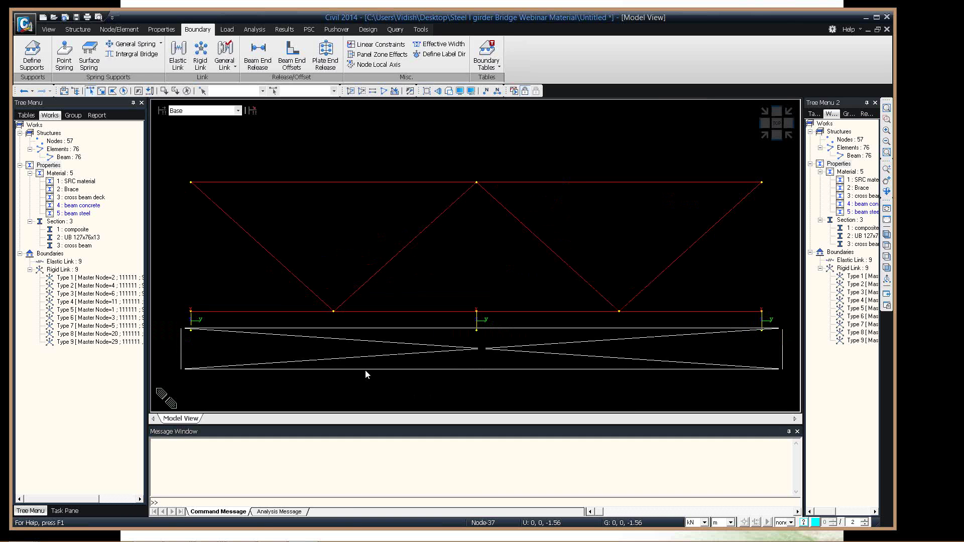
{"action": "right_click", "coordinate": [219, 152]}
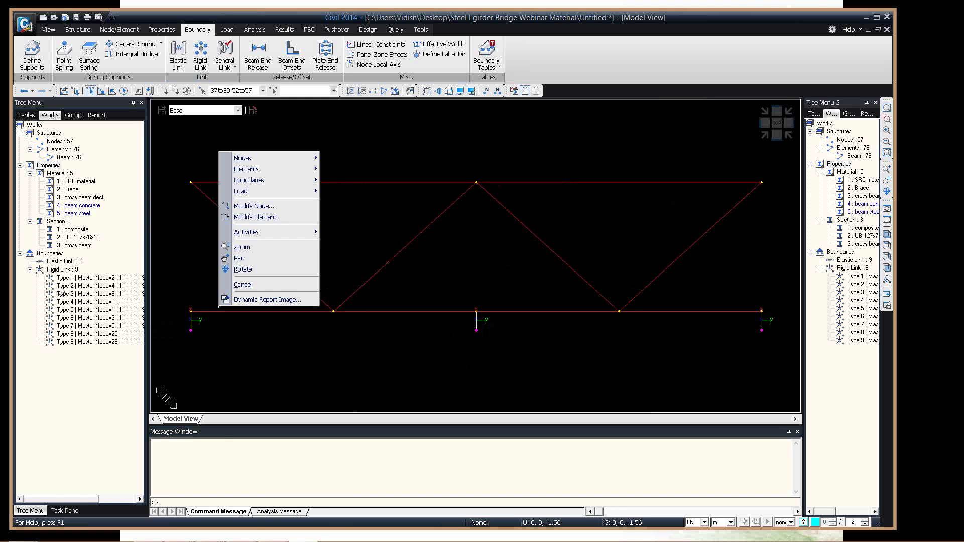
{"action": "left_click", "coordinate": [45, 275]}
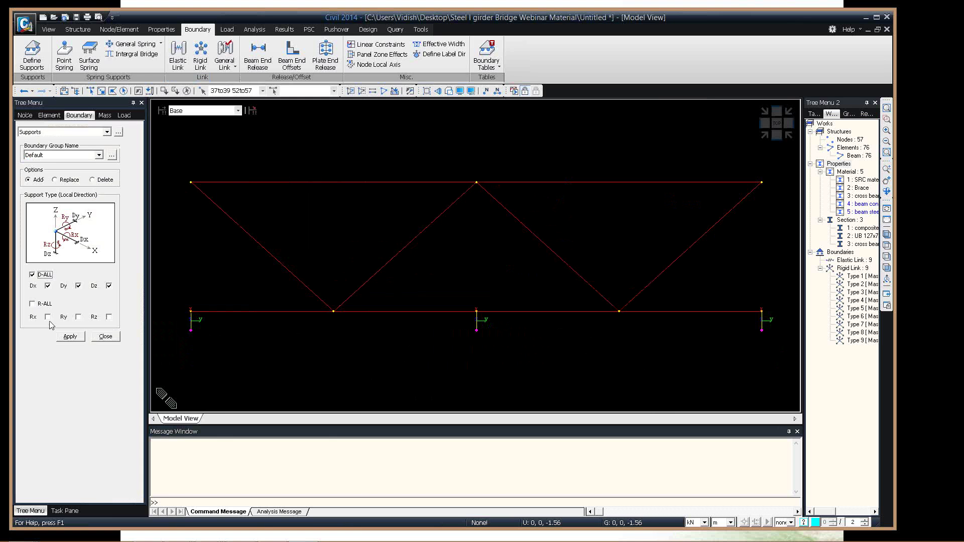
{"action": "left_click", "coordinate": [33, 304]}
{"action": "left_click", "coordinate": [70, 336]}
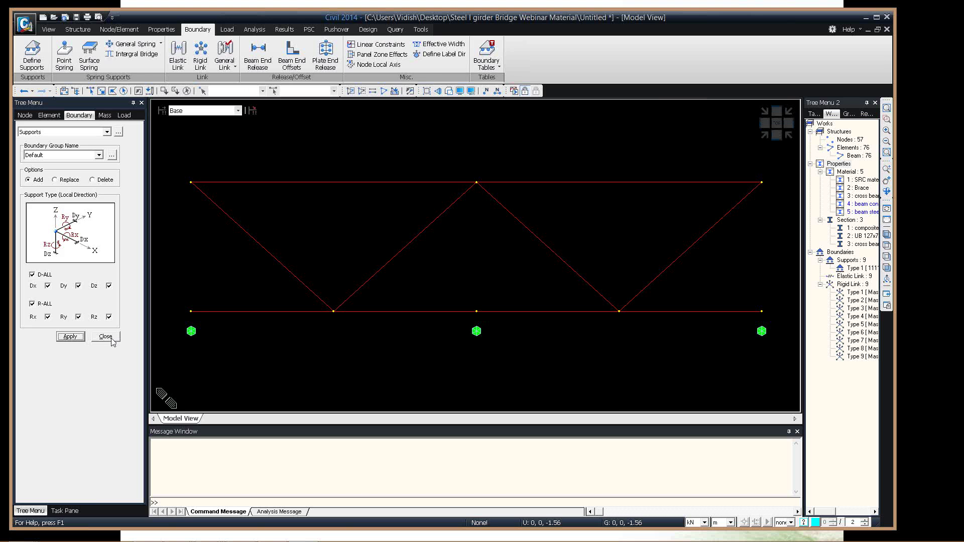
{"action": "left_click", "coordinate": [106, 336]}
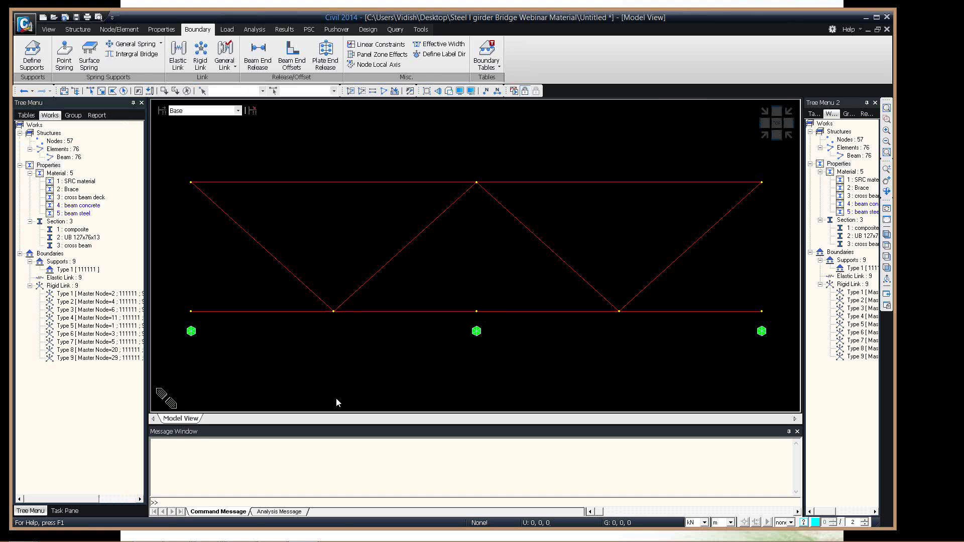
Create two new structure groups for the bridge model.
{"action": "key", "text": "ctrl+shift+i"}
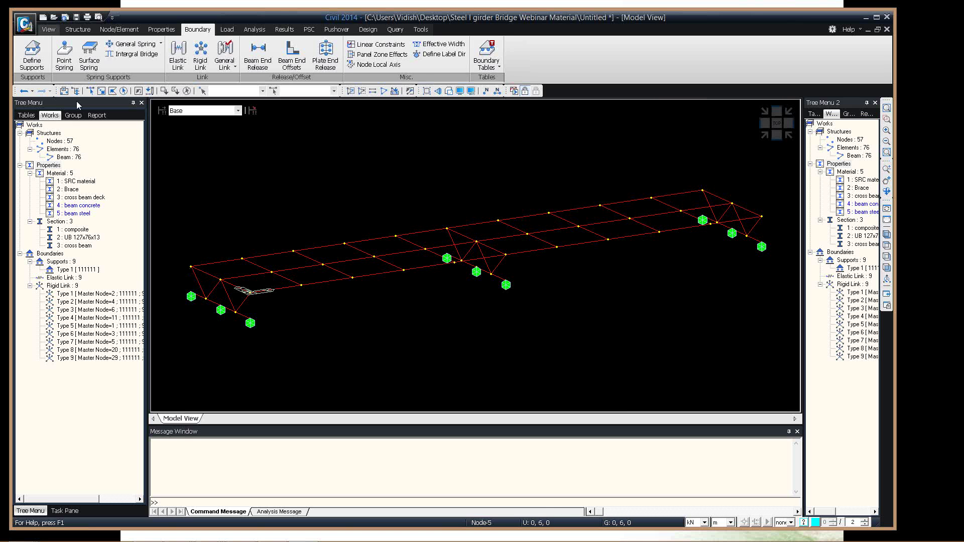
{"action": "left_click", "coordinate": [73, 115]}
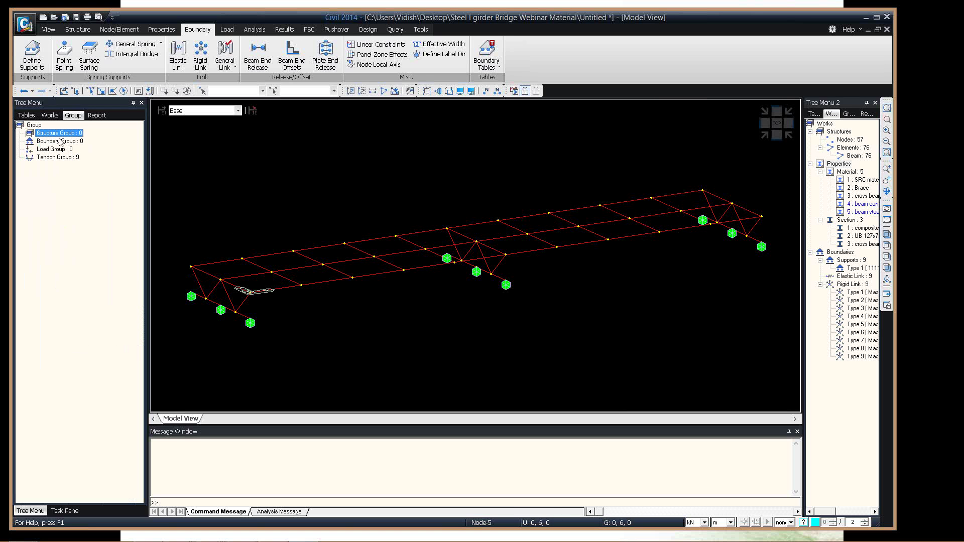
{"action": "right_click", "coordinate": [51, 133]}
{"action": "left_click", "coordinate": [71, 139]}
{"action": "right_click", "coordinate": [63, 133]}
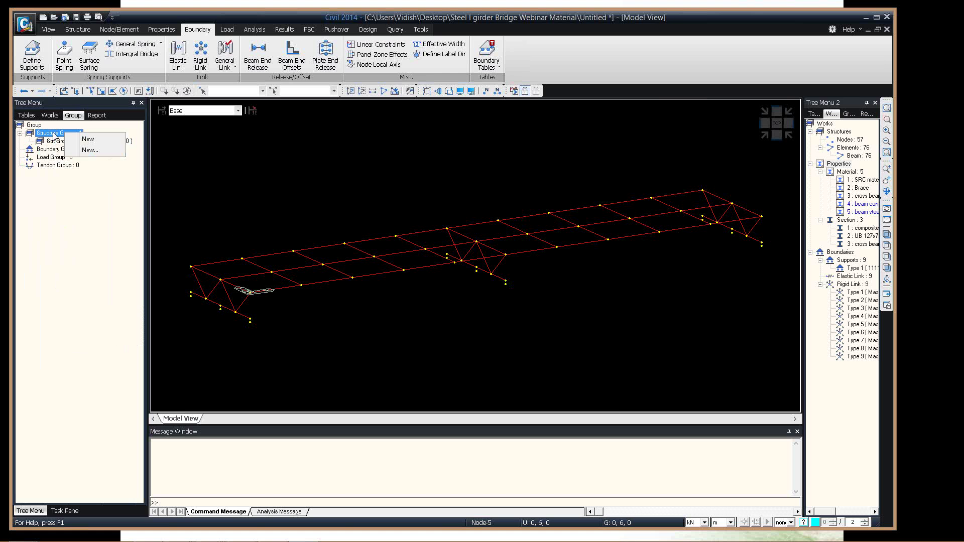
{"action": "left_click", "coordinate": [87, 139]}
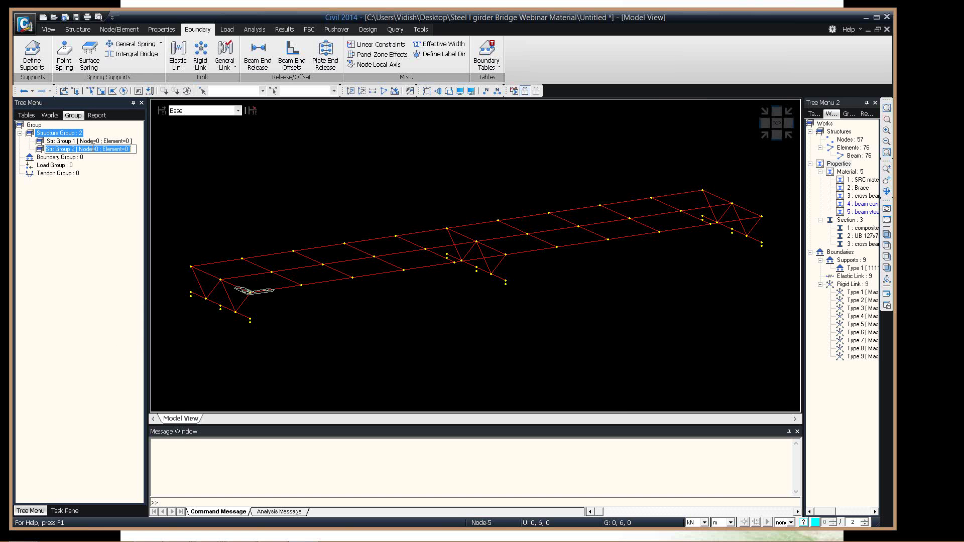
Rename the first structure group as All.
{"action": "left_click", "coordinate": [59, 141]}
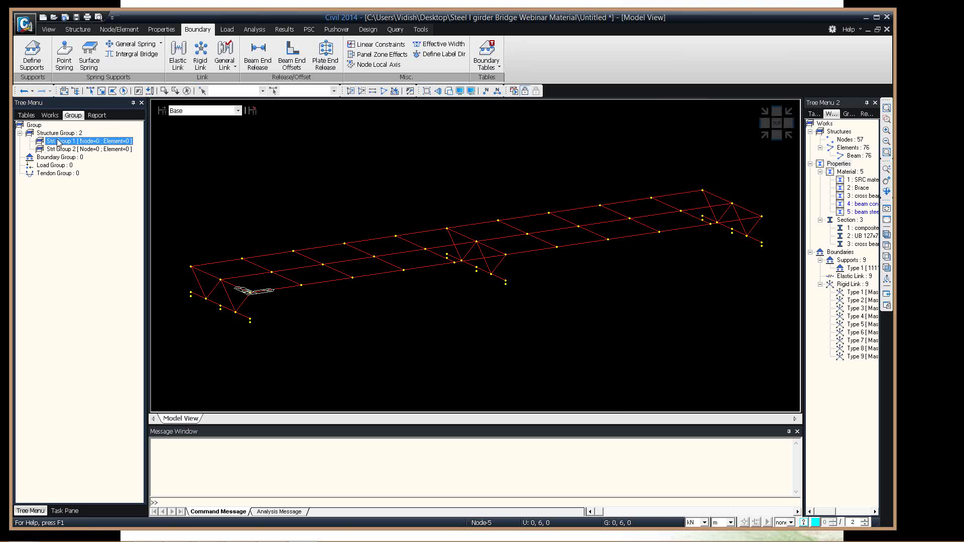
{"action": "right_click", "coordinate": [58, 140]}
{"action": "left_click", "coordinate": [80, 246]}
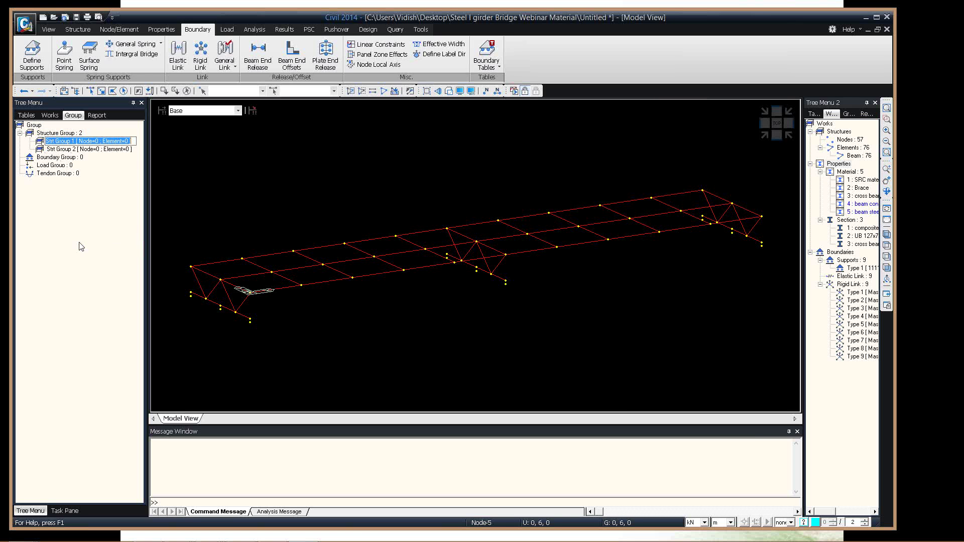
{"action": "type", "text": "All"}
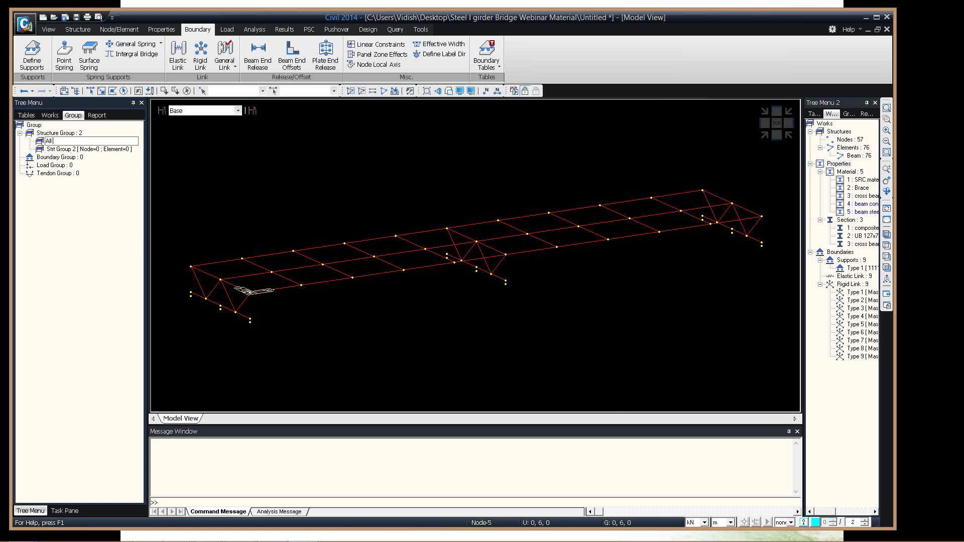
{"action": "key", "text": "Return"}
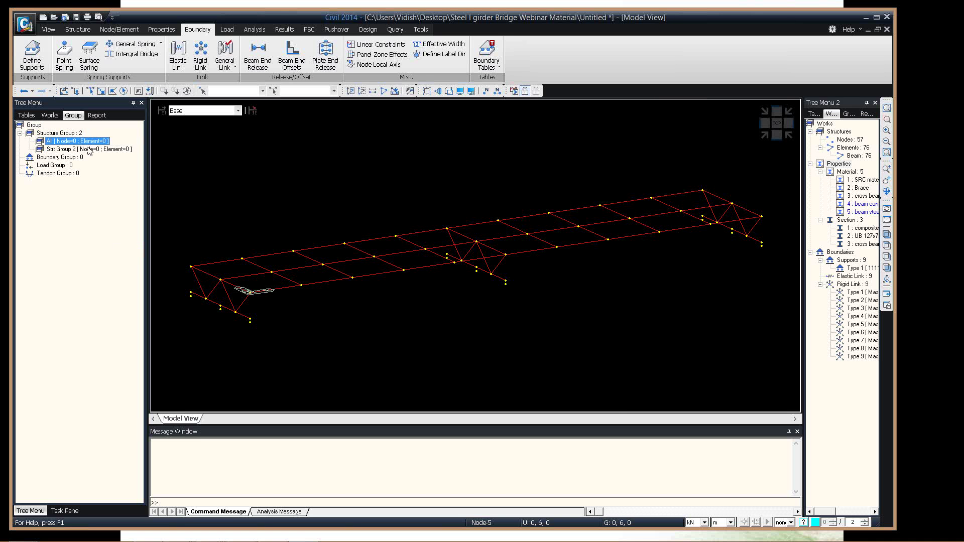
Rename the second structure group as Cross Beams only.
{"action": "right_click", "coordinate": [88, 148]}
{"action": "left_click", "coordinate": [107, 244]}
{"action": "type", "text": "Cro"}
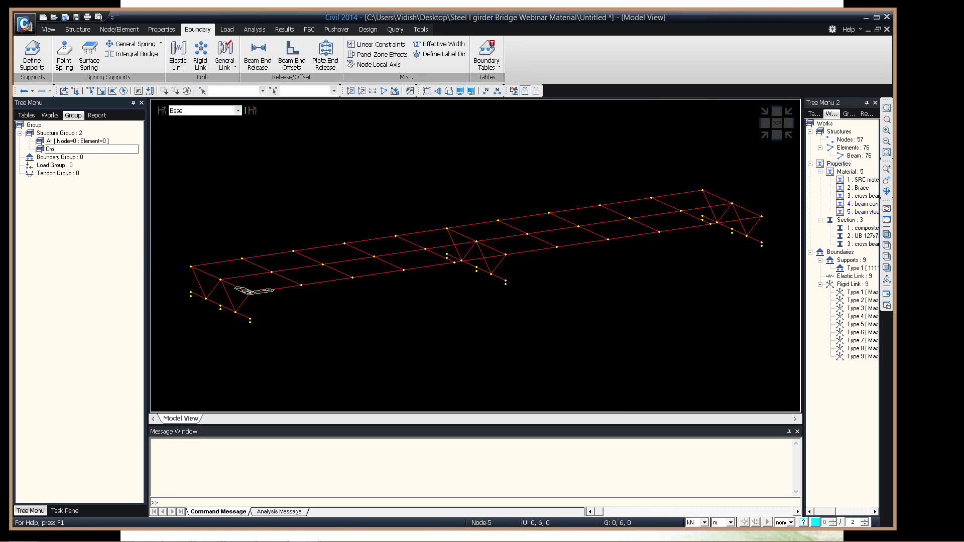
{"action": "type", "text": "ss Beams only"}
{"action": "key", "text": "Return"}
Create a third structure group named All cross beams.
{"action": "right_click", "coordinate": [53, 133]}
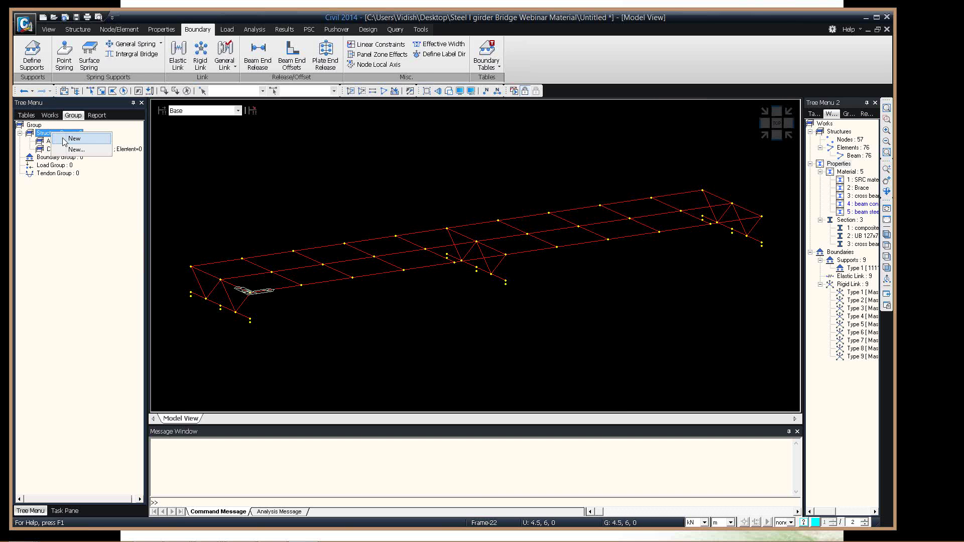
{"action": "left_click", "coordinate": [63, 140]}
{"action": "type", "text": "A"}
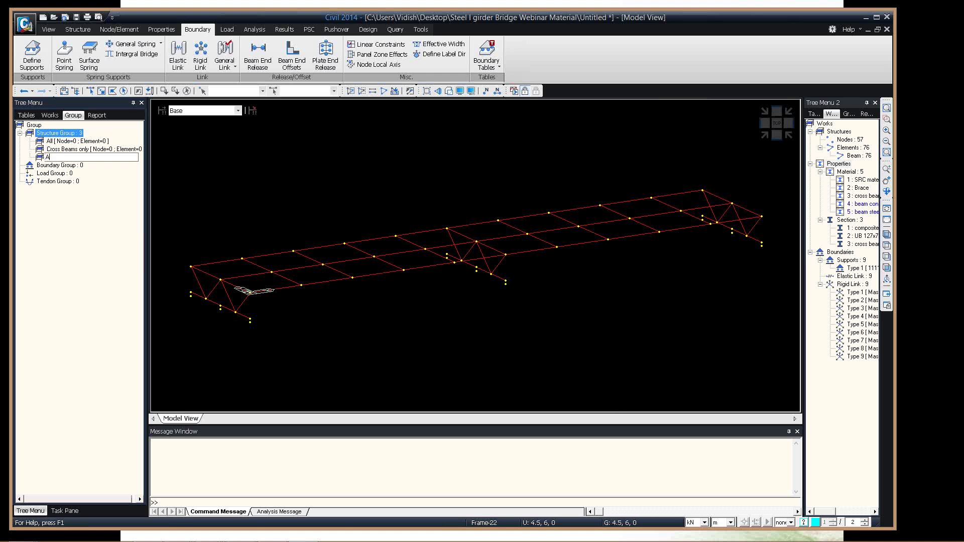
{"action": "type", "text": "ll cross beams"}
{"action": "key", "text": "Return"}
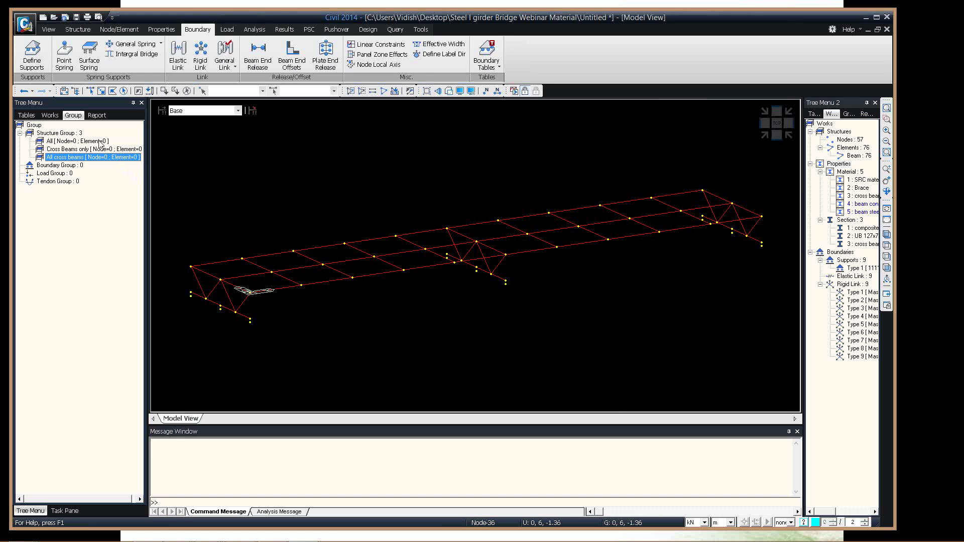
Assign all nodes and elements except those with the cross beam deck material to the structure group All.
{"action": "left_click", "coordinate": [76, 141]}
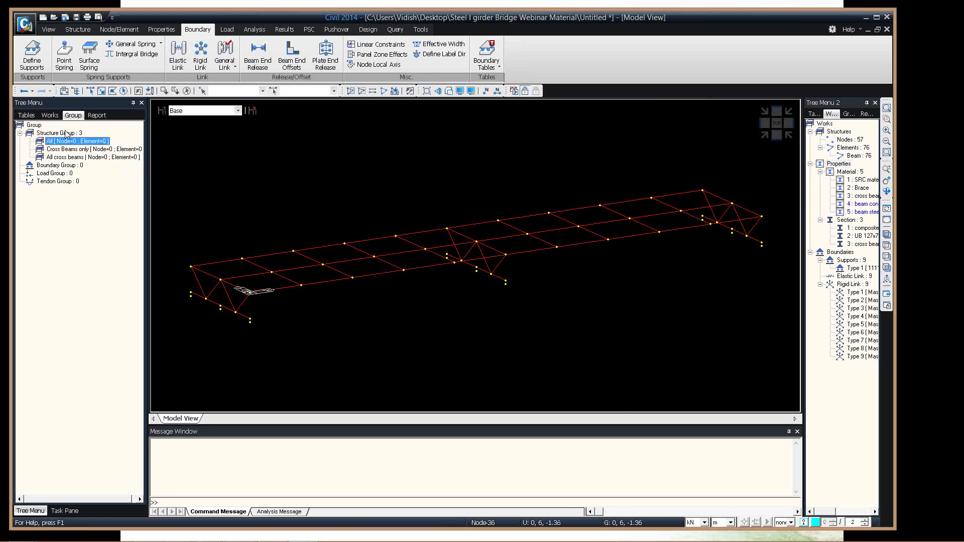
{"action": "left_click", "coordinate": [423, 169]}
{"action": "key", "text": "ctrl+a"}
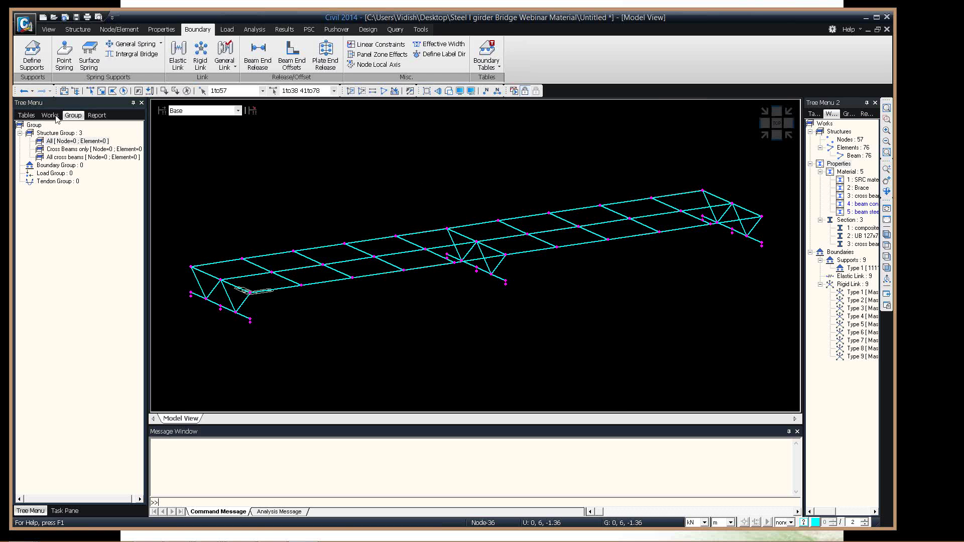
{"action": "mouse_move", "coordinate": [68, 142]}
{"action": "left_mouse_down"}
{"action": "mouse_move", "coordinate": [336, 166]}
{"action": "mouse_move", "coordinate": [67, 137]}
{"action": "left_mouse_up"}
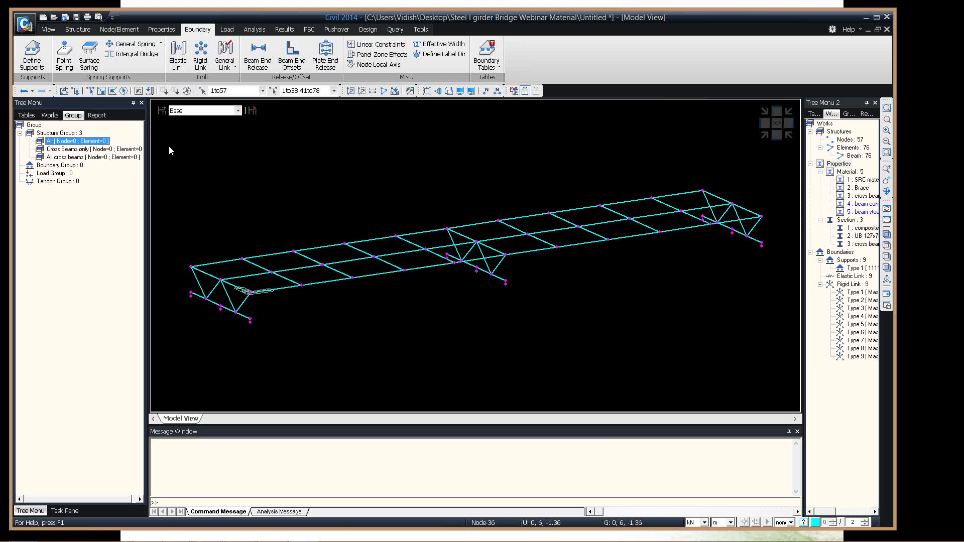
{"action": "right_click", "coordinate": [865, 196]}
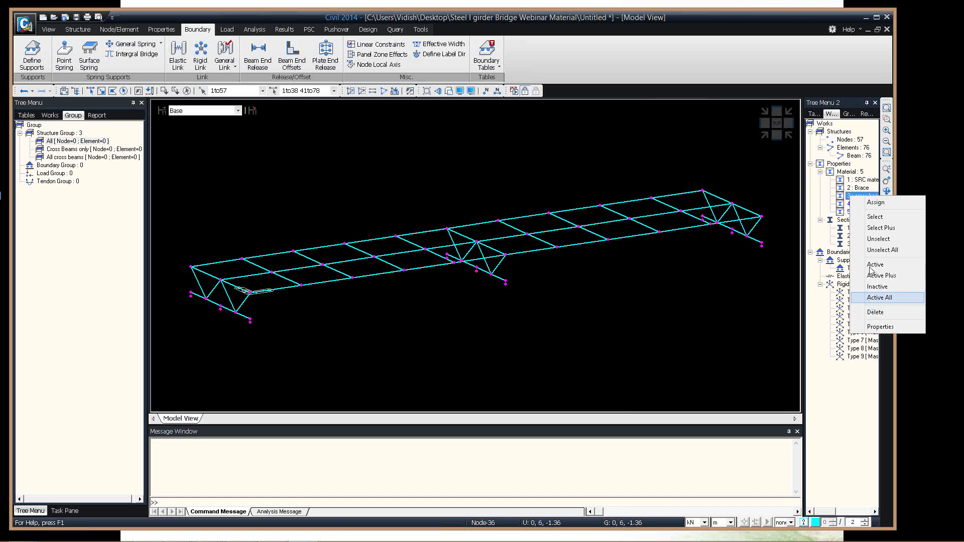
{"action": "left_click", "coordinate": [877, 241]}
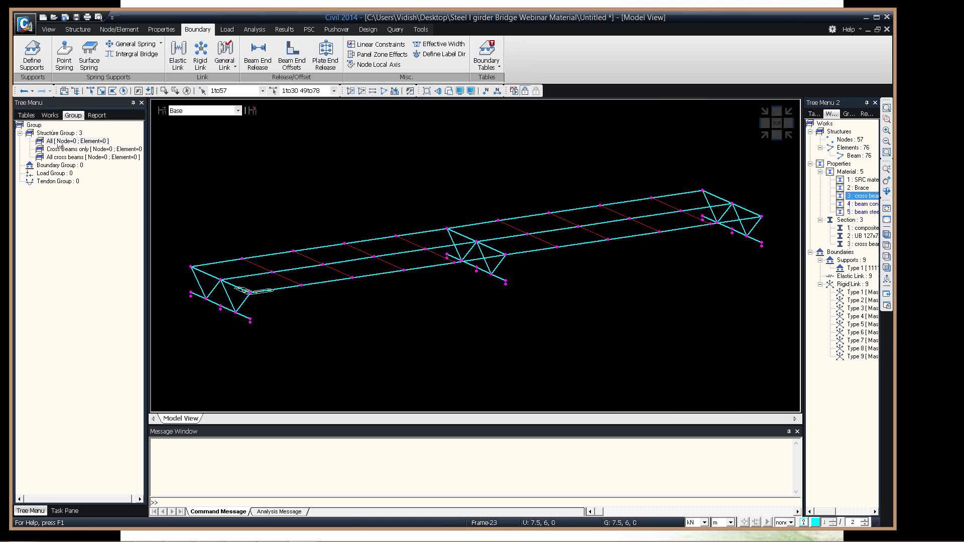
{"action": "left_click_drag", "start_coordinate": [59, 142], "coordinate": [332, 143]}
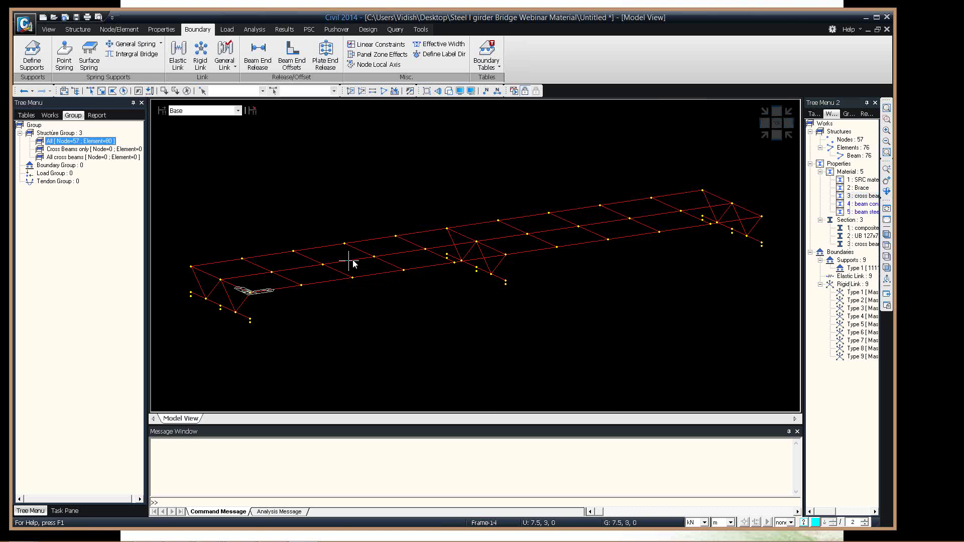
Assign the elements with the cross beam deck material to the structure group Cross Beams only.
{"action": "left_click", "coordinate": [71, 150]}
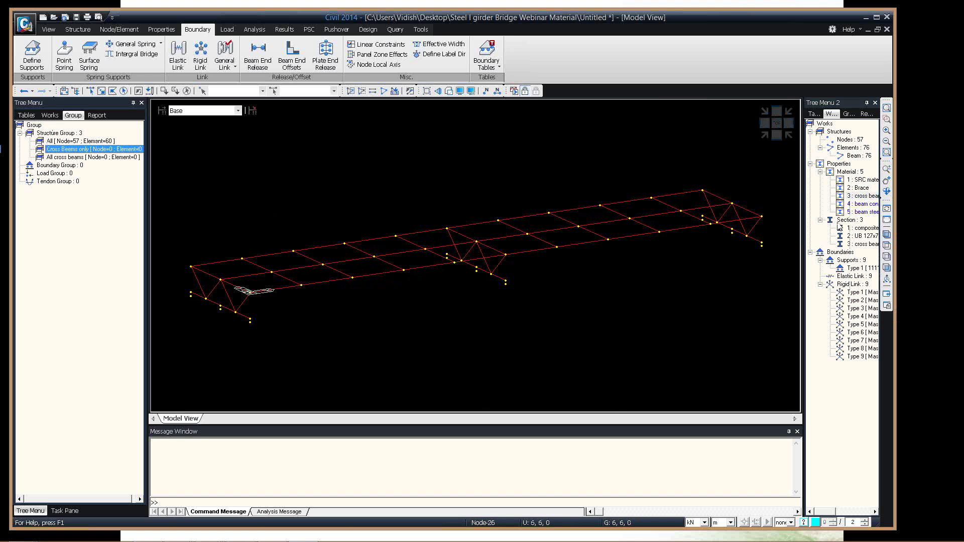
{"action": "double_click", "coordinate": [857, 196]}
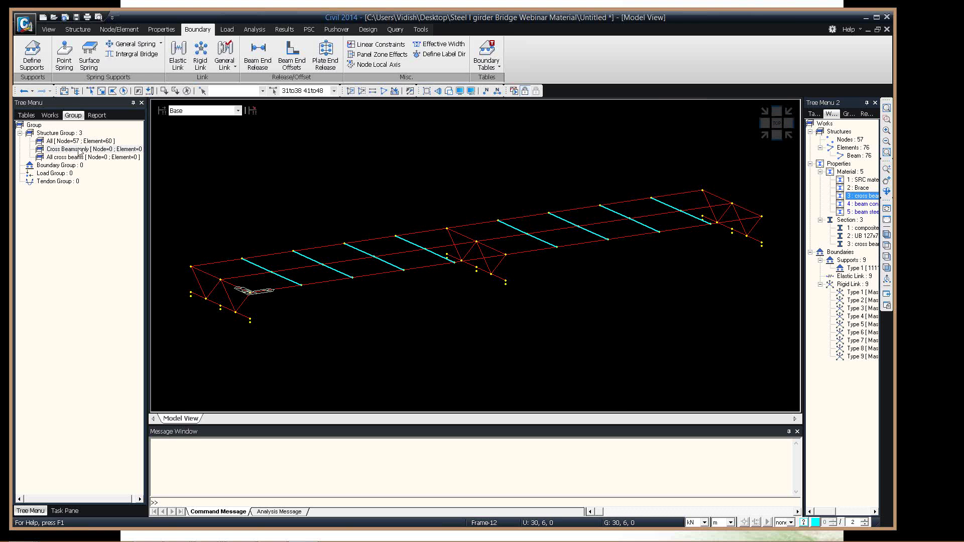
{"action": "left_click_drag", "start_coordinate": [79, 150], "coordinate": [370, 145]}
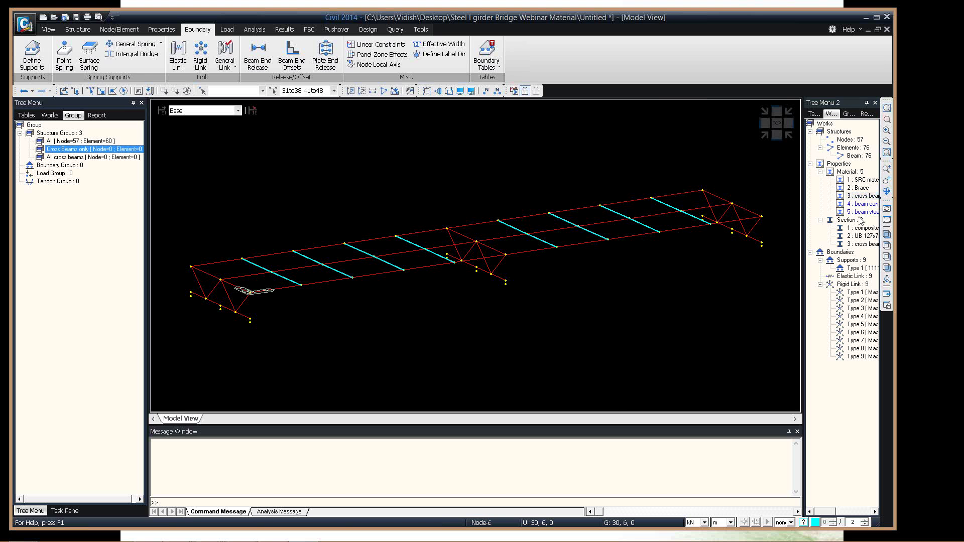
Assign the cross beam deck elements and only the deck-level Brace members, without diagonals and lower chords, to the structure group All cross beams.
{"action": "double_click", "coordinate": [861, 197]}
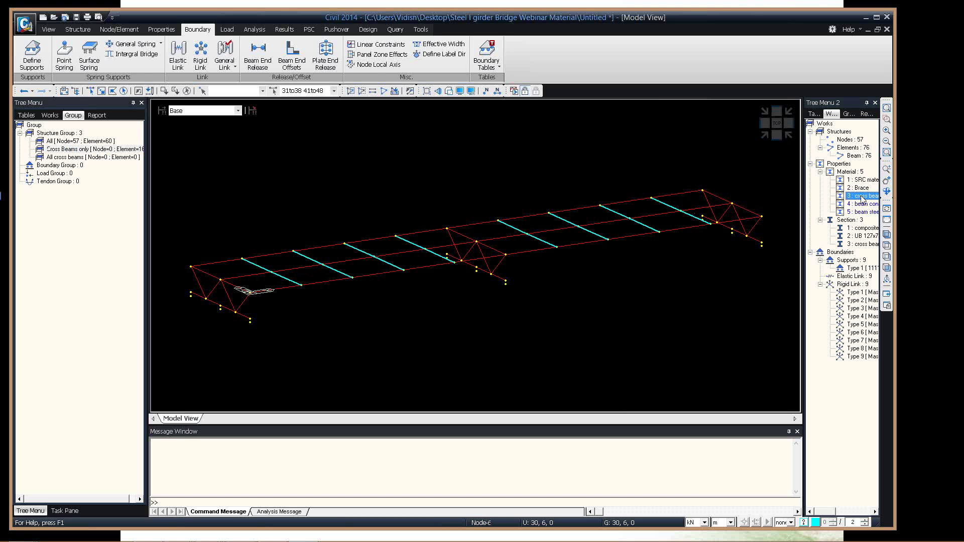
{"action": "right_click", "coordinate": [858, 187]}
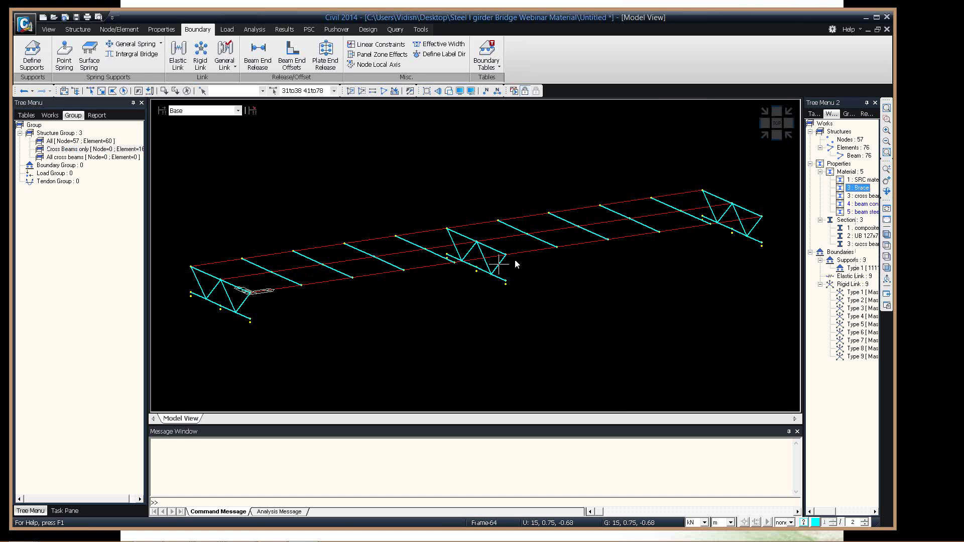
{"action": "left_click", "coordinate": [788, 123]}
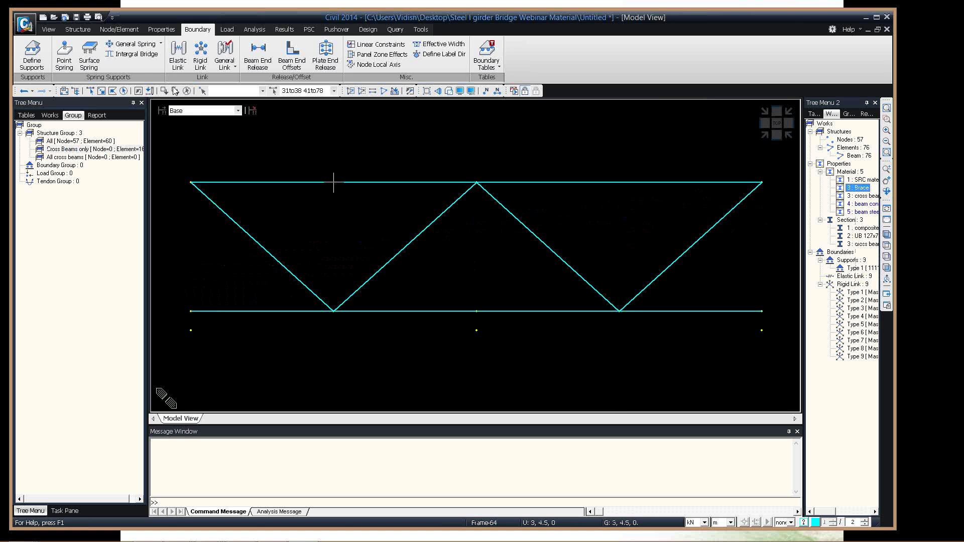
{"action": "left_click", "coordinate": [175, 91]}
{"action": "left_click_drag", "start_coordinate": [782, 210], "coordinate": [168, 351]}
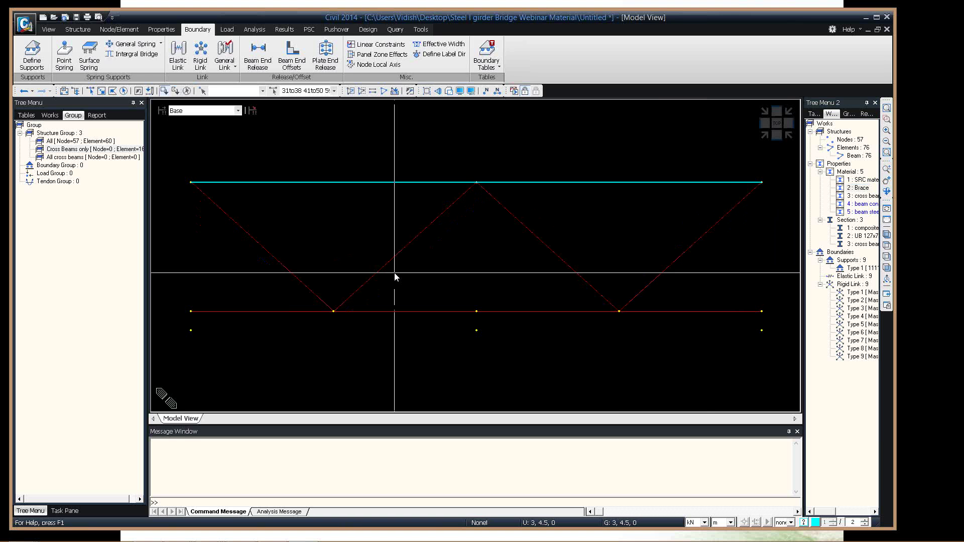
{"action": "key", "text": "ctrl+shift+i"}
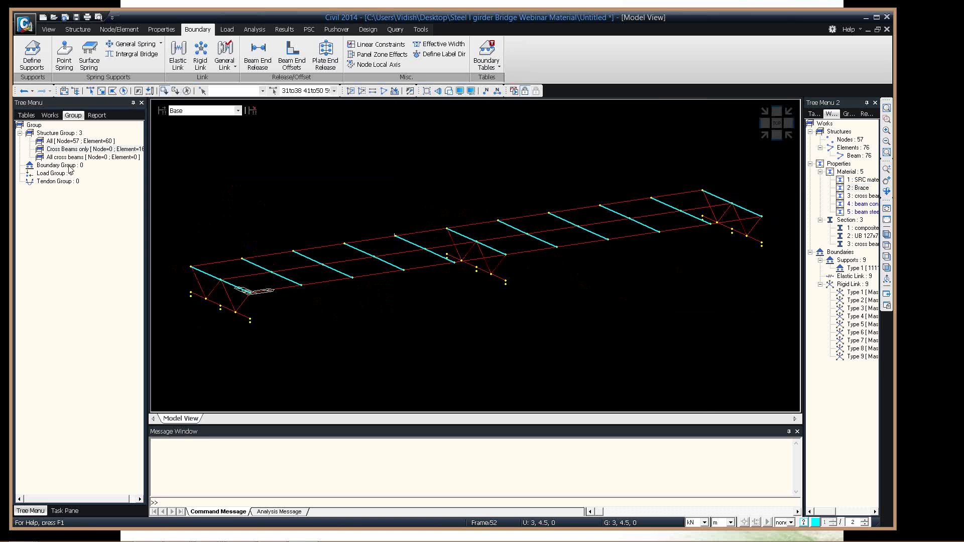
{"action": "left_click_drag", "start_coordinate": [103, 160], "coordinate": [304, 162]}
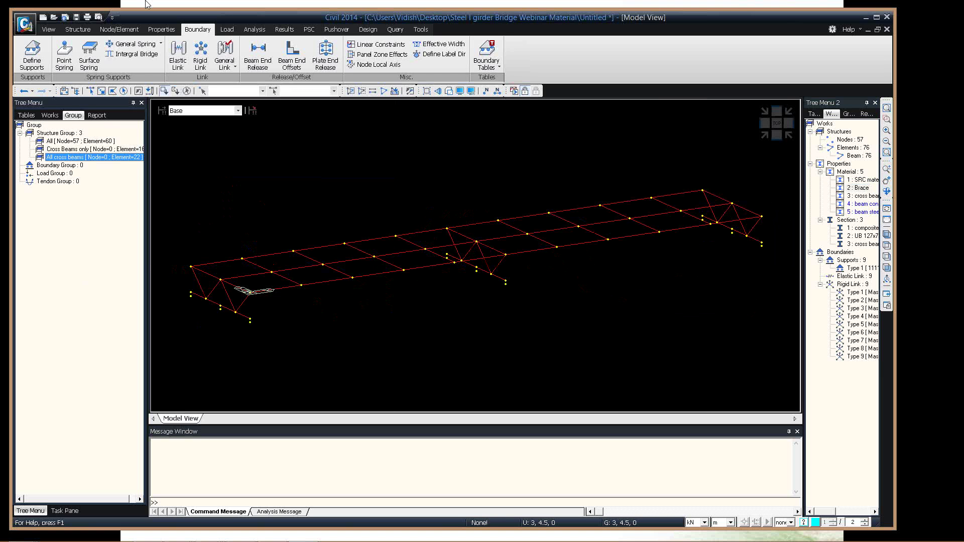
Create a boundary group and a load group named SW.
{"action": "left_click", "coordinate": [63, 165]}
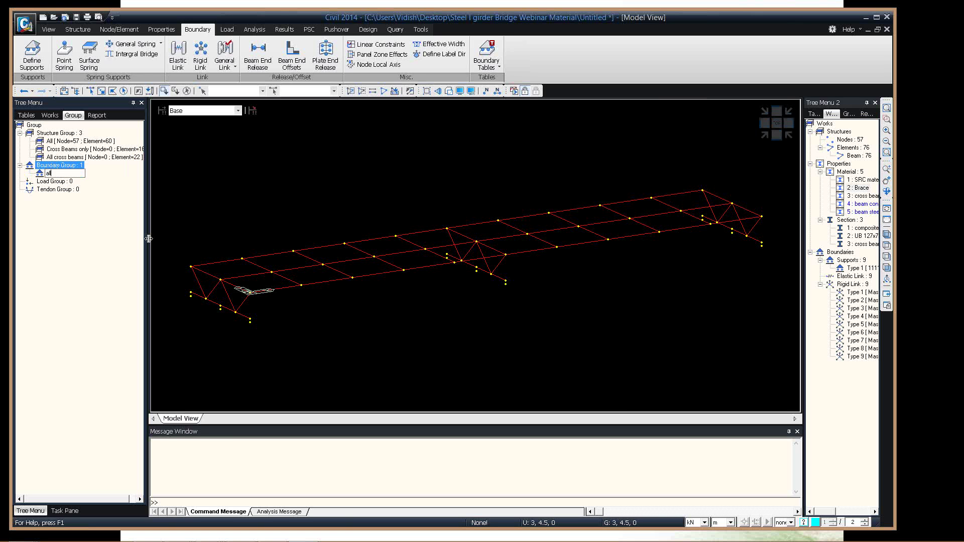
{"action": "key", "text": "Return"}
{"action": "right_click", "coordinate": [48, 181]}
{"action": "left_click", "coordinate": [66, 185]}
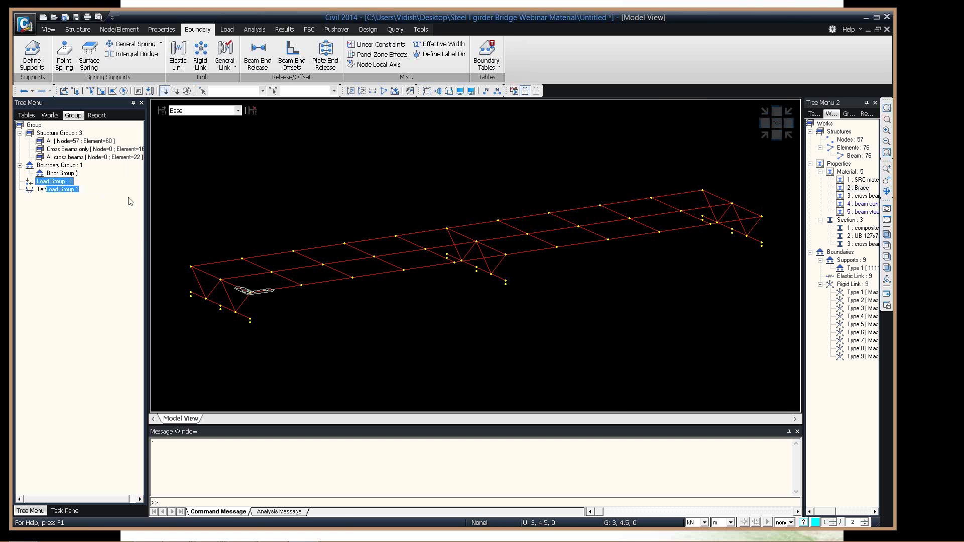
{"action": "type", "text": "SW"}
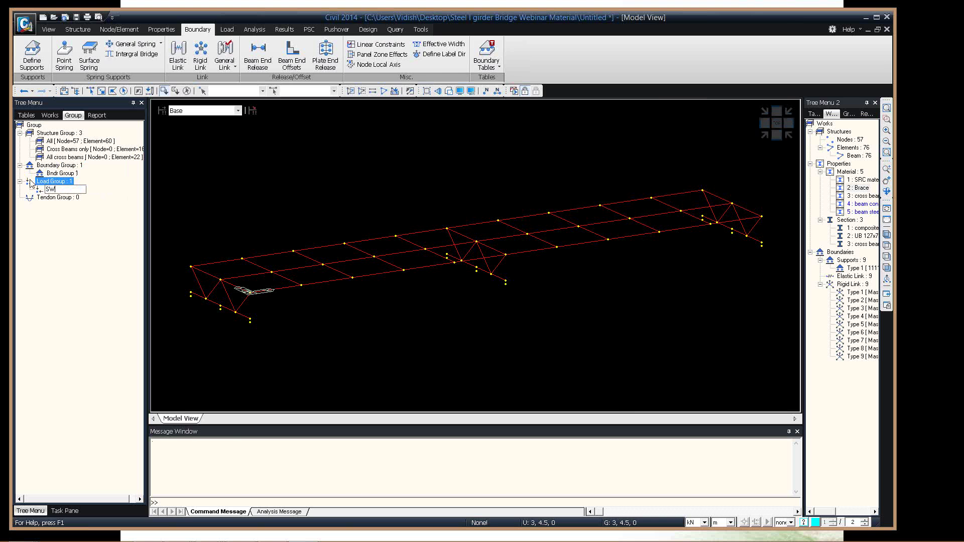
{"action": "key", "text": "Return"}
Create two more load groups named Parapet and Temp.
{"action": "right_click", "coordinate": [49, 181]}
{"action": "left_click", "coordinate": [66, 187]}
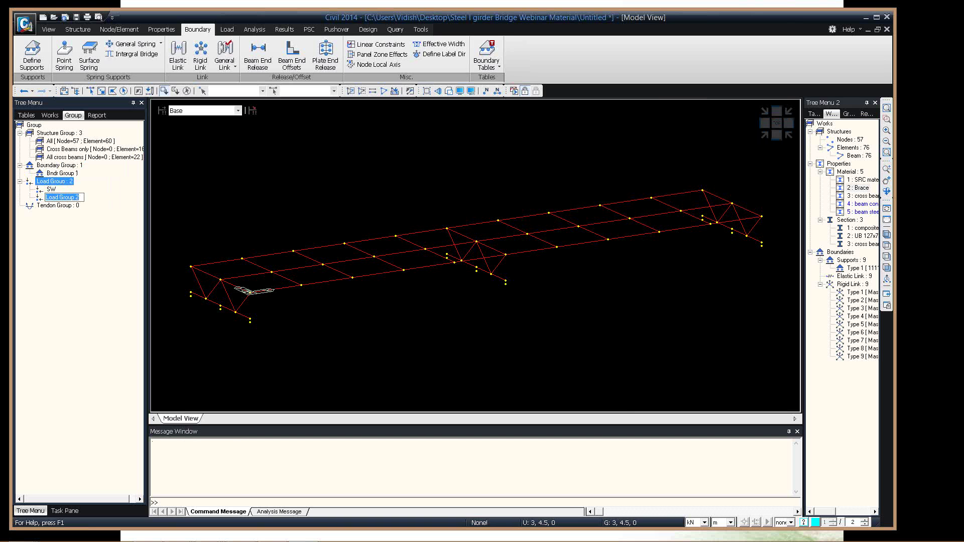
{"action": "type", "text": "Parapet"}
{"action": "key", "text": "Return"}
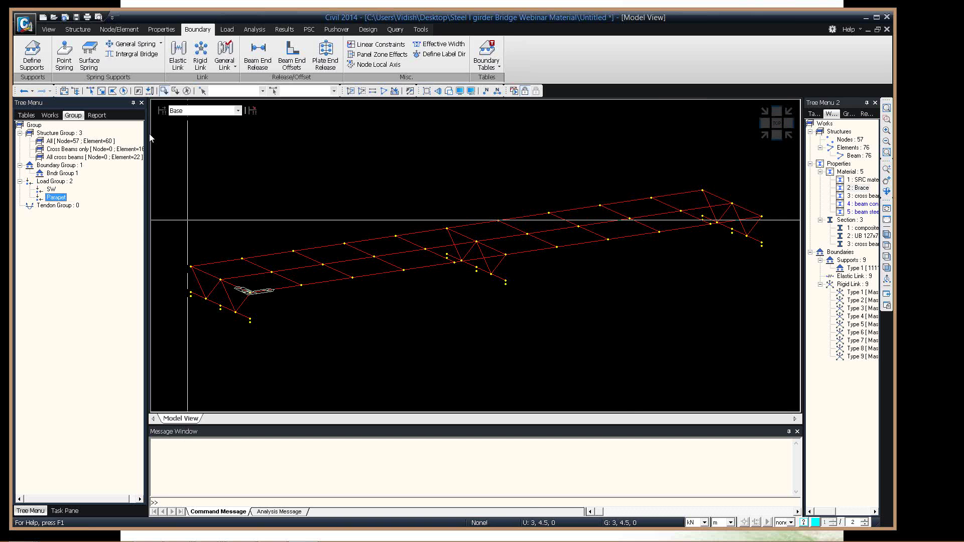
{"action": "right_click", "coordinate": [67, 181]}
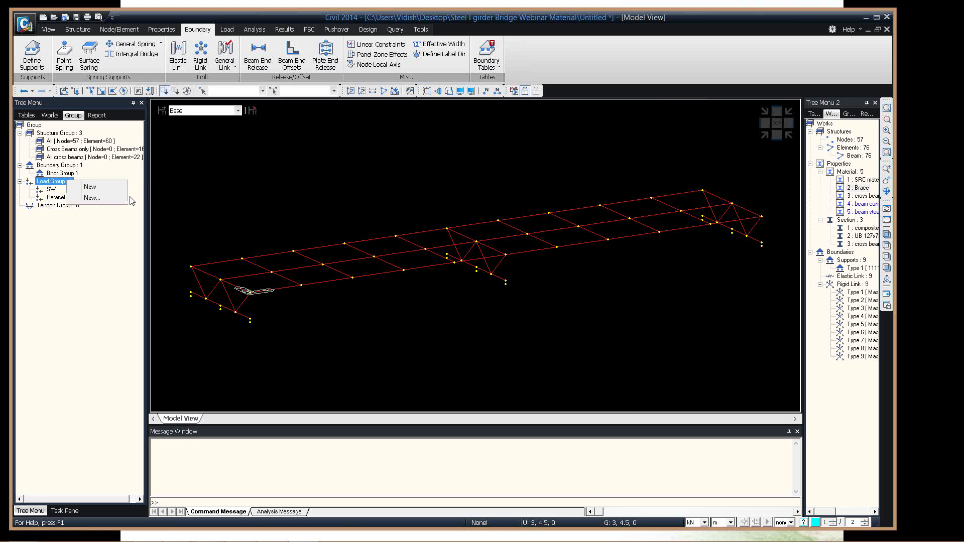
{"action": "left_click", "coordinate": [90, 187]}
{"action": "type", "text": "Temp"}
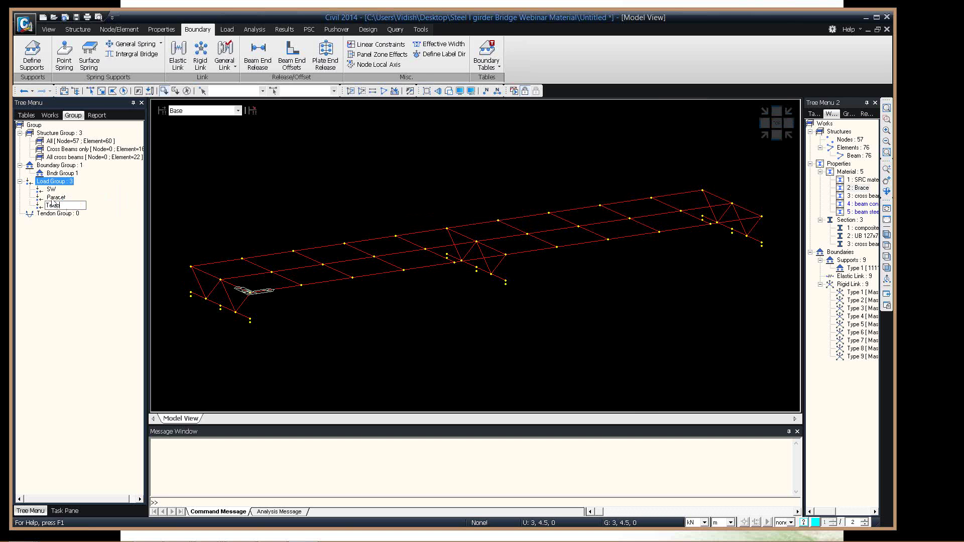
{"action": "key", "text": "Return"}
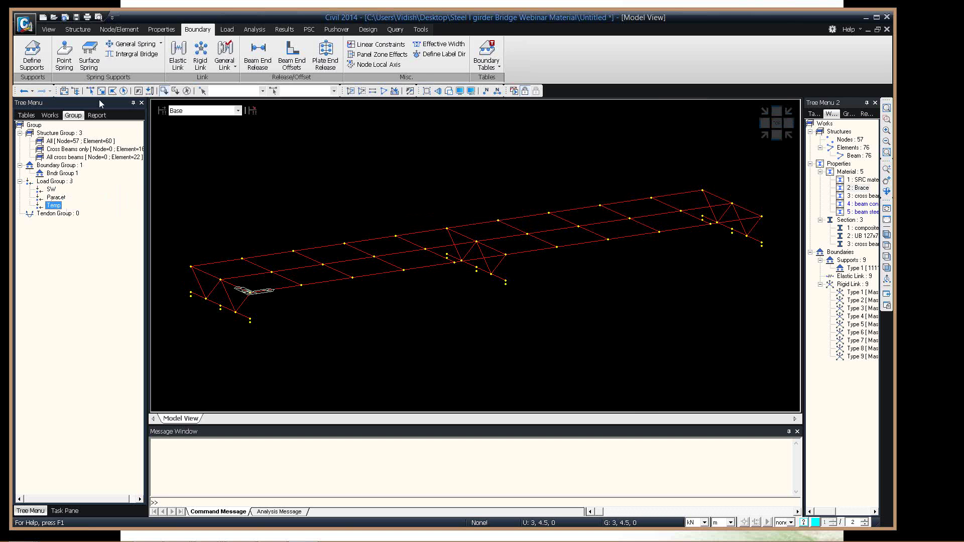
{"action": "left_click", "coordinate": [73, 215]}
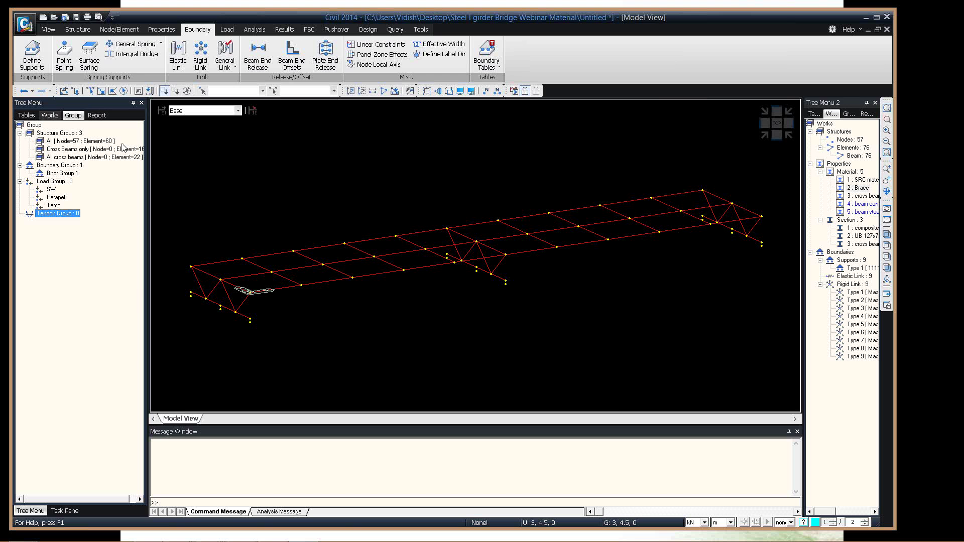
Define a static load case named SW with the type Dead Load (D).
{"action": "left_click", "coordinate": [50, 115]}
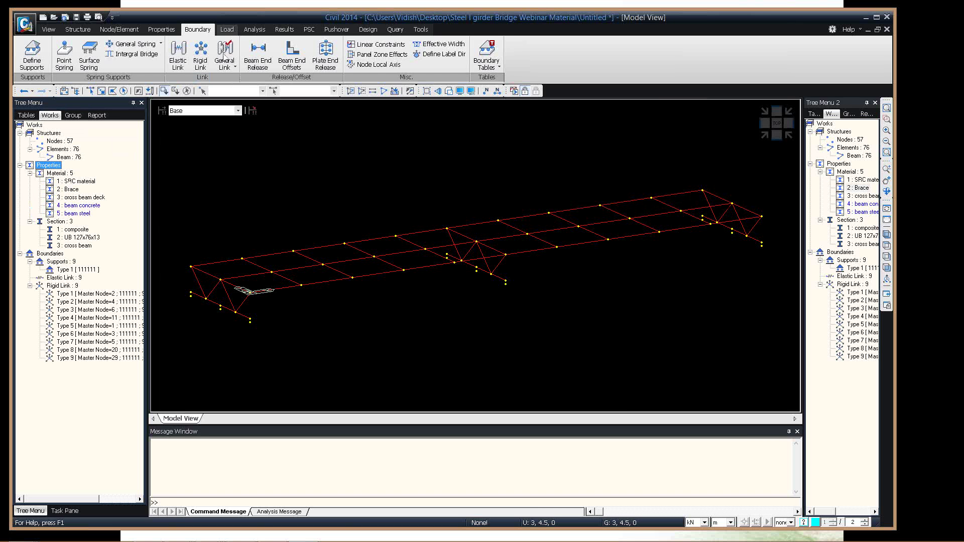
{"action": "left_click", "coordinate": [227, 30]}
{"action": "left_click", "coordinate": [233, 55]}
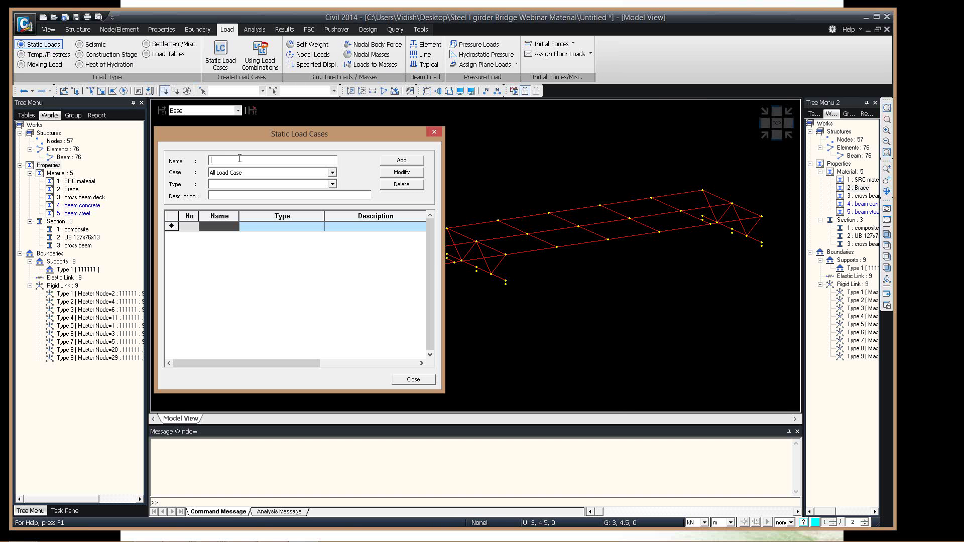
{"action": "type", "text": "SW"}
{"action": "left_click", "coordinate": [321, 184]}
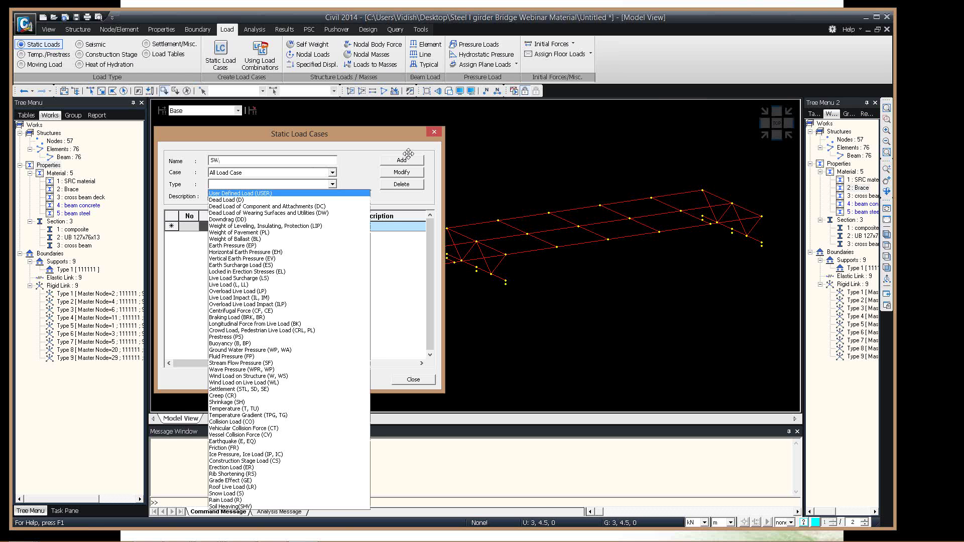
{"action": "left_click", "coordinate": [227, 200]}
{"action": "left_click", "coordinate": [403, 160]}
Add a static load case named Parapet with the type Dead Load of Component and Attachments (DC).
{"action": "type", "text": "Parapet"}
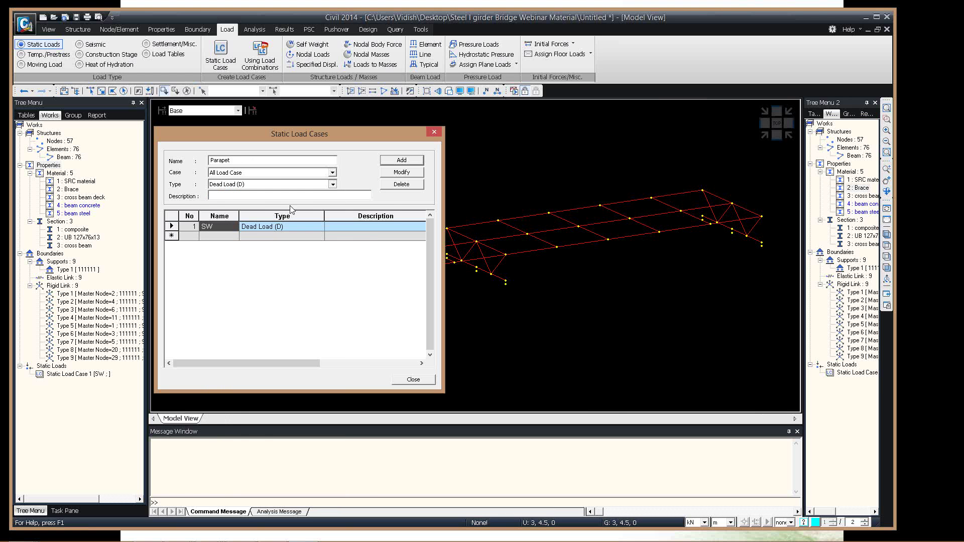
{"action": "left_click", "coordinate": [332, 185]}
{"action": "left_click", "coordinate": [261, 207]}
{"action": "left_click", "coordinate": [402, 160]}
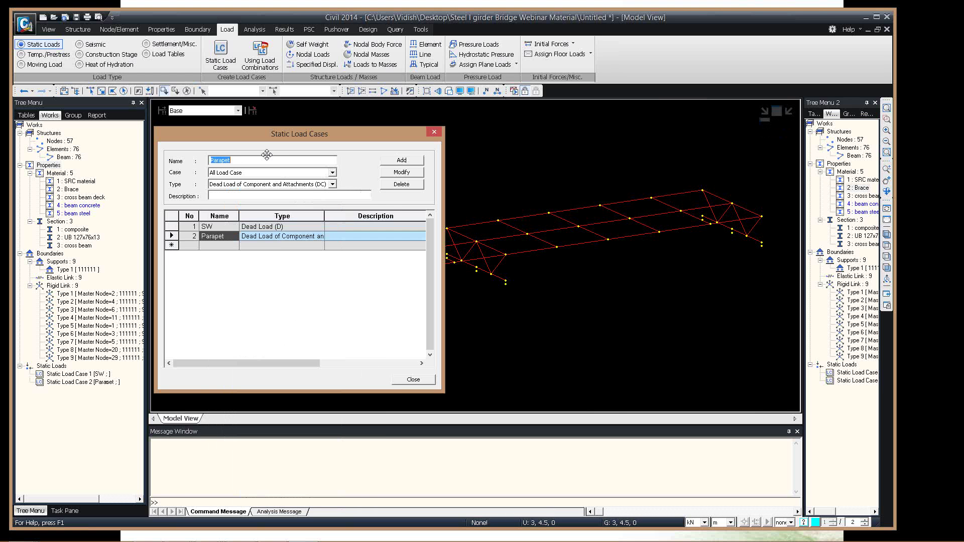
Add a static load case named Temperature with the type Temperature (T, TU) and finish defining load cases.
{"action": "type", "text": "Temperat"}
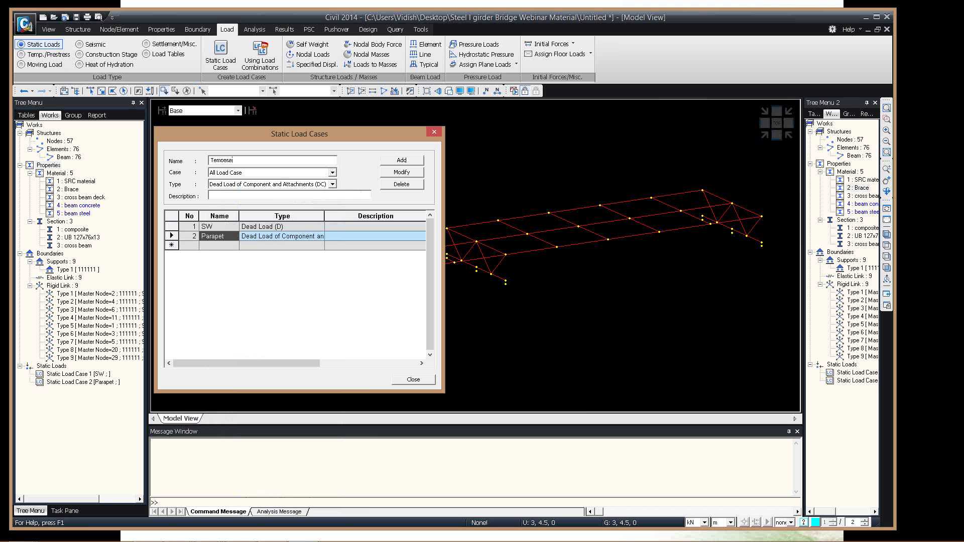
{"action": "type", "text": "ar"}
{"action": "type", "text": "ure"}
{"action": "left_click", "coordinate": [291, 184]}
{"action": "left_click", "coordinate": [235, 410]}
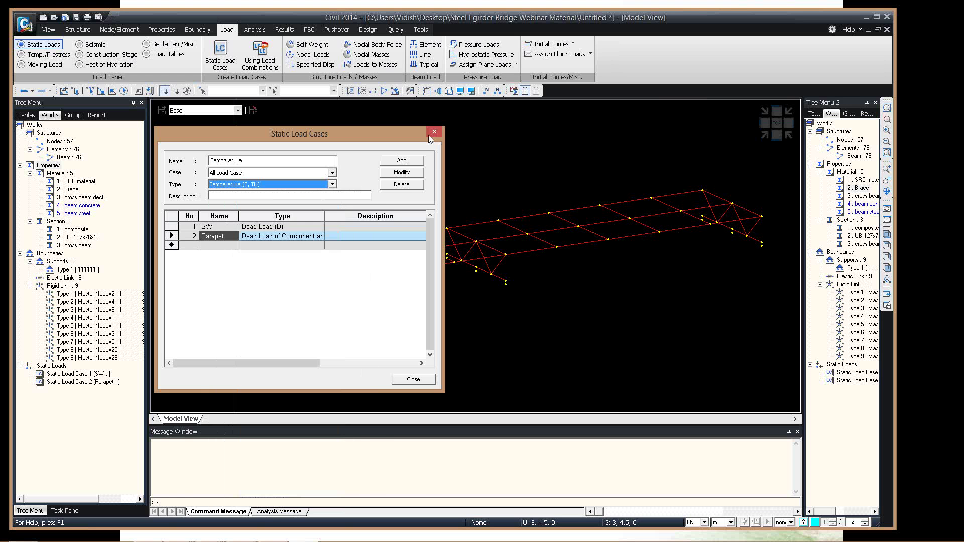
{"action": "left_click", "coordinate": [272, 161]}
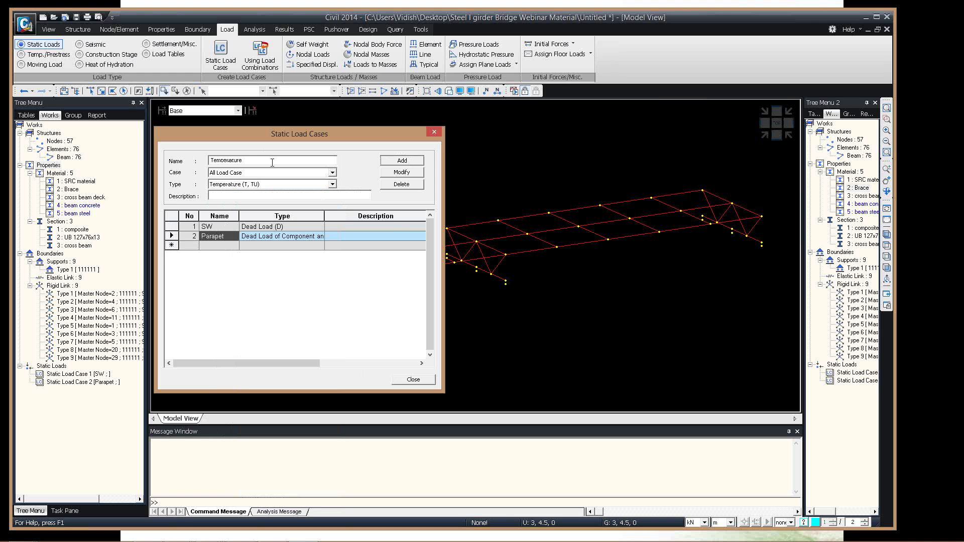
{"action": "left_click", "coordinate": [402, 160]}
{"action": "left_click", "coordinate": [434, 131]}
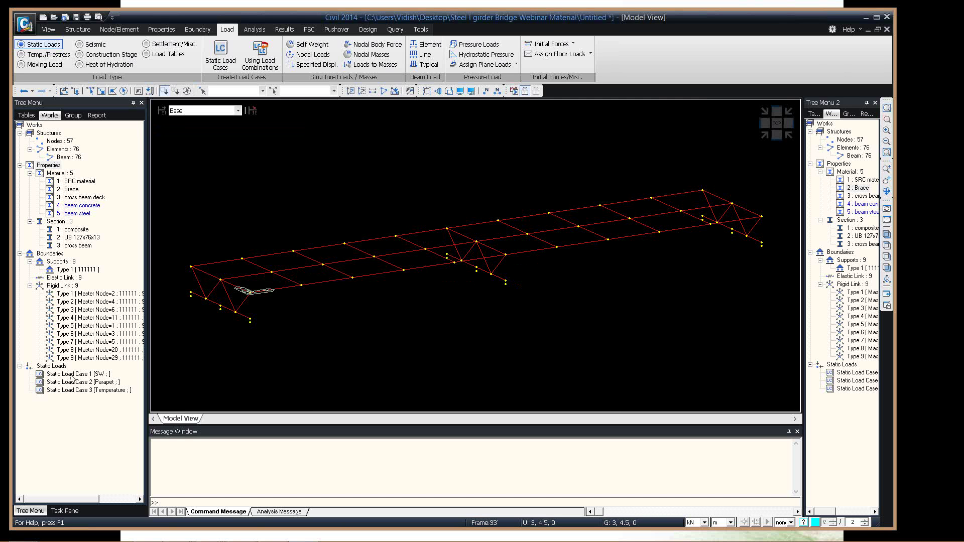
Add self weight to load case SW in load group SW with a Z factor of -1.
{"action": "left_click", "coordinate": [75, 390]}
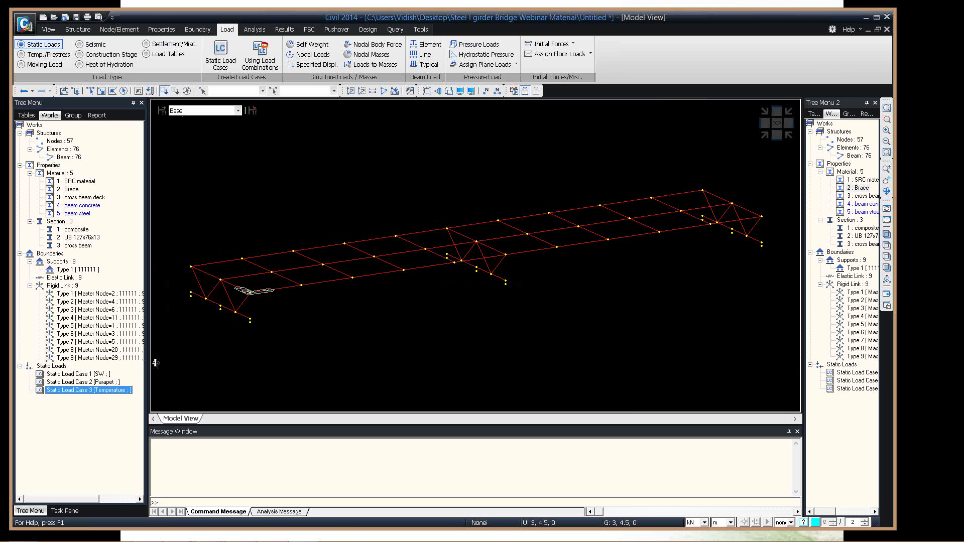
{"action": "left_click_drag", "start_coordinate": [156, 363], "coordinate": [159, 366]}
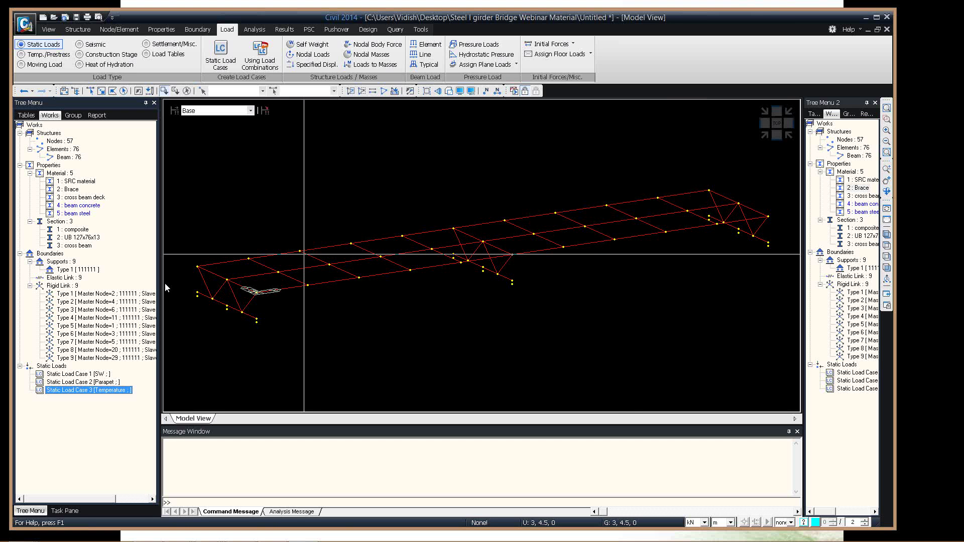
{"action": "left_click", "coordinate": [312, 45]}
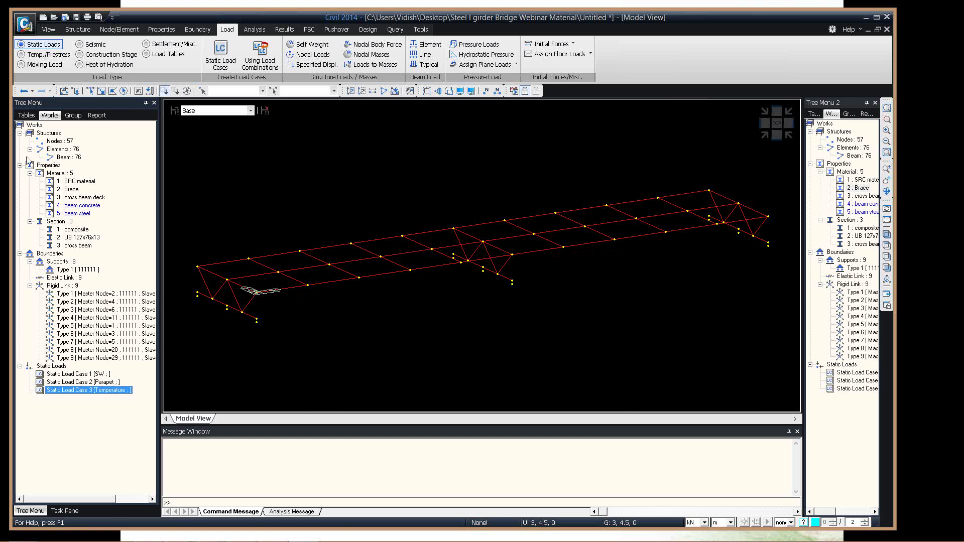
{"action": "left_click", "coordinate": [92, 186]}
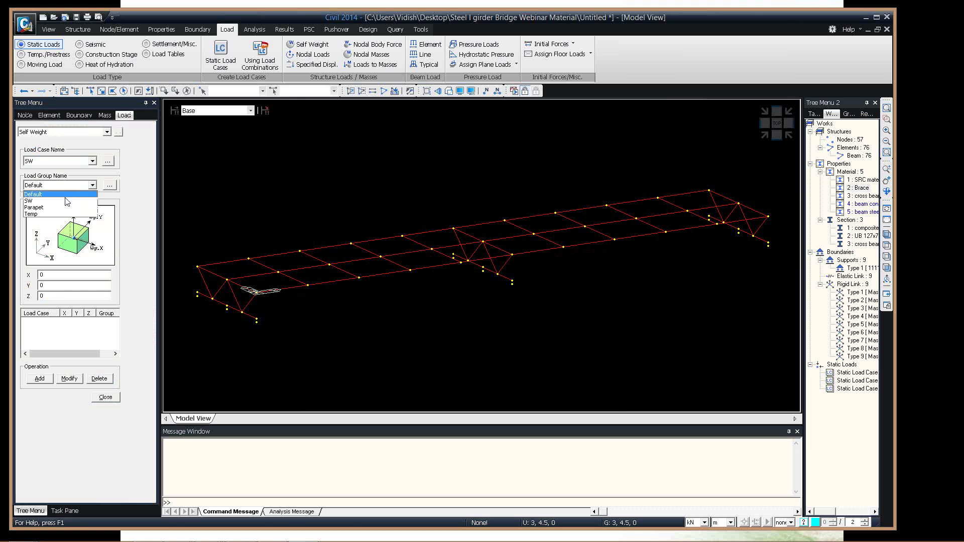
{"action": "left_click", "coordinate": [66, 201]}
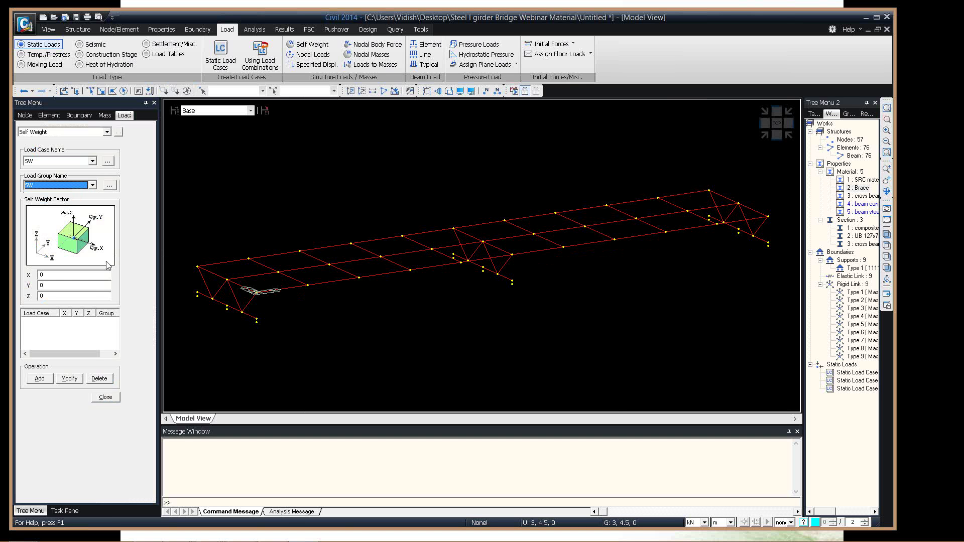
{"action": "double_click", "coordinate": [41, 295]}
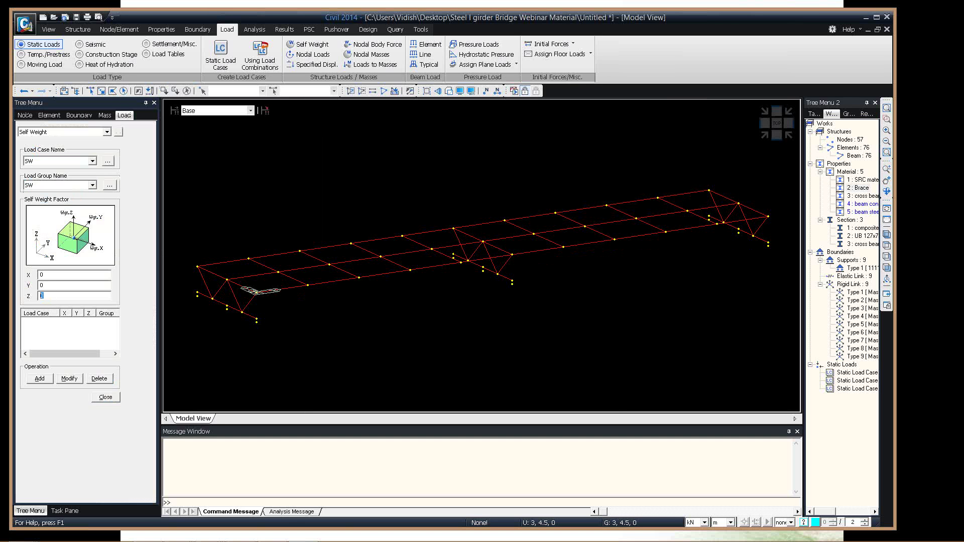
{"action": "type", "text": "-1"}
{"action": "left_click", "coordinate": [40, 379]}
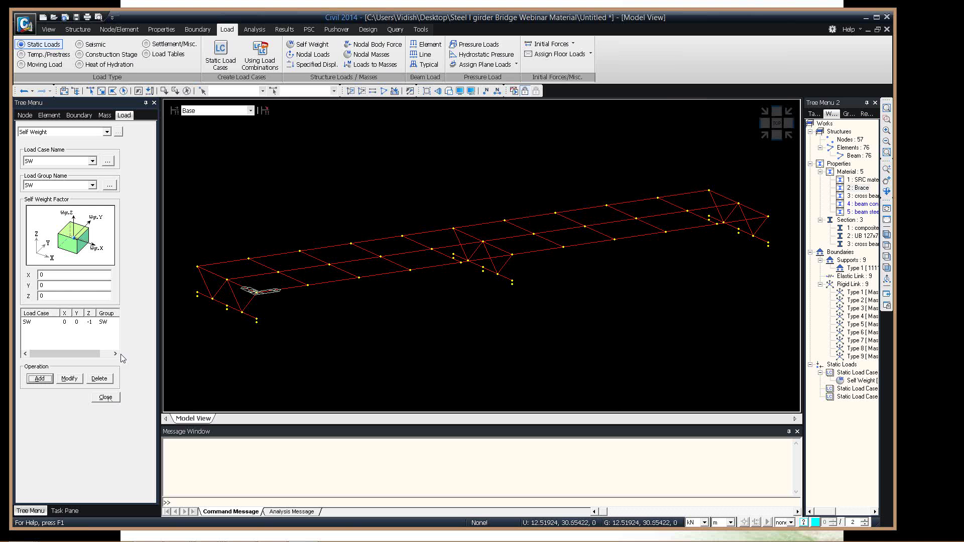
Isolate the SRC material girders and apply a -5 kN/m uniform element beam load to the two outer ones, using load case and group Parapet.
{"action": "left_click", "coordinate": [411, 47]}
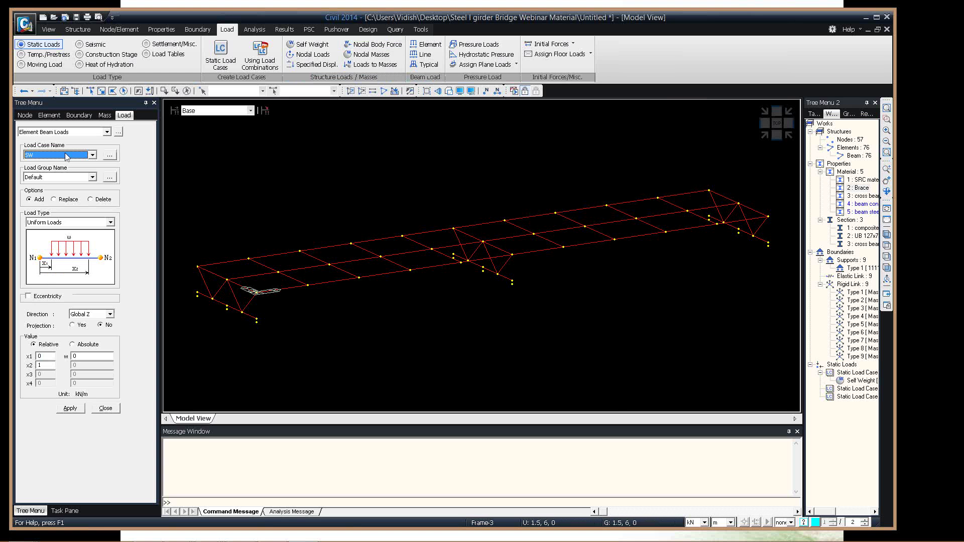
{"action": "left_click", "coordinate": [65, 155]}
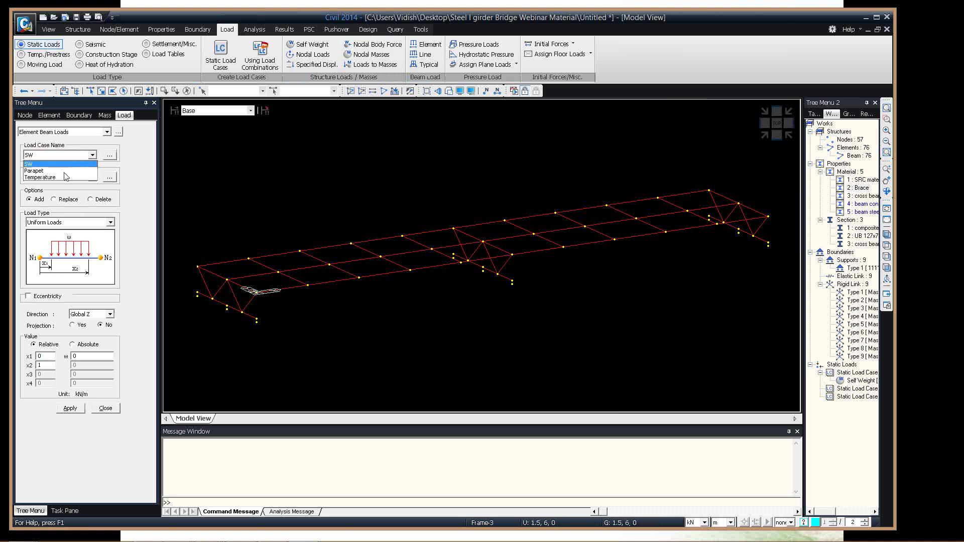
{"action": "left_click", "coordinate": [50, 171]}
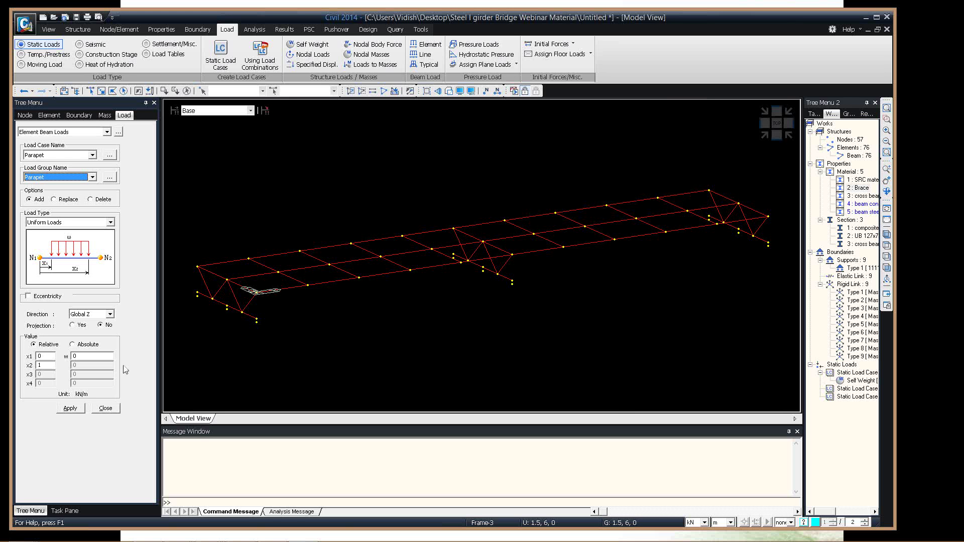
{"action": "left_click_drag", "start_coordinate": [73, 356], "coordinate": [123, 366]}
{"action": "type", "text": "-5"}
{"action": "double_click", "coordinate": [849, 181]}
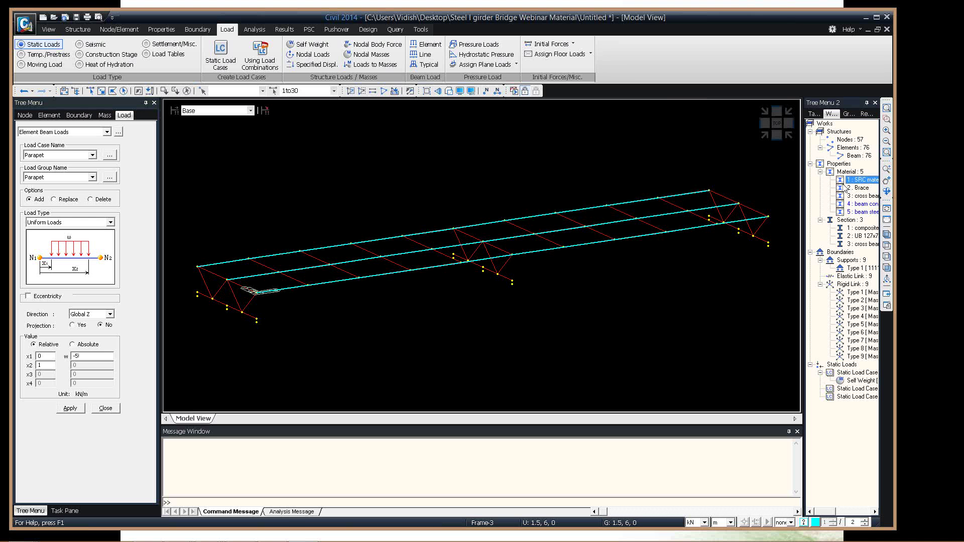
{"action": "key", "text": "F2"}
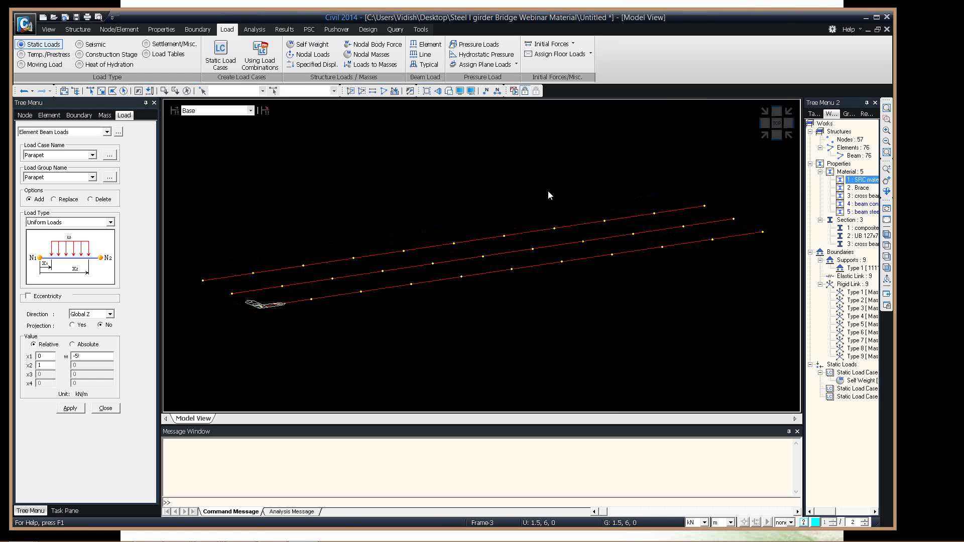
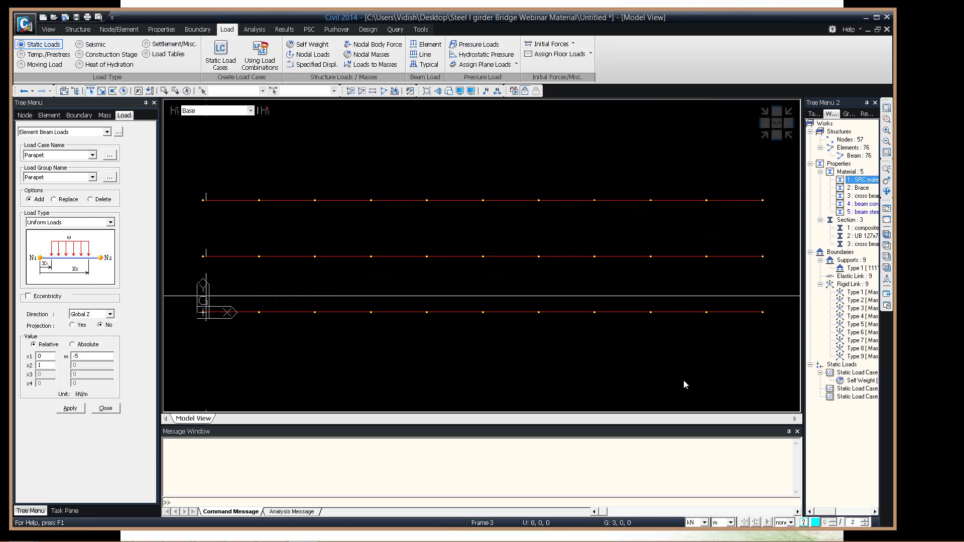
{"action": "left_click_drag", "start_coordinate": [185, 300], "coordinate": [798, 375]}
{"action": "left_click_drag", "start_coordinate": [171, 171], "coordinate": [799, 253]}
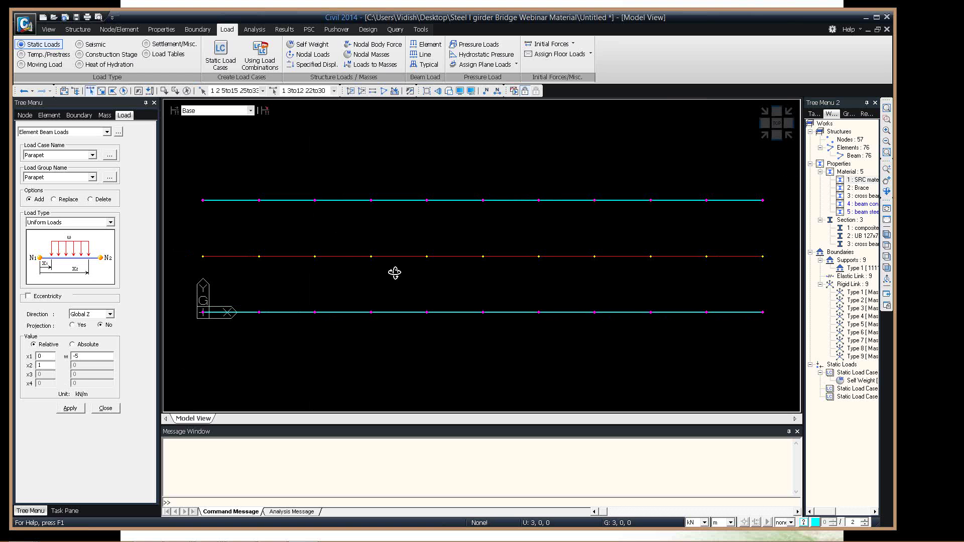
{"action": "left_click", "coordinate": [71, 409]}
{"action": "middle_click_drag", "start_coordinate": [395, 272], "coordinate": [421, 216], "text": "ctrl"}
Apply a -1.2 kN/m uniform element beam load to all three girders, using load case and group Parapet.
{"action": "double_click", "coordinate": [82, 355]}
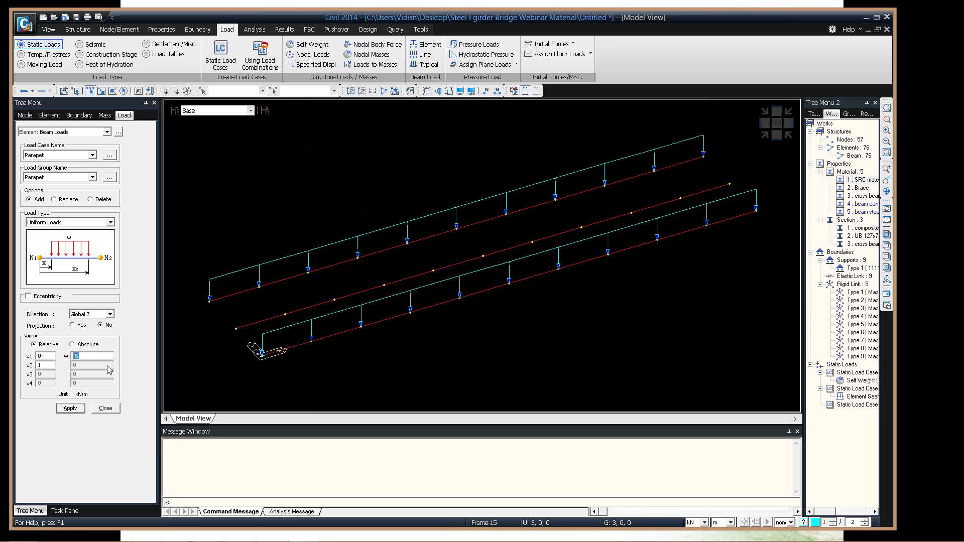
{"action": "type", "text": "-"}
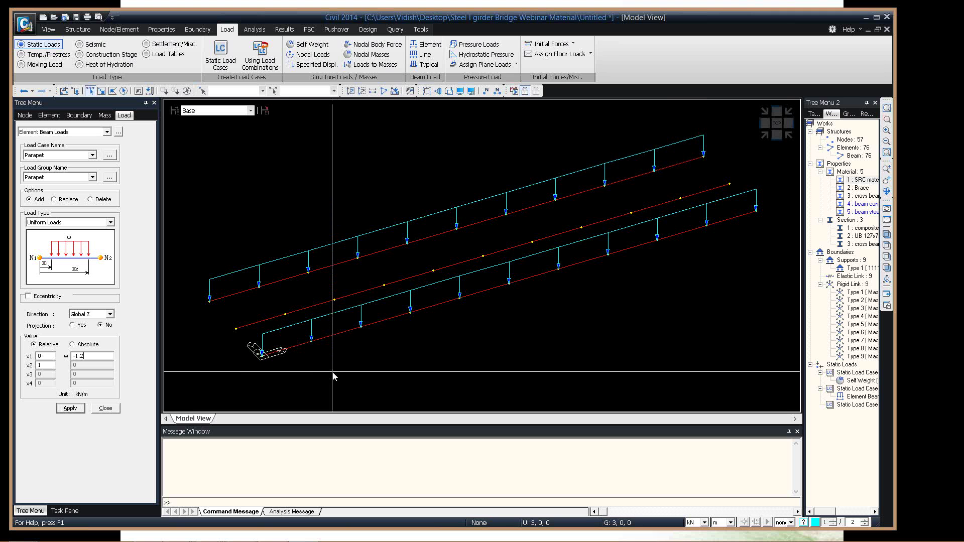
{"action": "key", "text": "ctrl+shift+a"}
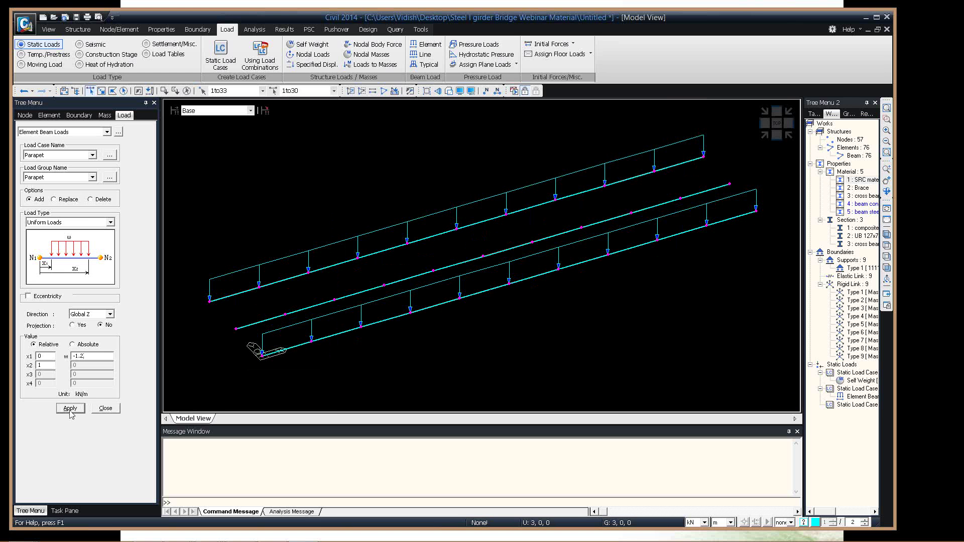
{"action": "left_click", "coordinate": [74, 407]}
{"action": "left_click", "coordinate": [102, 409]}
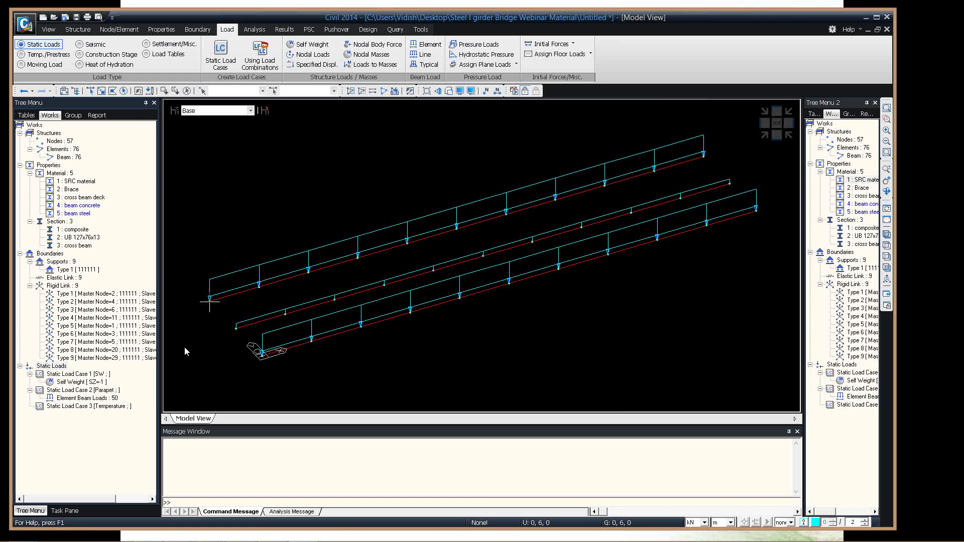
Redisplay the full bridge model with the Parapet element beam loads.
{"action": "left_click", "coordinate": [84, 400]}
{"action": "left_click", "coordinate": [295, 371]}
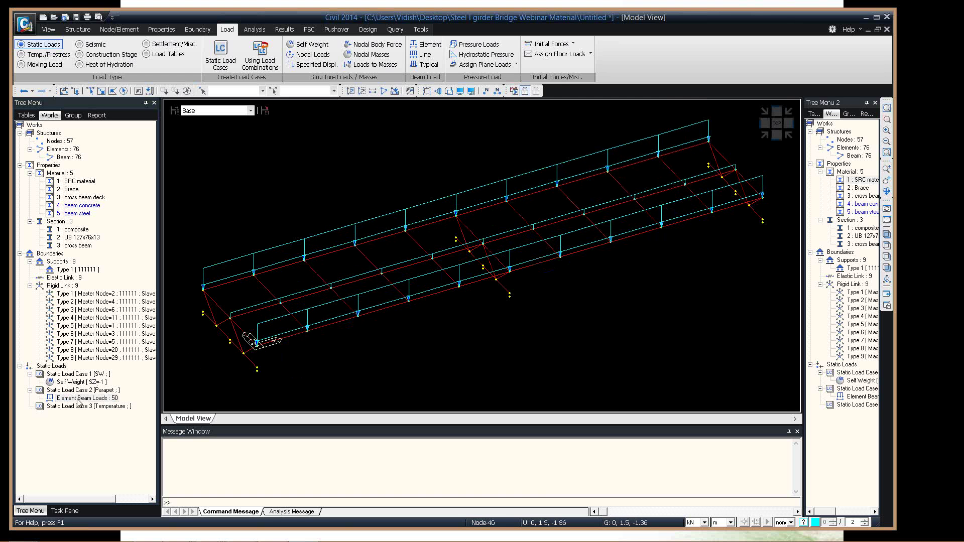
{"action": "left_click", "coordinate": [80, 398]}
{"action": "right_click", "coordinate": [81, 398]}
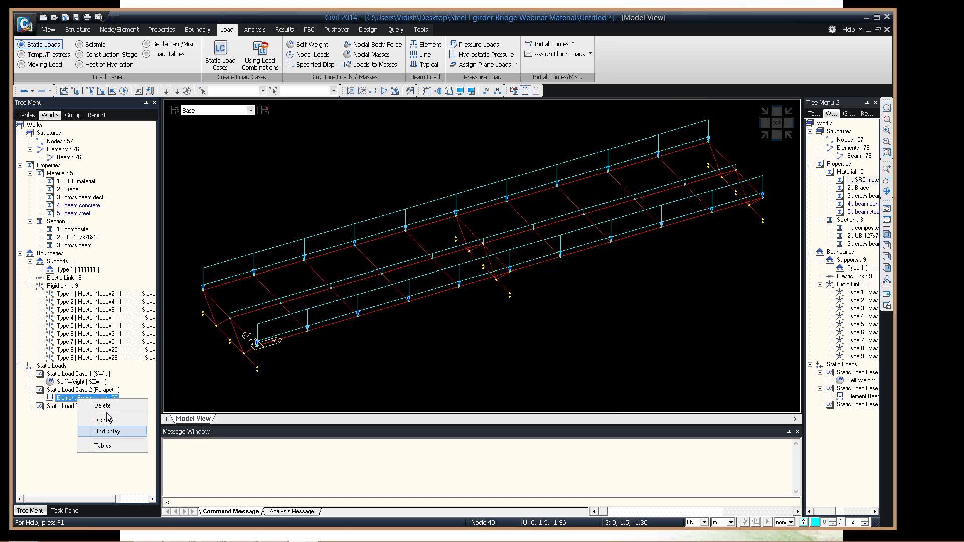
{"action": "key", "text": "Escape"}
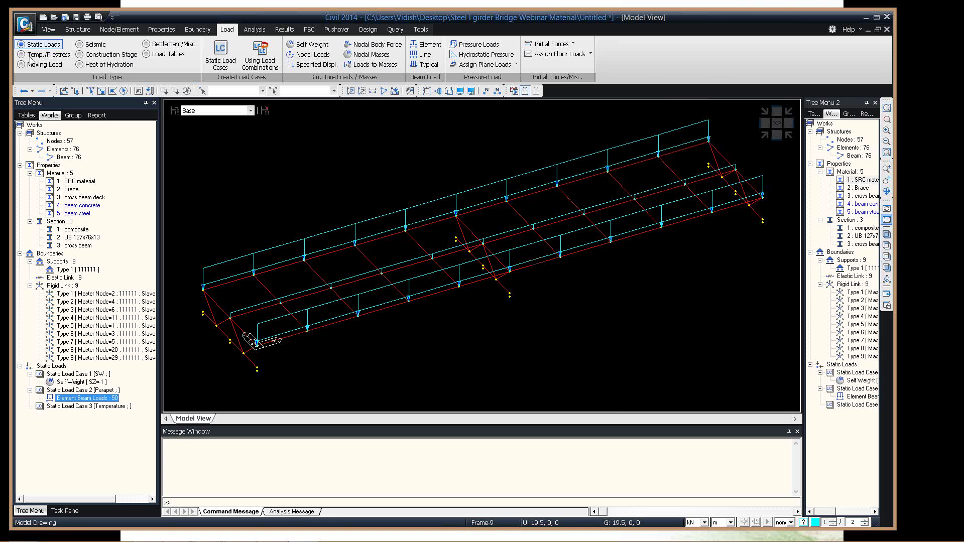
Start a System Temperature load and change the temperature unit to Celsius.
{"action": "left_click", "coordinate": [46, 54]}
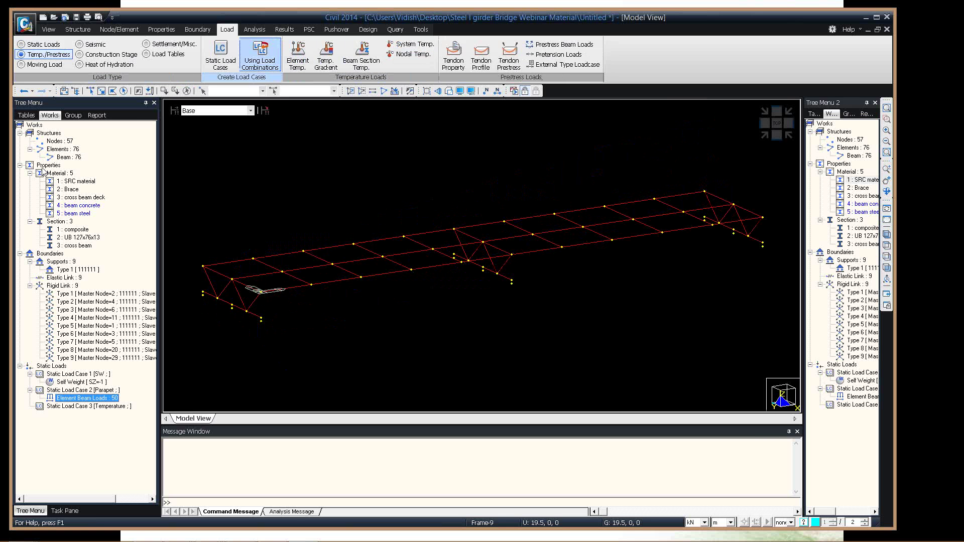
{"action": "left_click", "coordinate": [410, 43]}
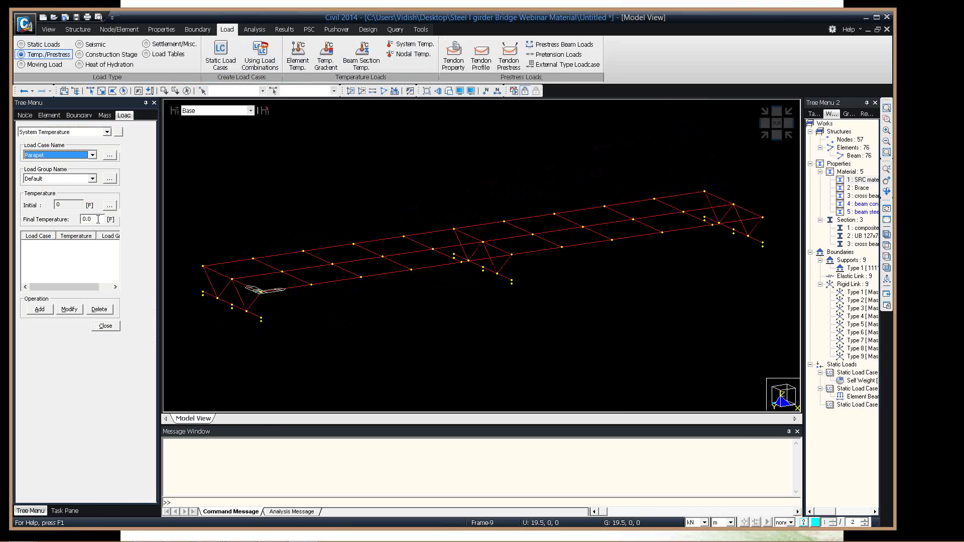
{"action": "left_click", "coordinate": [421, 29]}
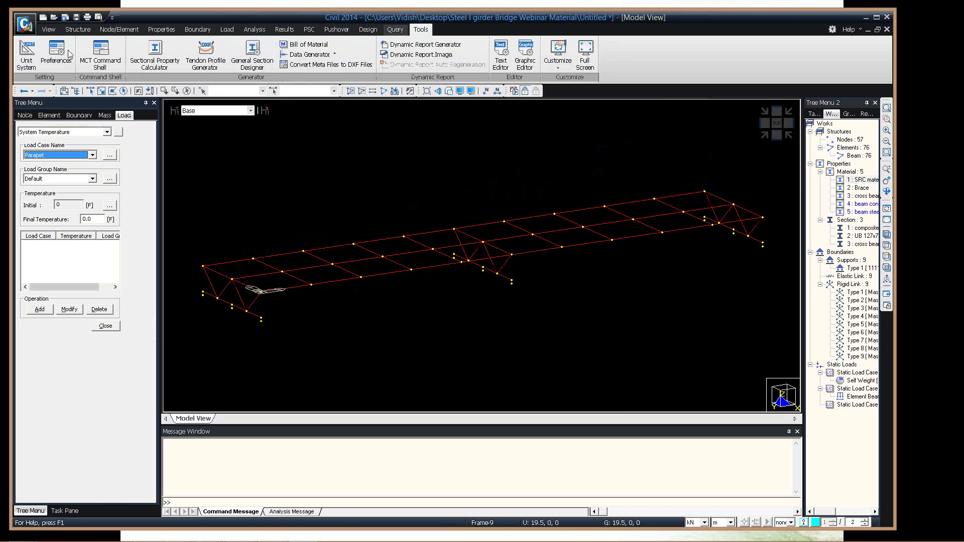
{"action": "left_click", "coordinate": [27, 55]}
{"action": "left_click", "coordinate": [398, 295]}
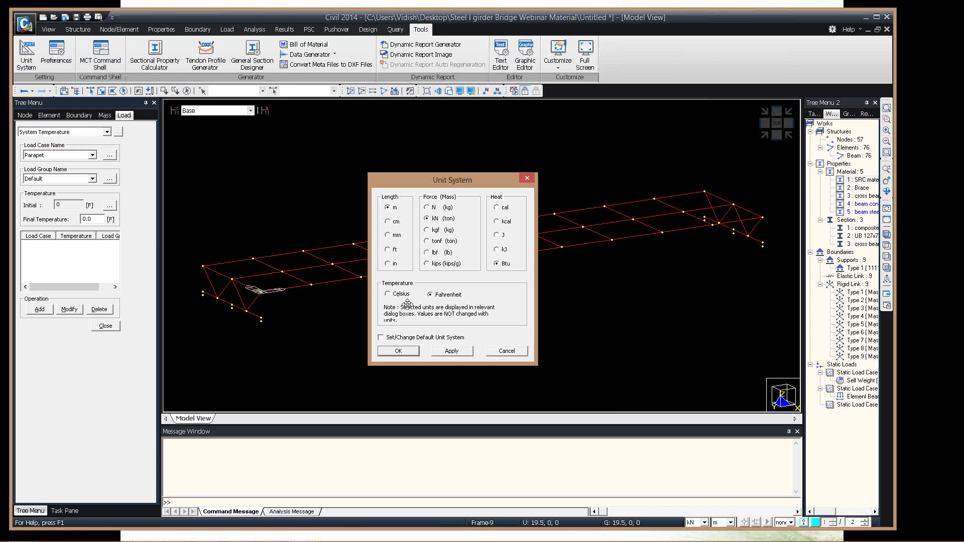
{"action": "left_click", "coordinate": [398, 351]}
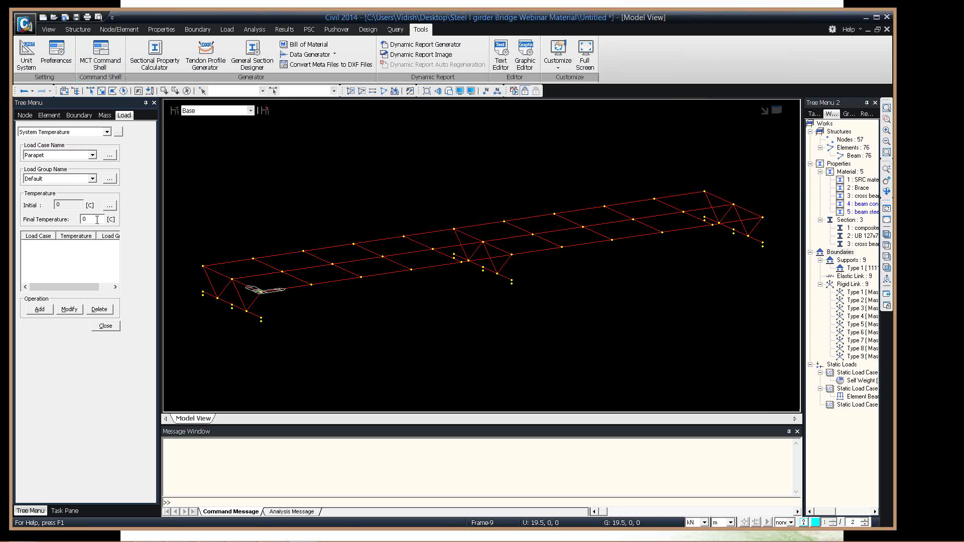
Add a system temperature load with a final temperature of 30 °C, using load case Temperature and load group Temp.
{"action": "type", "text": "30"}
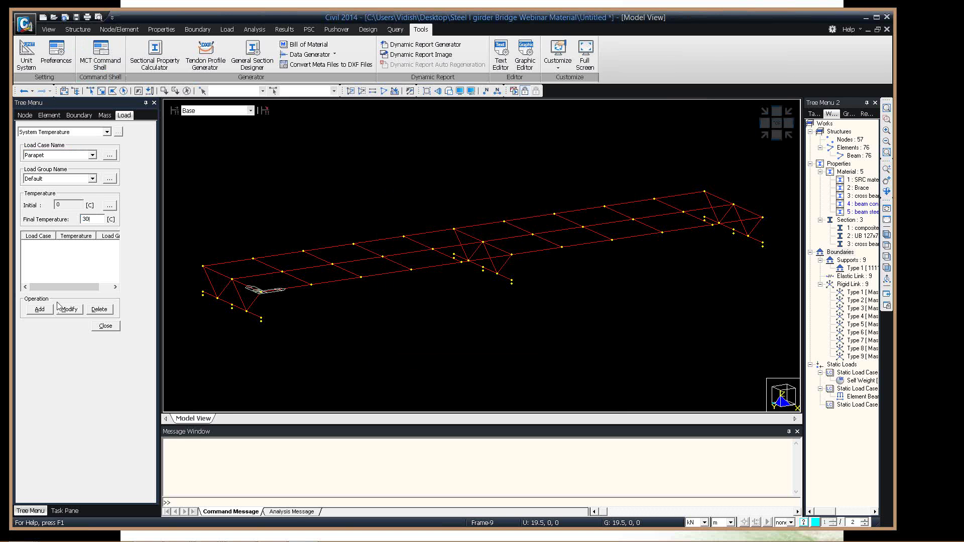
{"action": "left_click", "coordinate": [51, 180]}
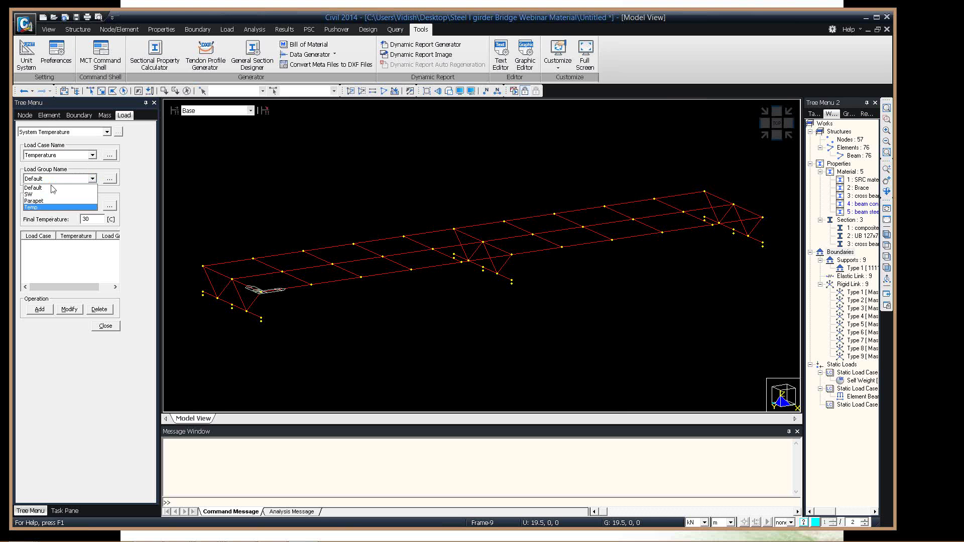
{"action": "left_click", "coordinate": [52, 188]}
{"action": "left_click", "coordinate": [49, 311]}
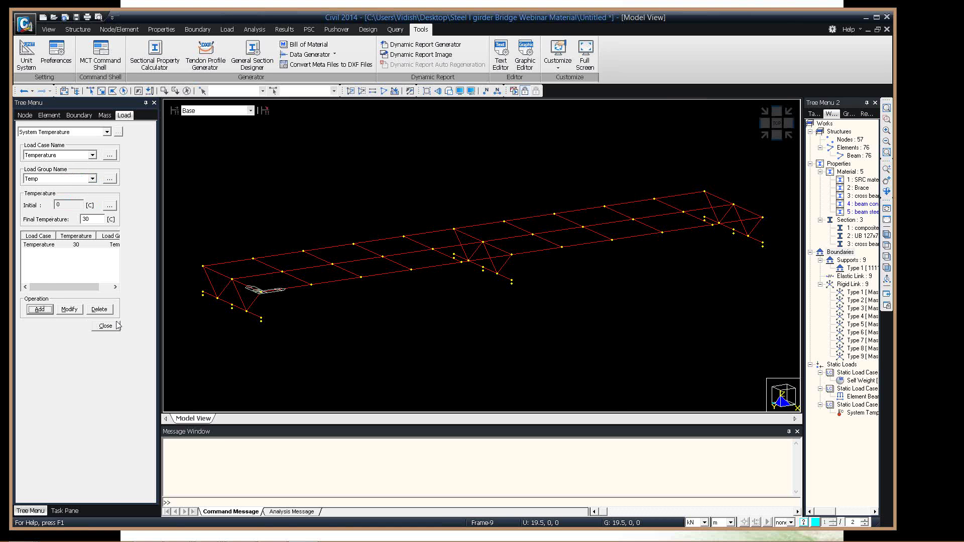
{"action": "left_click", "coordinate": [117, 325]}
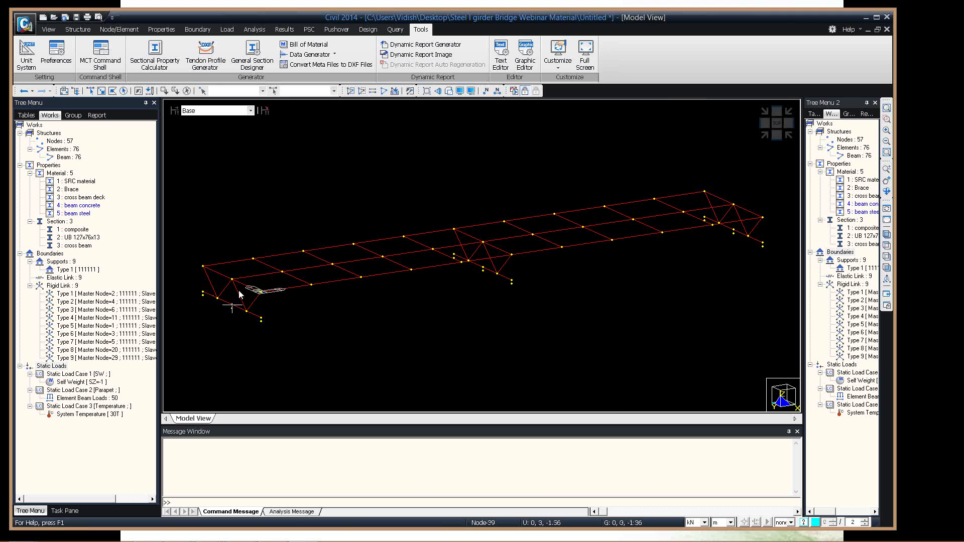
Review the defined static loads and examine the beam load table of the Parapet case, ending in the model view.
{"action": "middle_click_drag", "start_coordinate": [353, 296], "coordinate": [384, 309], "text": "ctrl"}
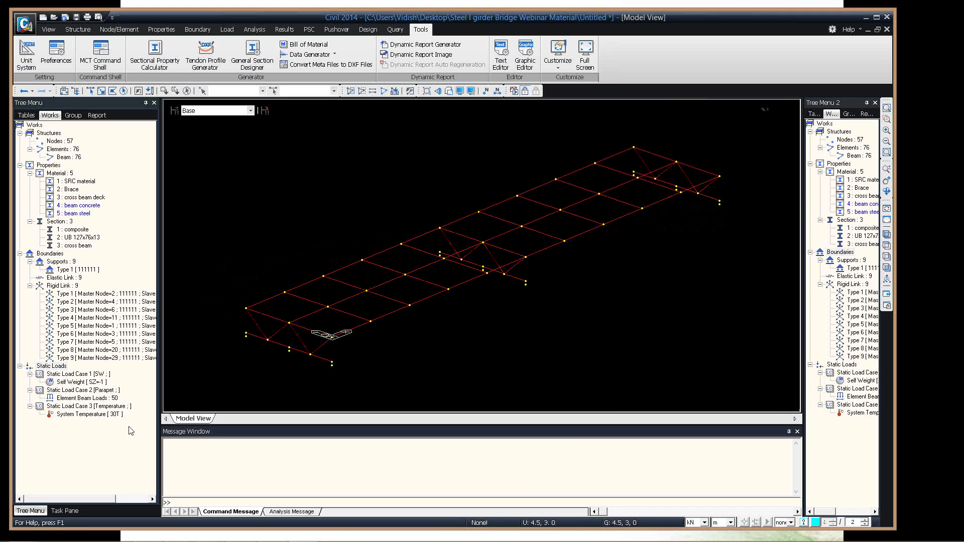
{"action": "left_click", "coordinate": [61, 414]}
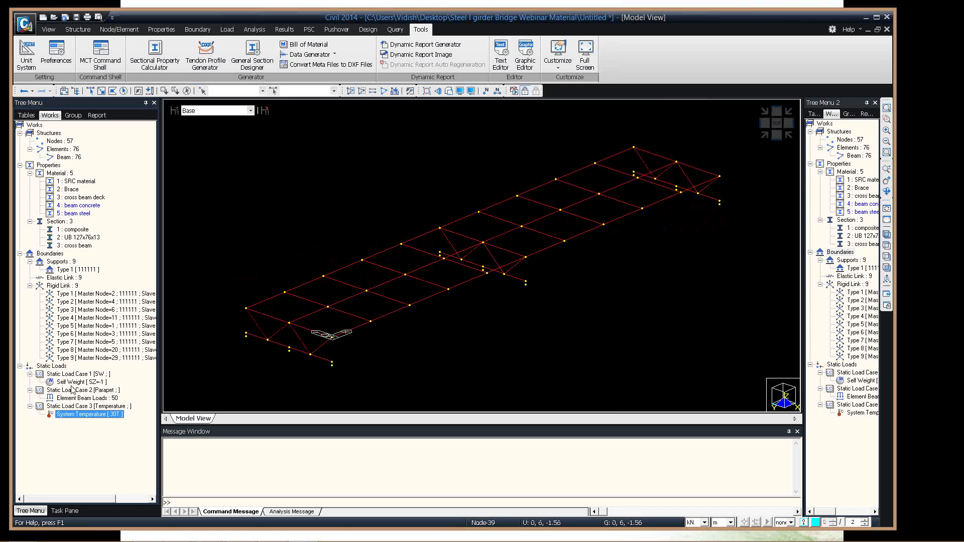
{"action": "left_click", "coordinate": [66, 383]}
{"action": "left_click", "coordinate": [61, 398]}
{"action": "right_click", "coordinate": [85, 398]}
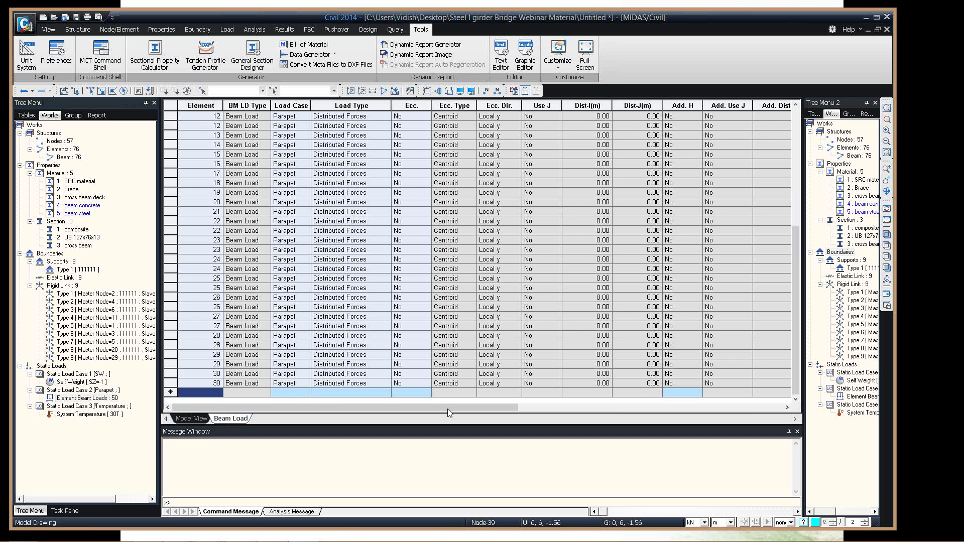
{"action": "left_click_drag", "start_coordinate": [449, 408], "coordinate": [668, 407]}
{"action": "left_click", "coordinate": [358, 408]}
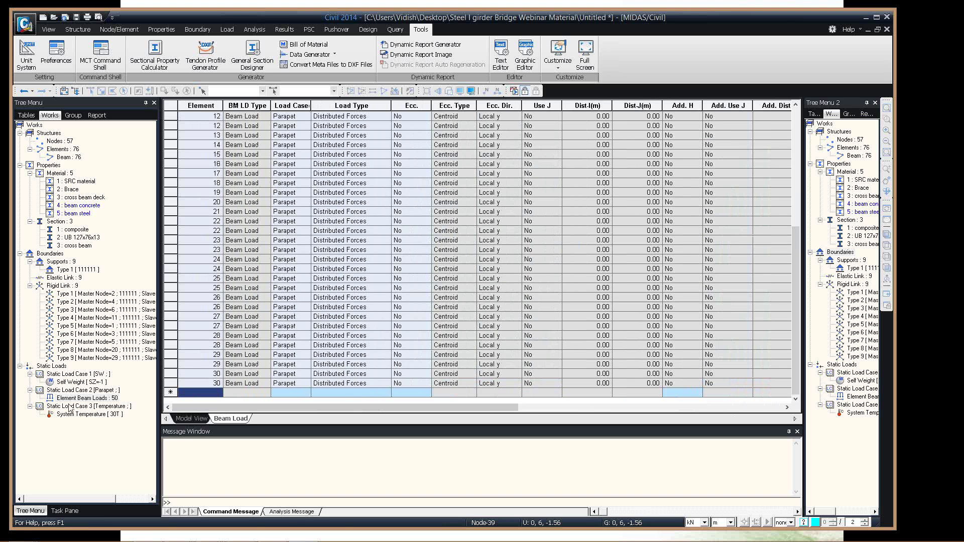
{"action": "right_click", "coordinate": [77, 398]}
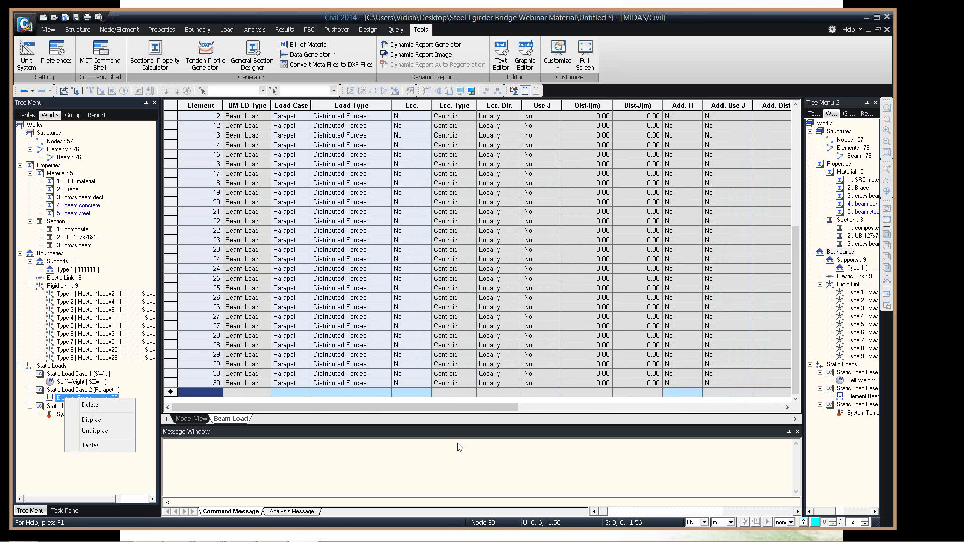
{"action": "left_click", "coordinate": [404, 412]}
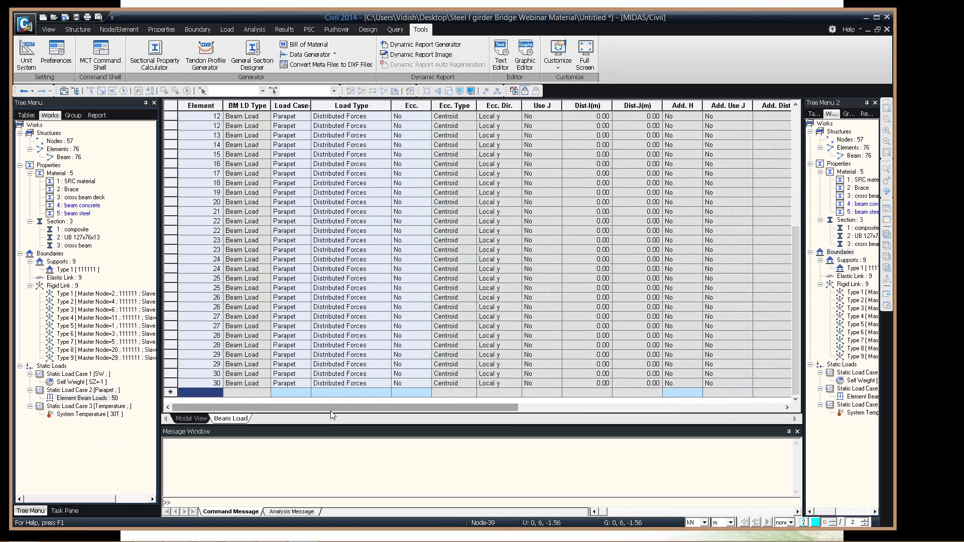
{"action": "left_click", "coordinate": [182, 419]}
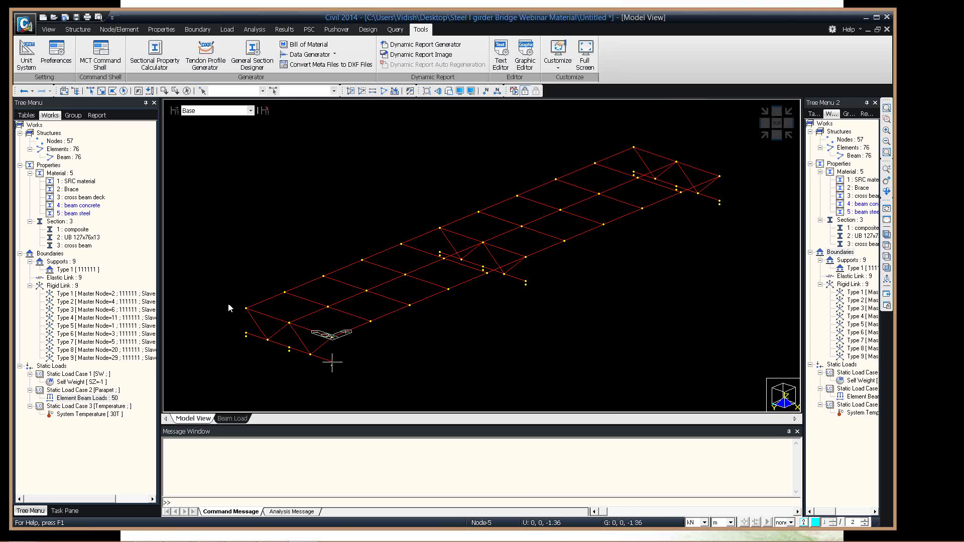
Start adding a time dependent creep/shrinkage material and set its code to European.
{"action": "left_click", "coordinate": [162, 29]}
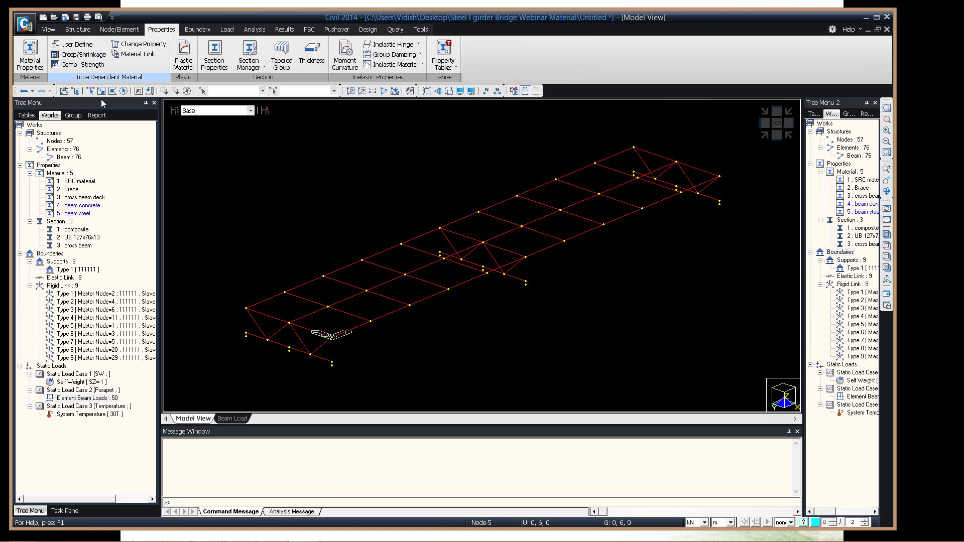
{"action": "left_click", "coordinate": [83, 54]}
{"action": "left_click_drag", "start_coordinate": [408, 218], "coordinate": [343, 157]}
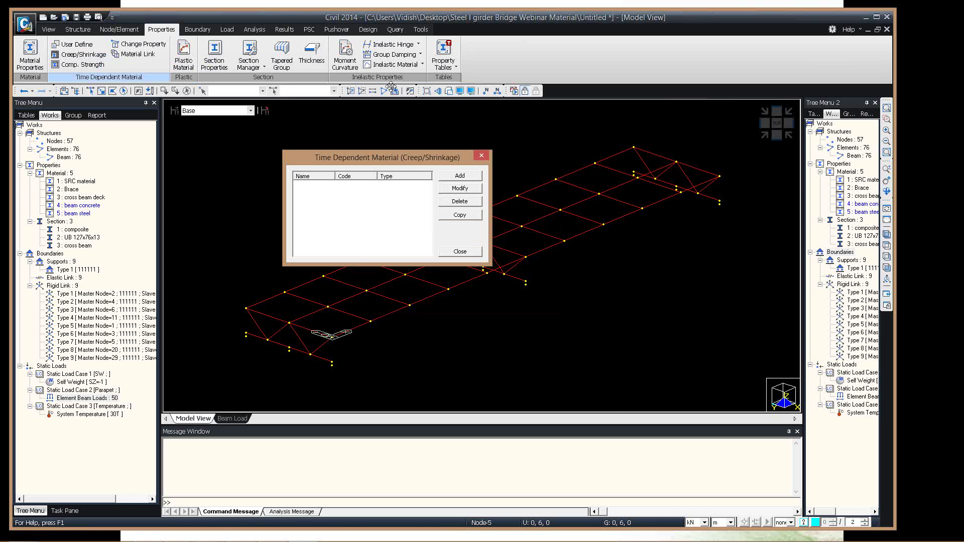
{"action": "left_click_drag", "start_coordinate": [668, 115], "coordinate": [581, 170]}
{"action": "left_click", "coordinate": [589, 144]}
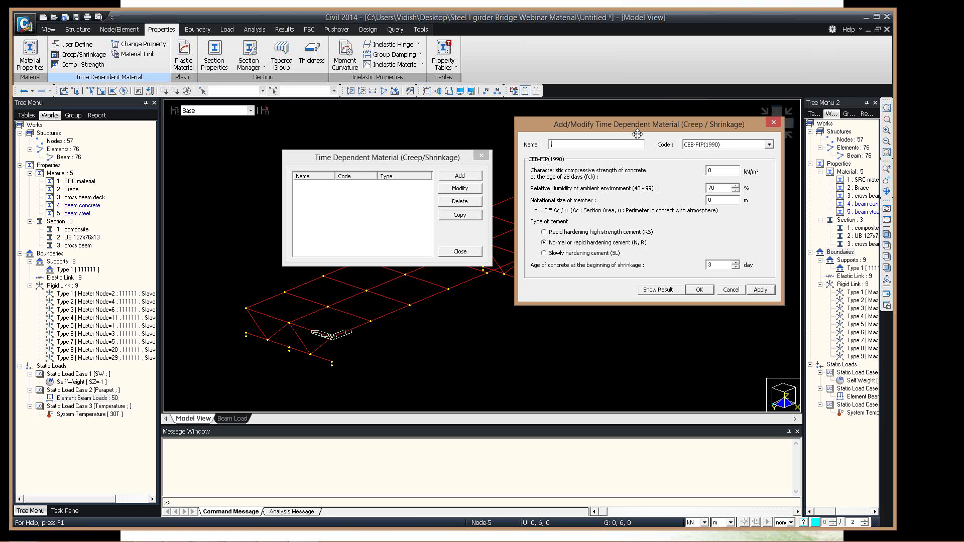
{"action": "left_click_drag", "start_coordinate": [592, 124], "coordinate": [446, 123]}
{"action": "left_click", "coordinate": [571, 145]}
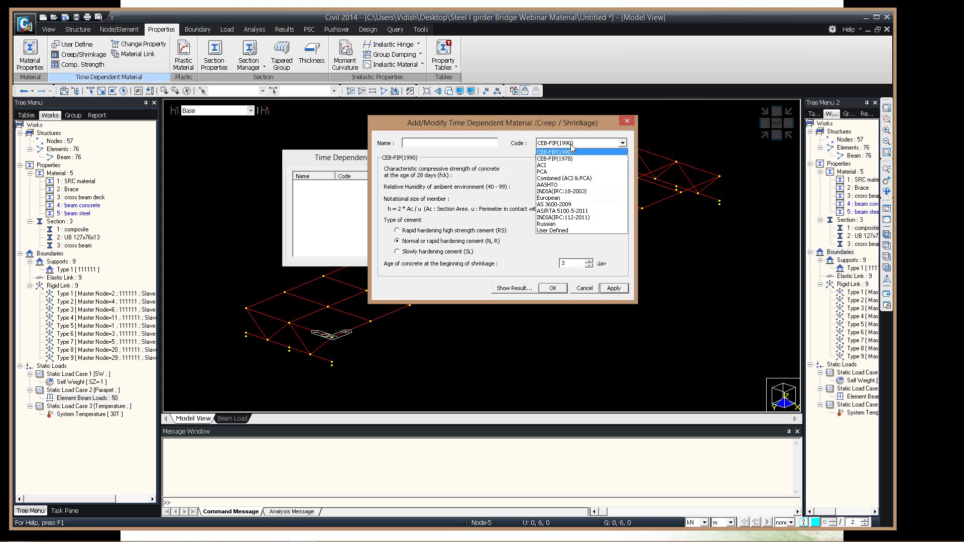
{"action": "left_click", "coordinate": [580, 197]}
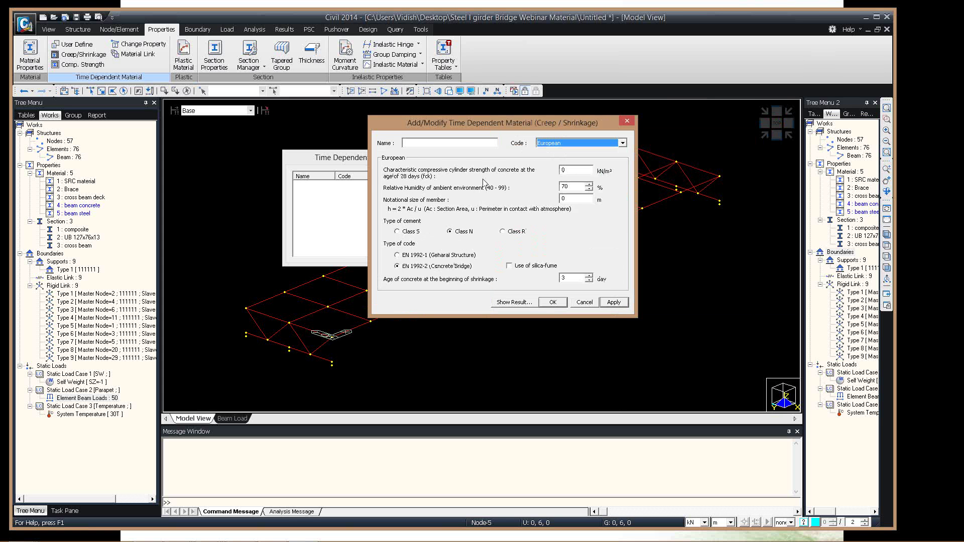
Examine the available creep/shrinkage codes and the cement and EN 1992 code type options of the European code.
{"action": "left_click", "coordinate": [425, 144]}
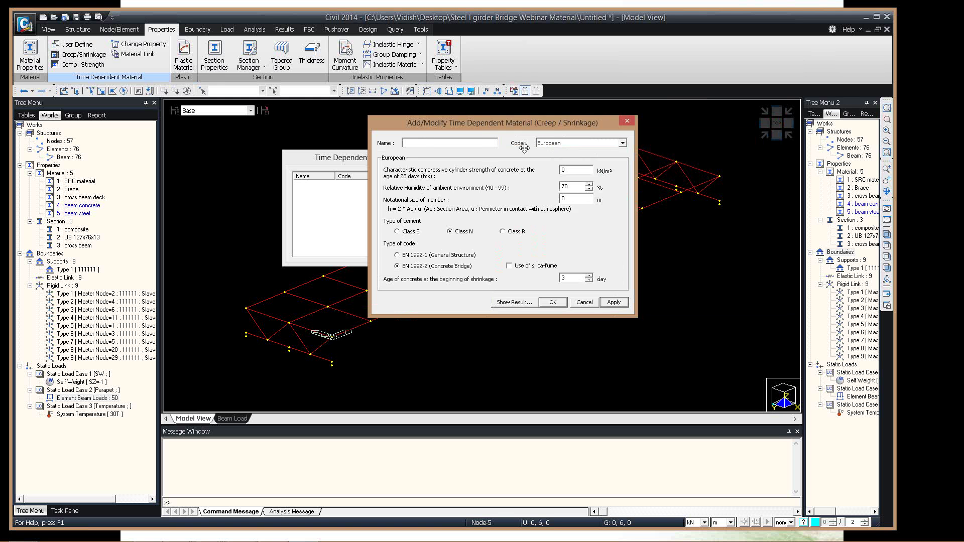
{"action": "left_click", "coordinate": [574, 144]}
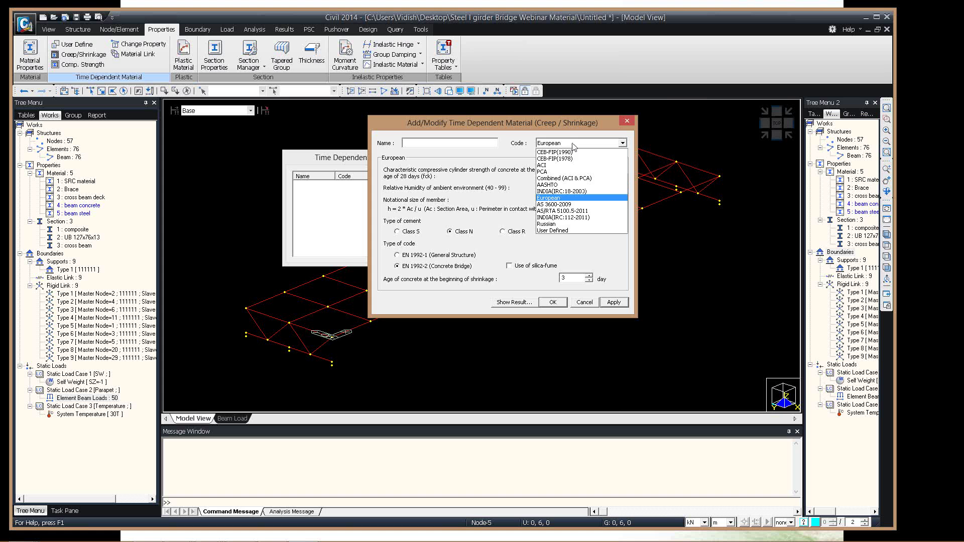
{"action": "left_click", "coordinate": [574, 145]}
{"action": "left_click", "coordinate": [549, 146]}
{"action": "left_click", "coordinate": [549, 198]}
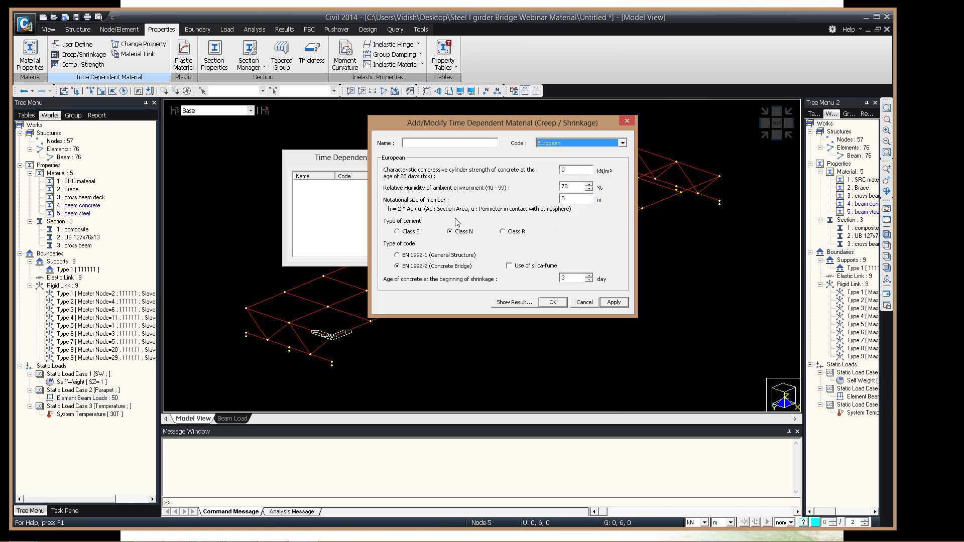
{"action": "left_click", "coordinate": [574, 144]}
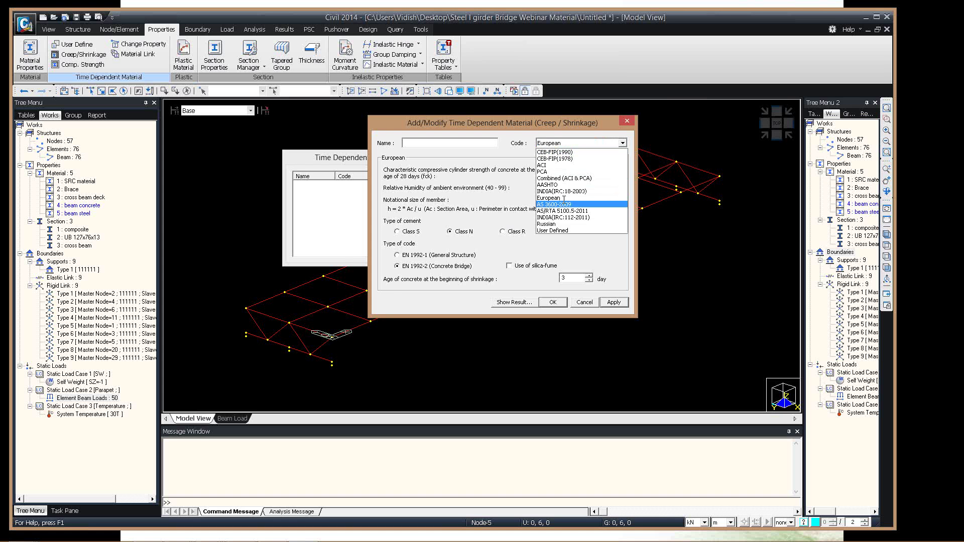
{"action": "left_click", "coordinate": [563, 198]}
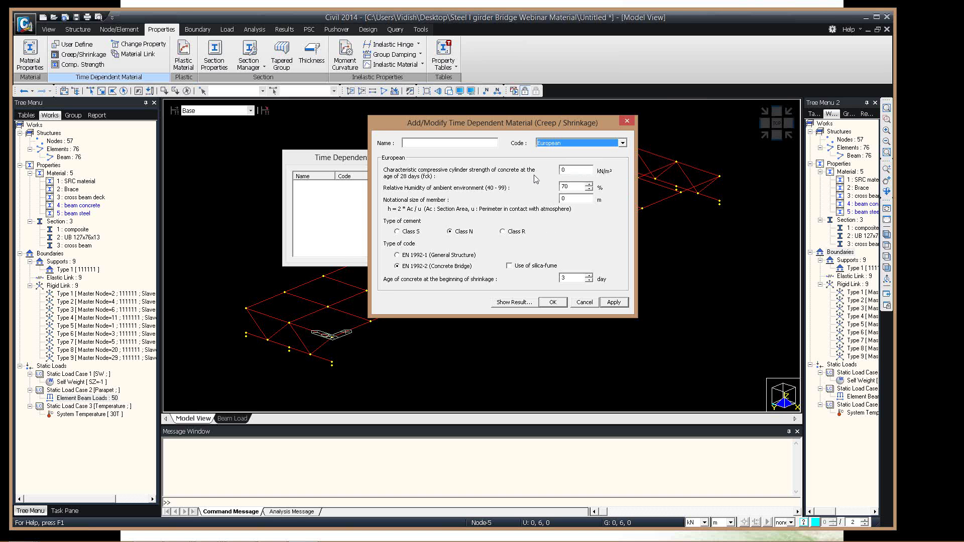
{"action": "left_click", "coordinate": [416, 266]}
{"action": "left_click", "coordinate": [418, 253]}
{"action": "left_click", "coordinate": [416, 266]}
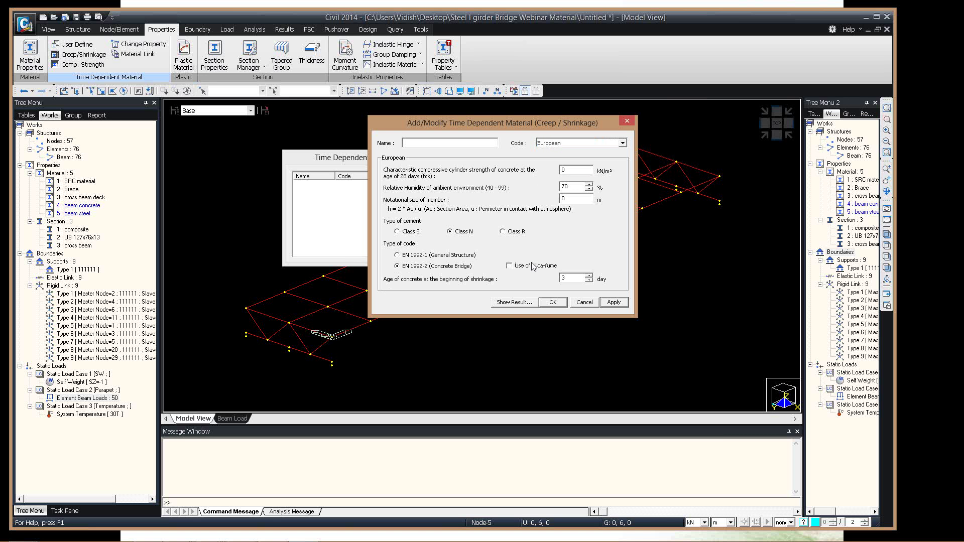
Add a creep/shrinkage material named Creep with code CEB-FIP(1990), 28-day compressive strength 25000 kN/m² and notational size 1 m.
{"action": "left_click", "coordinate": [577, 144]}
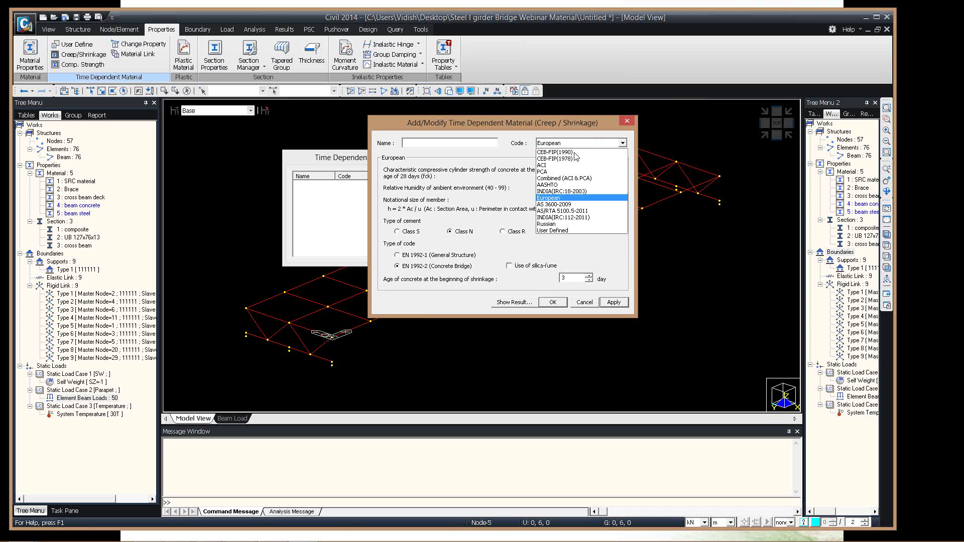
{"action": "left_click", "coordinate": [575, 152]}
{"action": "left_click", "coordinate": [420, 145]}
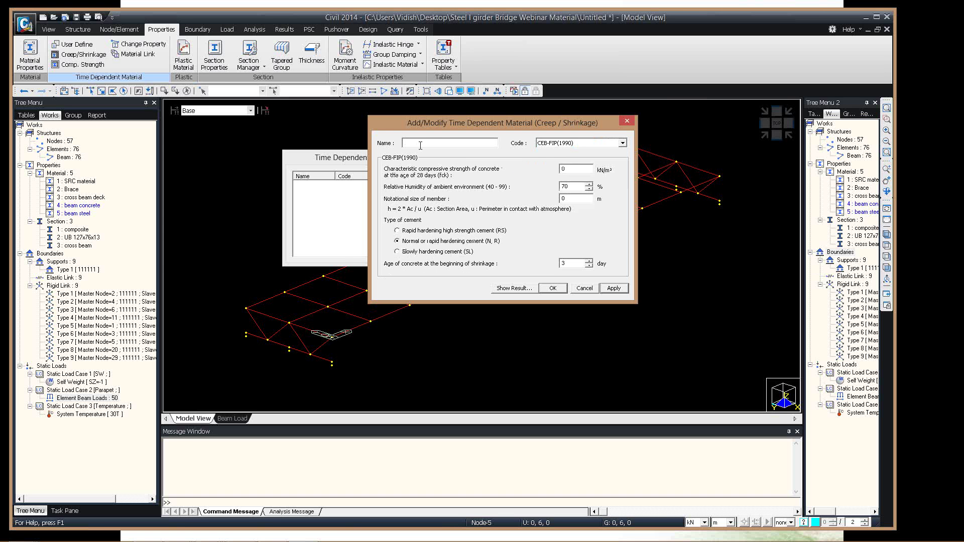
{"action": "type", "text": "Creep"}
{"action": "double_click", "coordinate": [576, 172]}
{"action": "type", "text": "25000"}
{"action": "double_click", "coordinate": [574, 199]}
{"action": "type", "text": "1"}
{"action": "left_click", "coordinate": [552, 288]}
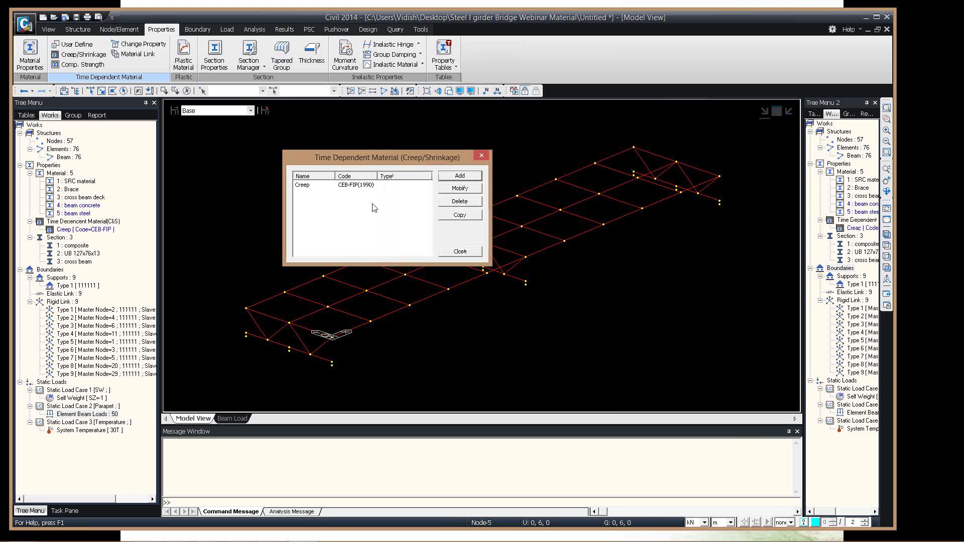
{"action": "left_click", "coordinate": [458, 252]}
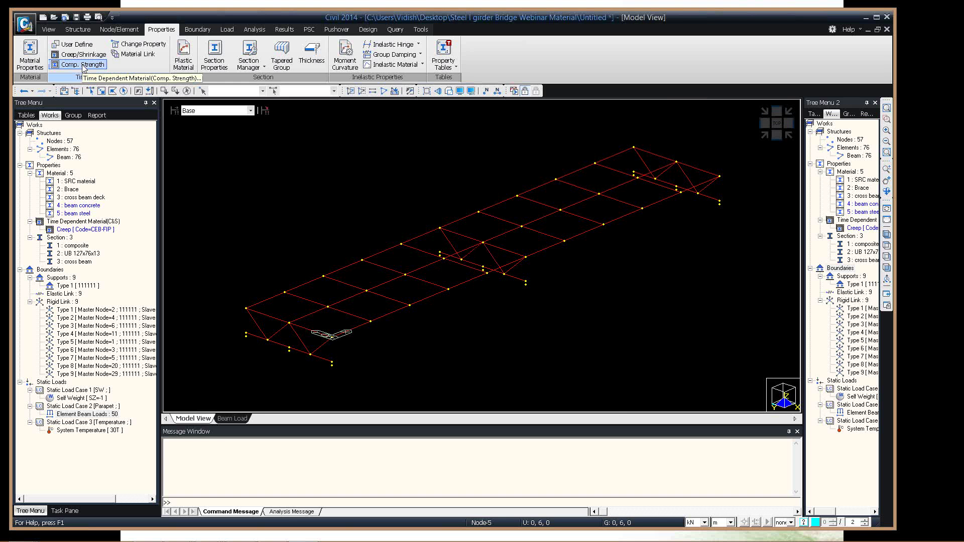
Start adding a time dependent compressive strength material named Str and set its code to CEB-FIP.
{"action": "left_click", "coordinate": [82, 65]}
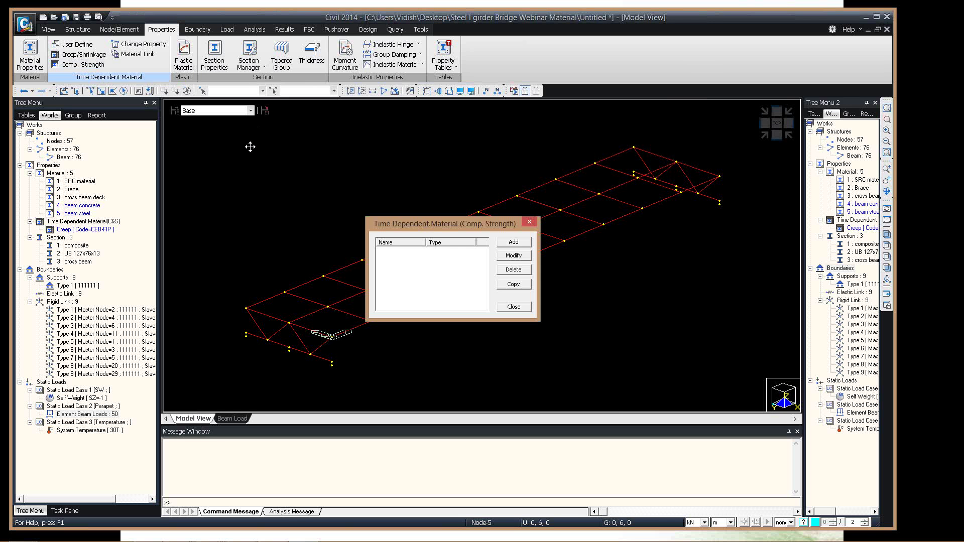
{"action": "left_click_drag", "start_coordinate": [250, 147], "coordinate": [250, 147]}
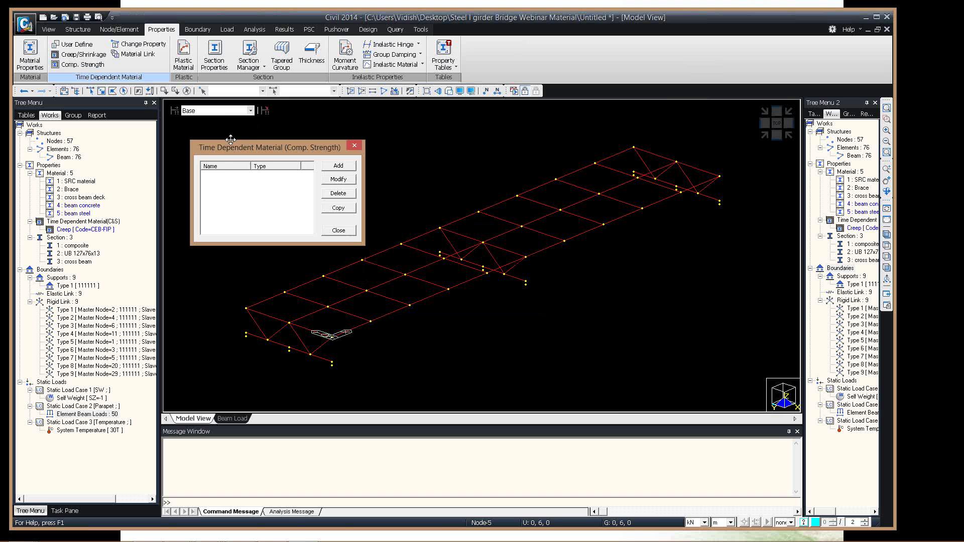
{"action": "left_click", "coordinate": [334, 169]}
{"action": "left_click_drag", "start_coordinate": [259, 88], "coordinate": [539, 151]}
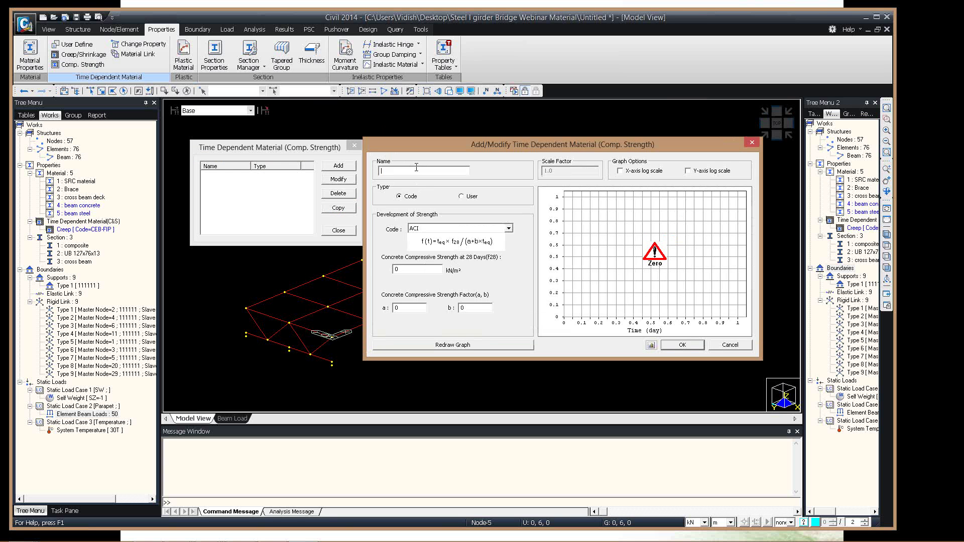
{"action": "left_click_drag", "start_coordinate": [426, 146], "coordinate": [475, 143]}
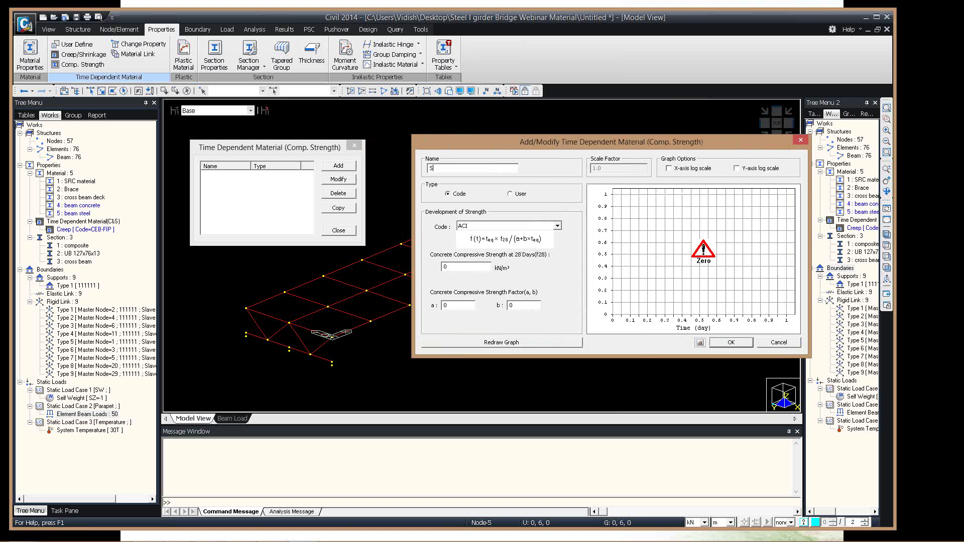
{"action": "left_click", "coordinate": [506, 226]}
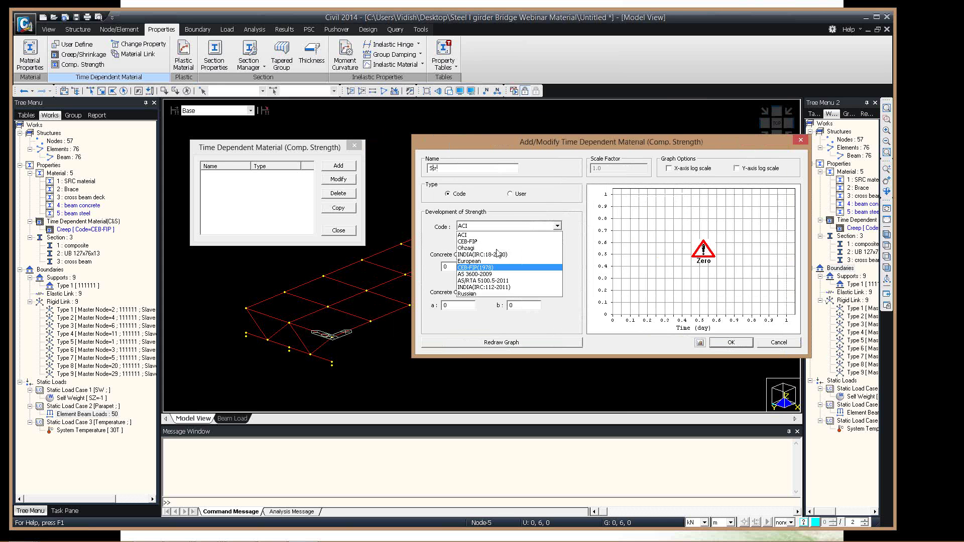
{"action": "left_click", "coordinate": [502, 242]}
Set the mean 28-day compressive strength of Str to 33000 kN/m², redraw its strength graph and save the material.
{"action": "double_click", "coordinate": [470, 268]}
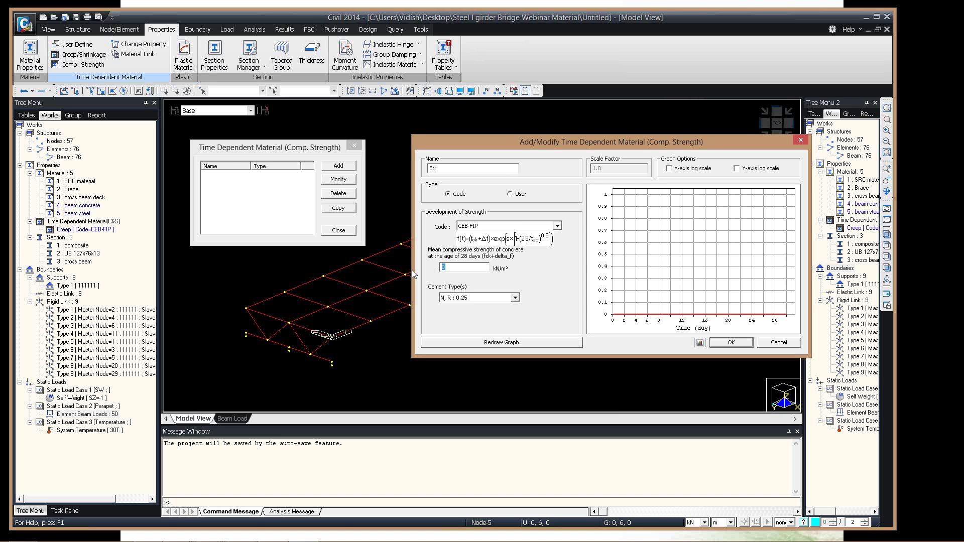
{"action": "type", "text": "33000"}
{"action": "left_click", "coordinate": [523, 343]}
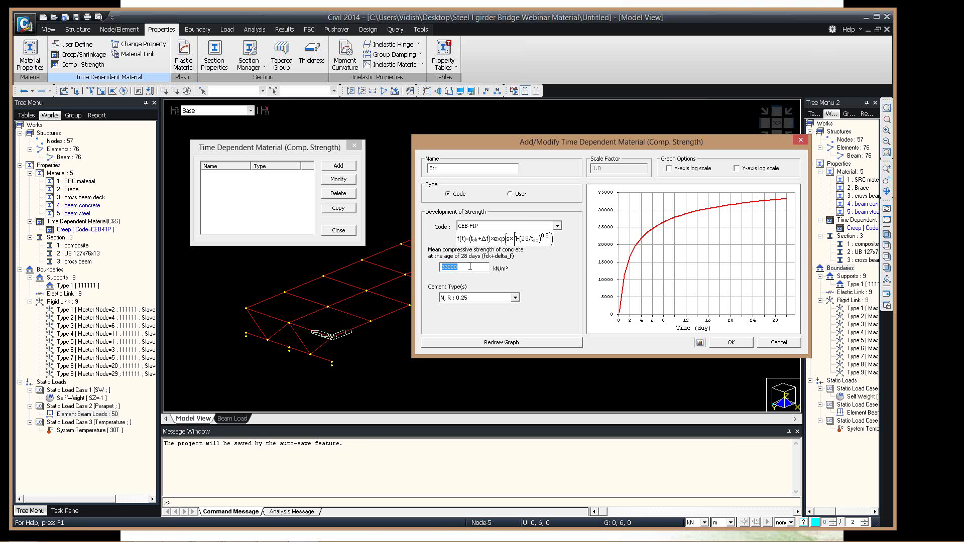
{"action": "left_click", "coordinate": [470, 267]}
{"action": "double_click", "coordinate": [449, 267]}
{"action": "left_click", "coordinate": [730, 343]}
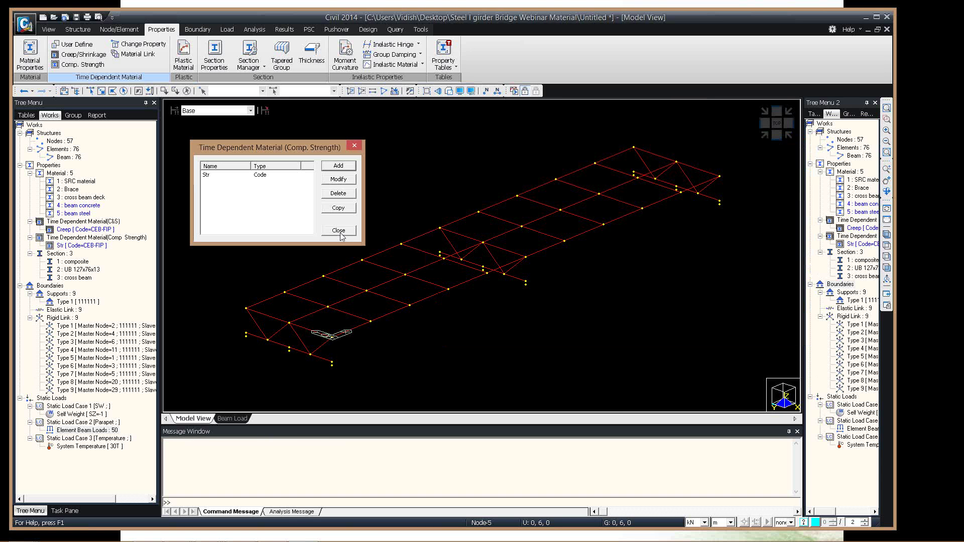
{"action": "left_click", "coordinate": [339, 229]}
Link the Creep creep/shrinkage and Str compressive strength properties to the beam concrete material.
{"action": "left_click", "coordinate": [134, 54]}
{"action": "left_click", "coordinate": [101, 144]}
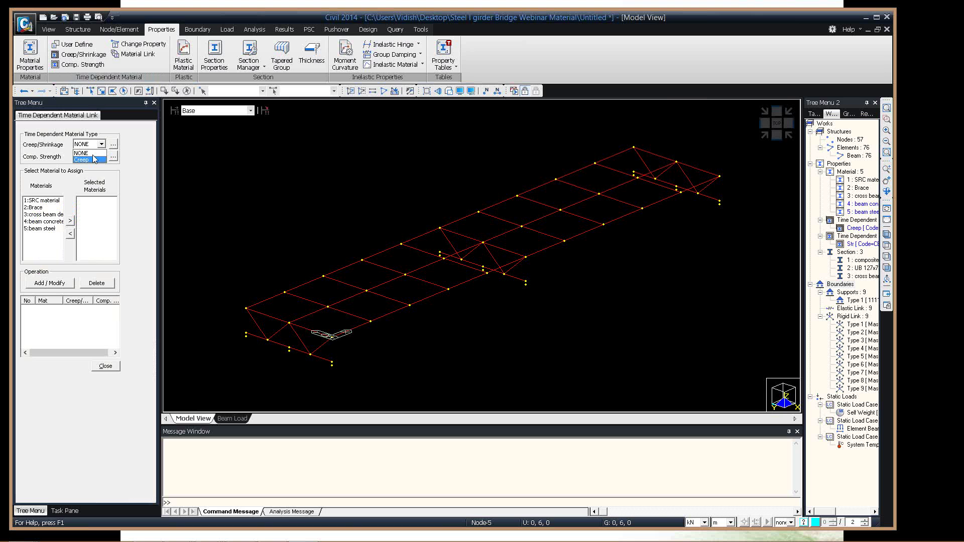
{"action": "left_click", "coordinate": [93, 159]}
{"action": "left_click", "coordinate": [93, 156]}
{"action": "left_click", "coordinate": [92, 171]}
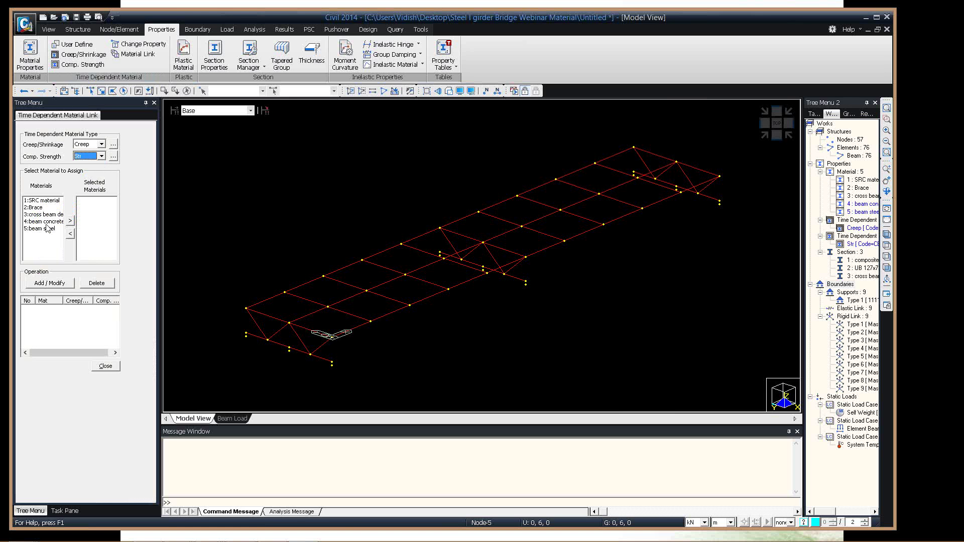
{"action": "left_click", "coordinate": [44, 221]}
{"action": "left_click", "coordinate": [70, 220]}
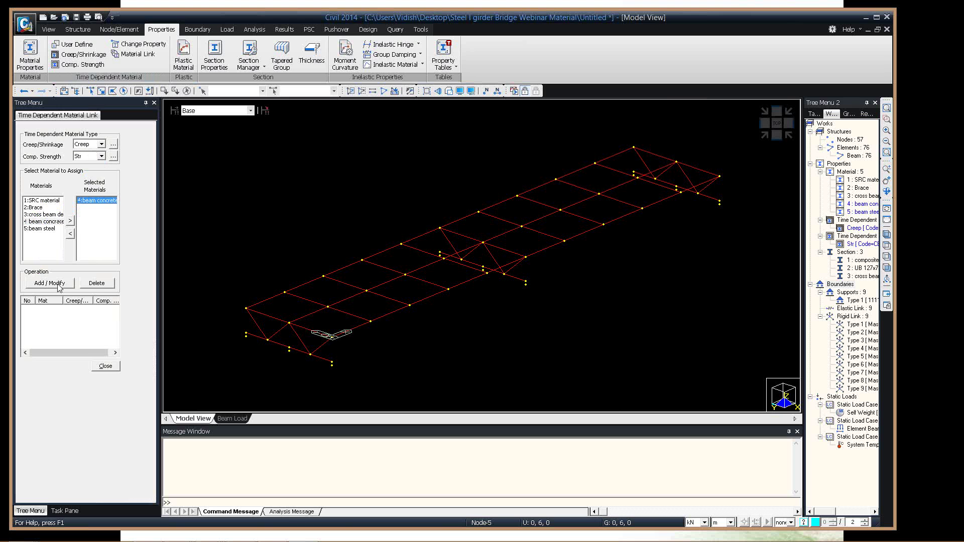
{"action": "left_click", "coordinate": [59, 284]}
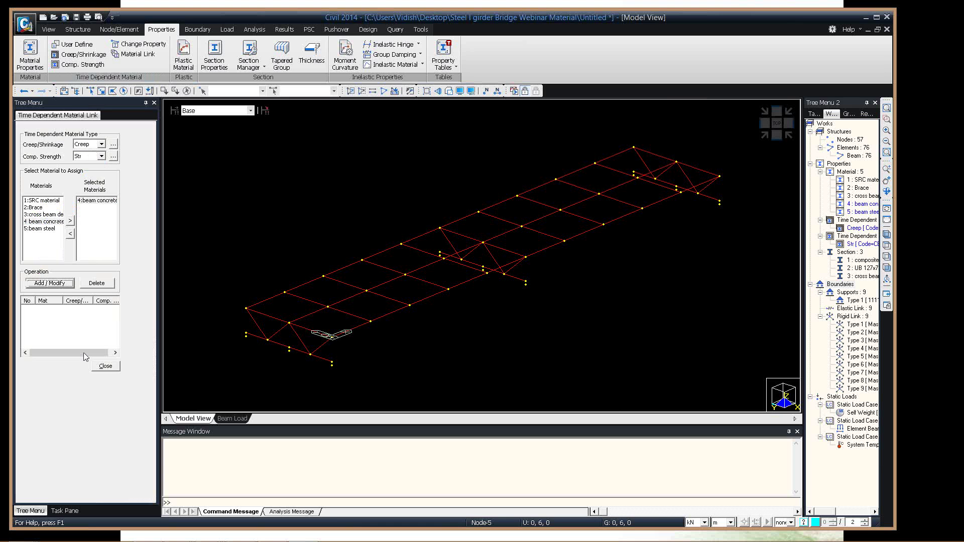
{"action": "left_click", "coordinate": [105, 366]}
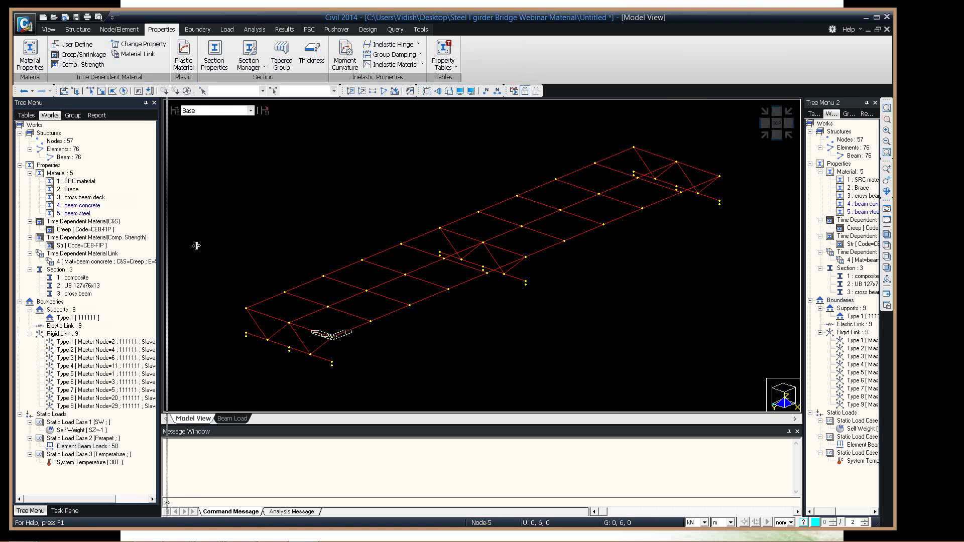
Widen the works tree and review the beam materials, their time dependent properties and the cross beam elements in the model.
{"action": "left_click_drag", "start_coordinate": [196, 246], "coordinate": [196, 245]}
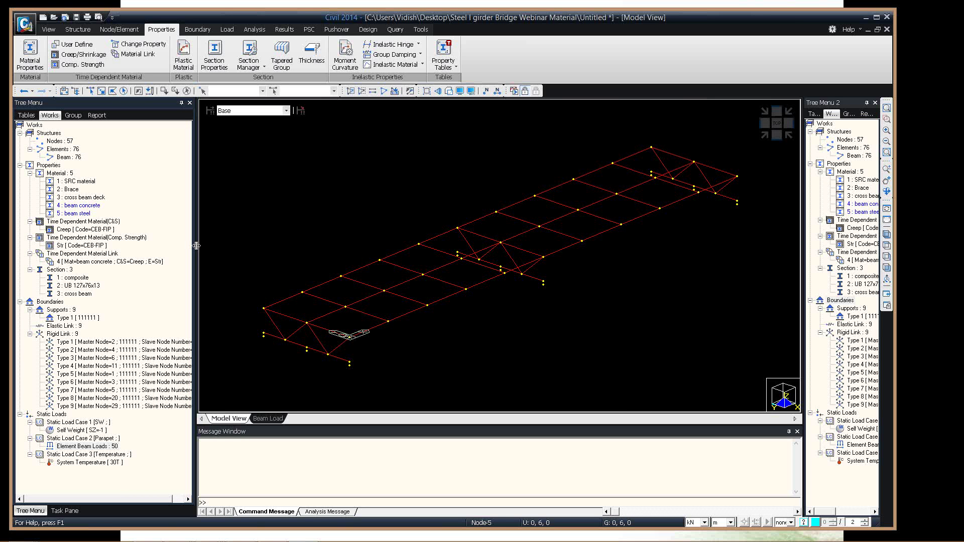
{"action": "left_click", "coordinate": [72, 206]}
{"action": "left_click", "coordinate": [69, 213]}
{"action": "left_click", "coordinate": [73, 222]}
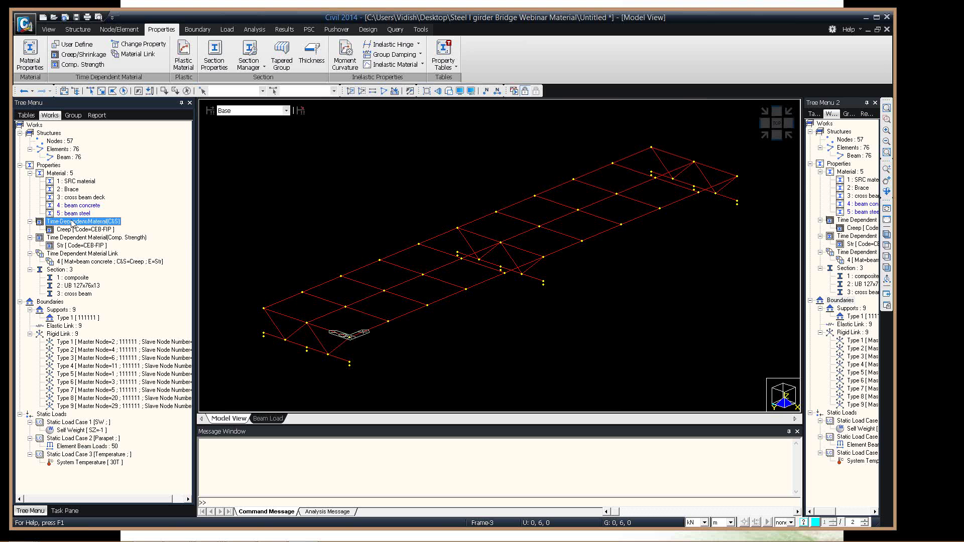
{"action": "left_click", "coordinate": [70, 230]}
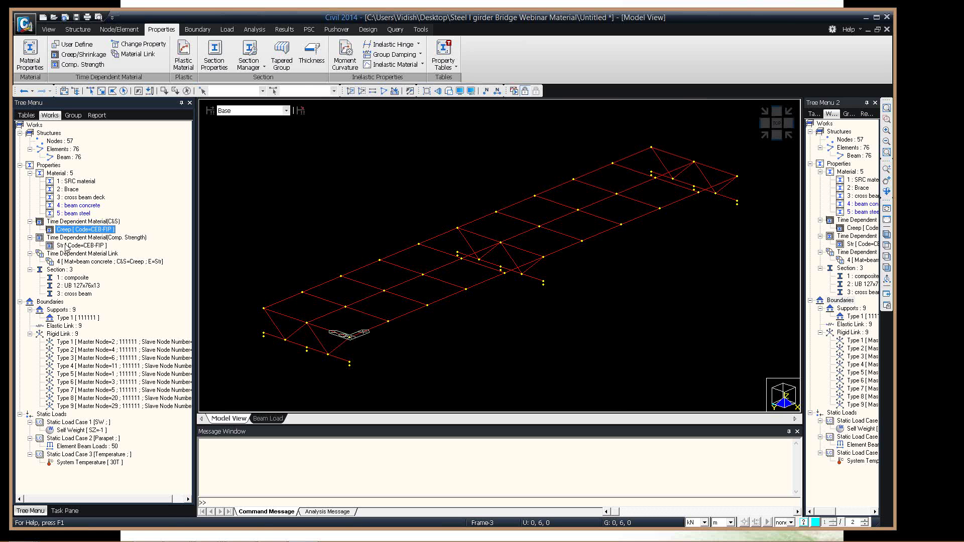
{"action": "key", "text": "Down"}
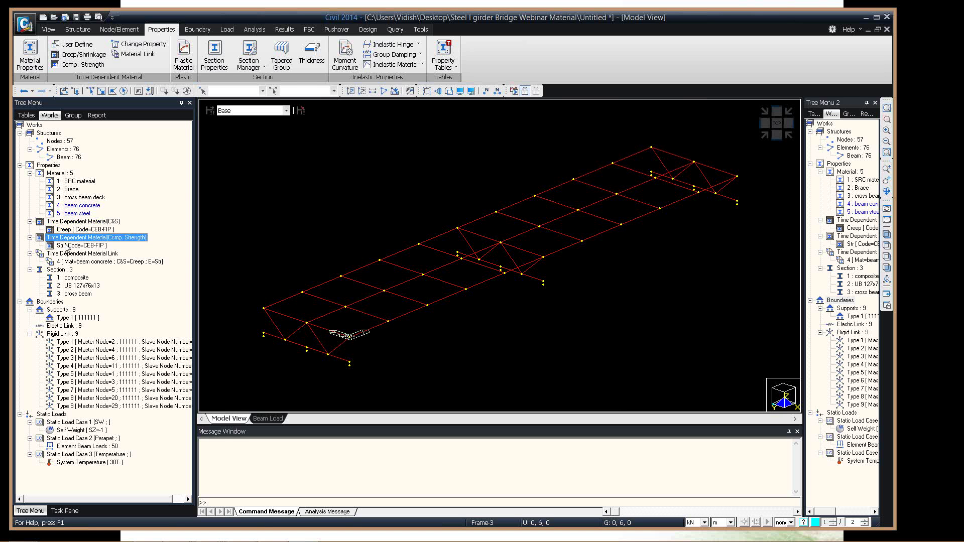
{"action": "left_click", "coordinate": [79, 207]}
{"action": "key", "text": "Down"}
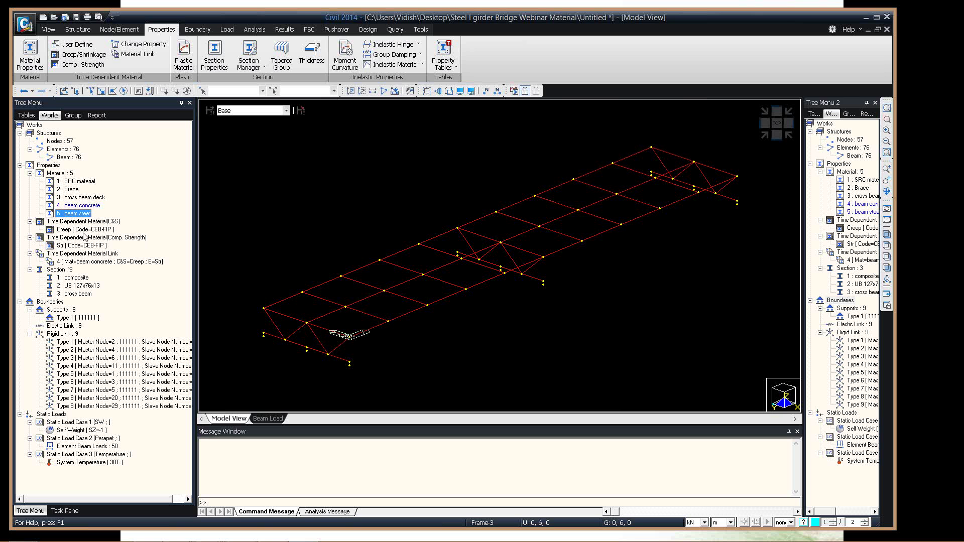
{"action": "key", "text": "Down"}
{"action": "key", "text": "Down"}
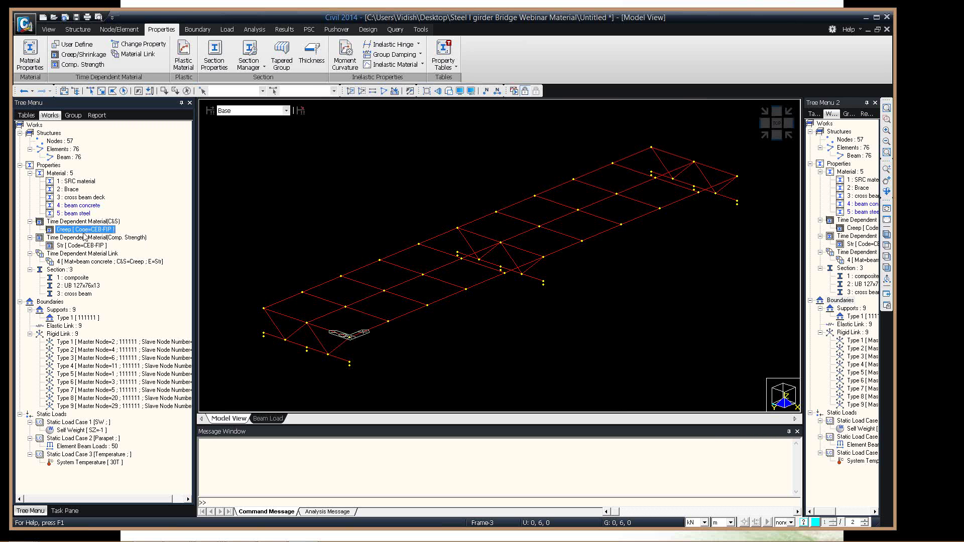
{"action": "left_click", "coordinate": [83, 207]}
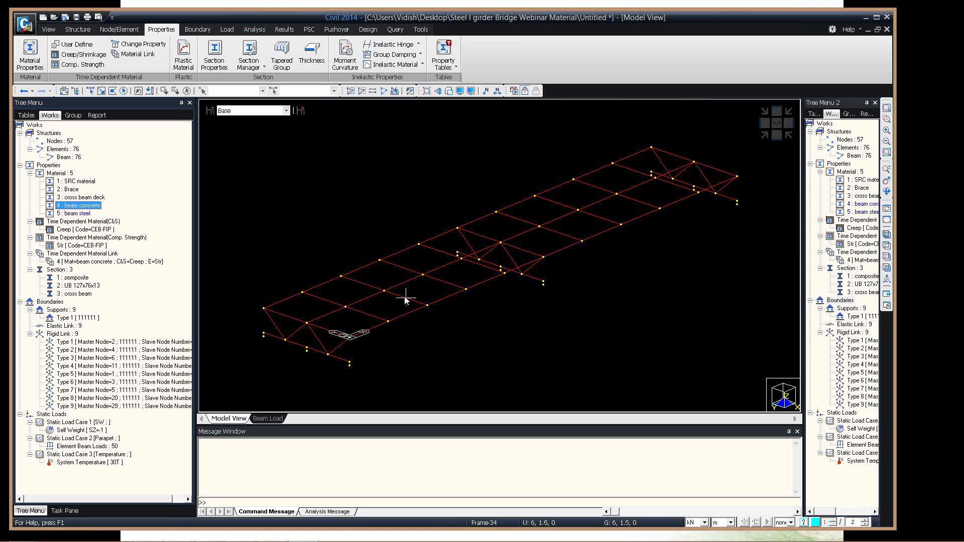
{"action": "mouse_move", "coordinate": [405, 299]}
{"action": "mouse_move", "coordinate": [353, 291]}
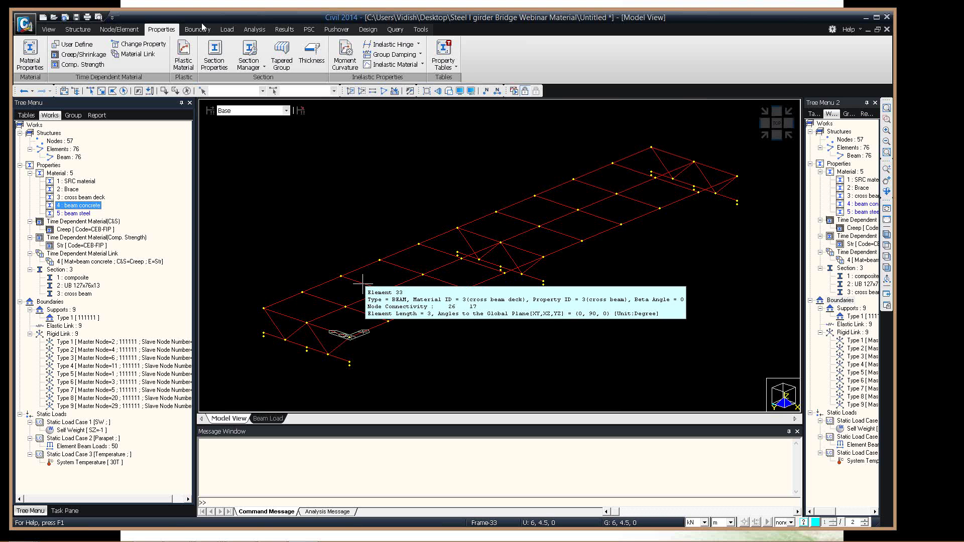
Add a construction stage named Stage 1 and activate the element group All in it at an age of 0 days.
{"action": "left_click", "coordinate": [210, 111]}
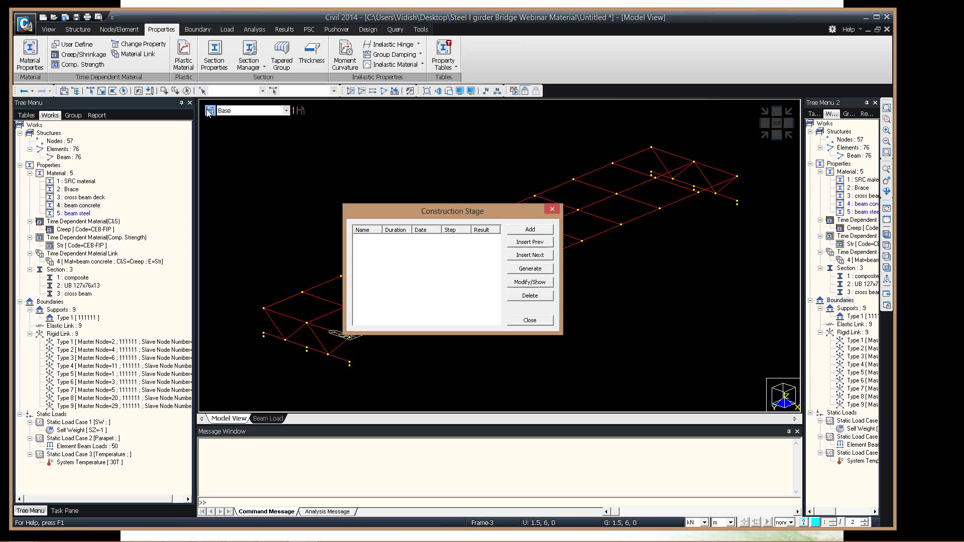
{"action": "left_click", "coordinate": [530, 231]}
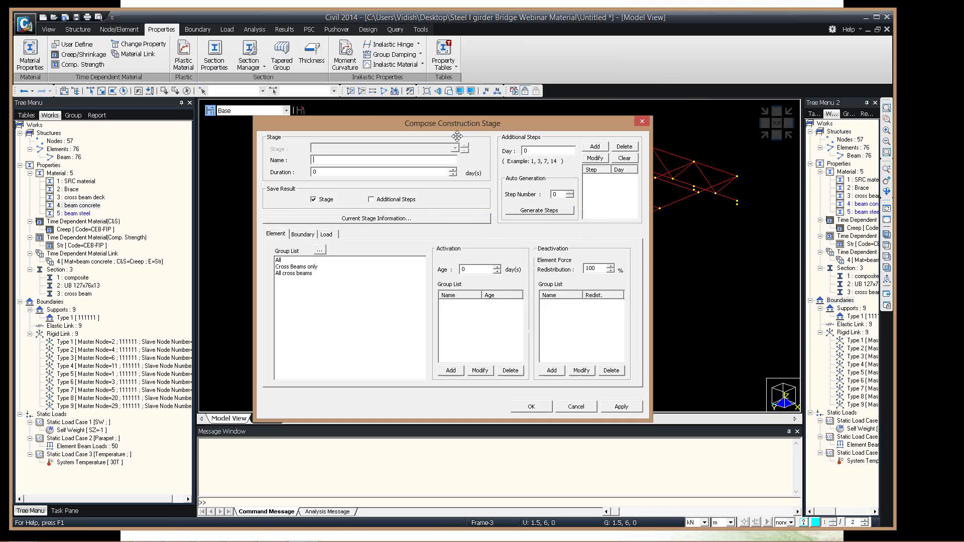
{"action": "left_click_drag", "start_coordinate": [456, 123], "coordinate": [470, 74]}
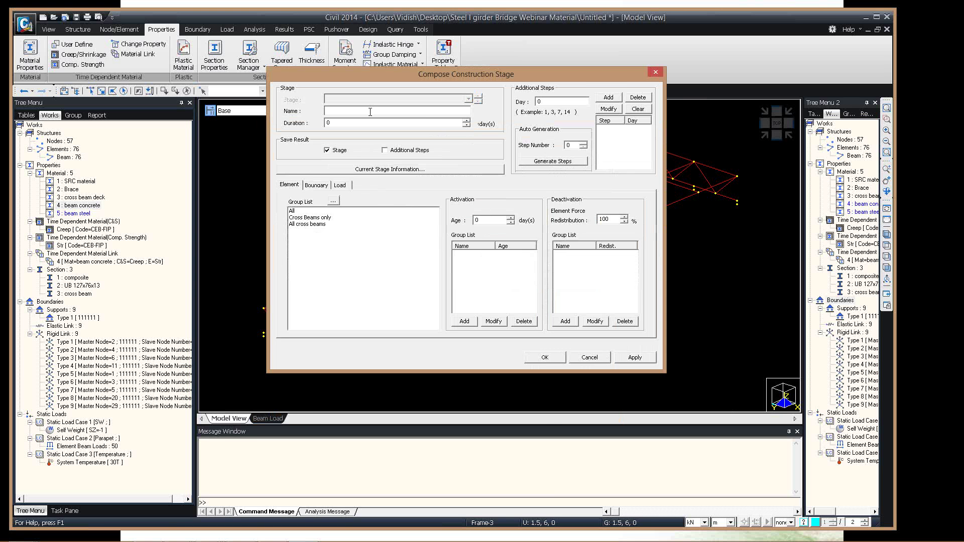
{"action": "type", "text": "Stage 1"}
{"action": "key", "text": "Tab"}
{"action": "left_click", "coordinate": [371, 211]}
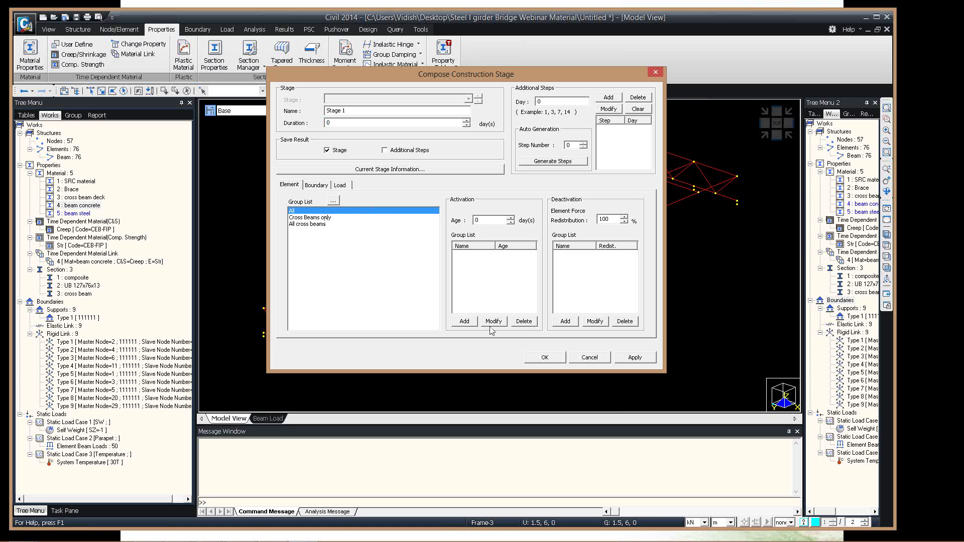
{"action": "left_click", "coordinate": [466, 322]}
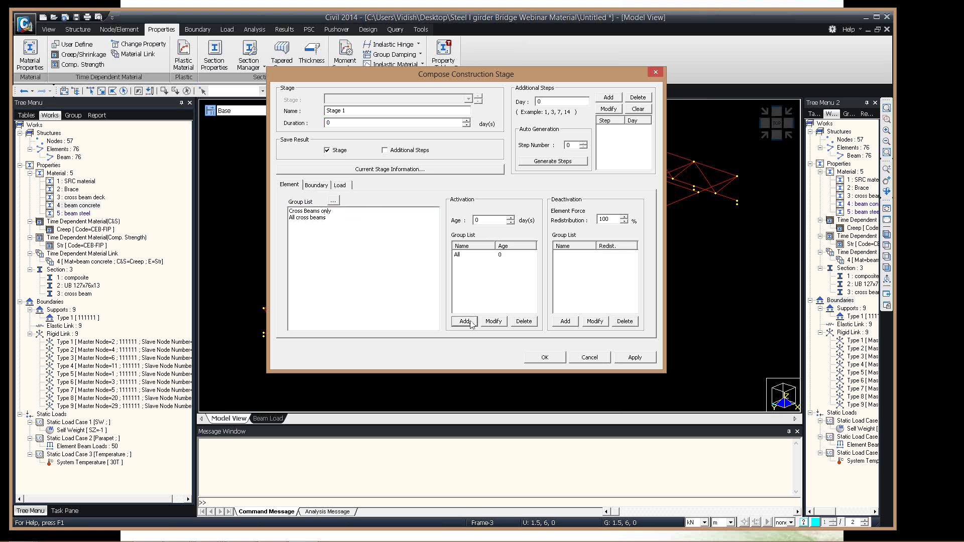
Activate the boundary group Bndr Group 1 in Stage 1 with the deformed support position.
{"action": "left_click", "coordinate": [316, 185]}
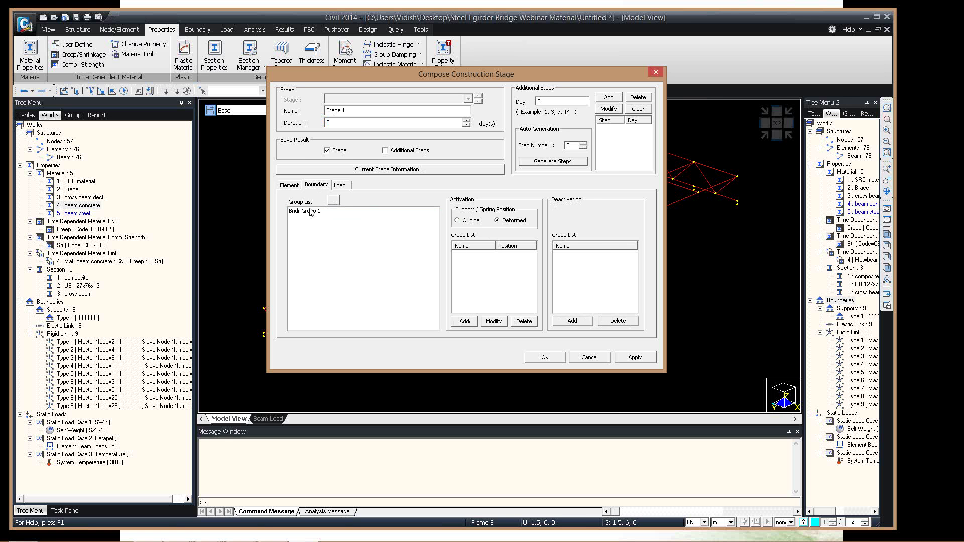
{"action": "left_click", "coordinate": [298, 185]}
{"action": "left_click", "coordinate": [466, 256]}
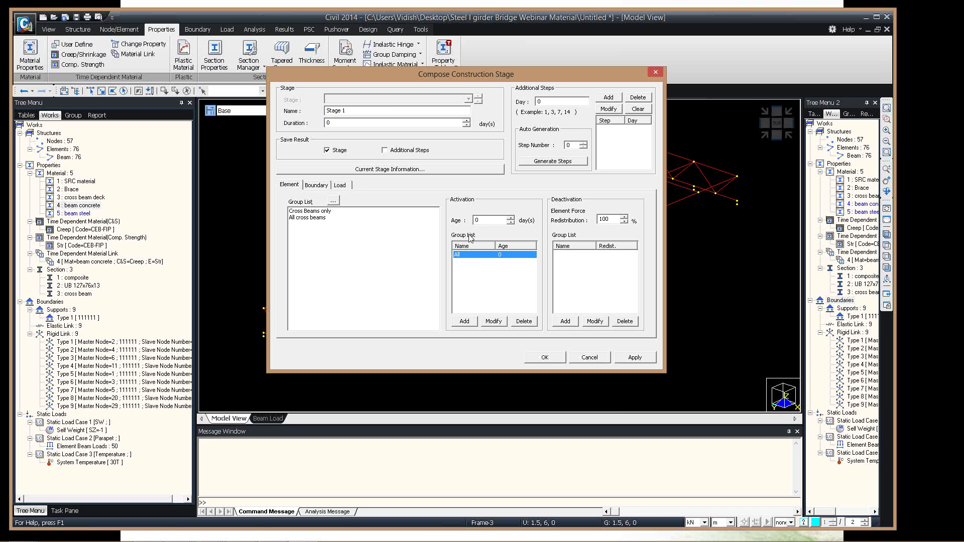
{"action": "left_click", "coordinate": [310, 185]}
{"action": "left_click", "coordinate": [307, 210]}
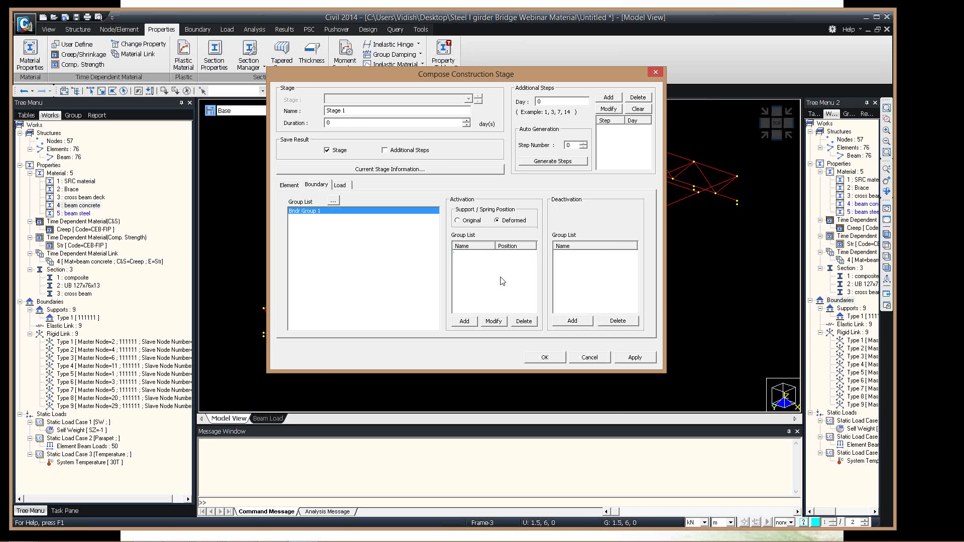
{"action": "left_click", "coordinate": [465, 321]}
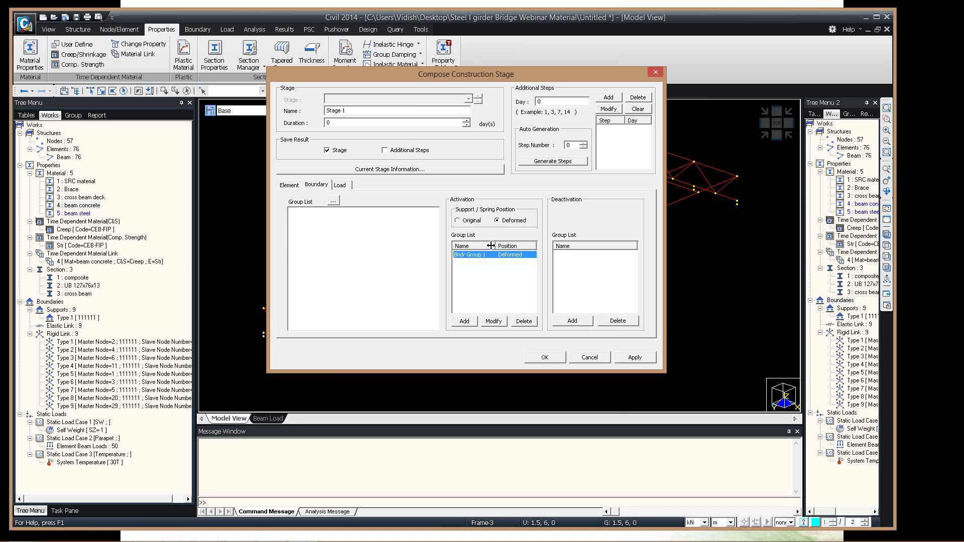
Activate the load group SW from the first day of Stage 1 and apply the stage.
{"action": "left_click", "coordinate": [340, 185]}
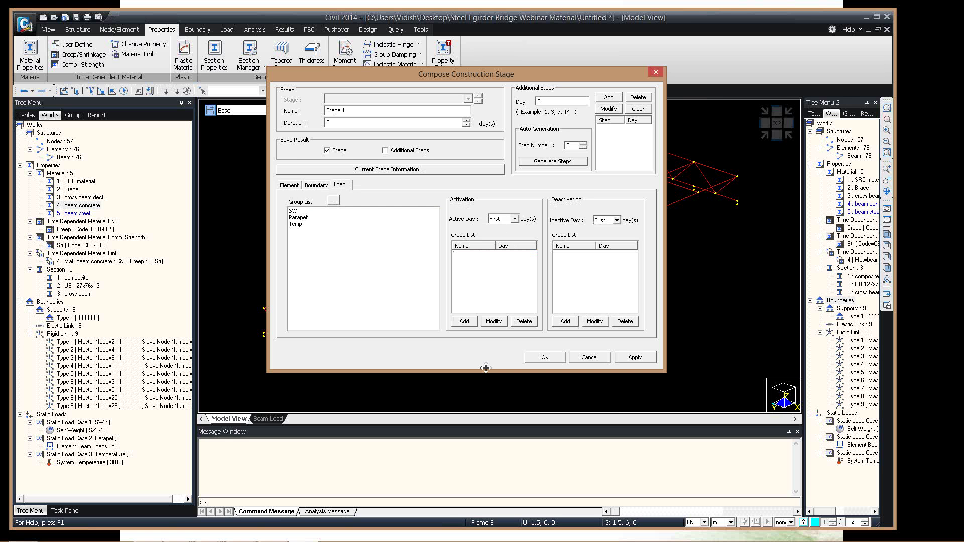
{"action": "left_click", "coordinate": [310, 211]}
{"action": "left_click", "coordinate": [465, 321]}
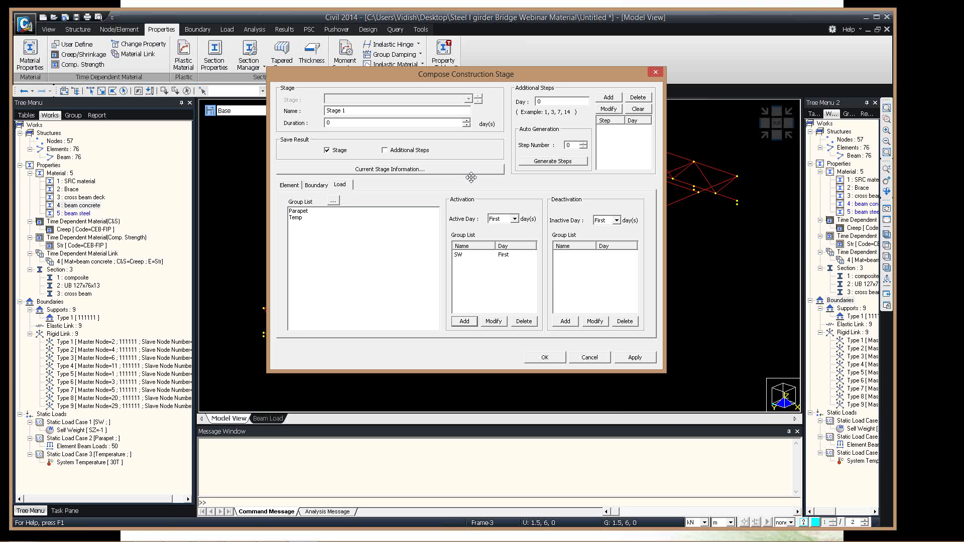
{"action": "left_click", "coordinate": [635, 358]}
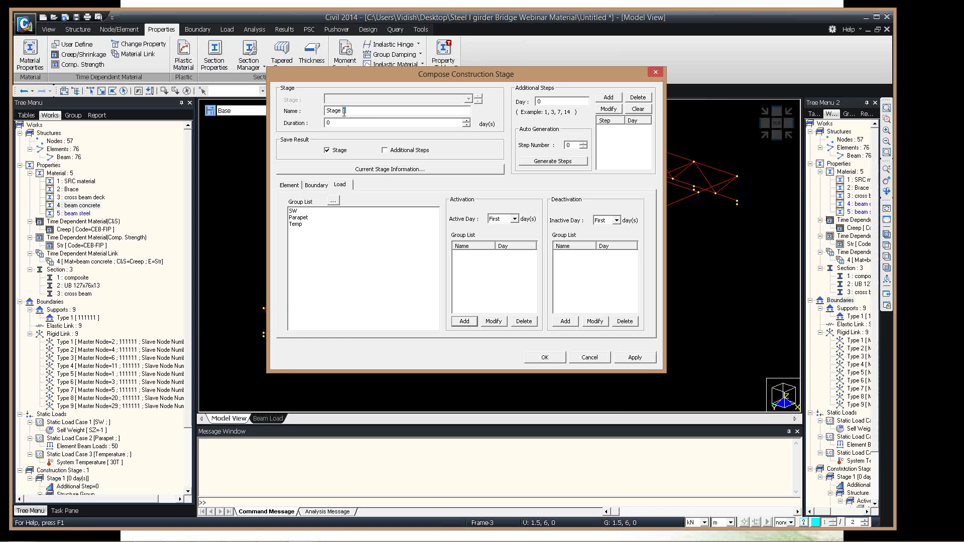
Name the next construction stage Stage 2 and set its duration to 30 days.
{"action": "type", "text": "2"}
{"action": "key", "text": "Tab"}
{"action": "type", "text": "3"}
Activate the element group Cross Beams only in Stage 2 with an age of 10 days.
{"action": "left_click", "coordinate": [295, 186]}
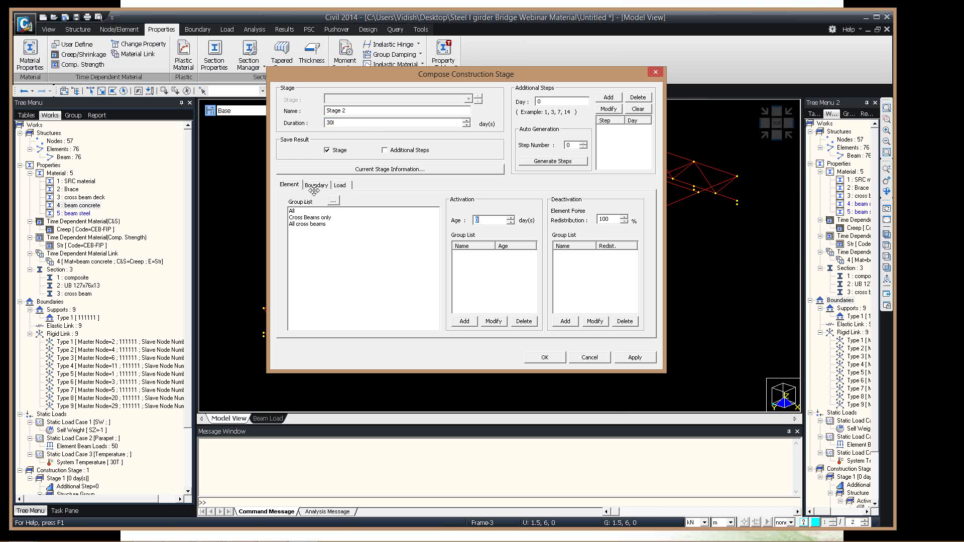
{"action": "left_click", "coordinate": [309, 219]}
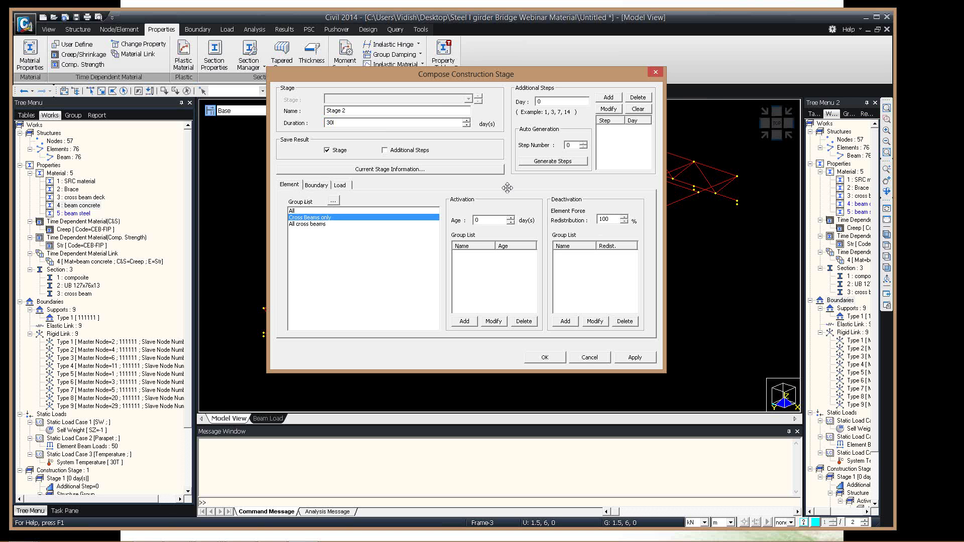
{"action": "left_click_drag", "start_coordinate": [486, 221], "coordinate": [410, 221]}
{"action": "type", "text": "10"}
{"action": "left_click", "coordinate": [463, 321]}
{"action": "left_click", "coordinate": [466, 255]}
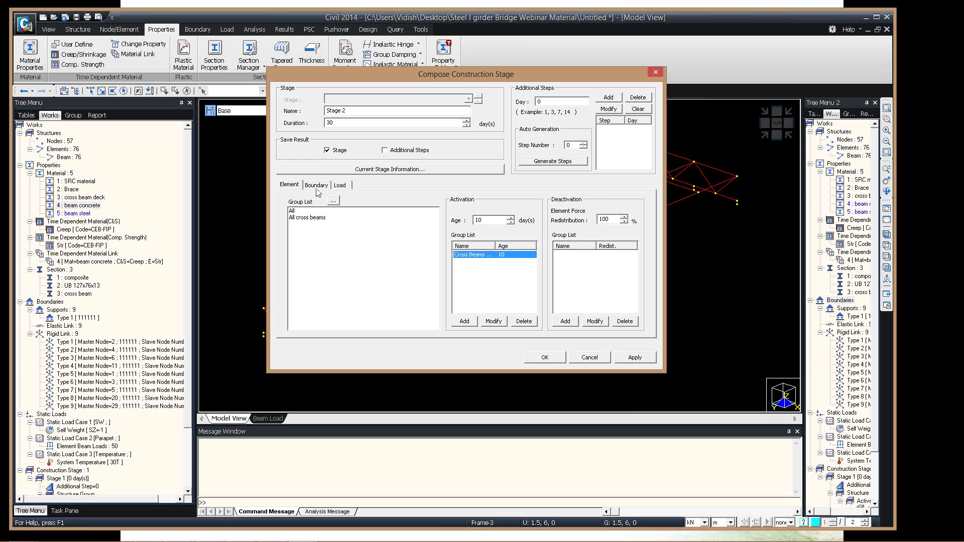
Activate the Parapet load group on the last day of Stage 2 and apply the stage.
{"action": "left_click", "coordinate": [340, 186]}
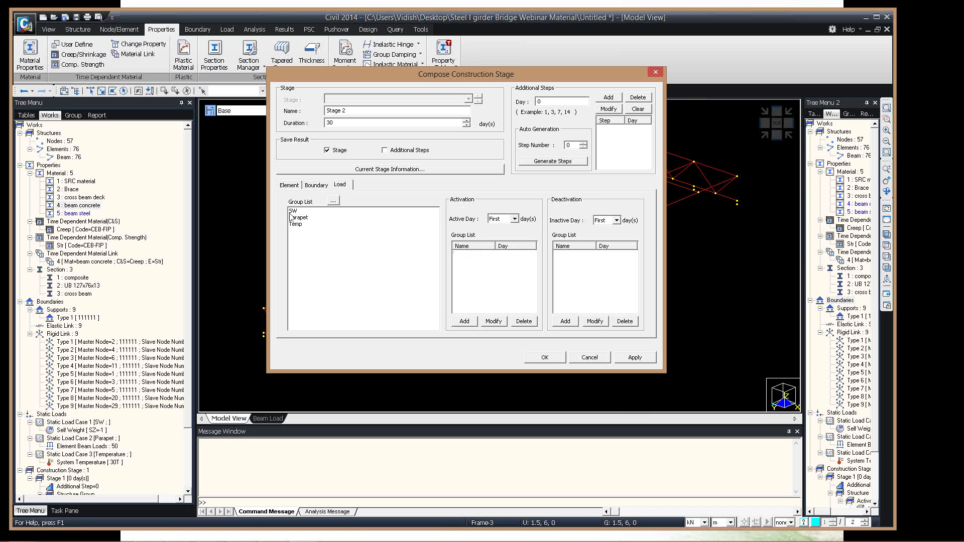
{"action": "left_click", "coordinate": [330, 218]}
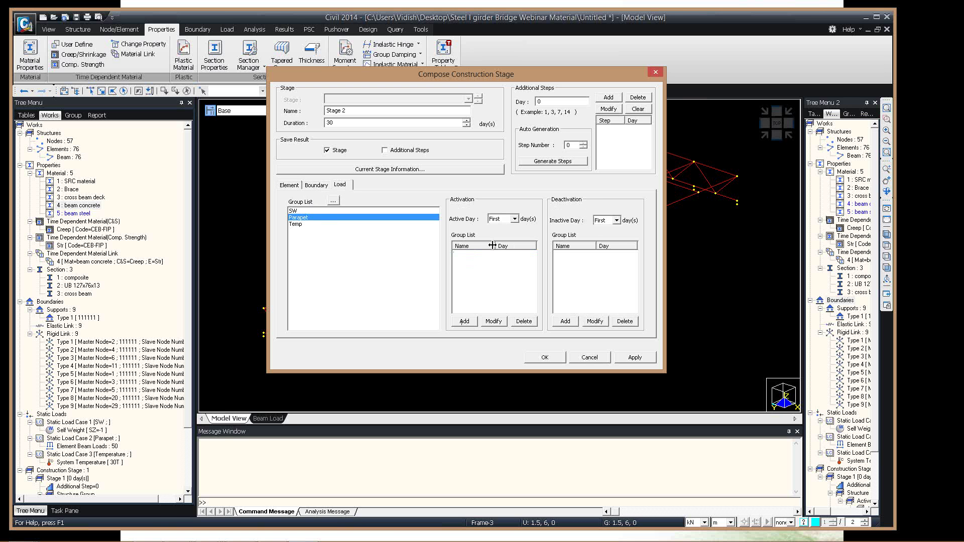
{"action": "left_click", "coordinate": [464, 322]}
{"action": "left_click", "coordinate": [514, 219]}
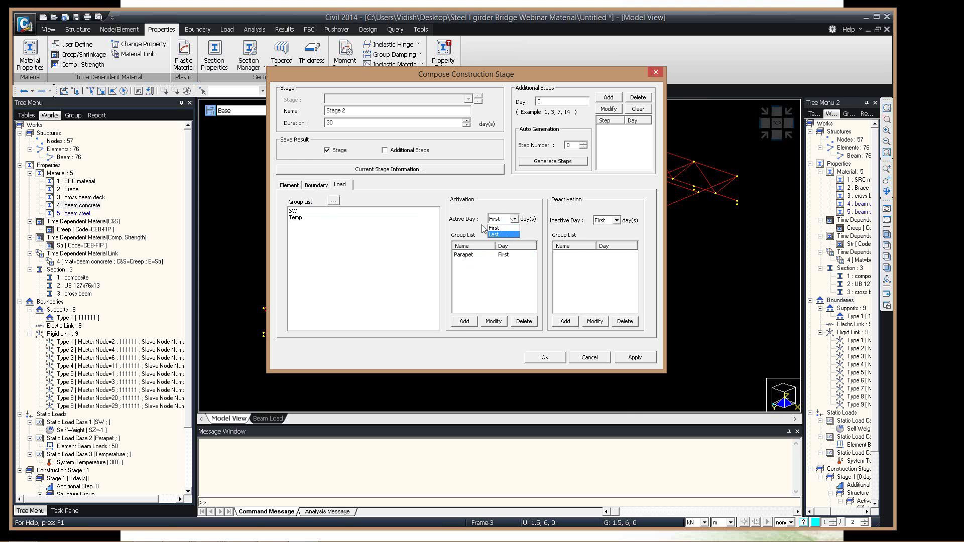
{"action": "left_click", "coordinate": [503, 234]}
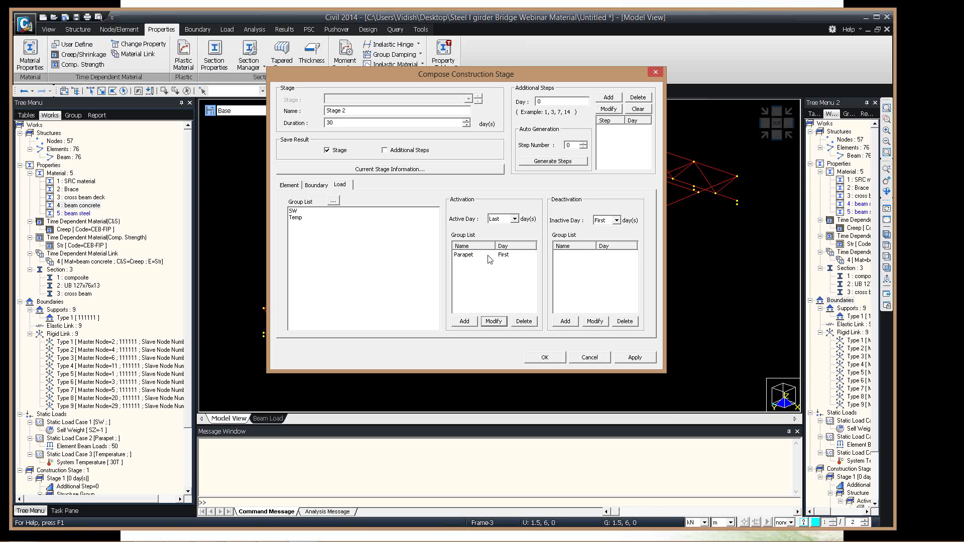
{"action": "left_click", "coordinate": [463, 254]}
{"action": "left_click", "coordinate": [494, 321]}
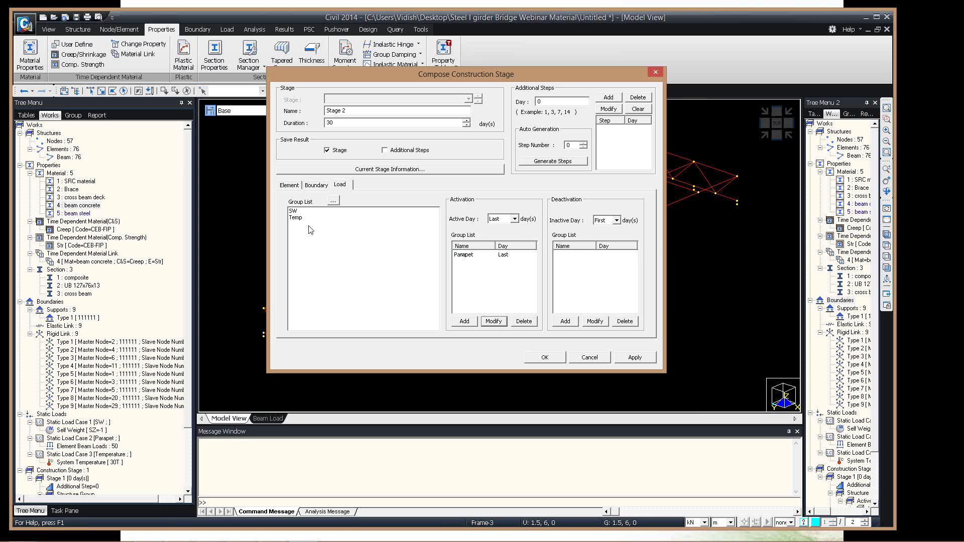
{"action": "left_click", "coordinate": [629, 357]}
Create construction stage Stage 3 with a duration of 10000 days and the Temp load group activated.
{"action": "left_click", "coordinate": [349, 113]}
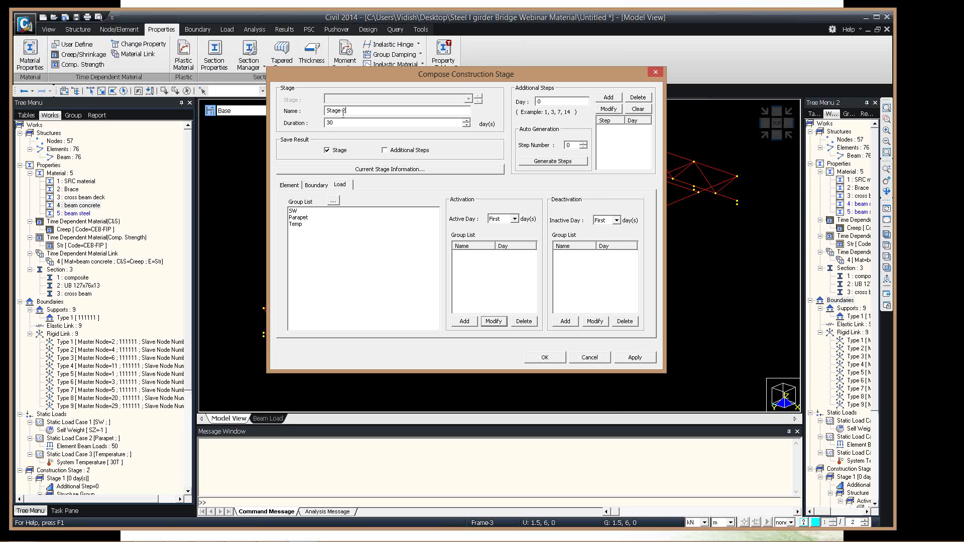
{"action": "key", "text": "BackSpace"}
{"action": "type", "text": "3"}
{"action": "key", "text": "Tab"}
{"action": "type", "text": "10000"}
{"action": "left_click", "coordinate": [377, 224]}
{"action": "left_click", "coordinate": [464, 321]}
{"action": "left_click", "coordinate": [545, 357]}
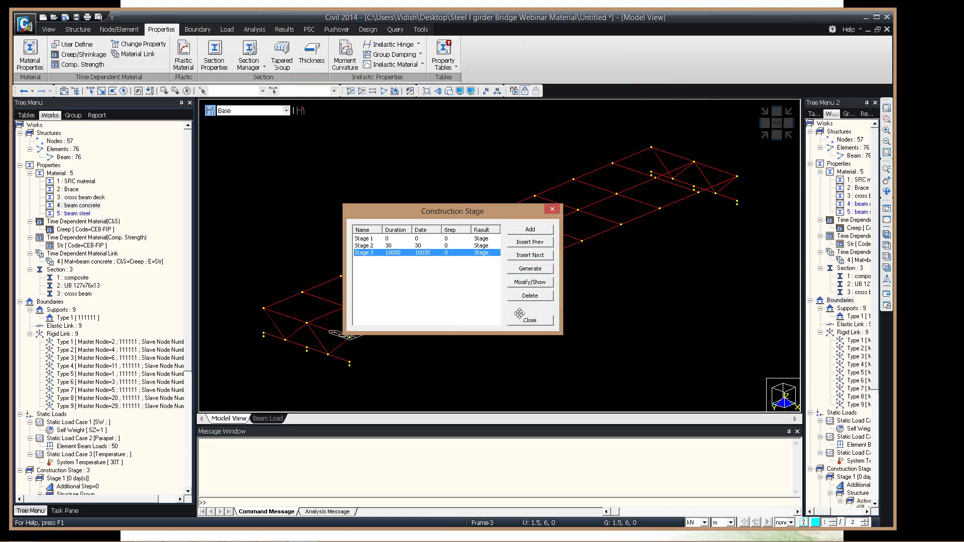
{"action": "key", "text": "Escape"}
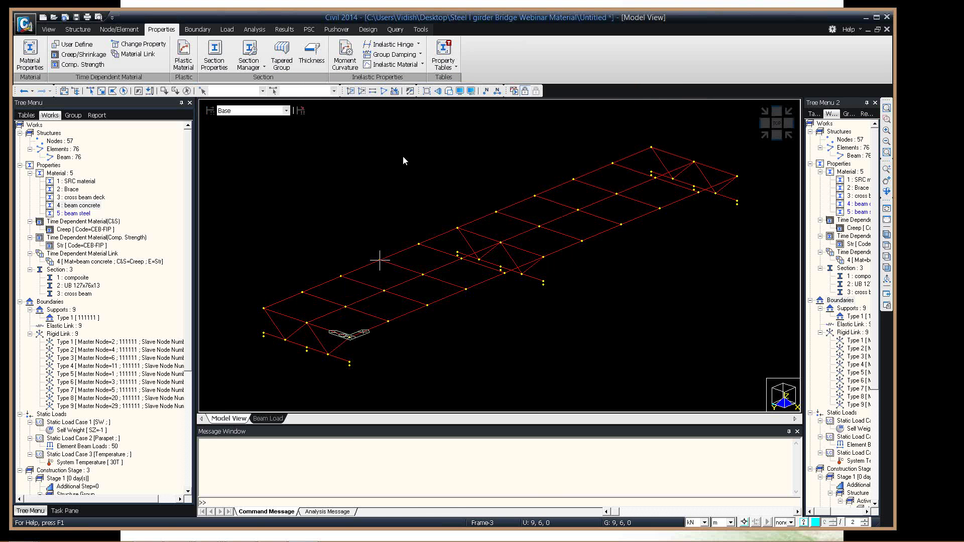
Show the model as shaded solids, review the bridge through construction stages 1 to 3, and return to Base.
{"action": "key", "text": "ctrl+h"}
{"action": "left_click", "coordinate": [285, 111]}
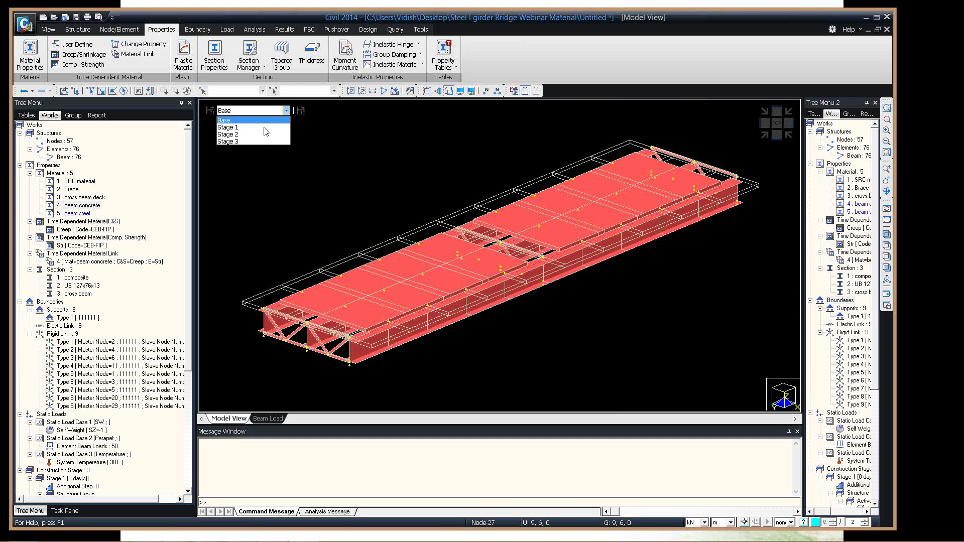
{"action": "left_click", "coordinate": [265, 141]}
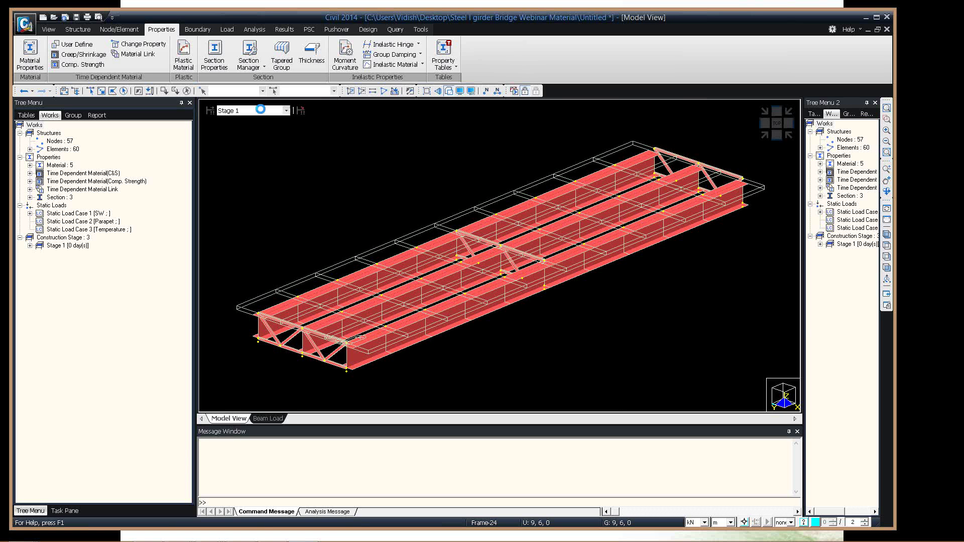
{"action": "scroll", "coordinate": [261, 112], "scroll_direction": "down", "scroll_amount": 1}
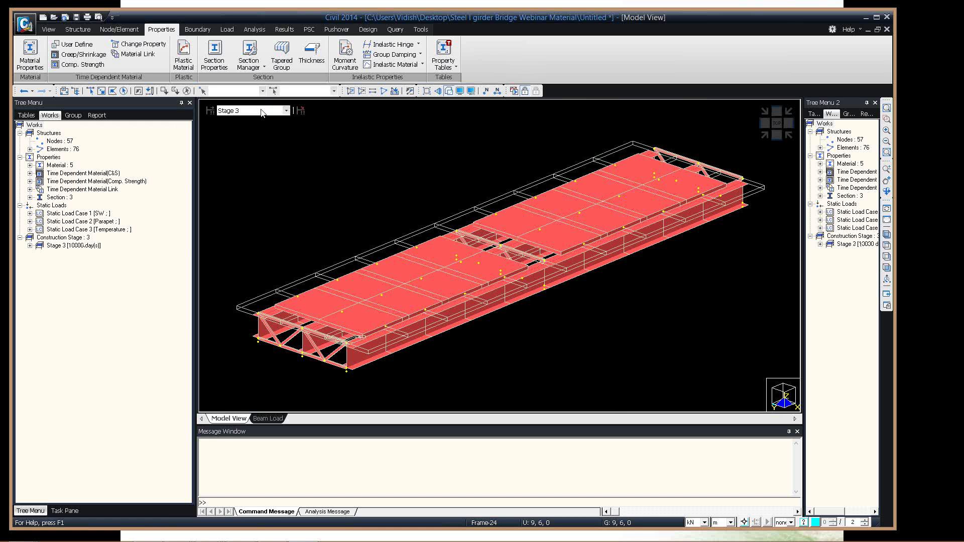
{"action": "left_click", "coordinate": [262, 115]}
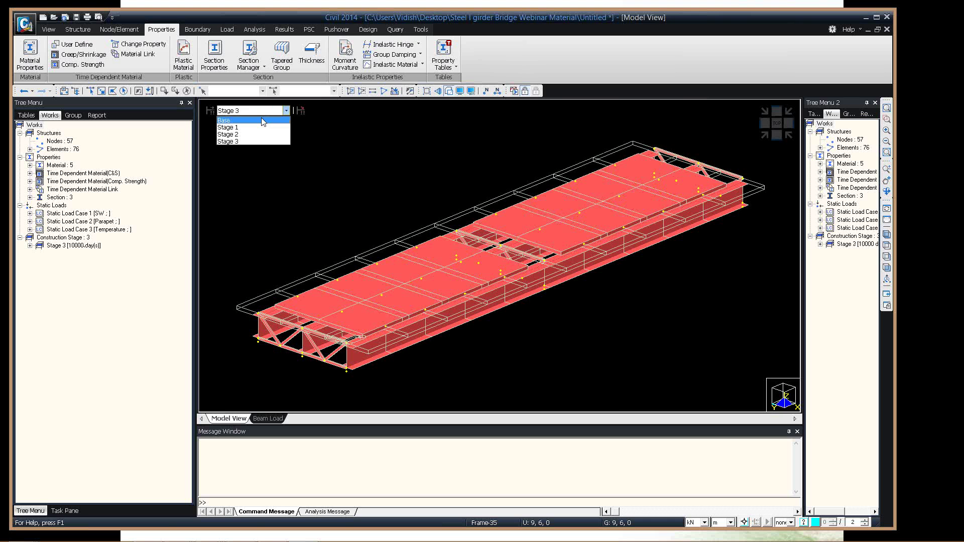
{"action": "left_click", "coordinate": [262, 120]}
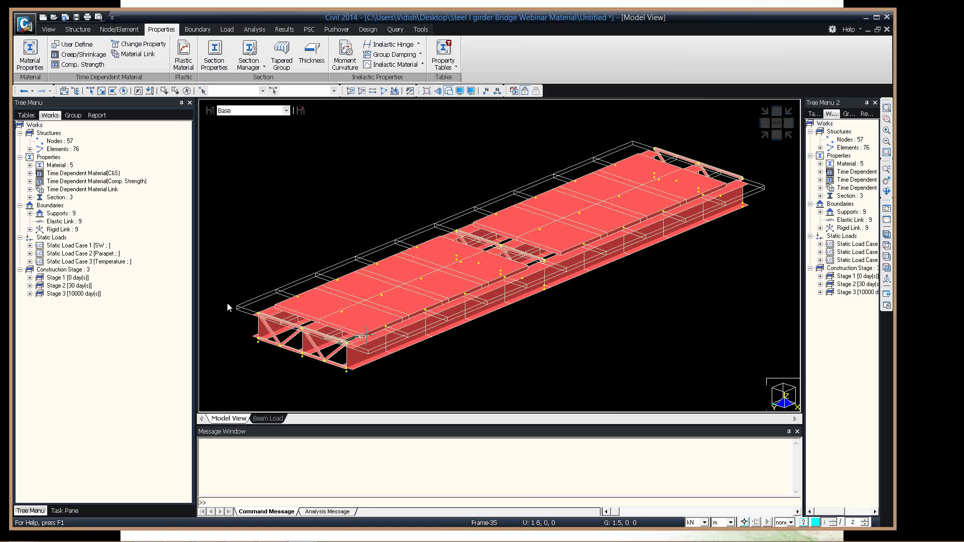
Examine the girders and bracing active in Stage 1, and switch back to the Base stage.
{"action": "left_click", "coordinate": [276, 111]}
{"action": "left_click", "coordinate": [274, 127]}
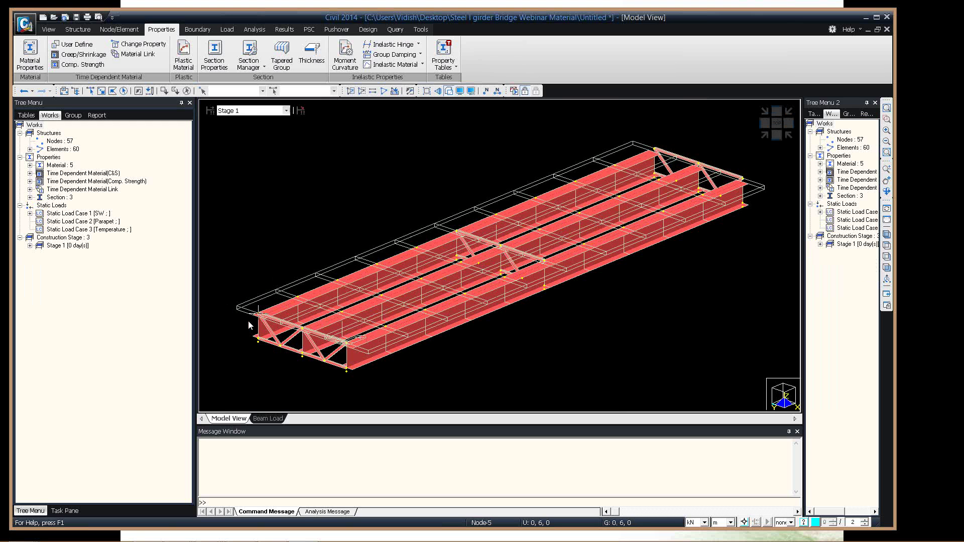
{"action": "mouse_move", "coordinate": [248, 322]}
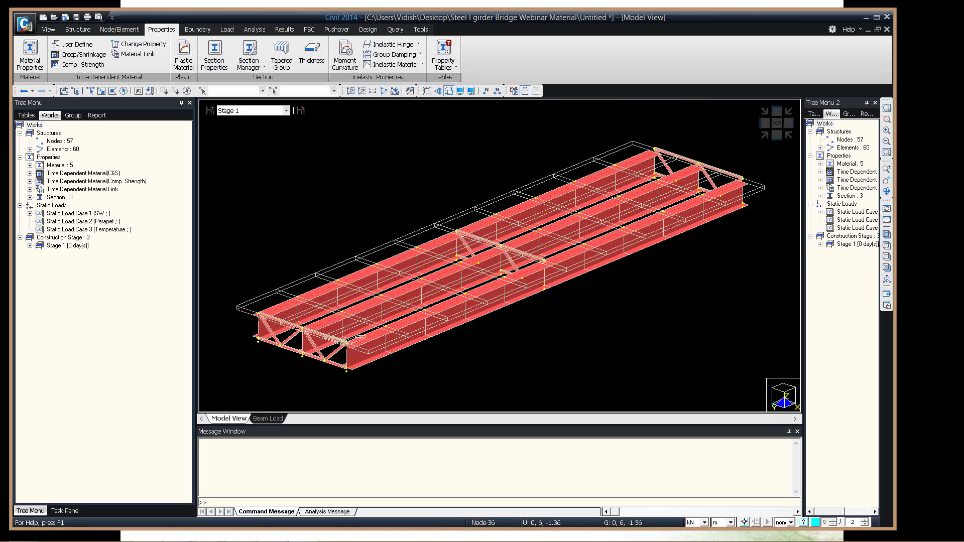
{"action": "key", "text": "alt+Tab"}
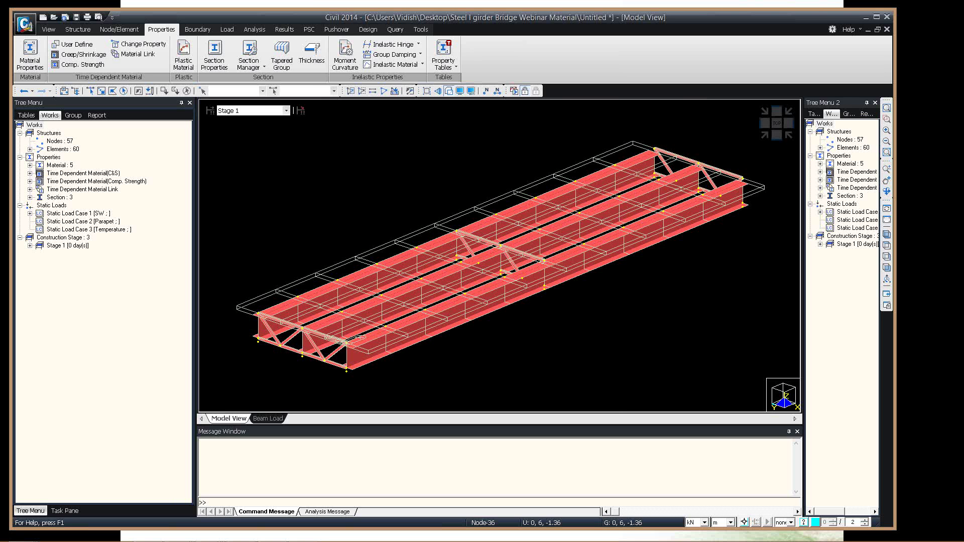
{"action": "left_click", "coordinate": [285, 111]}
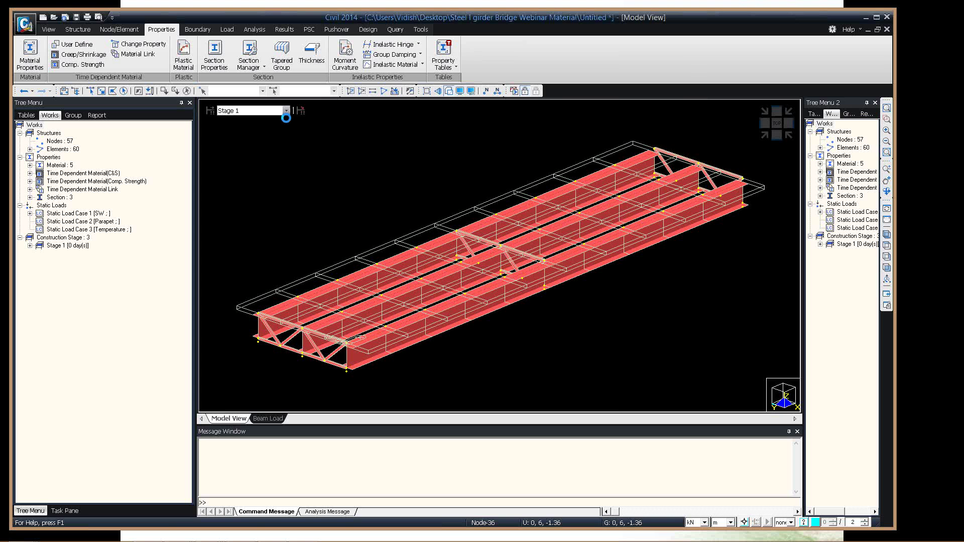
{"action": "left_click", "coordinate": [285, 117]}
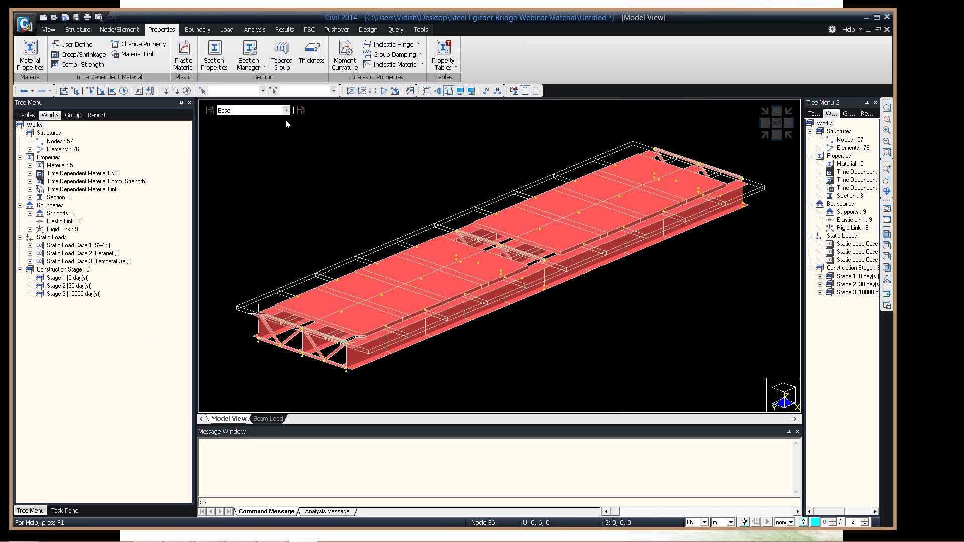
Start a composite section for construction stage for section 1: composite in Stage 1, with the material type of both parts set to Material.
{"action": "left_click", "coordinate": [300, 111]}
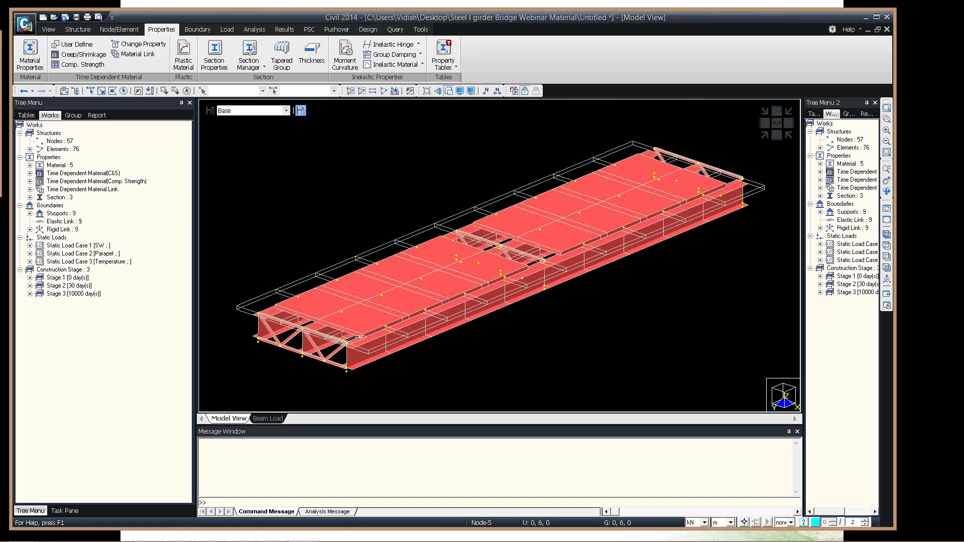
{"action": "left_click_drag", "start_coordinate": [0, 35], "coordinate": [216, 118]}
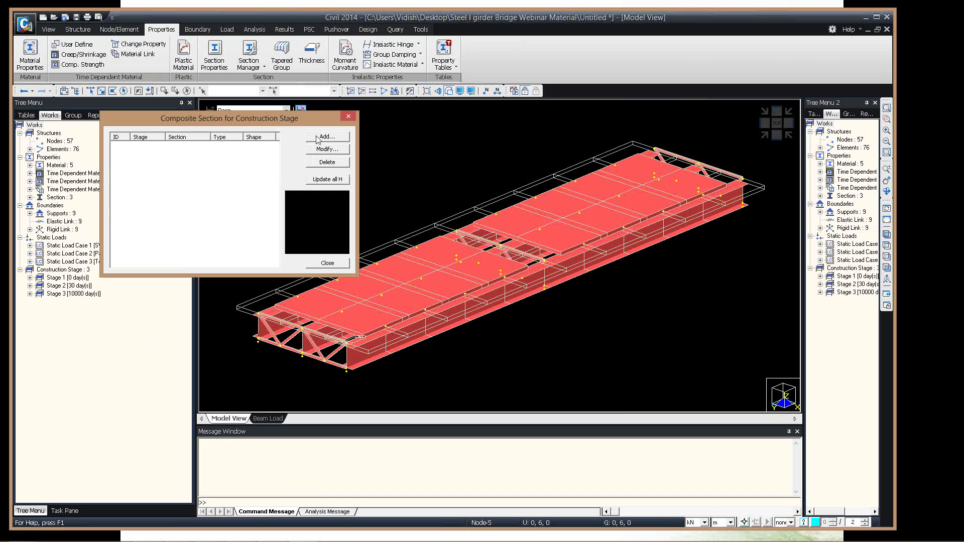
{"action": "left_click", "coordinate": [328, 137]}
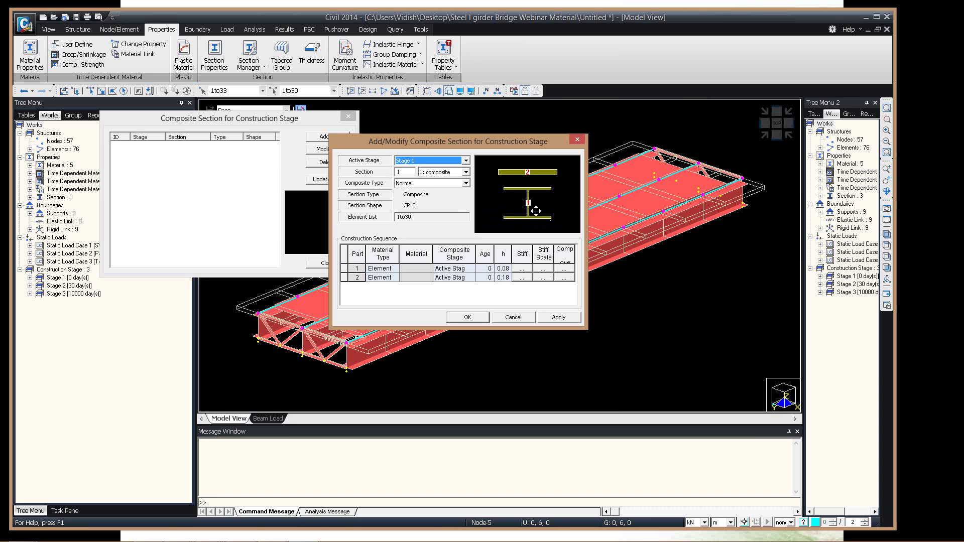
{"action": "left_click", "coordinate": [395, 273]}
{"action": "left_click", "coordinate": [380, 285]}
{"action": "left_click", "coordinate": [394, 277]}
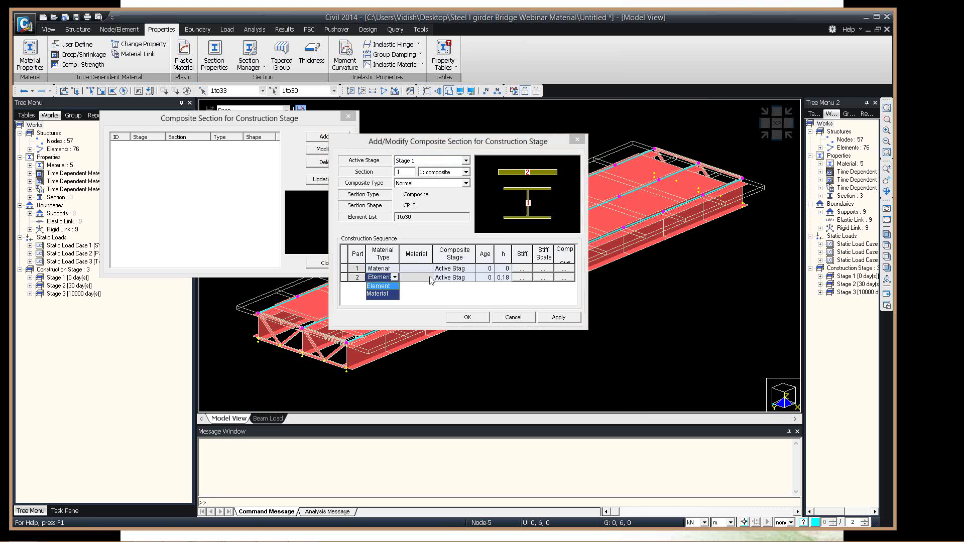
{"action": "left_click", "coordinate": [378, 293]}
Assign material 5: beam steel to part 1 and 4: beam concrete to part 2 of the construction sequence.
{"action": "left_click", "coordinate": [428, 268]}
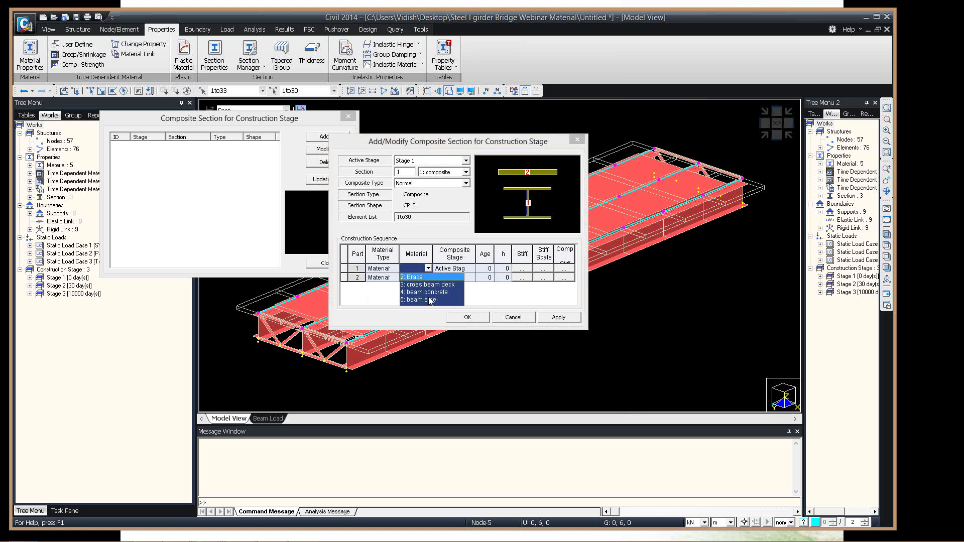
{"action": "left_click", "coordinate": [429, 300]}
{"action": "left_click", "coordinate": [428, 278]}
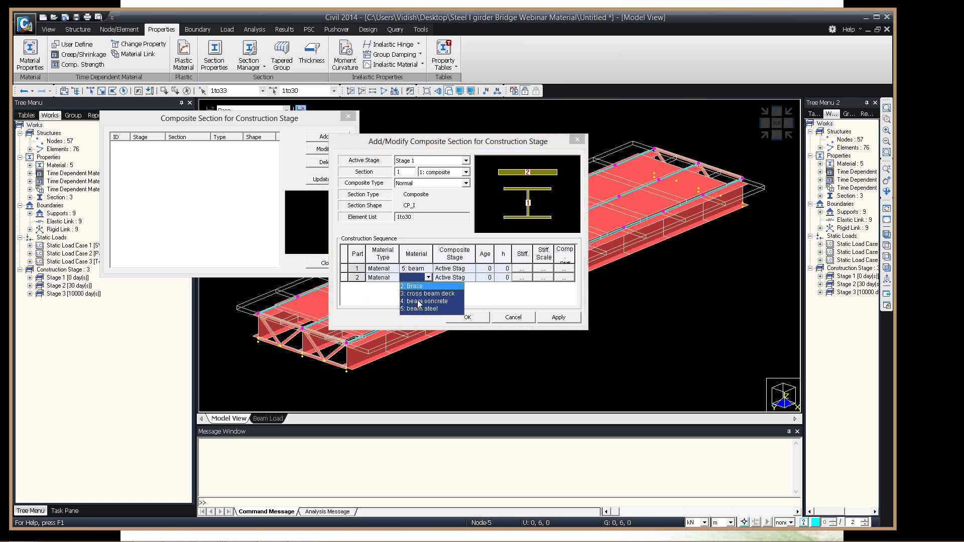
{"action": "left_click", "coordinate": [422, 301]}
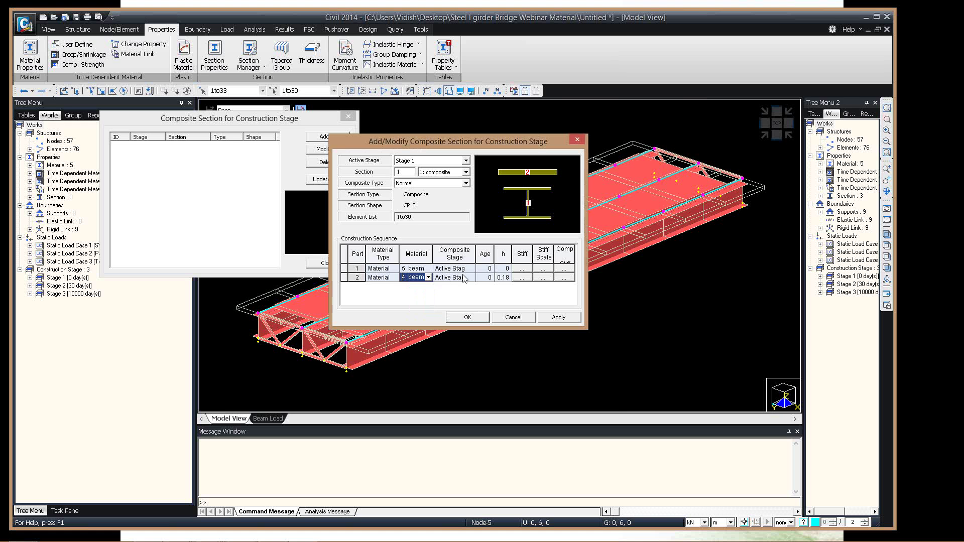
Set the age of part 2 to 10 and try to confirm the composite section.
{"action": "left_click", "coordinate": [489, 278]}
{"action": "left_click", "coordinate": [484, 269]}
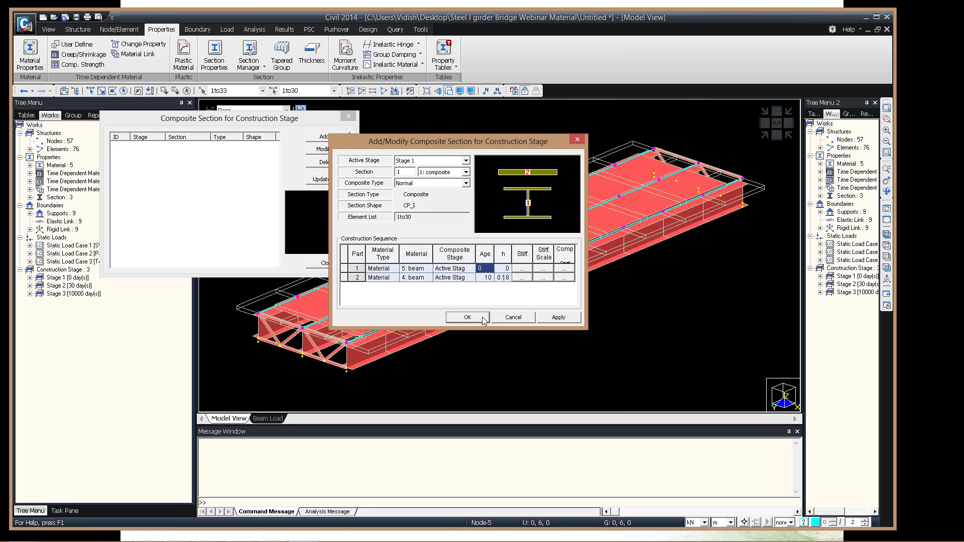
{"action": "left_click", "coordinate": [468, 317]}
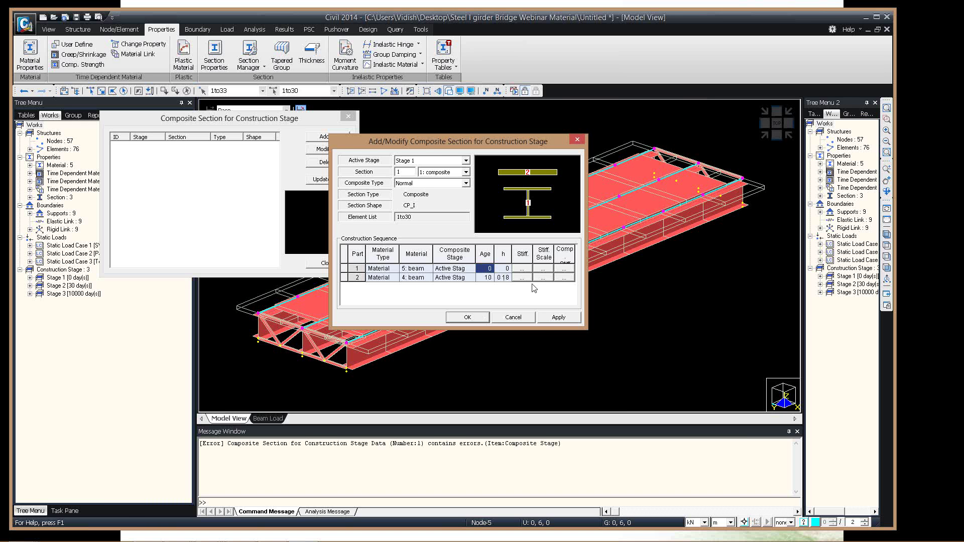
Set the composite stage of part 2 to Stage 2 and save the composite section definition.
{"action": "left_click", "coordinate": [472, 280]}
{"action": "left_click", "coordinate": [453, 301]}
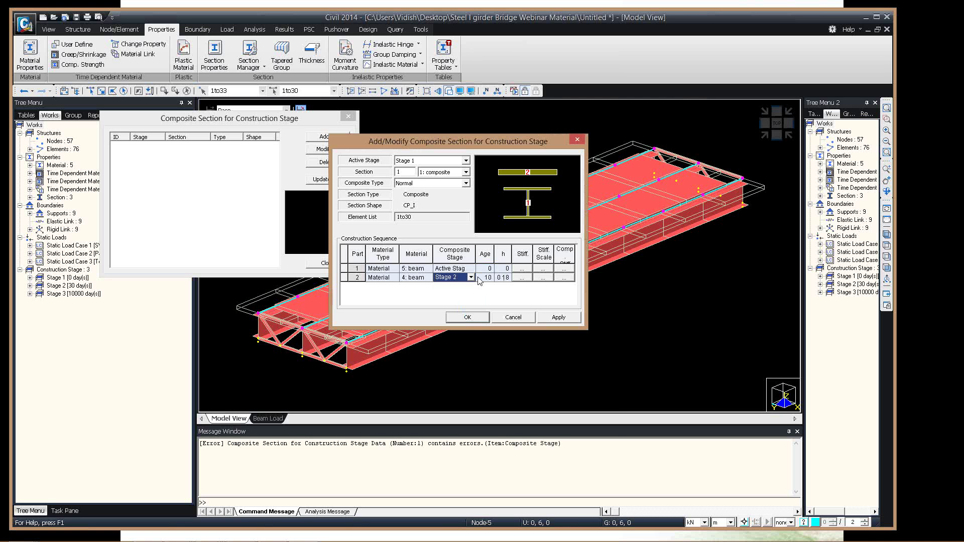
{"action": "key", "text": "Tab"}
{"action": "left_click", "coordinate": [470, 278]}
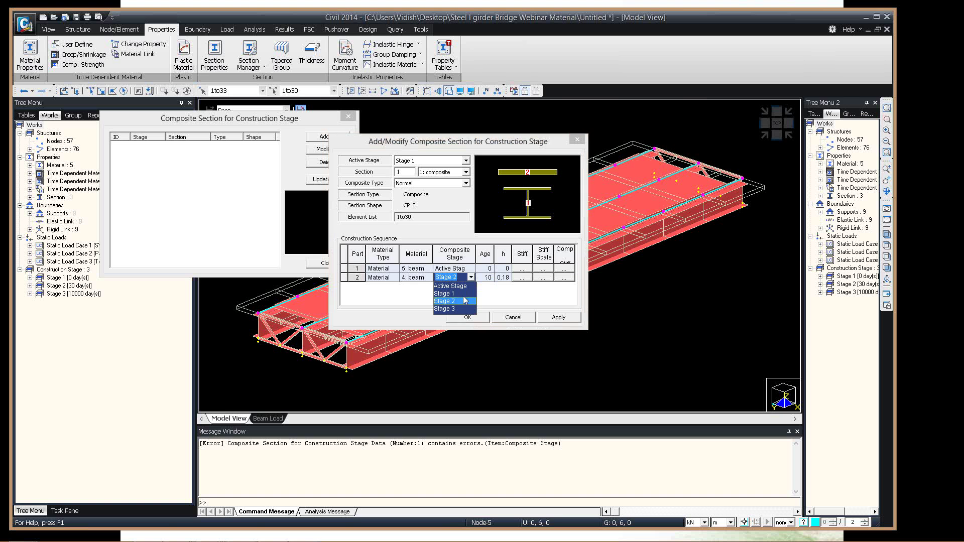
{"action": "left_click", "coordinate": [464, 300]}
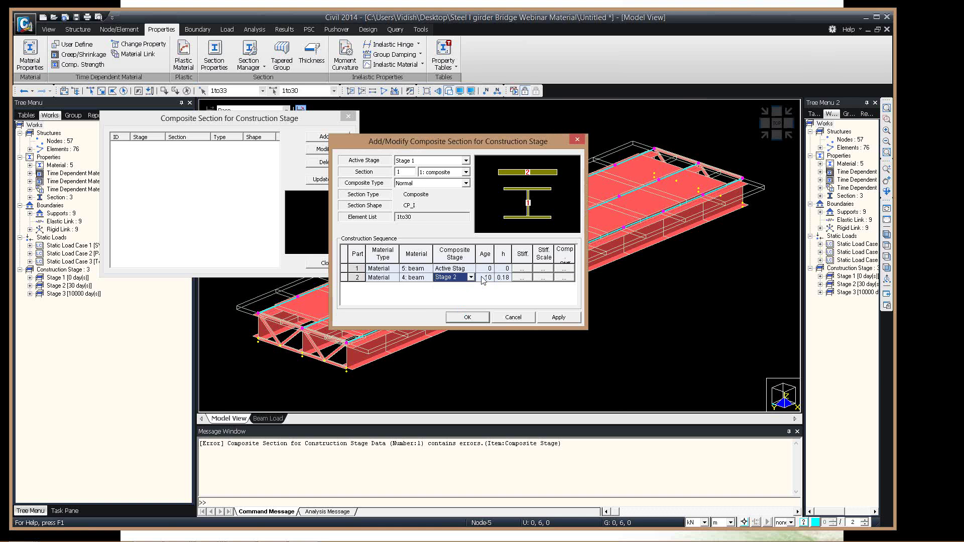
{"action": "left_click", "coordinate": [471, 318]}
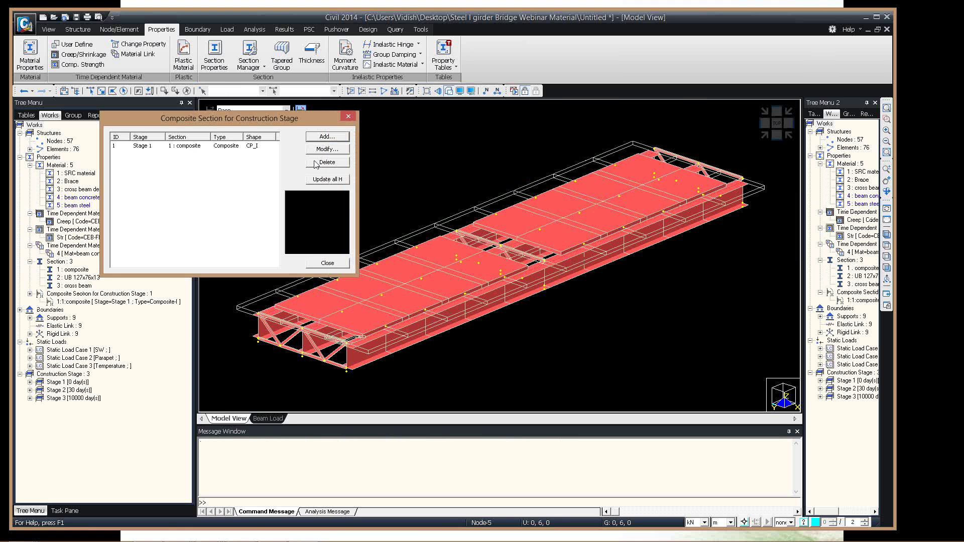
Update h for all composite sections and open the Stage 1 composite section to check part 2's h value.
{"action": "left_click", "coordinate": [319, 180]}
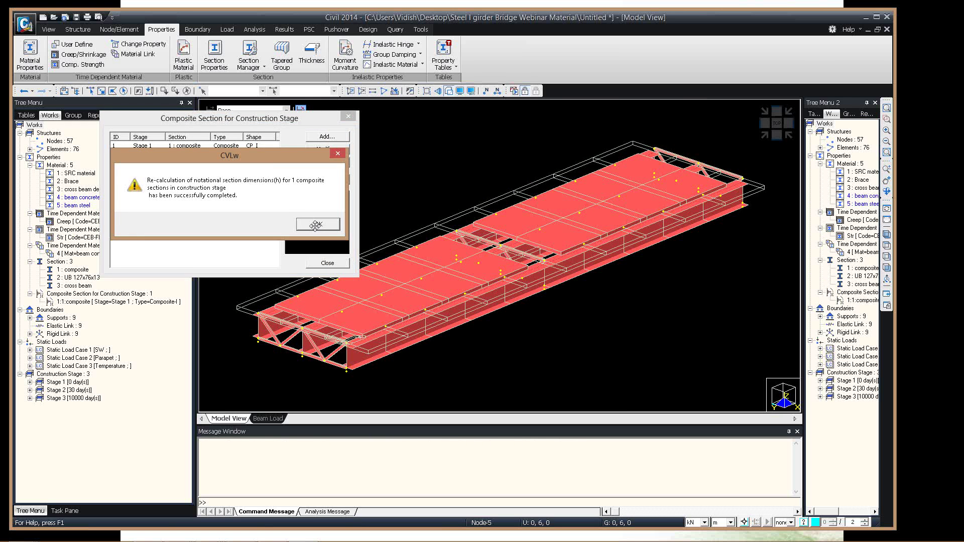
{"action": "left_click", "coordinate": [317, 227]}
{"action": "left_click", "coordinate": [218, 146]}
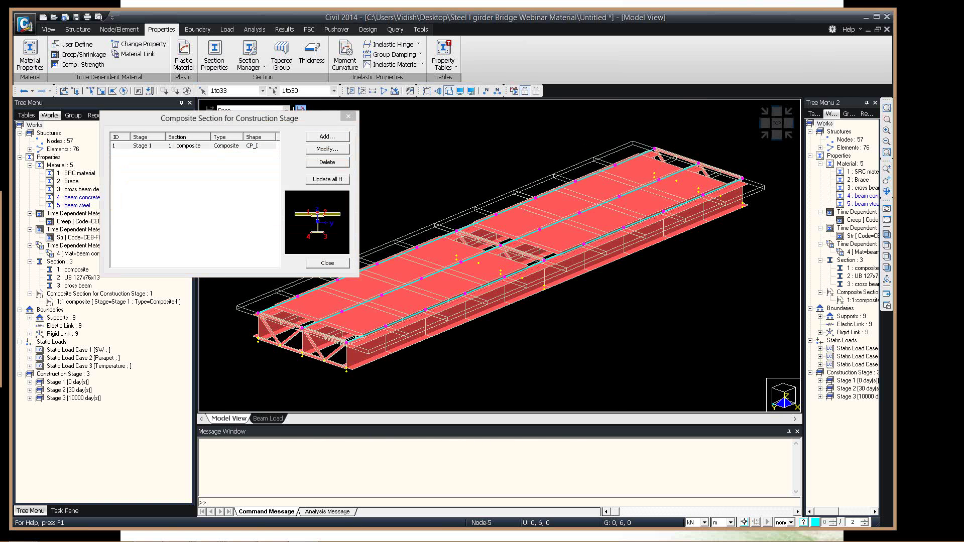
{"action": "left_click_drag", "start_coordinate": [0, 200], "coordinate": [362, 184]}
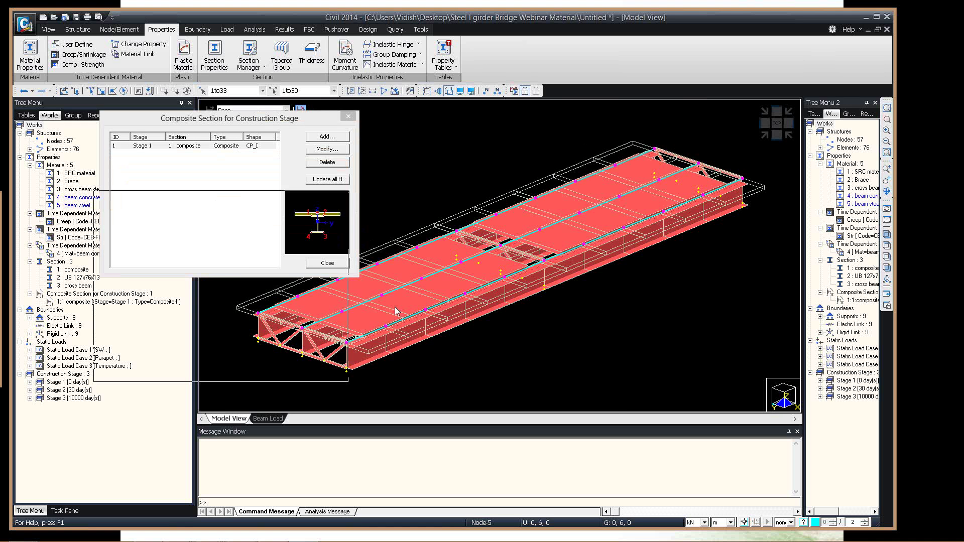
{"action": "left_click", "coordinate": [407, 320]}
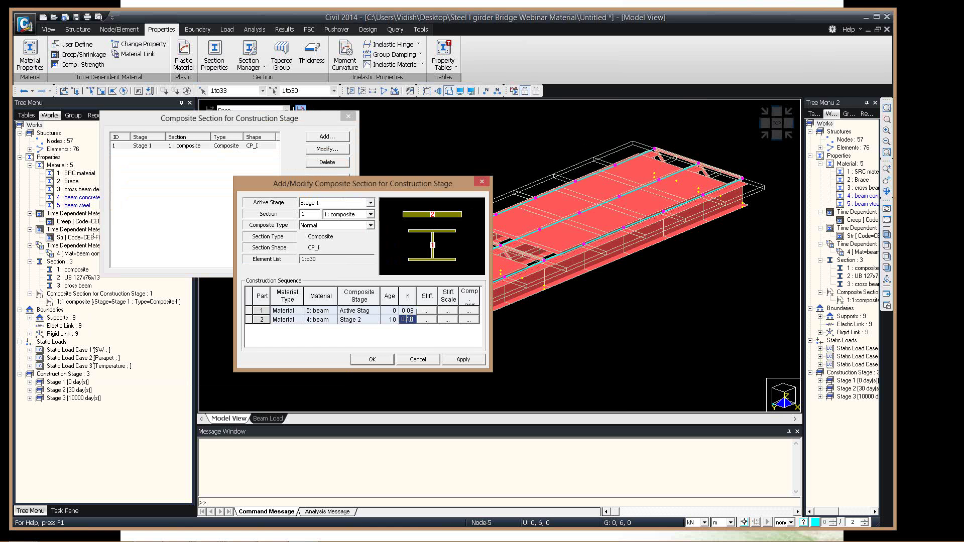
Close the composite section definition and display the model at Stage 1, Stage 2 and Stage 3 in turn, returning to the Base stage.
{"action": "left_click", "coordinate": [431, 362]}
{"action": "left_click", "coordinate": [332, 264]}
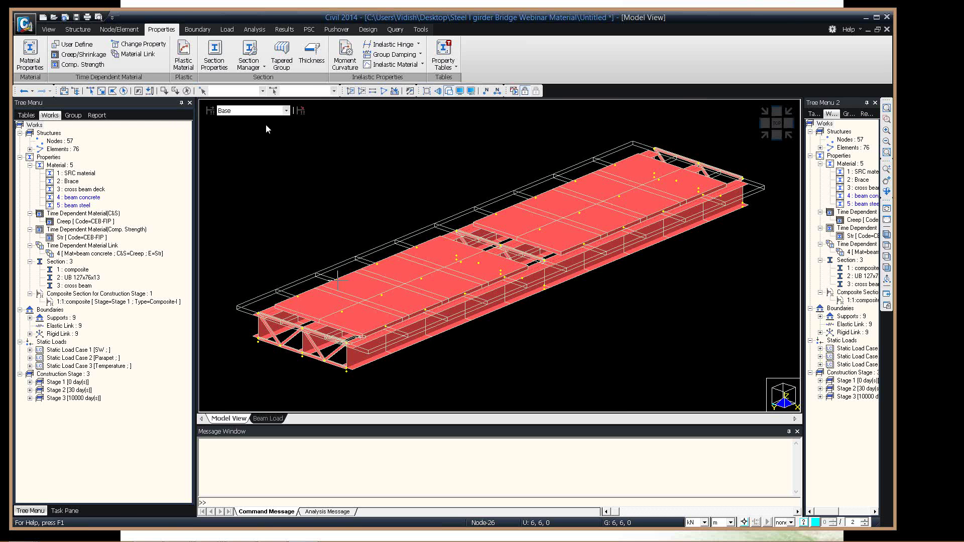
{"action": "left_click", "coordinate": [260, 111]}
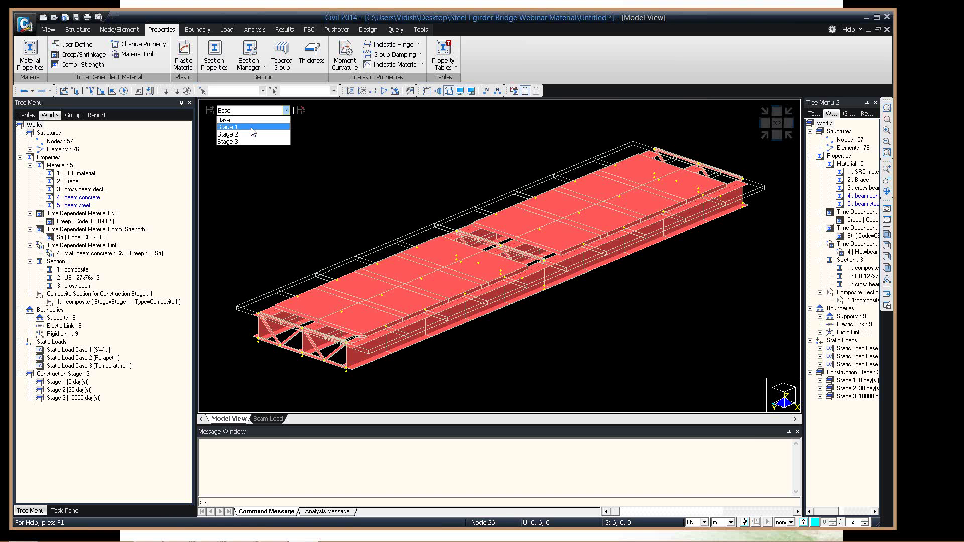
{"action": "left_click", "coordinate": [253, 128]}
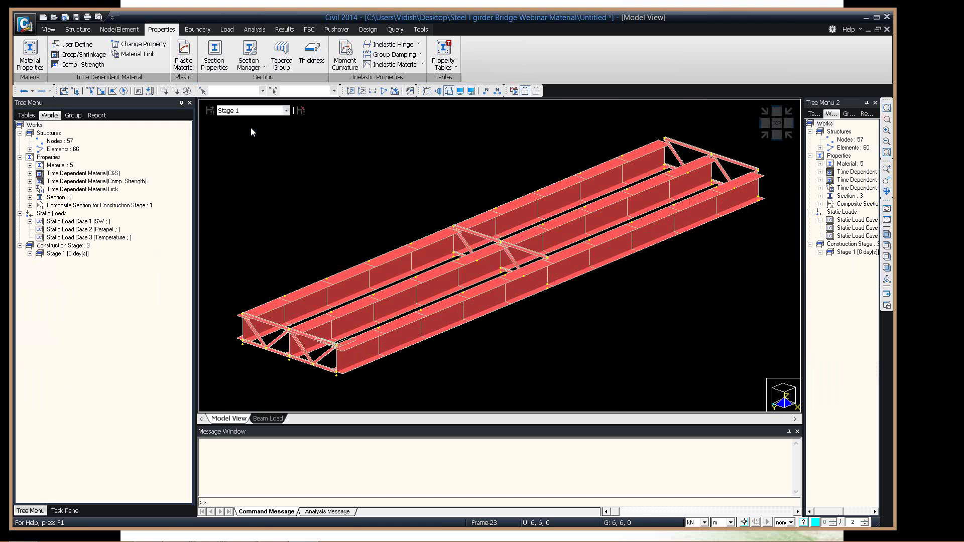
{"action": "left_click", "coordinate": [254, 111]}
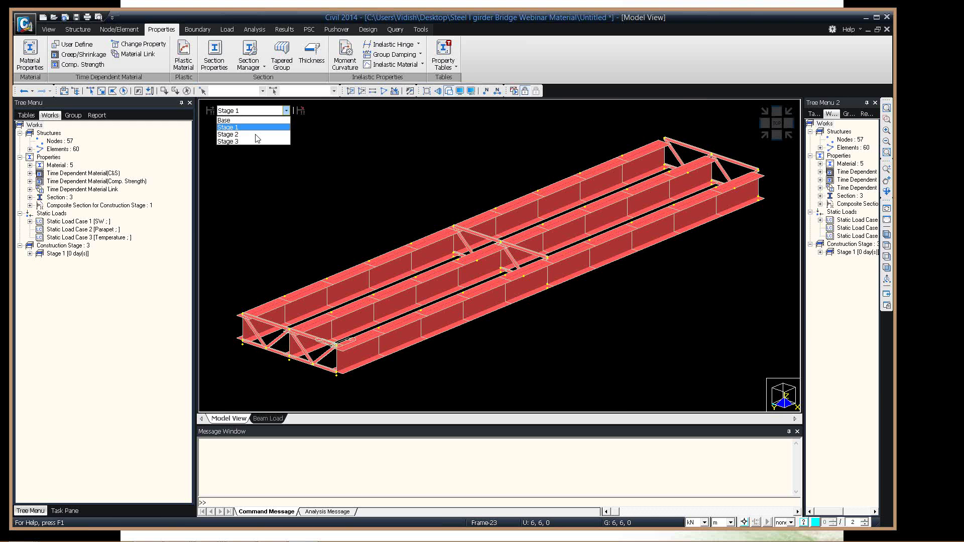
{"action": "left_click", "coordinate": [236, 134]}
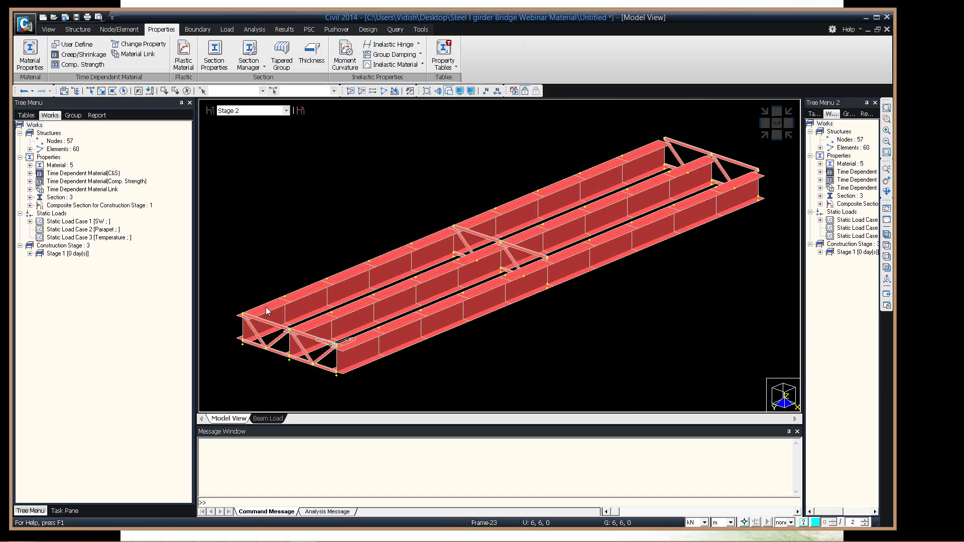
{"action": "left_click", "coordinate": [279, 111]}
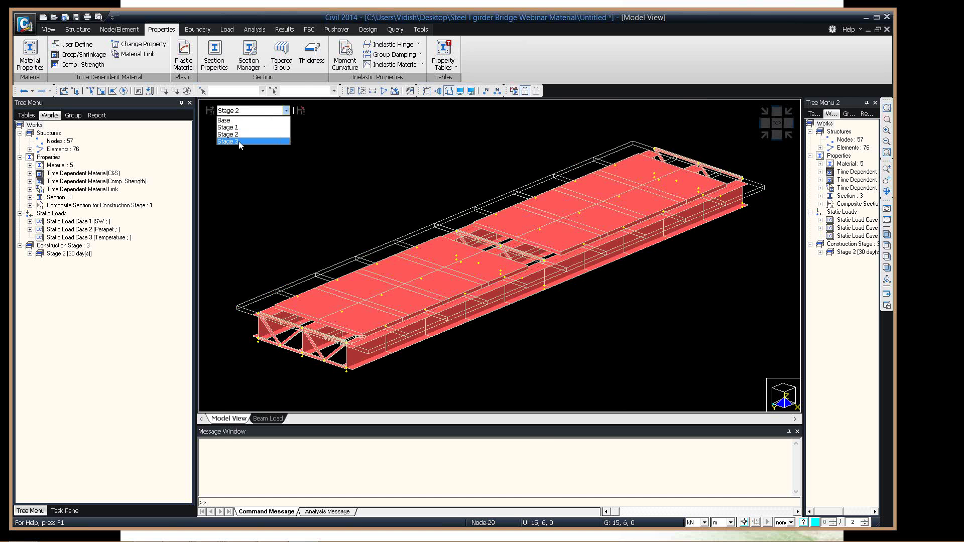
{"action": "left_click", "coordinate": [239, 141]}
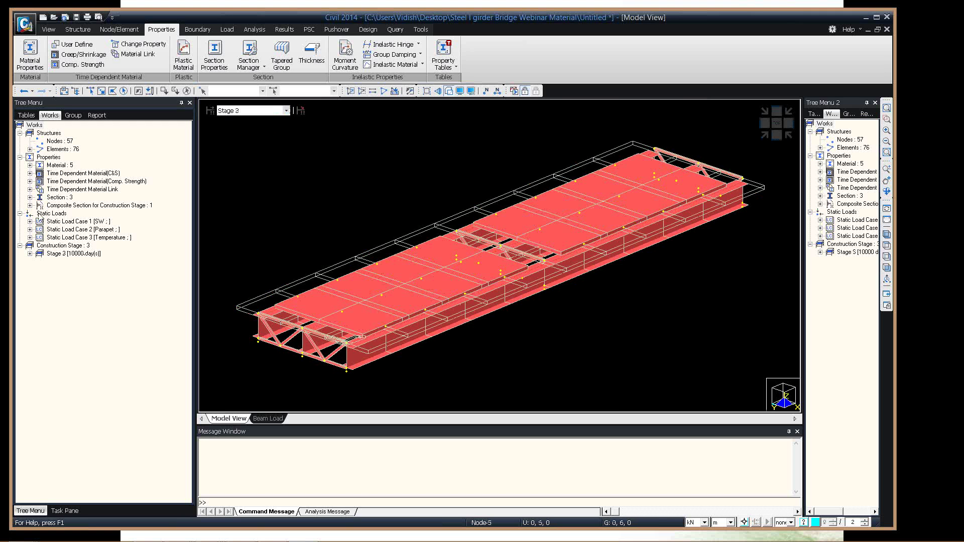
{"action": "left_click", "coordinate": [245, 111]}
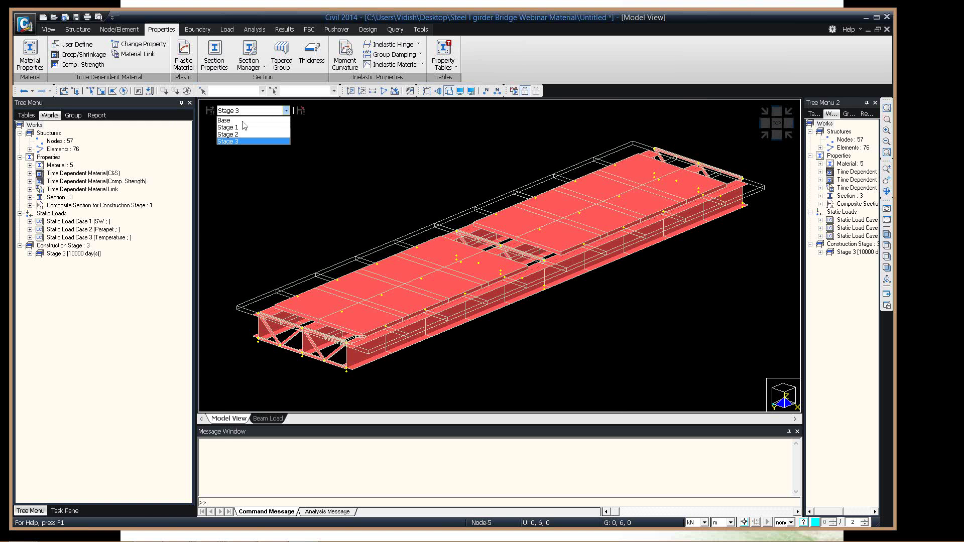
{"action": "left_click", "coordinate": [242, 121]}
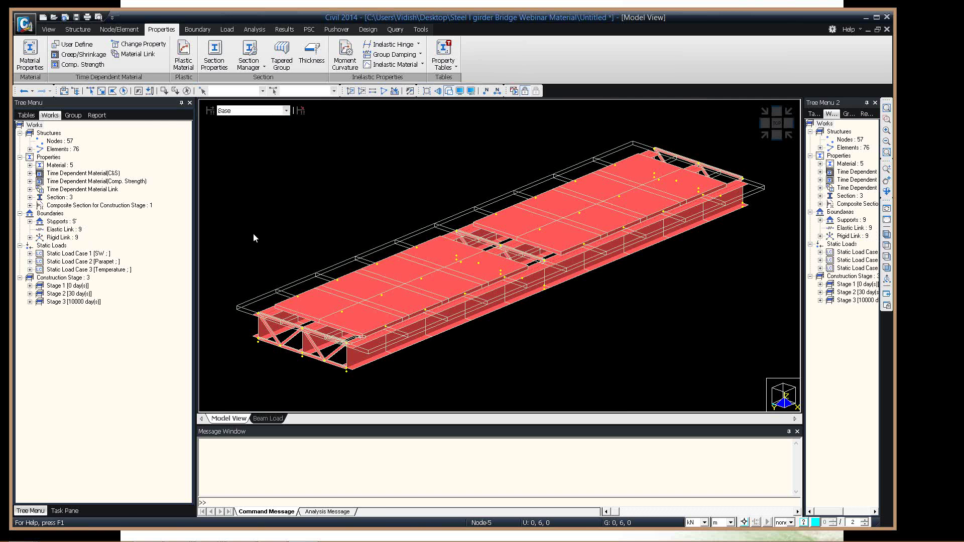
Turn off the hidden-surface display and set the moving load code to EUROCODE.
{"action": "left_click", "coordinate": [231, 31]}
{"action": "left_click", "coordinate": [449, 91]}
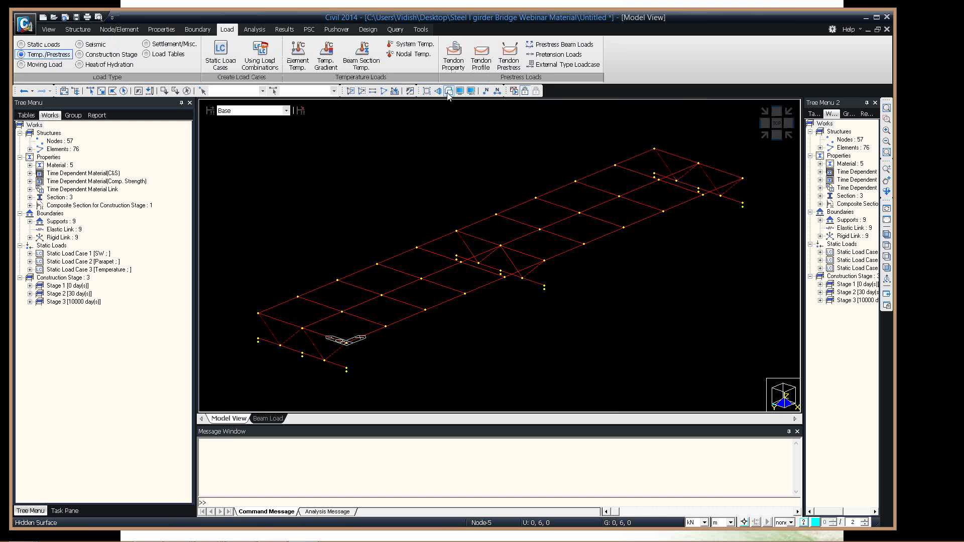
{"action": "left_click", "coordinate": [45, 64]}
{"action": "left_click", "coordinate": [265, 60]}
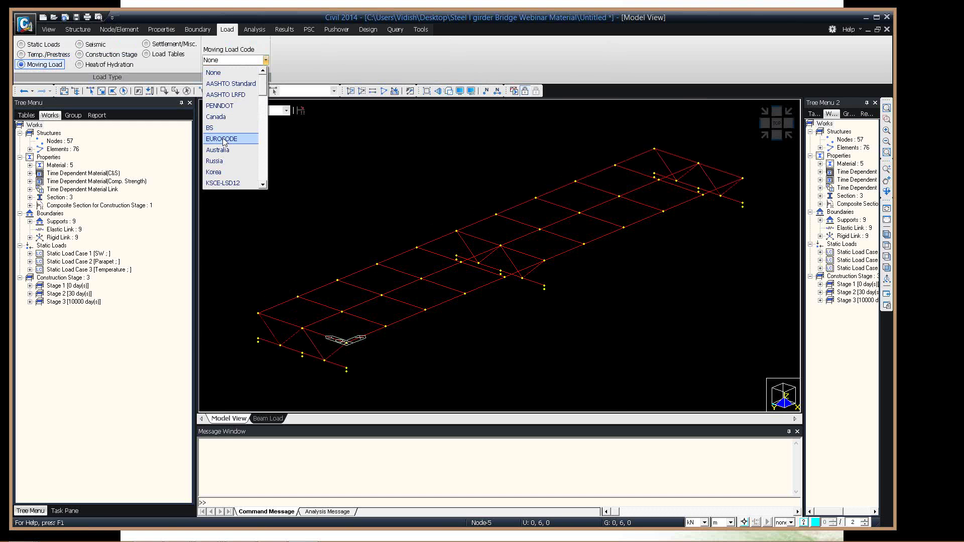
{"action": "scroll", "coordinate": [227, 142], "scroll_direction": "down", "scroll_amount": 2}
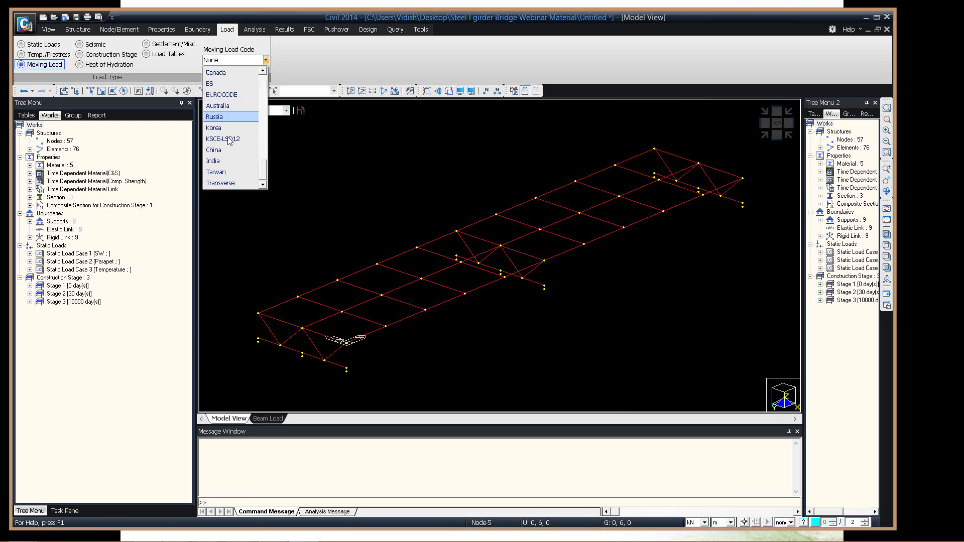
{"action": "scroll", "coordinate": [229, 141], "scroll_direction": "up", "scroll_amount": 2}
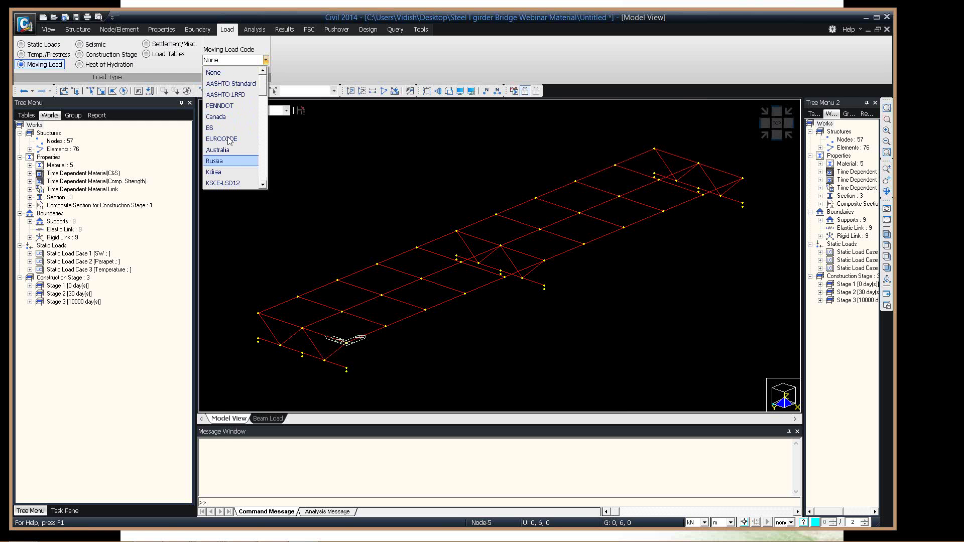
{"action": "scroll", "coordinate": [228, 141], "scroll_direction": "down", "scroll_amount": 1}
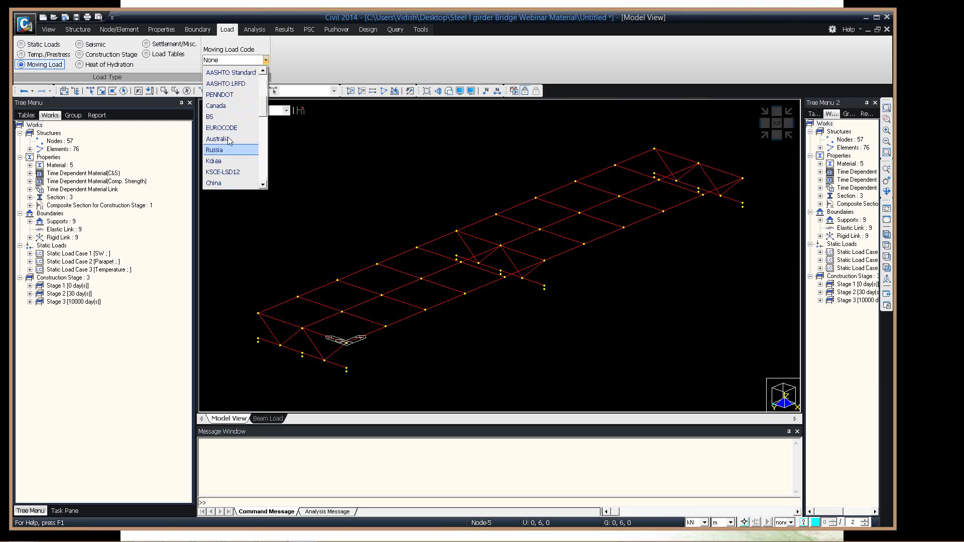
{"action": "scroll", "coordinate": [229, 141], "scroll_direction": "down", "scroll_amount": 1}
{"action": "scroll", "coordinate": [228, 141], "scroll_direction": "down", "scroll_amount": 2}
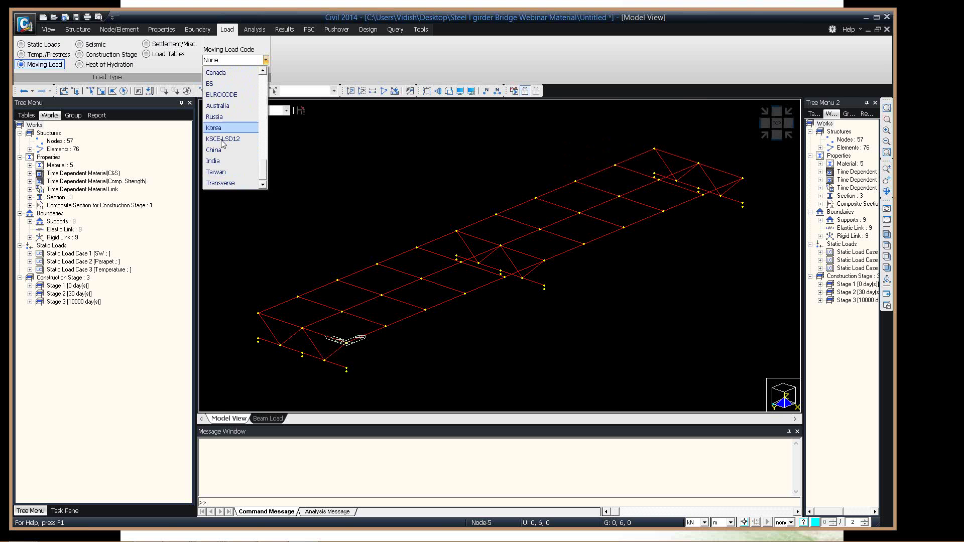
{"action": "scroll", "coordinate": [232, 173], "scroll_direction": "up", "scroll_amount": 2}
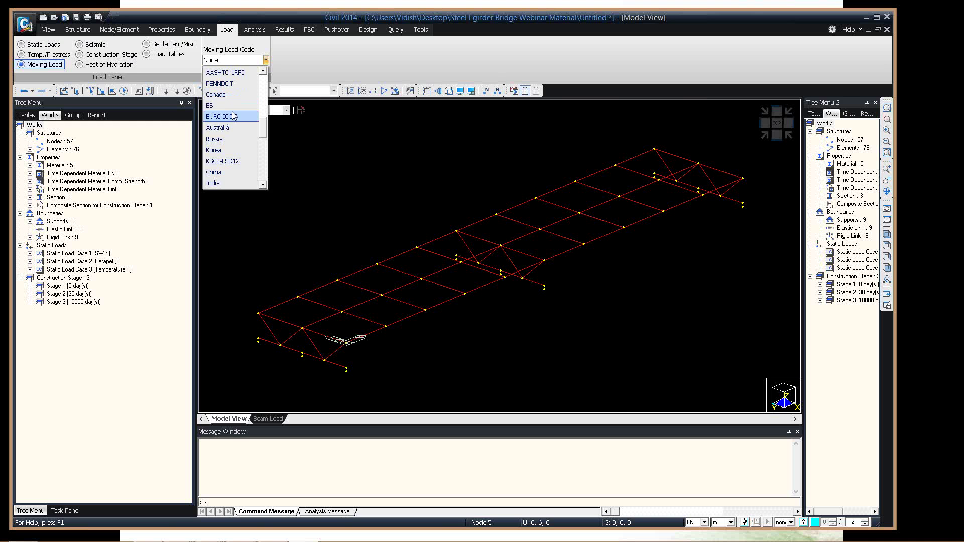
{"action": "left_click", "coordinate": [258, 60]}
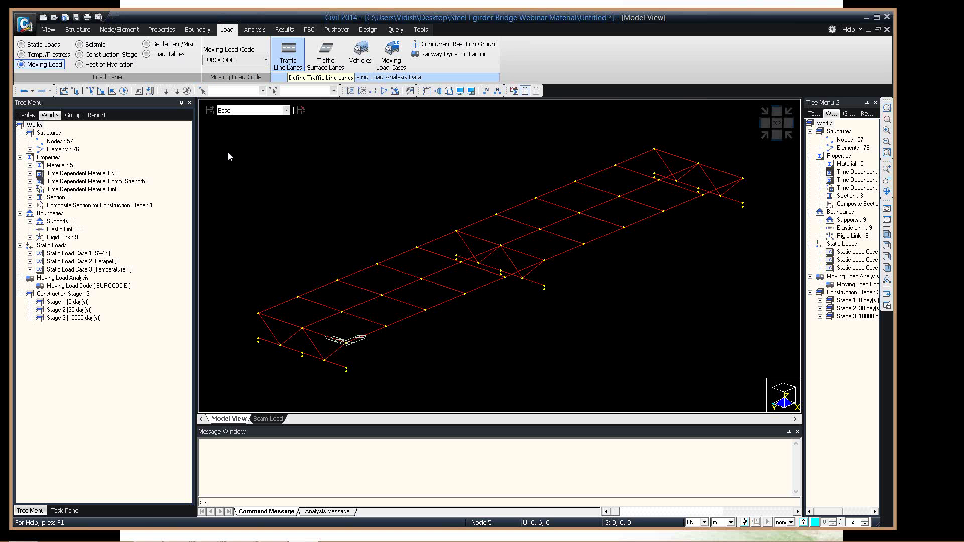
Begin a new traffic line lane definition with an eccentricity of -1.5 m.
{"action": "left_click", "coordinate": [287, 53]}
{"action": "left_click_drag", "start_coordinate": [55, 15], "coordinate": [109, 213]}
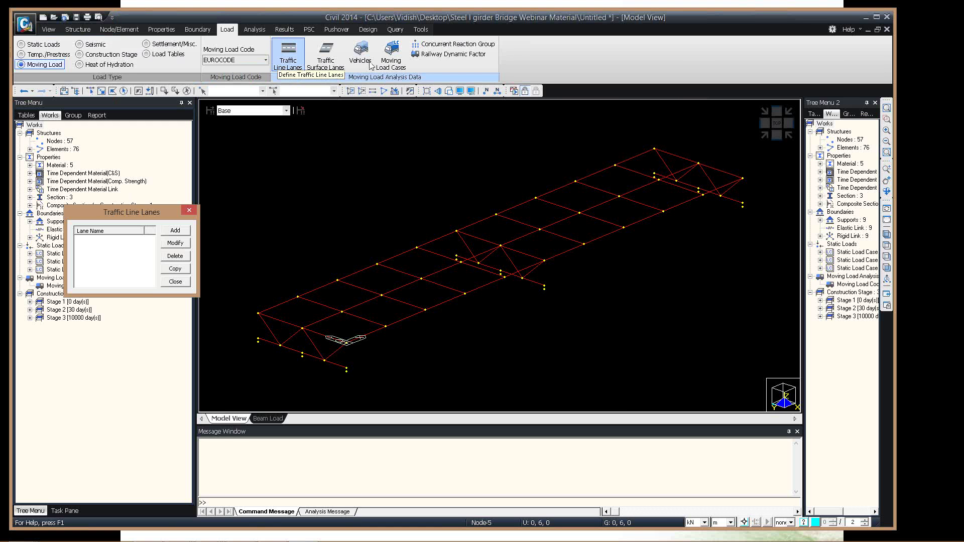
{"action": "left_click_drag", "start_coordinate": [141, 213], "coordinate": [145, 37]}
{"action": "left_click", "coordinate": [194, 126]}
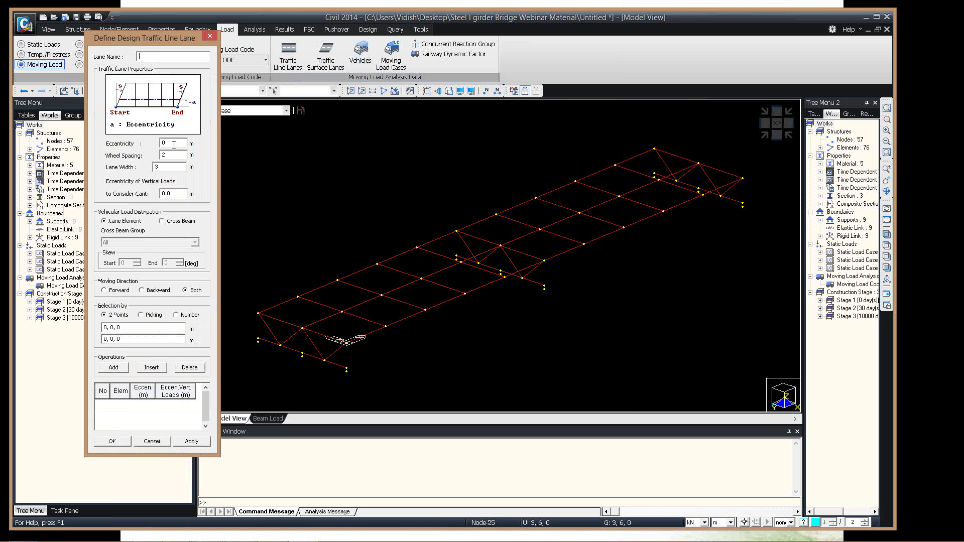
{"action": "left_click_drag", "start_coordinate": [174, 145], "coordinate": [161, 149]}
{"action": "type", "text": "-1.5"}
Distribute the lane's vehicular load by Cross Beam, using the All cross beams group.
{"action": "left_click", "coordinate": [162, 221]}
{"action": "left_click", "coordinate": [150, 242]}
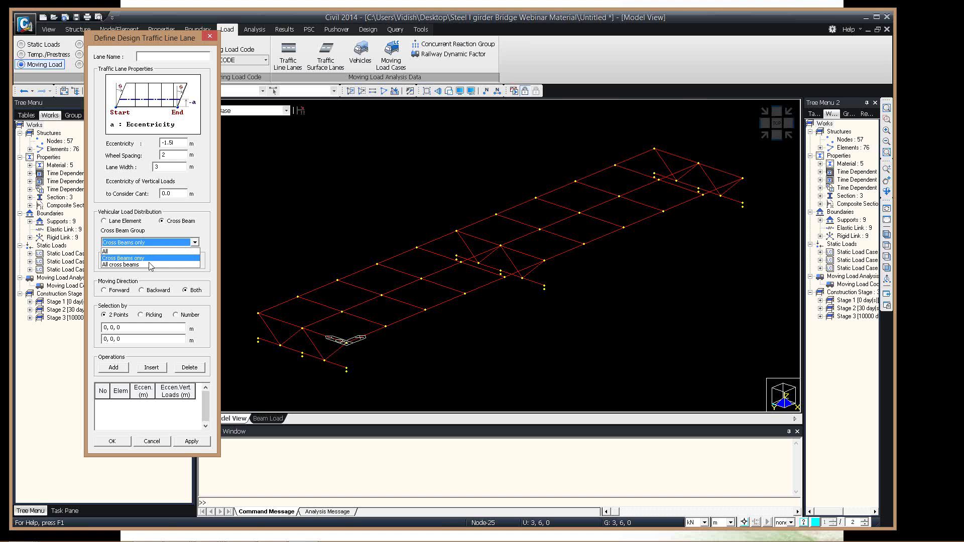
{"action": "left_click", "coordinate": [145, 264]}
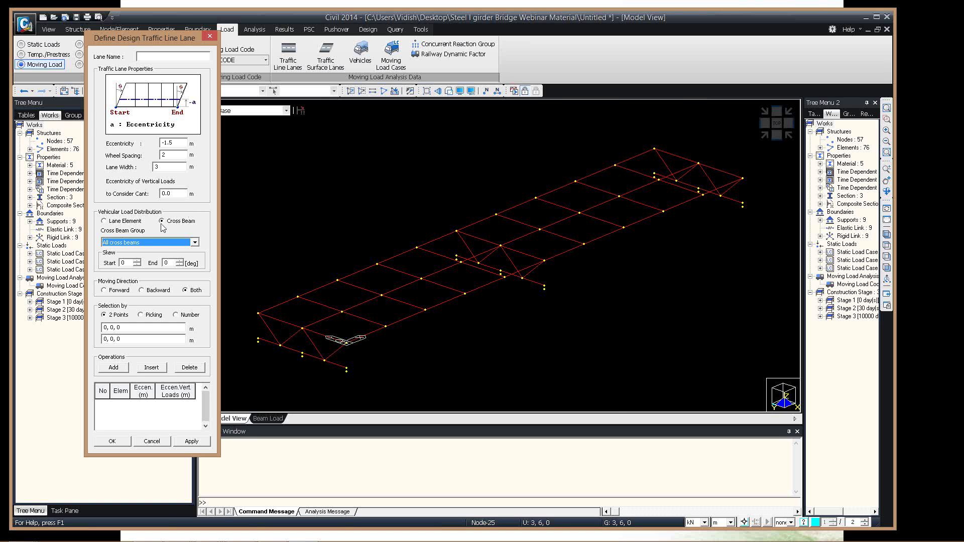
{"action": "left_click", "coordinate": [170, 243]}
{"action": "left_click", "coordinate": [171, 244]}
{"action": "left_click", "coordinate": [180, 243]}
{"action": "left_click", "coordinate": [177, 265]}
{"action": "key", "text": "Tab"}
{"action": "key", "text": "Tab"}
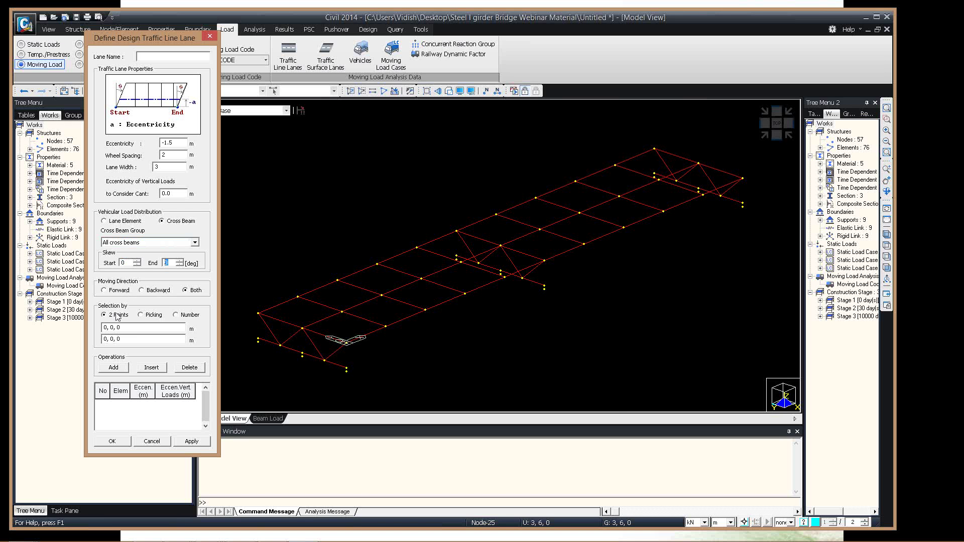
Define the lane along the girder from 0, 0, 0 to 30, 0, 0, name it Lane 1 and apply it.
{"action": "left_click", "coordinate": [142, 327]}
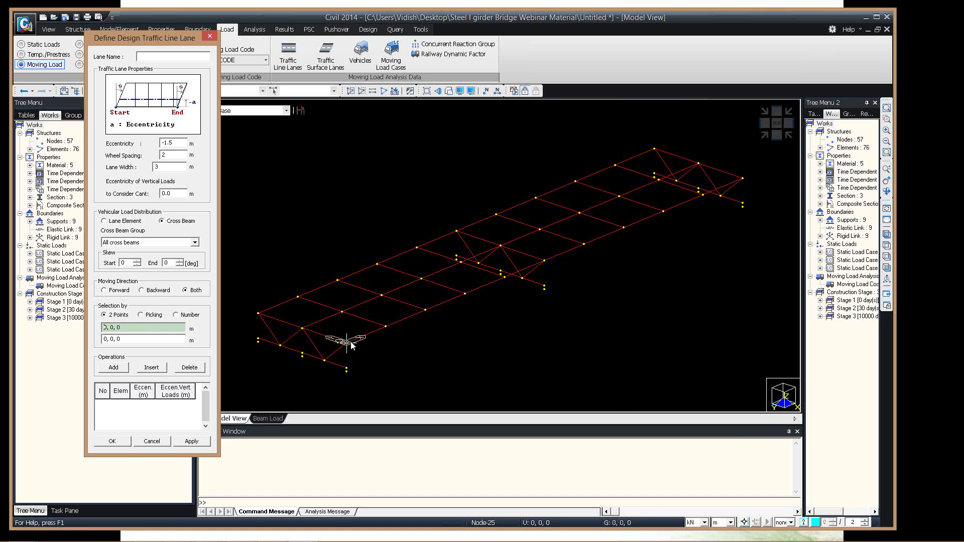
{"action": "left_click", "coordinate": [747, 177]}
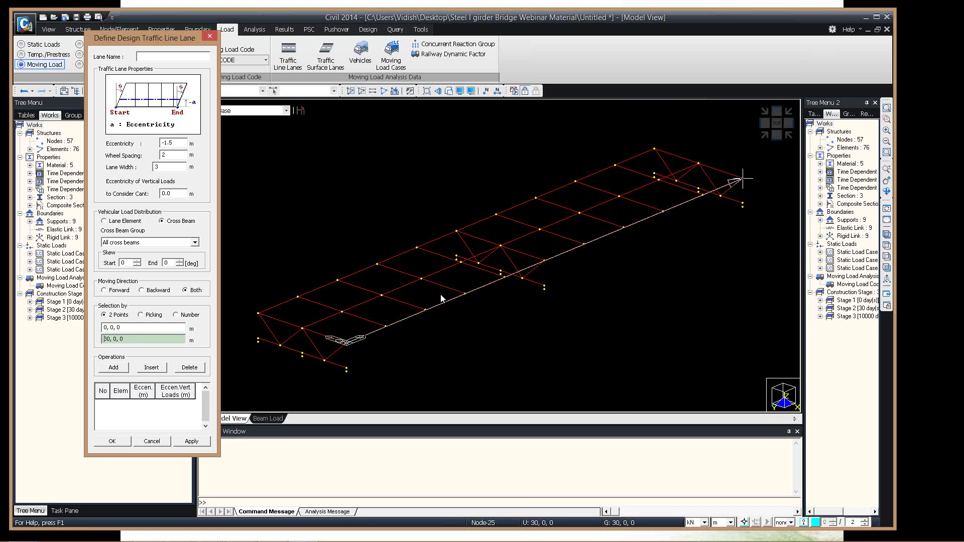
{"action": "left_click", "coordinate": [190, 441]}
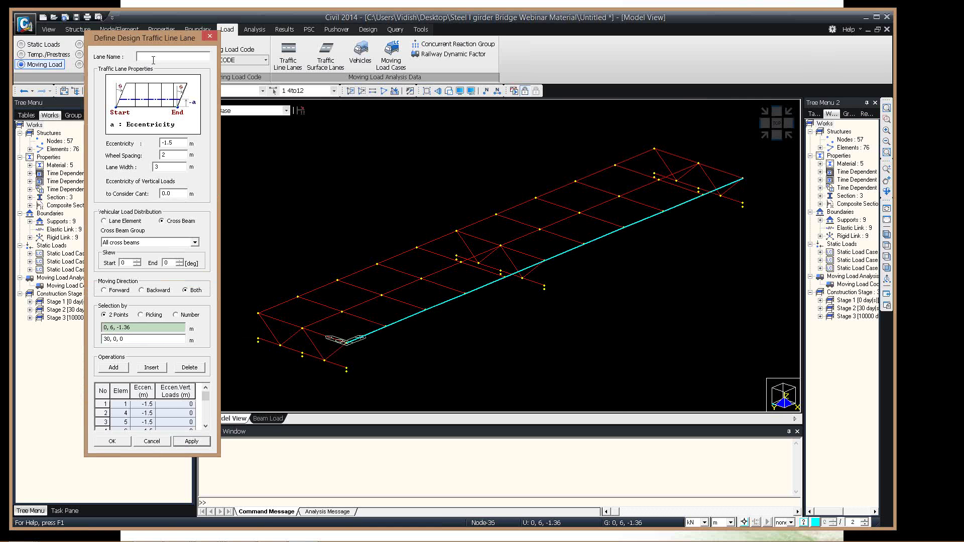
{"action": "type", "text": "Lane 1"}
{"action": "left_click", "coordinate": [192, 442]}
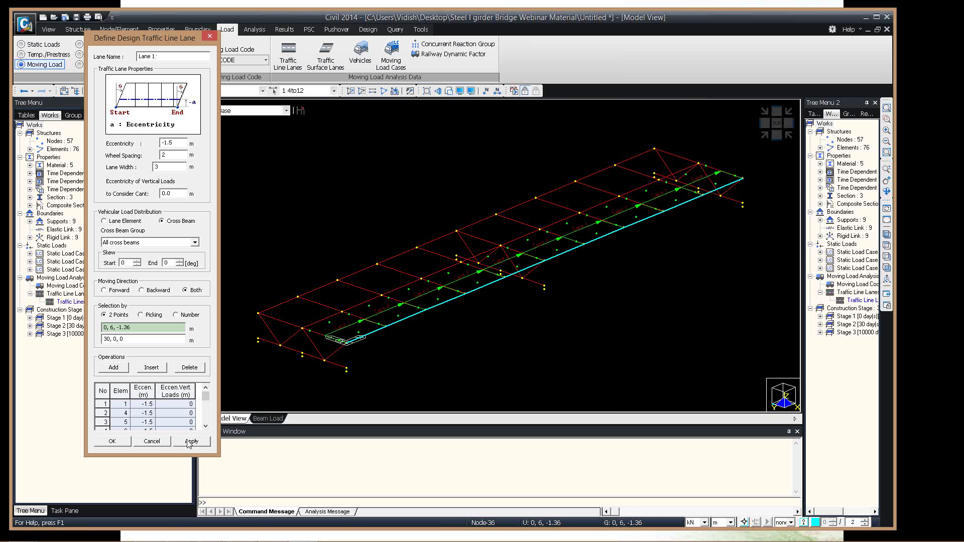
Change the lane eccentricity to 1.5 m and clear all entries from the lane's element list.
{"action": "left_click", "coordinate": [165, 143]}
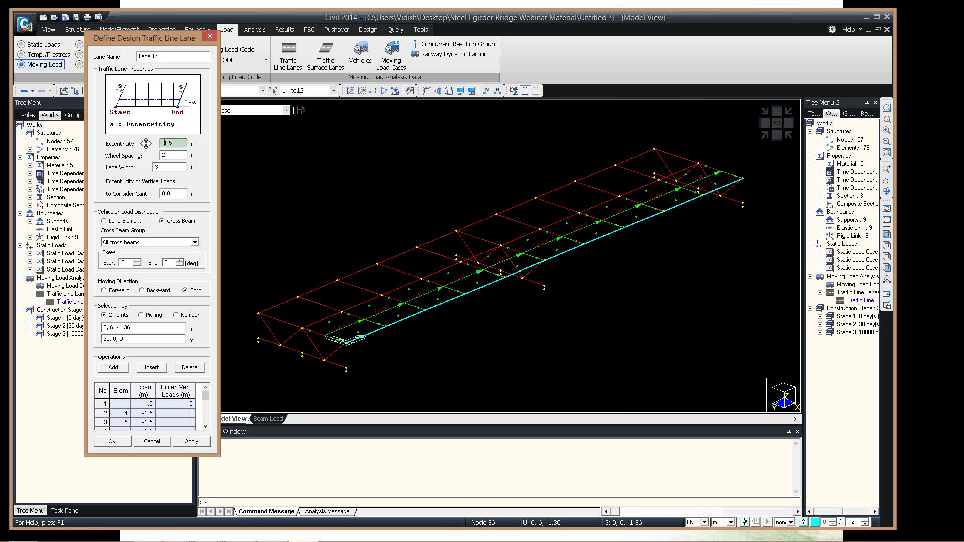
{"action": "key", "text": "BackSpace"}
{"action": "left_click", "coordinate": [127, 328]}
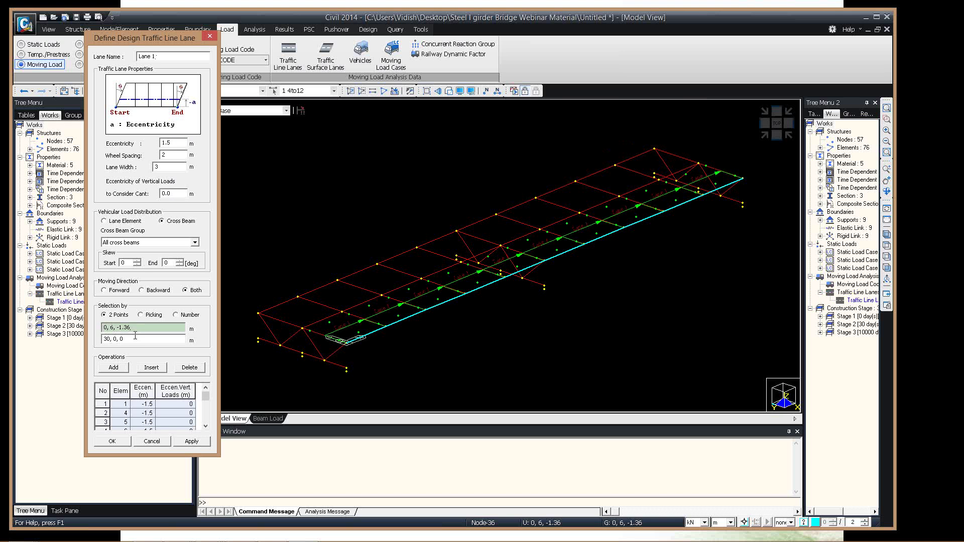
{"action": "left_click", "coordinate": [103, 392]}
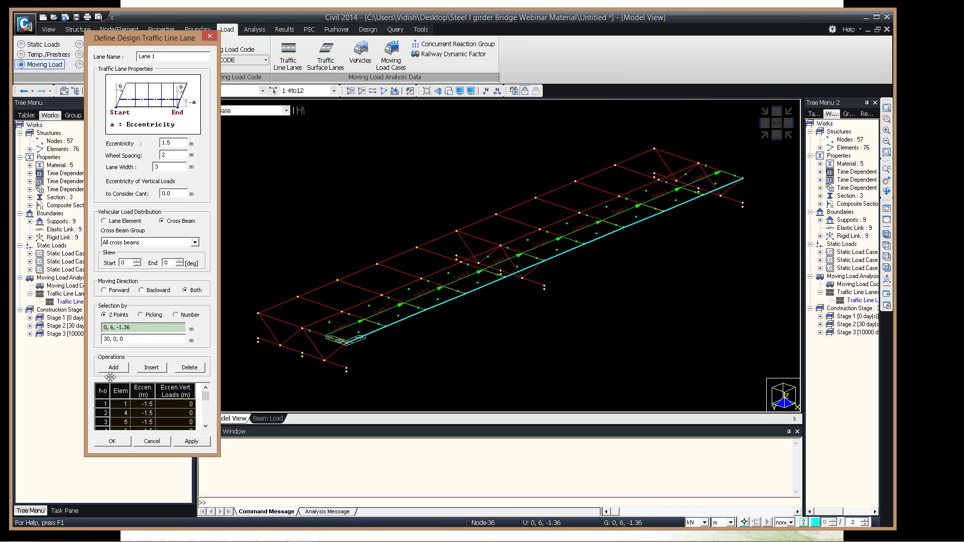
{"action": "key", "text": "Delete"}
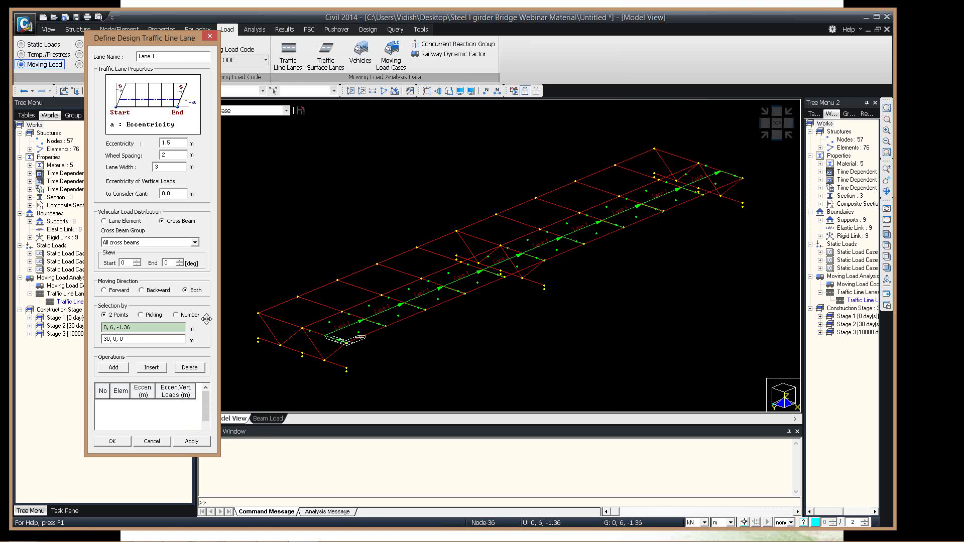
Define the second lane from 0, 6, 0 to 30, 6, 0, name it Lane 2, save it and close the traffic lane list.
{"action": "left_click", "coordinate": [258, 313]}
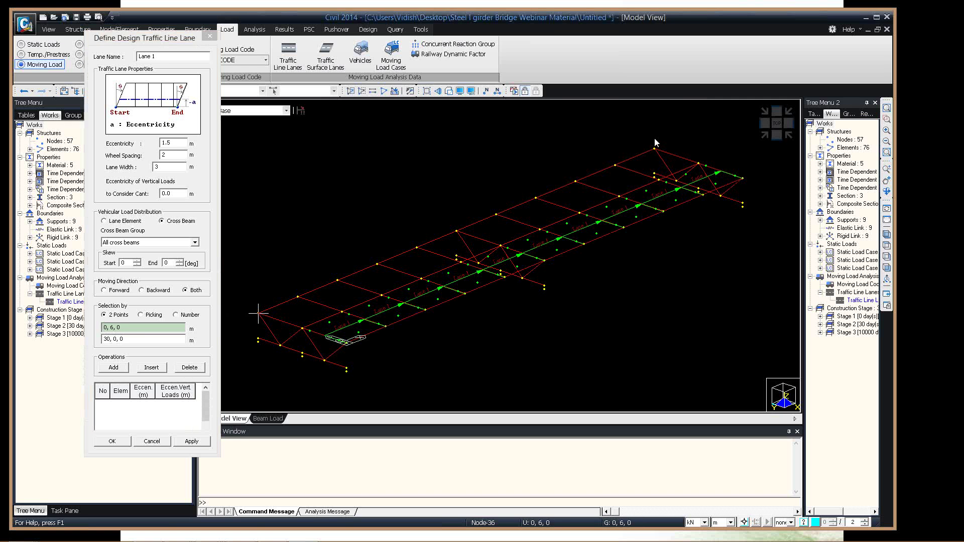
{"action": "left_click", "coordinate": [655, 140]}
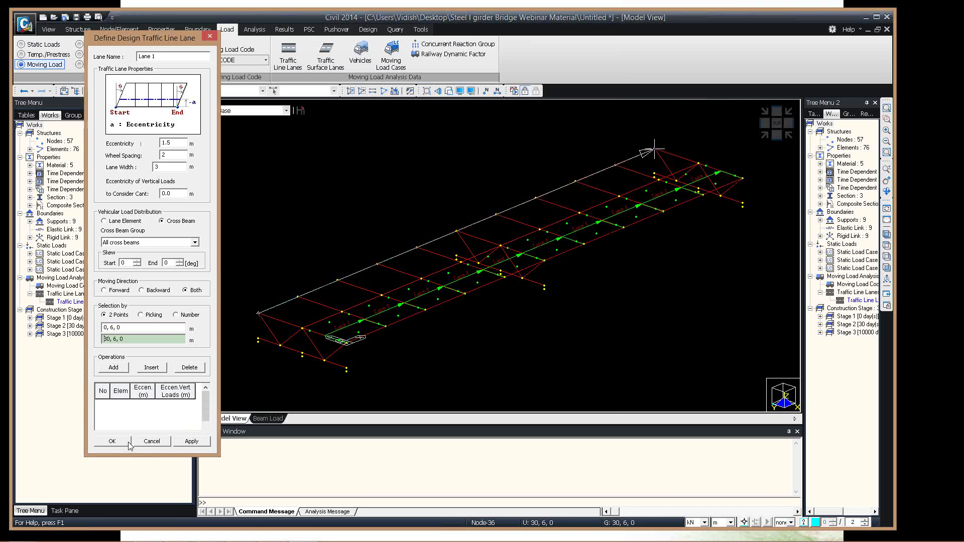
{"action": "double_click", "coordinate": [154, 57]}
{"action": "type", "text": "2"}
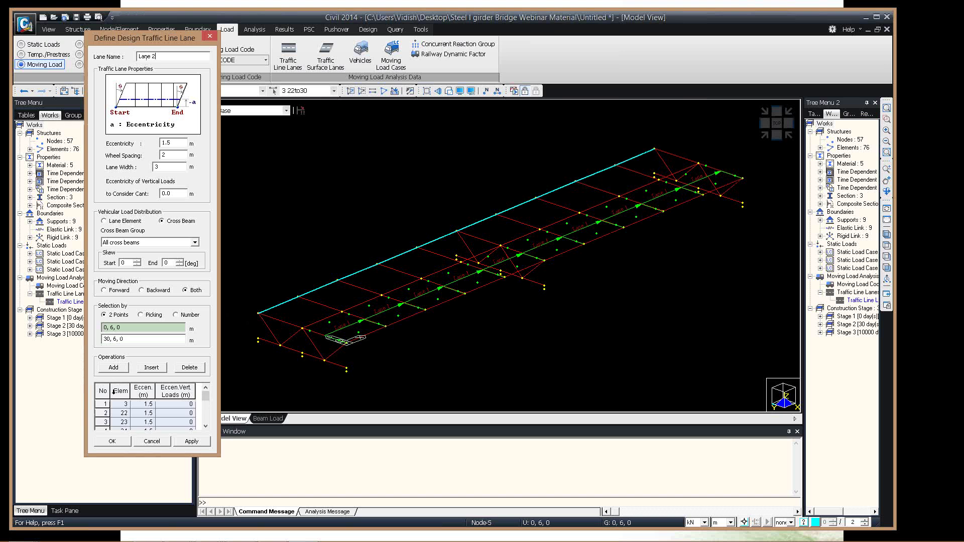
{"action": "left_click", "coordinate": [112, 440]}
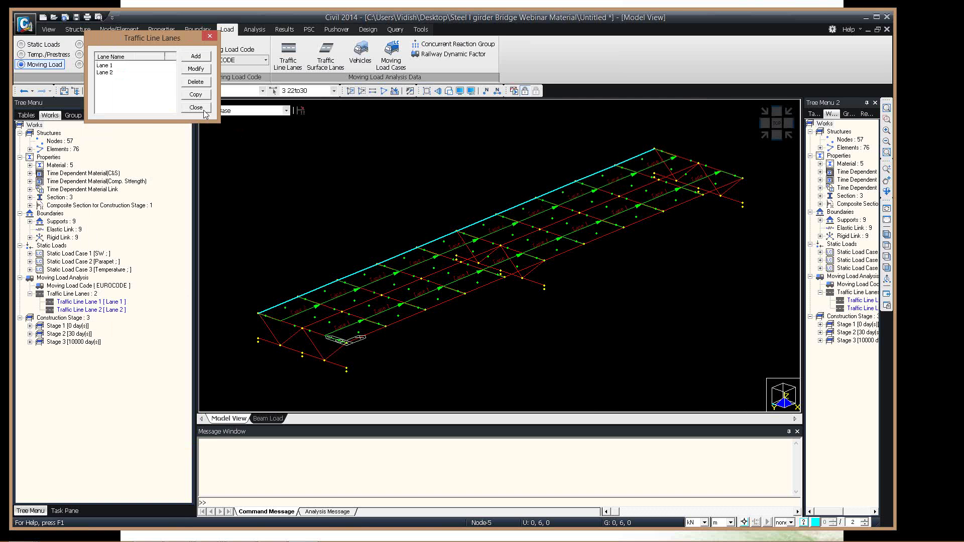
{"action": "left_click", "coordinate": [196, 108]}
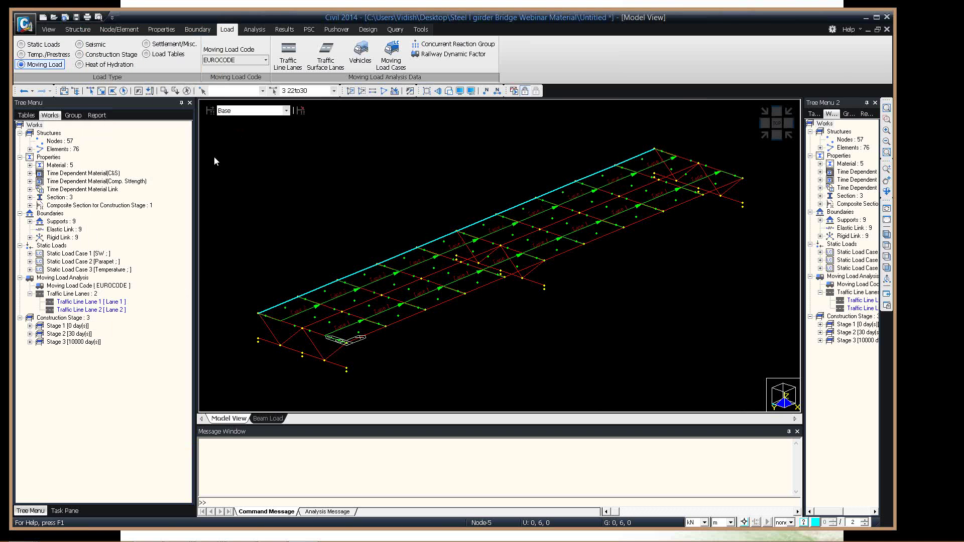
Add the standard EN 1991-2:2003 road bridge vehicle Load Model 1, keeping its default adjustment factors.
{"action": "left_click", "coordinate": [366, 60]}
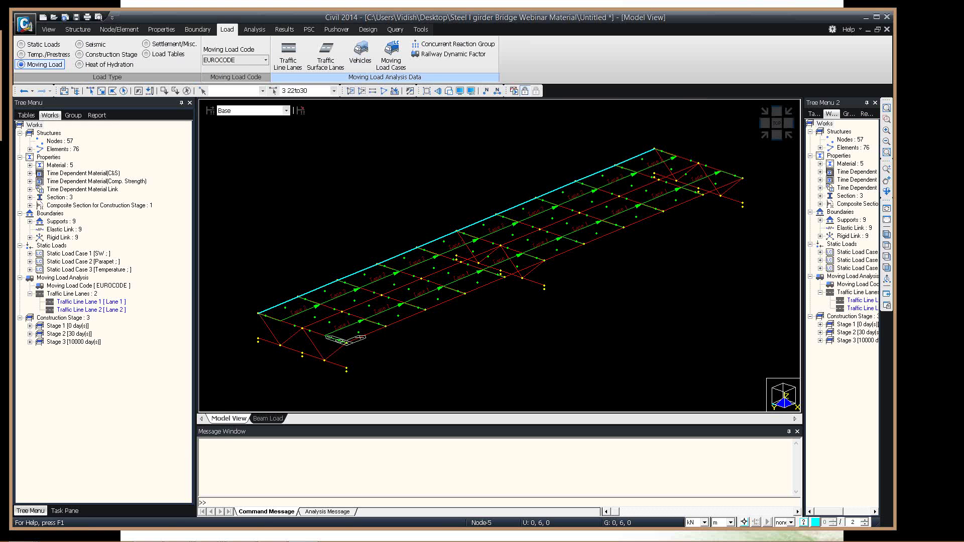
{"action": "left_click_drag", "start_coordinate": [242, 63], "coordinate": [254, 75]}
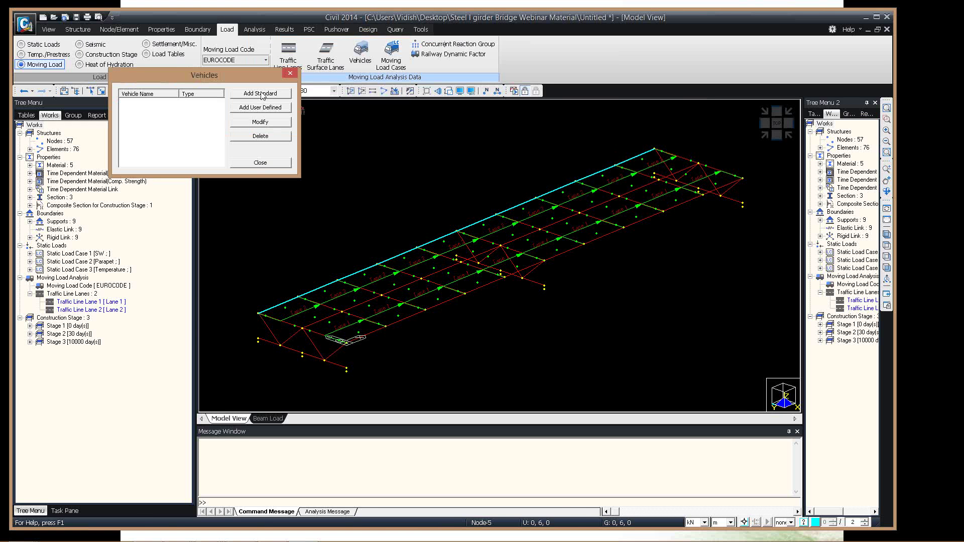
{"action": "left_click", "coordinate": [261, 94]}
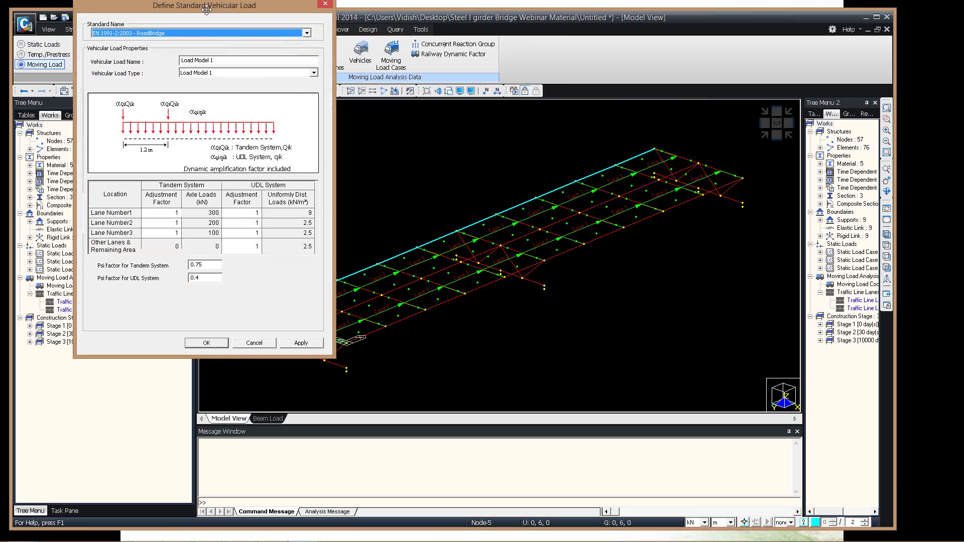
{"action": "left_click_drag", "start_coordinate": [416, 34], "coordinate": [431, 75]}
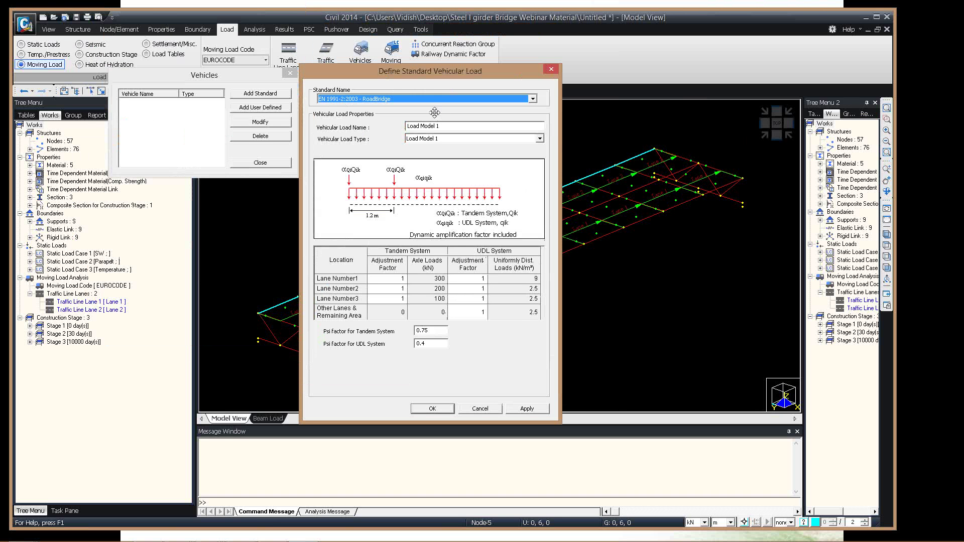
{"action": "left_click", "coordinate": [540, 139]}
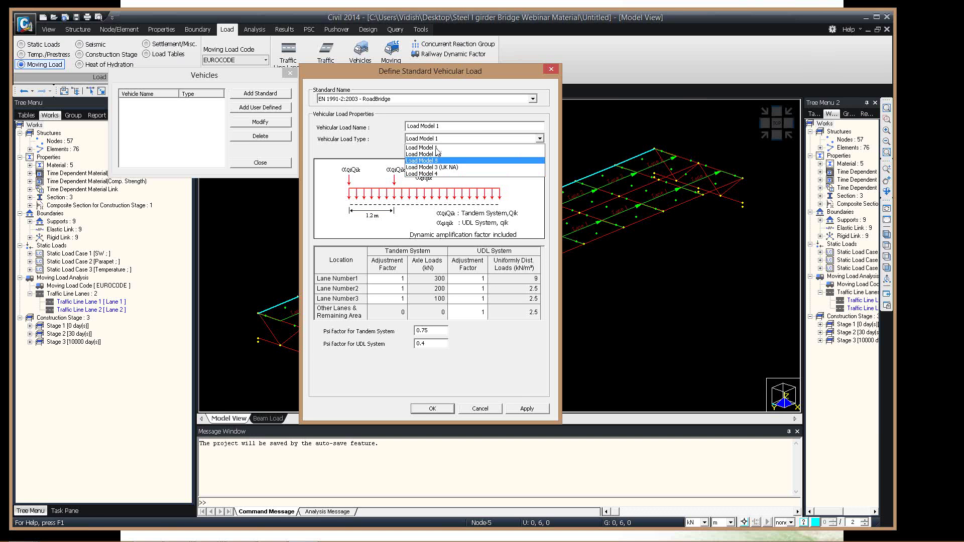
{"action": "left_click", "coordinate": [422, 148]}
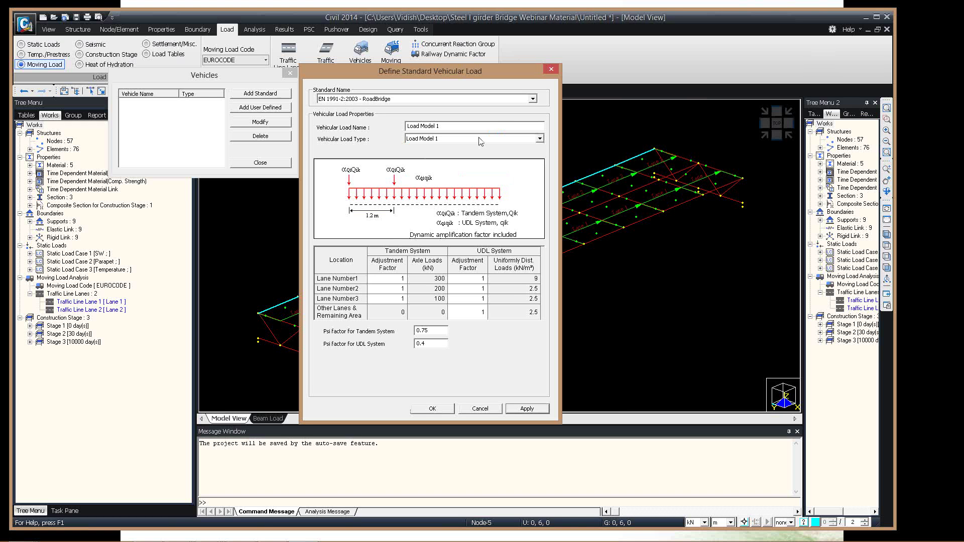
Add the standard vehicle Load Model 3 with the 600/150 special vehicle and close the vehicle list.
{"action": "left_click", "coordinate": [480, 139]}
{"action": "left_click", "coordinate": [452, 162]}
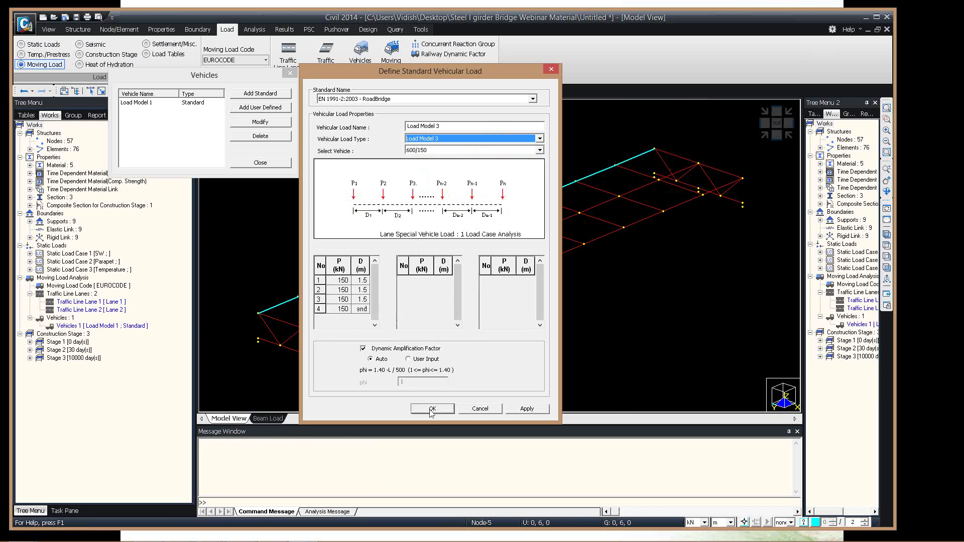
{"action": "left_click", "coordinate": [430, 408]}
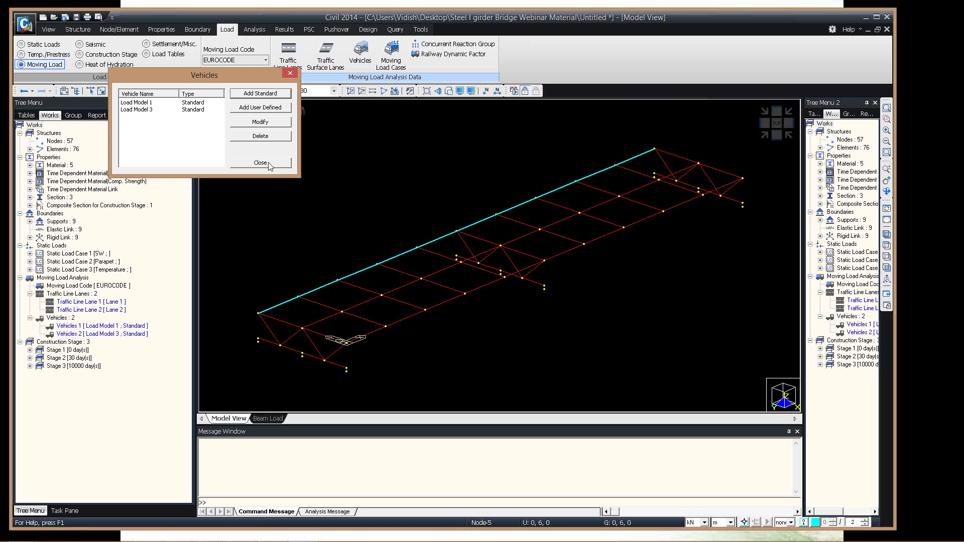
{"action": "left_click", "coordinate": [163, 110]}
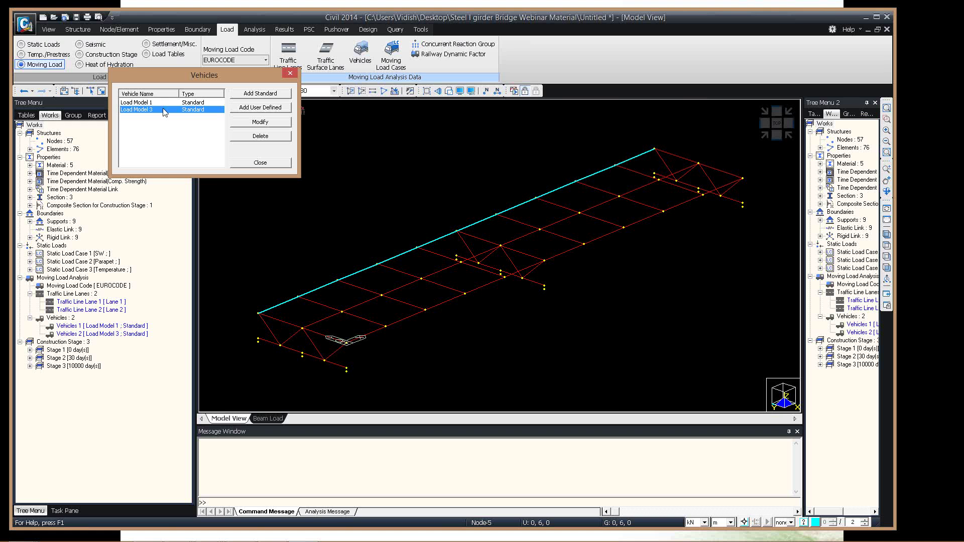
{"action": "left_click", "coordinate": [250, 163]}
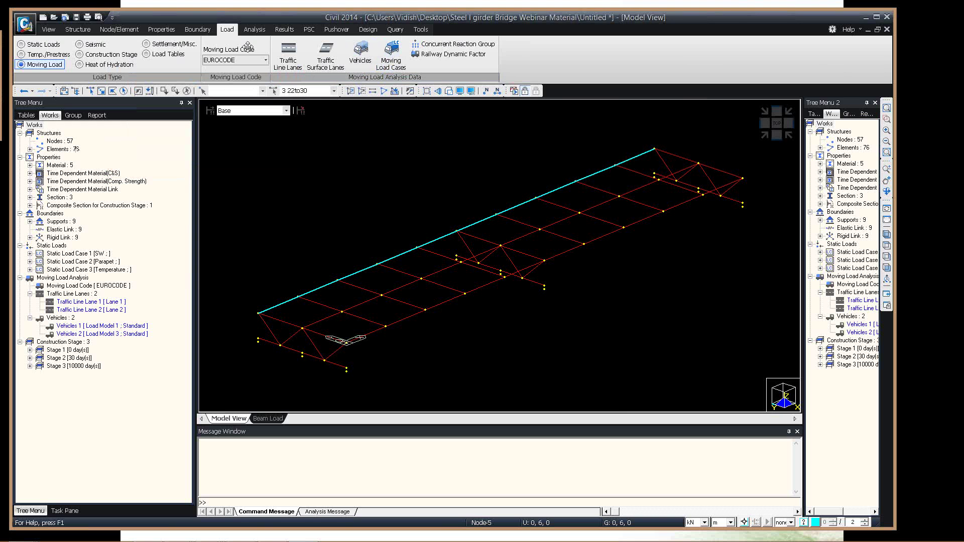
Define moving load case "case 1" with vehicle Load Model 1, assign Lane 1 and Lane 2, and apply it.
{"action": "left_click_drag", "start_coordinate": [247, 47], "coordinate": [247, 49]}
{"action": "left_click", "coordinate": [273, 61]}
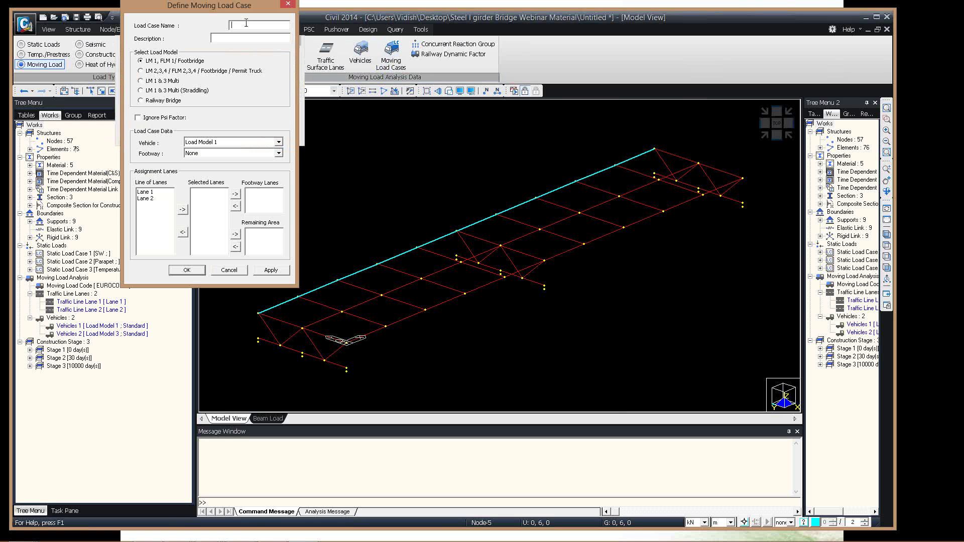
{"action": "type", "text": "case 1"}
{"action": "left_click_drag", "start_coordinate": [145, 192], "coordinate": [145, 198]}
{"action": "left_click", "coordinate": [182, 208]}
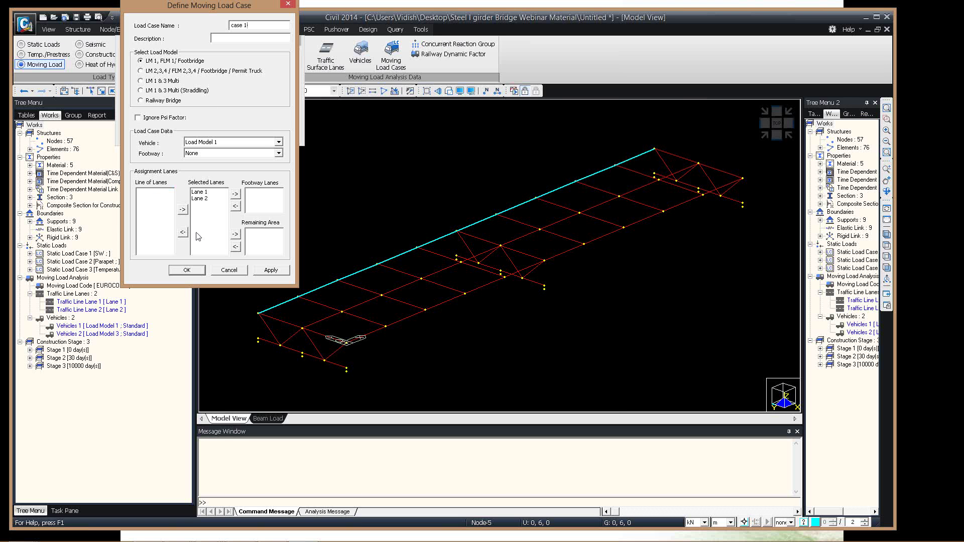
{"action": "left_click", "coordinate": [270, 270]}
Define moving load case "case 2" as LM 1 & 3 Multi with Load Model 1 and Load Model 3, and close the case list.
{"action": "key", "text": "BackSpace"}
{"action": "type", "text": "2"}
{"action": "left_click", "coordinate": [159, 70]}
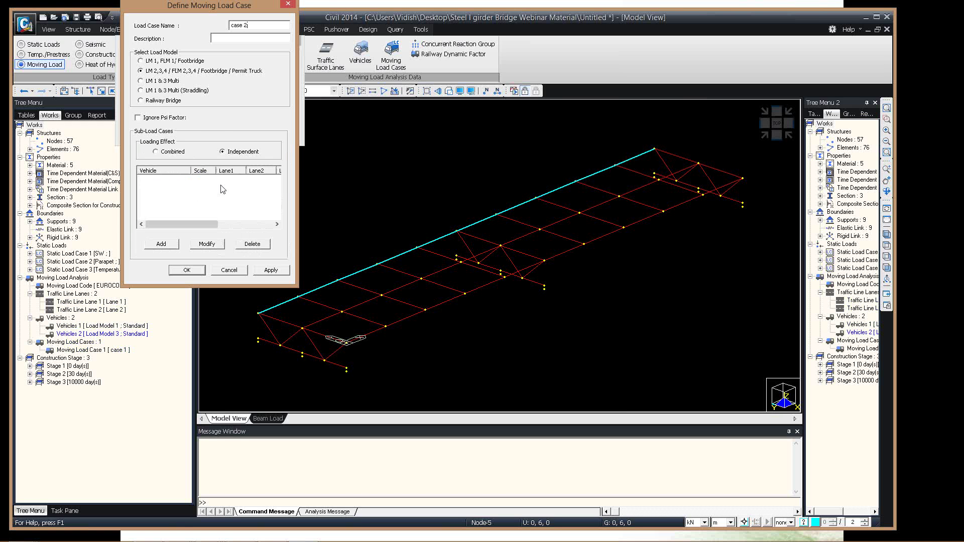
{"action": "left_click", "coordinate": [171, 81]}
{"action": "left_click", "coordinate": [224, 154]}
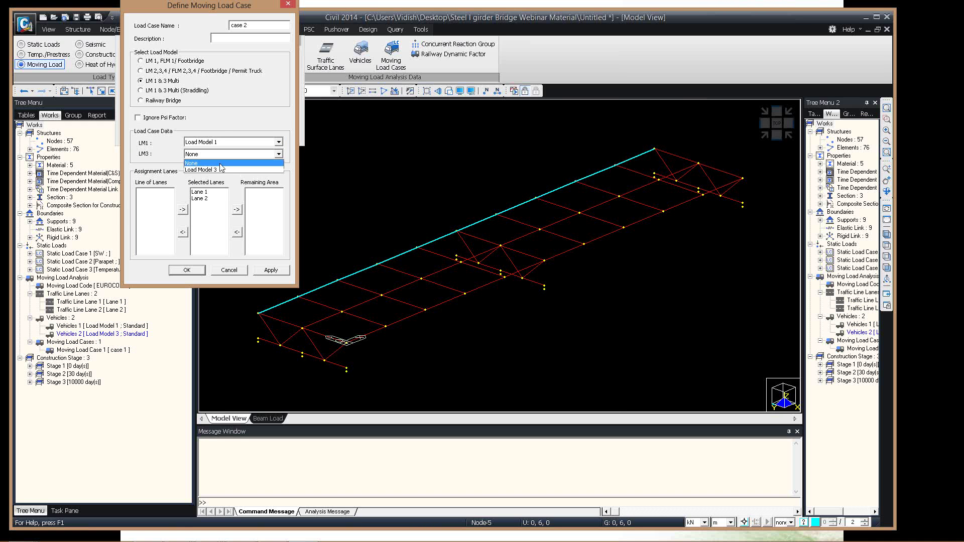
{"action": "left_click", "coordinate": [220, 168]}
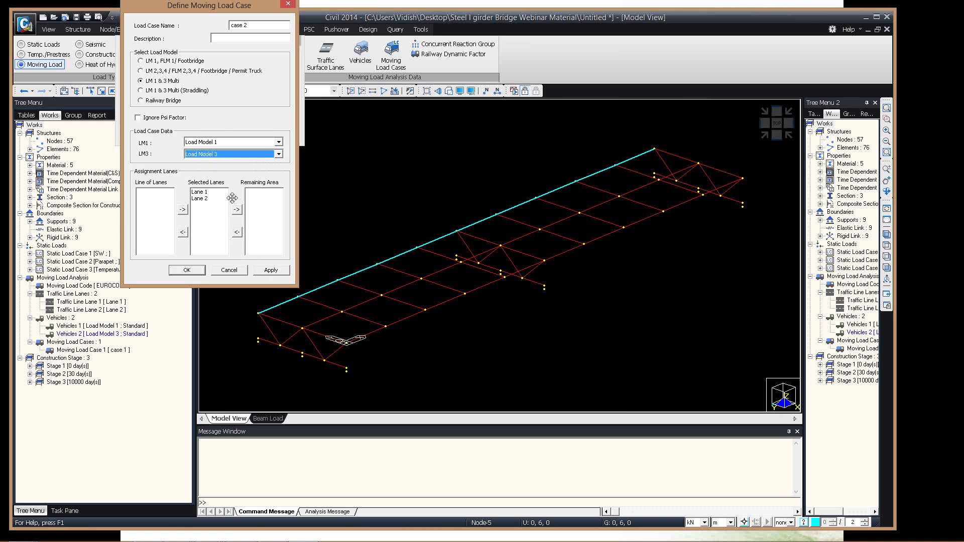
{"action": "left_click", "coordinate": [187, 271]}
{"action": "left_click", "coordinate": [160, 70]}
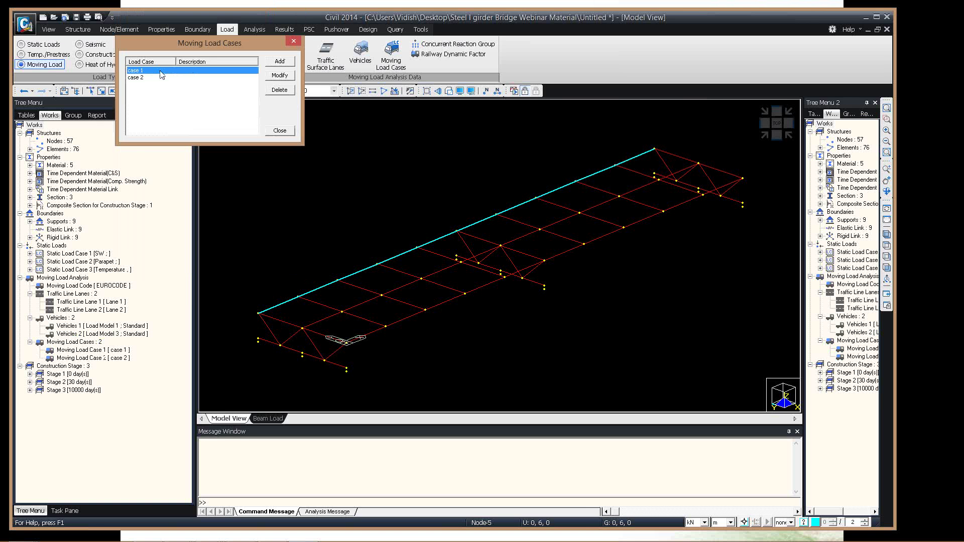
{"action": "left_click", "coordinate": [278, 132]}
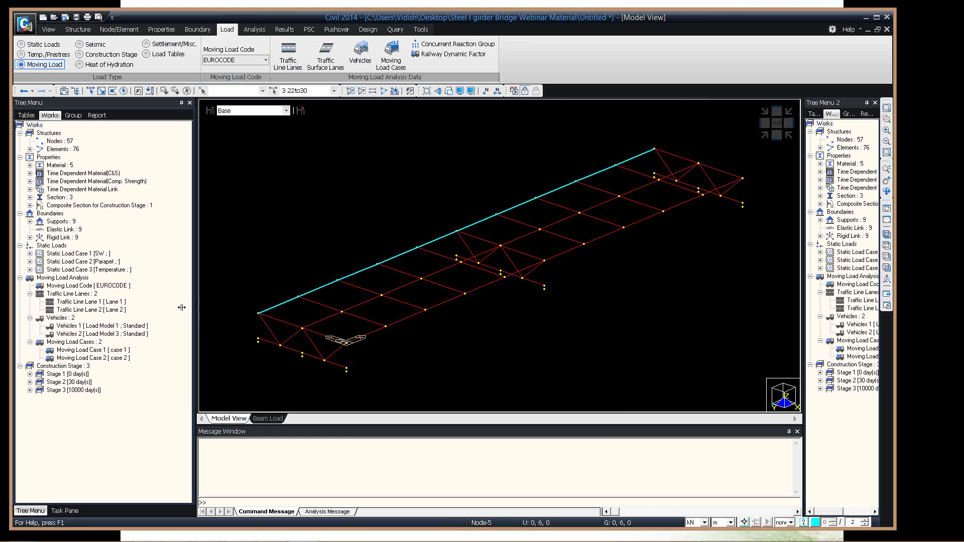
Try to run the analysis of the bridge model.
{"action": "left_click_drag", "start_coordinate": [182, 307], "coordinate": [177, 307]}
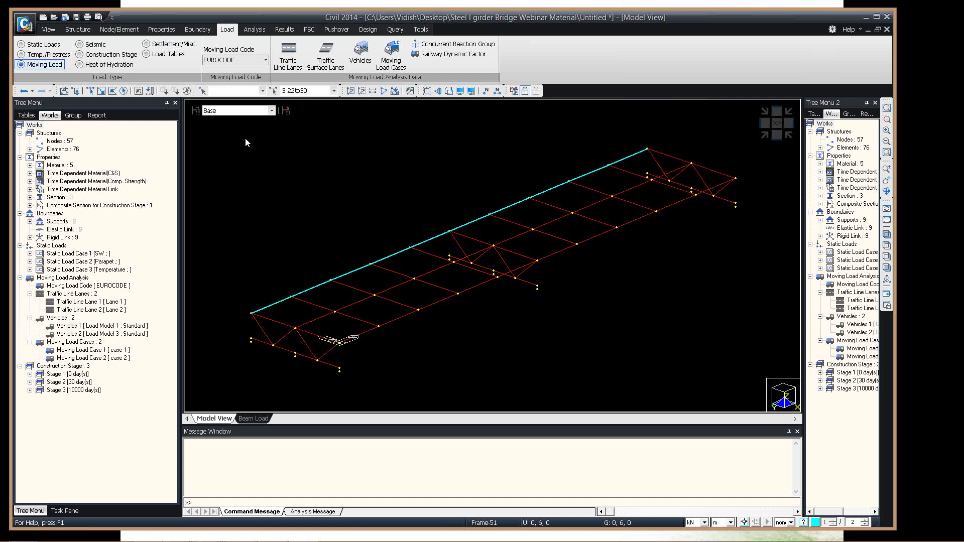
{"action": "left_click", "coordinate": [514, 91]}
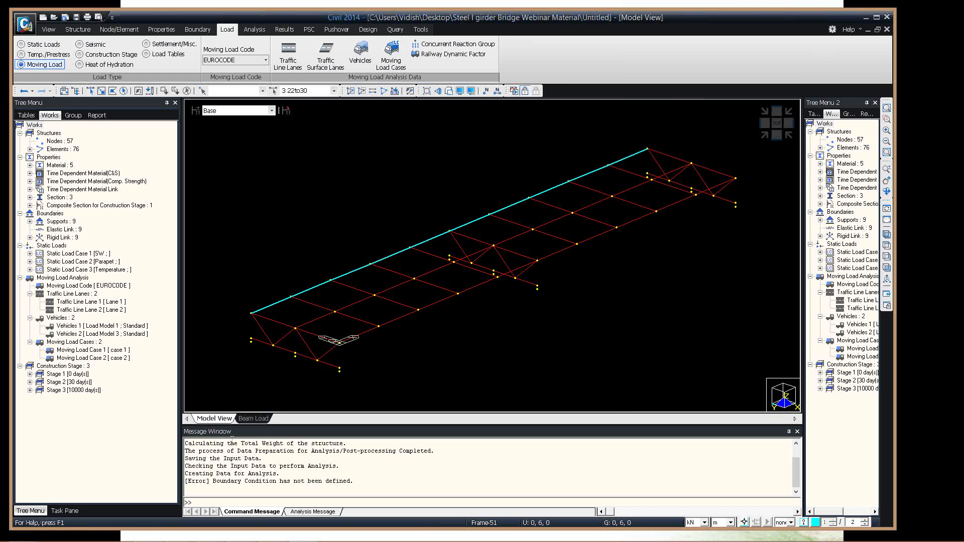
{"action": "left_click_drag", "start_coordinate": [233, 424], "coordinate": [233, 464]}
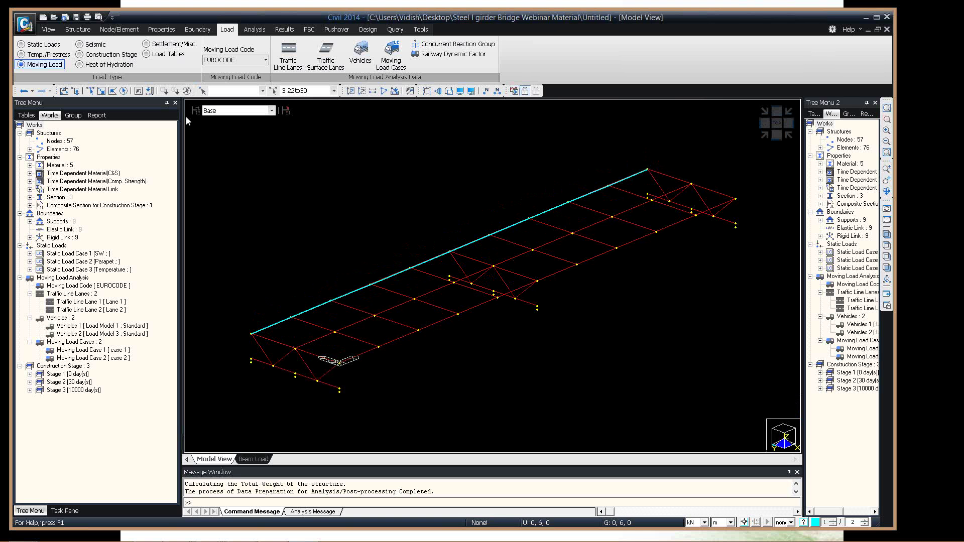
Display construction Stage 1 to check which boundaries are active, and return to the Base stage.
{"action": "left_click", "coordinate": [236, 111]}
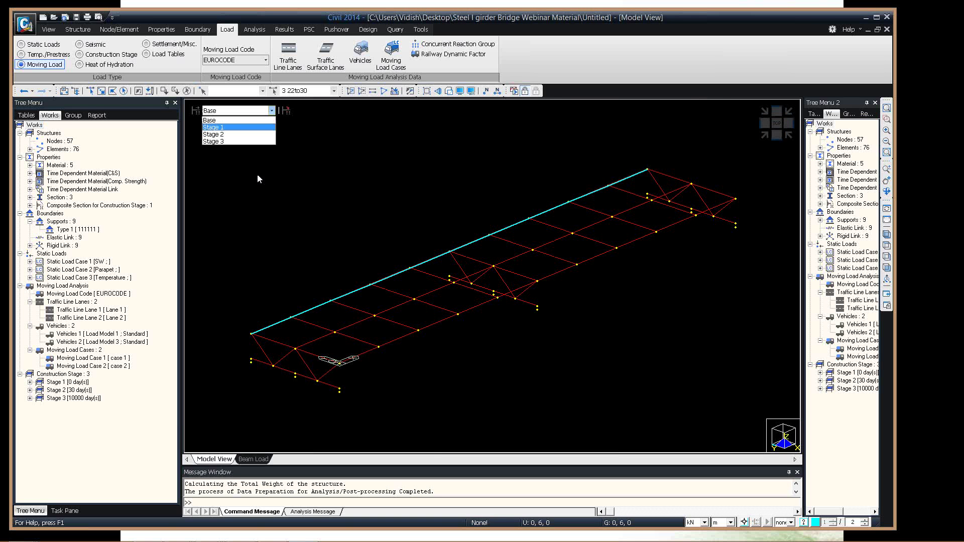
{"action": "key", "text": "Return"}
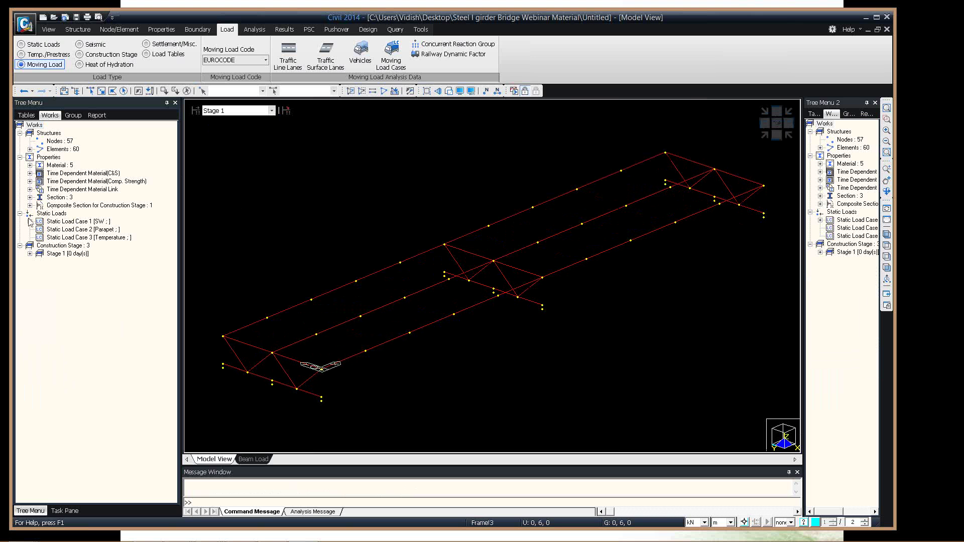
{"action": "left_click", "coordinate": [213, 111]}
{"action": "left_click", "coordinate": [216, 119]}
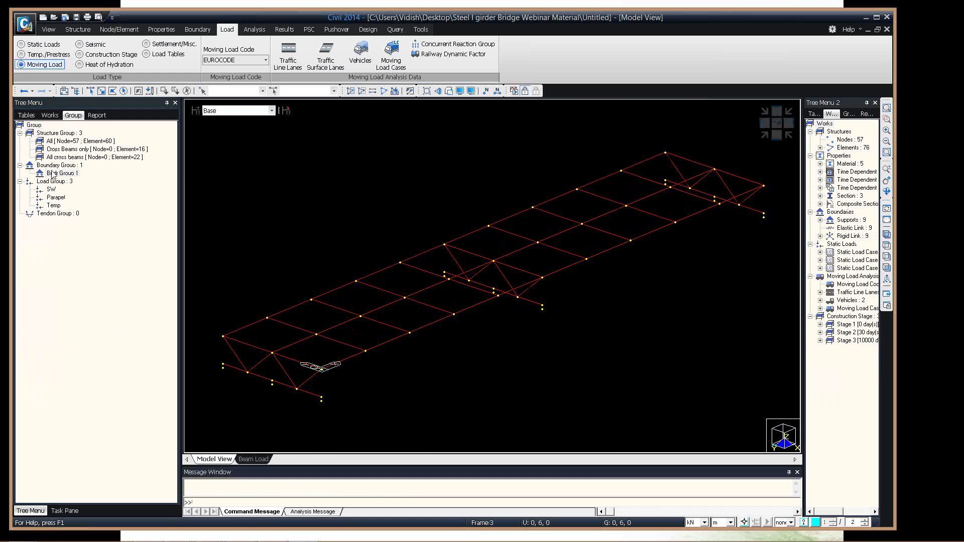
Select the whole model and assign all its boundary types to boundary group Bndr Group 1.
{"action": "key", "text": "ctrl+a"}
{"action": "left_click_drag", "start_coordinate": [62, 174], "coordinate": [347, 346]}
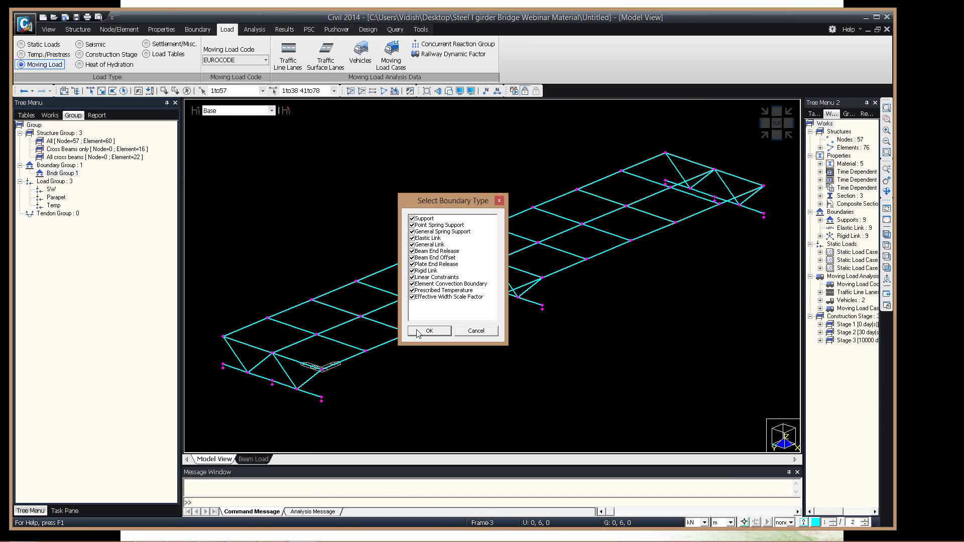
{"action": "left_click", "coordinate": [430, 331]}
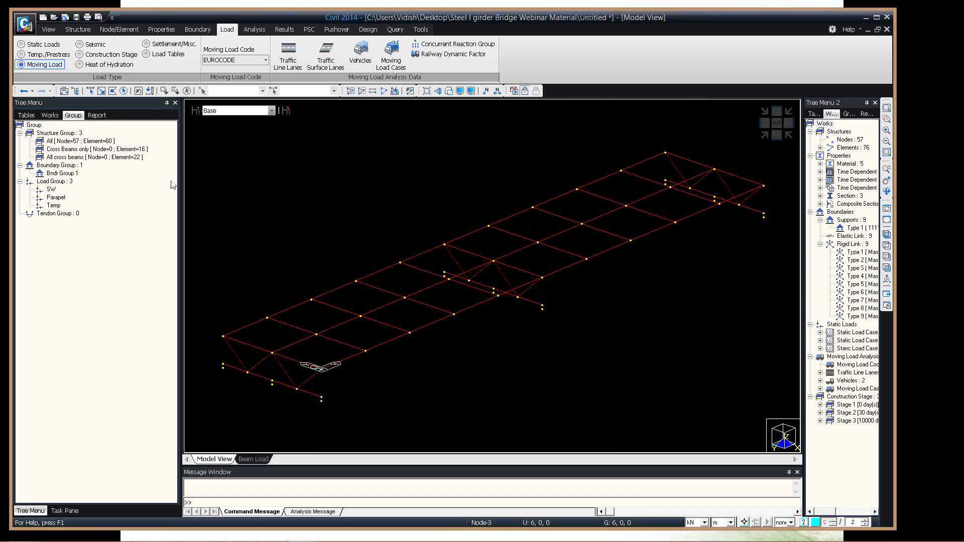
Check the boundaries active in construction Stage 1 and run the analysis.
{"action": "left_click", "coordinate": [217, 113]}
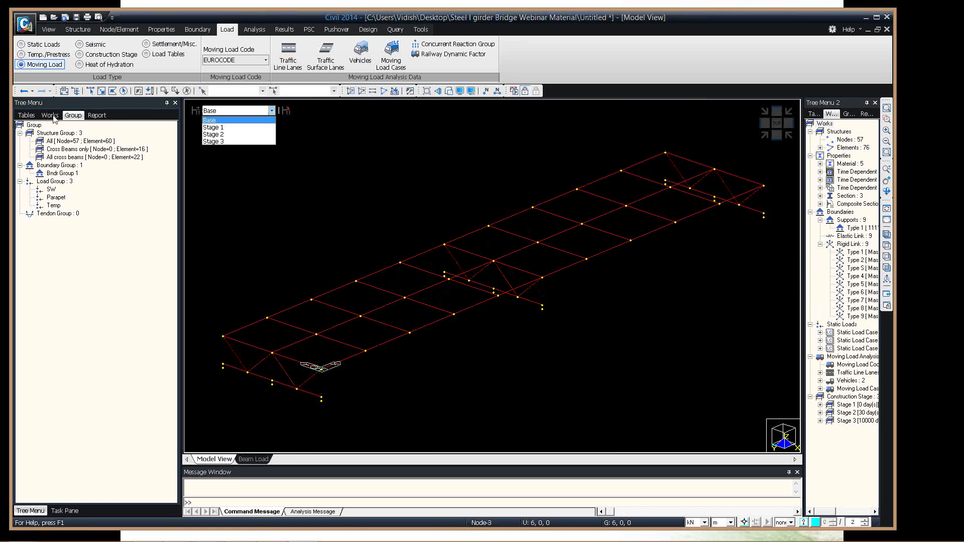
{"action": "left_click", "coordinate": [213, 127]}
{"action": "left_click", "coordinate": [50, 115]}
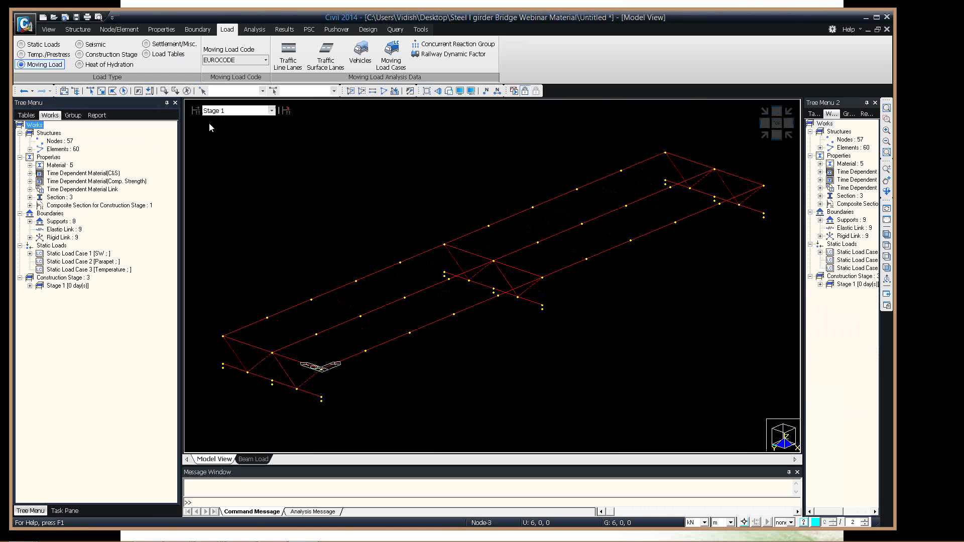
{"action": "left_click", "coordinate": [497, 91]}
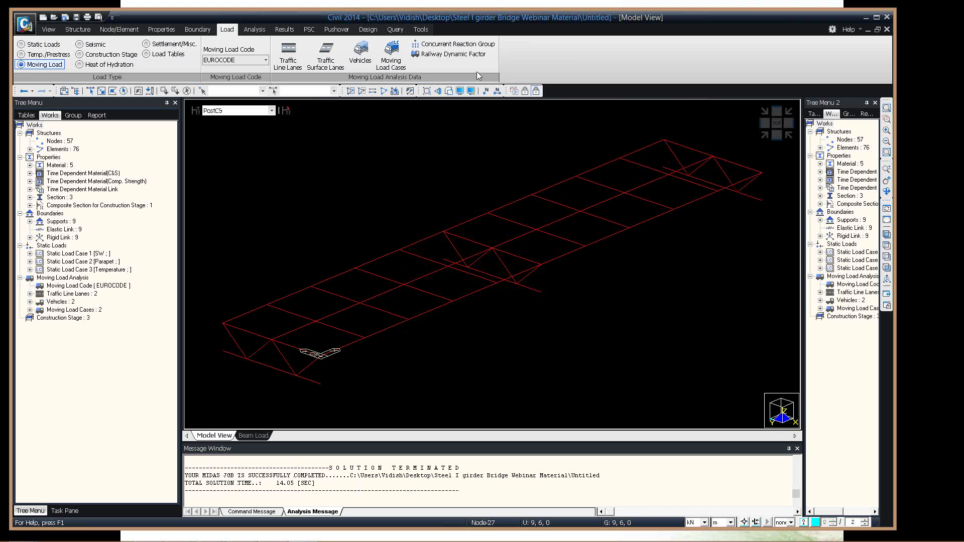
{"action": "scroll", "coordinate": [477, 71], "scroll_direction": "down", "scroll_amount": 1}
{"action": "left_click", "coordinate": [469, 44]}
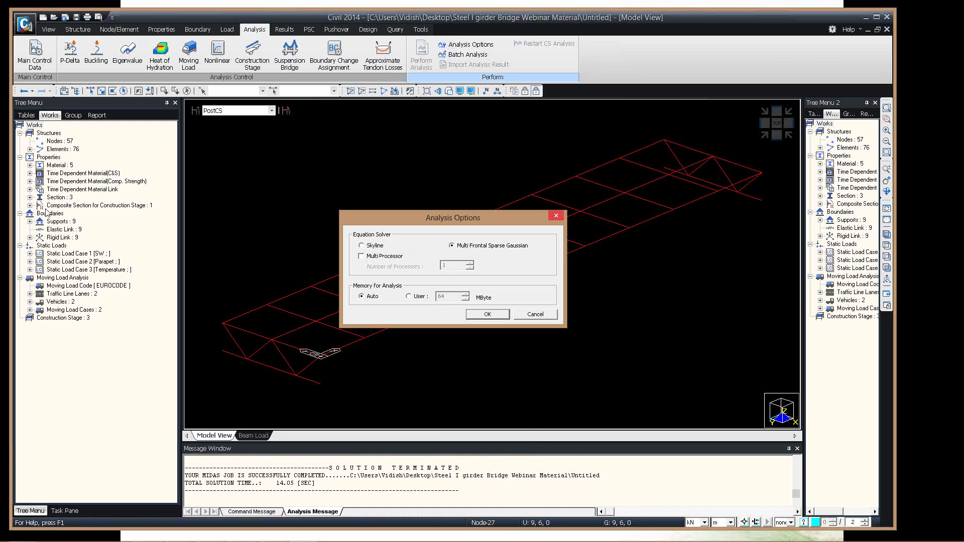
{"action": "key", "text": "Escape"}
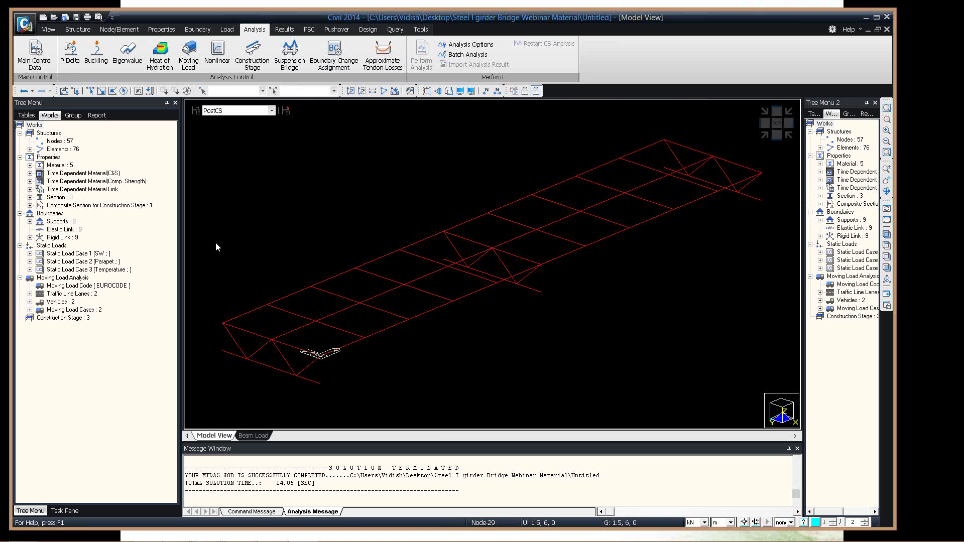
Display the My beam diagrams for static load case SW in the PostCS stage, with contour and line fill.
{"action": "left_click", "coordinate": [244, 111]}
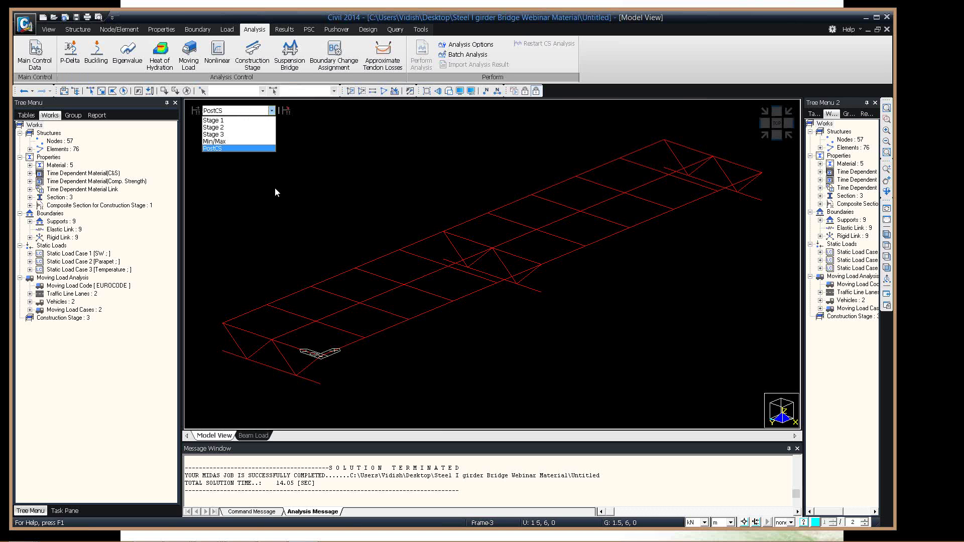
{"action": "left_click", "coordinate": [276, 192]}
{"action": "right_click", "coordinate": [278, 187]}
{"action": "mouse_move", "coordinate": [335, 220]}
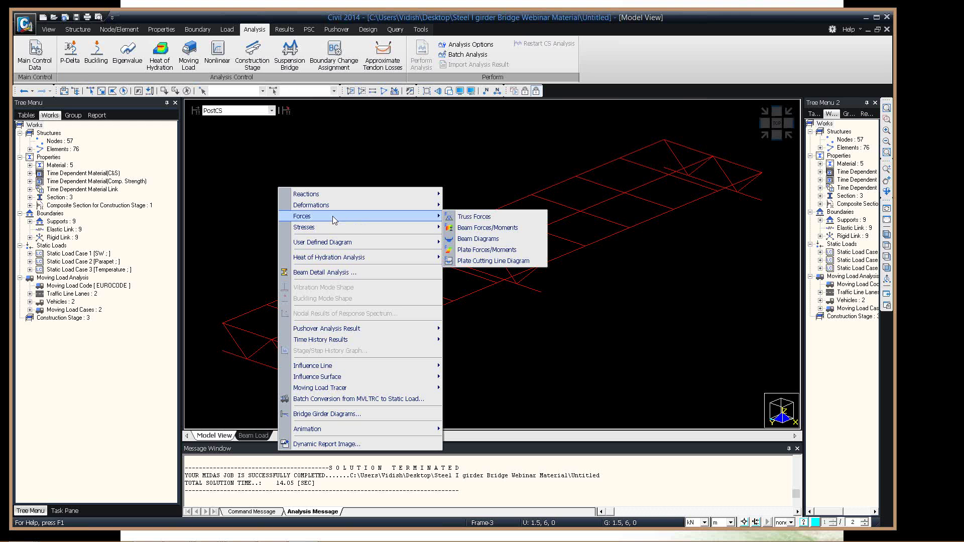
{"action": "left_click", "coordinate": [478, 239]}
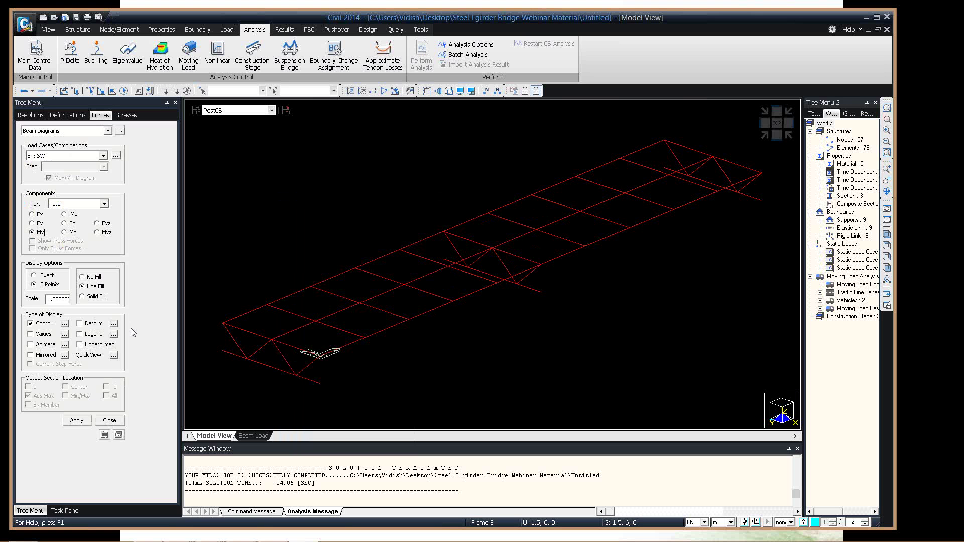
{"action": "left_click", "coordinate": [77, 420]}
{"action": "left_click", "coordinate": [102, 156]}
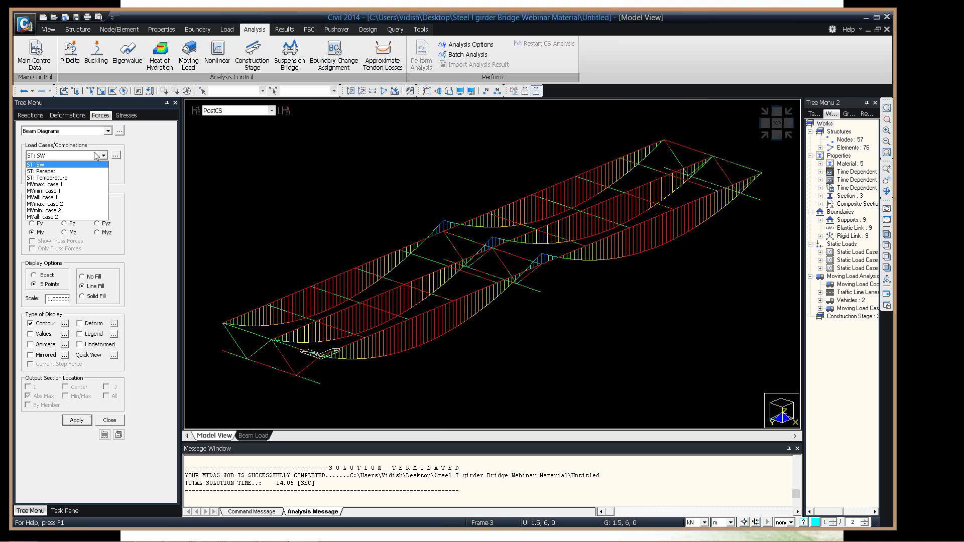
{"action": "left_click", "coordinate": [106, 135]}
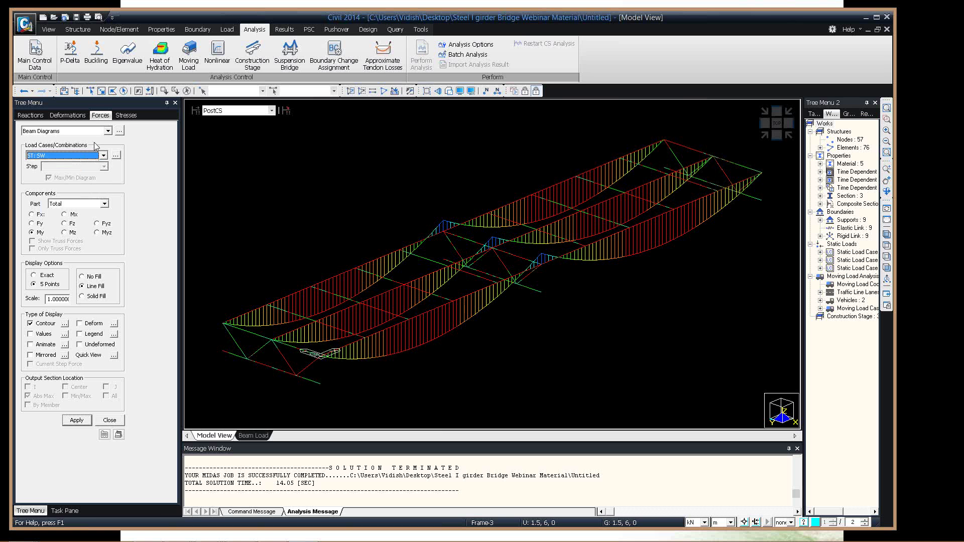
Display the Fy beam diagrams and then the Fz beam diagrams for static load case SW in the PostCS stage.
{"action": "left_click", "coordinate": [104, 132]}
{"action": "left_click", "coordinate": [49, 230]}
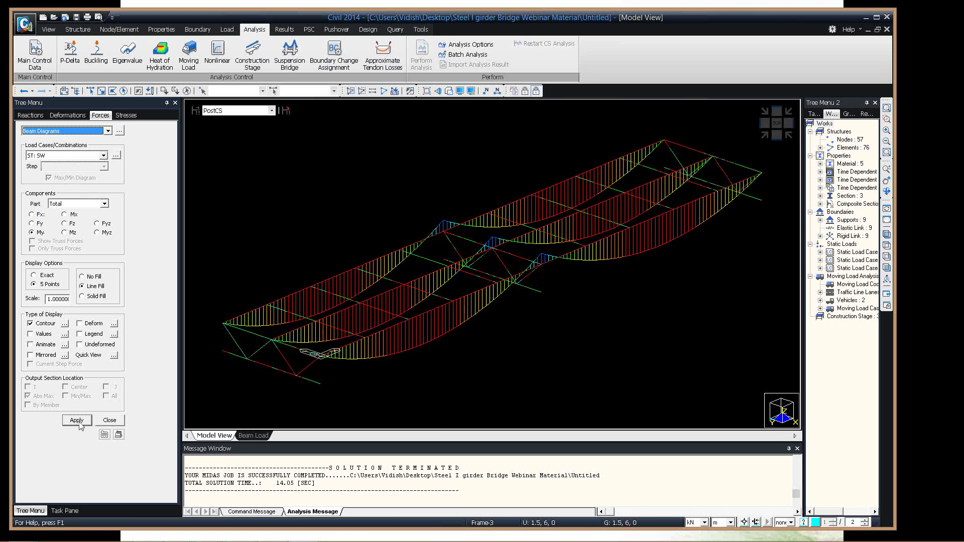
{"action": "left_click", "coordinate": [32, 223]}
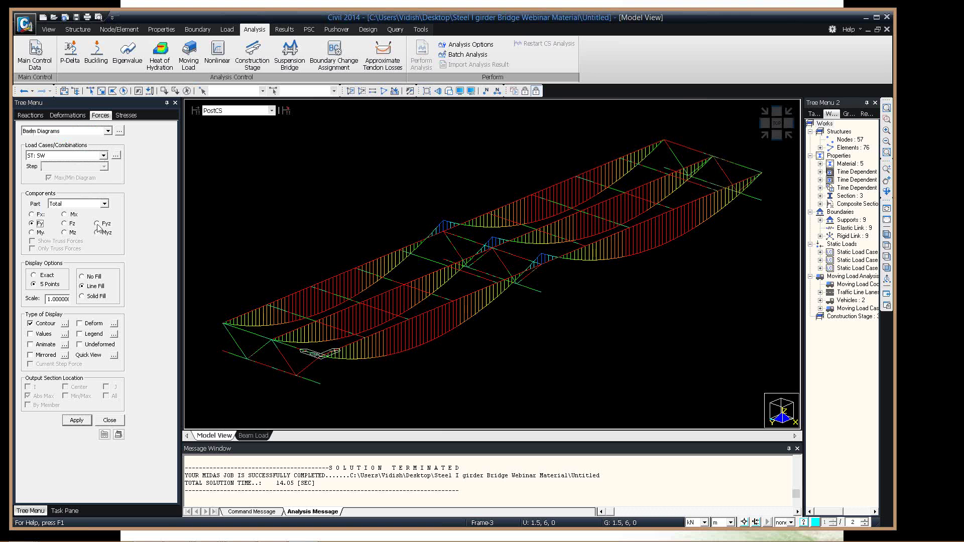
{"action": "key", "text": "Return"}
{"action": "left_click", "coordinate": [64, 224]}
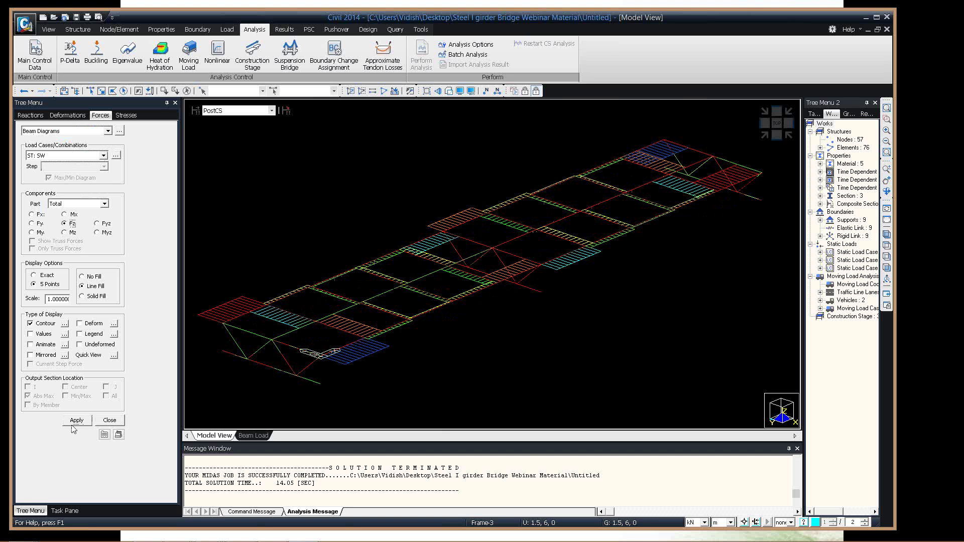
{"action": "left_click", "coordinate": [76, 421]}
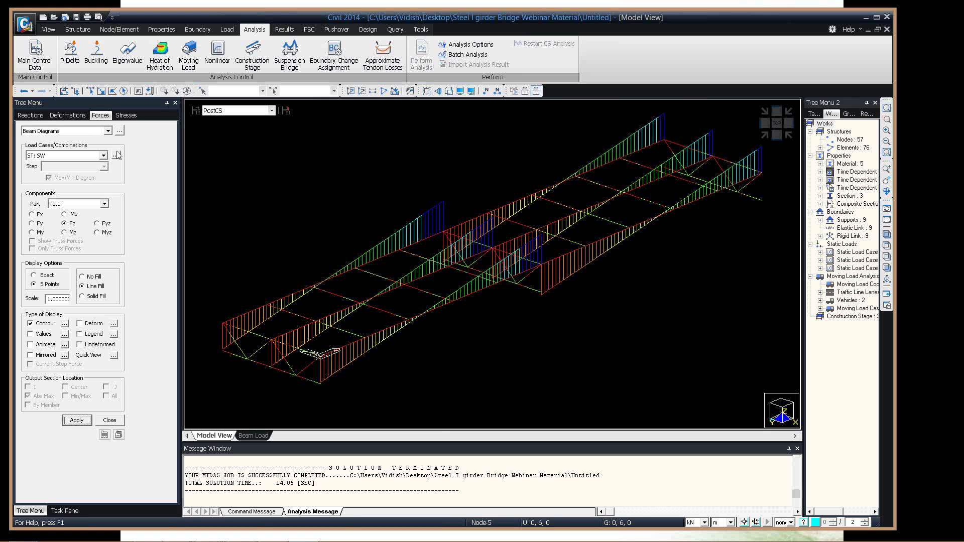
Display the FXYZ reaction forces for load case SW in PostCS, and switch the reaction display to construction Stage 2.
{"action": "left_click", "coordinate": [31, 115]}
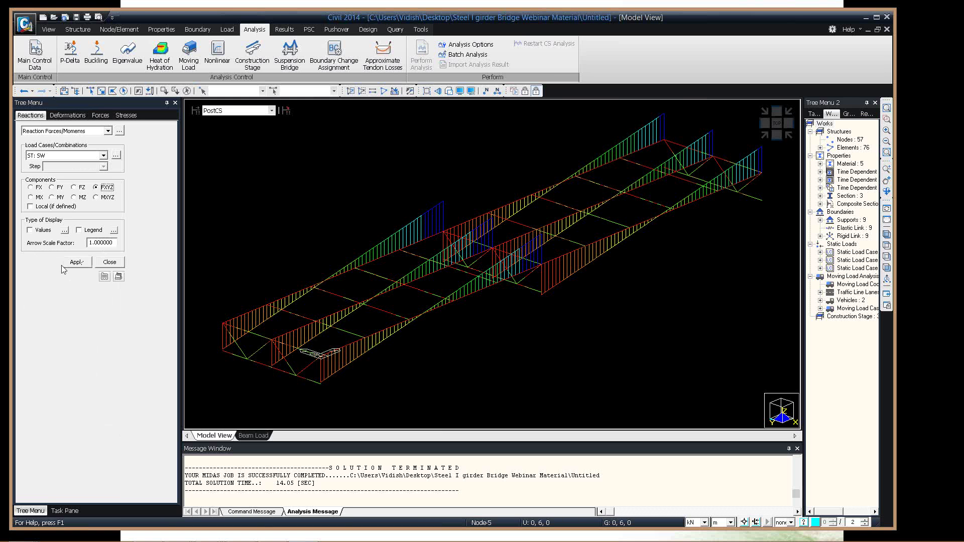
{"action": "left_click", "coordinate": [71, 264]}
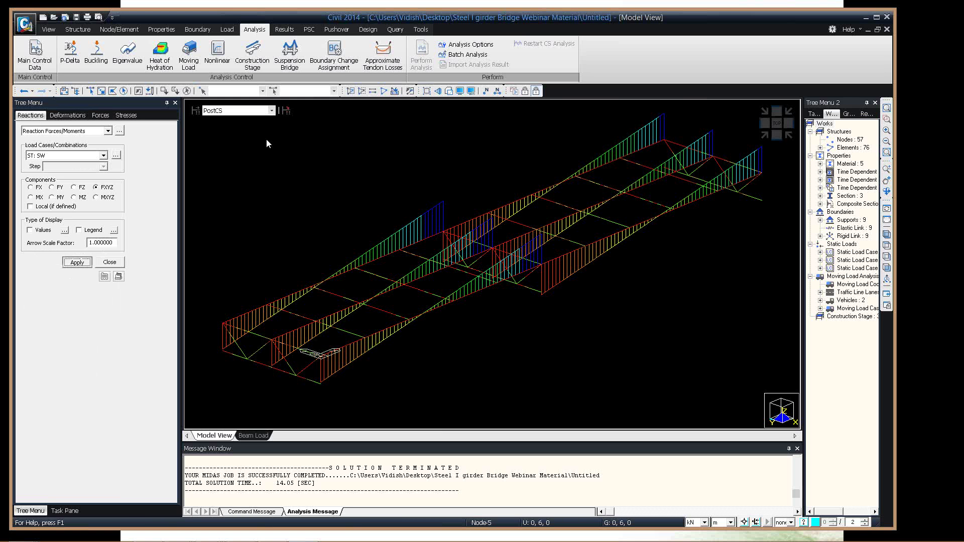
{"action": "left_click", "coordinate": [266, 111]}
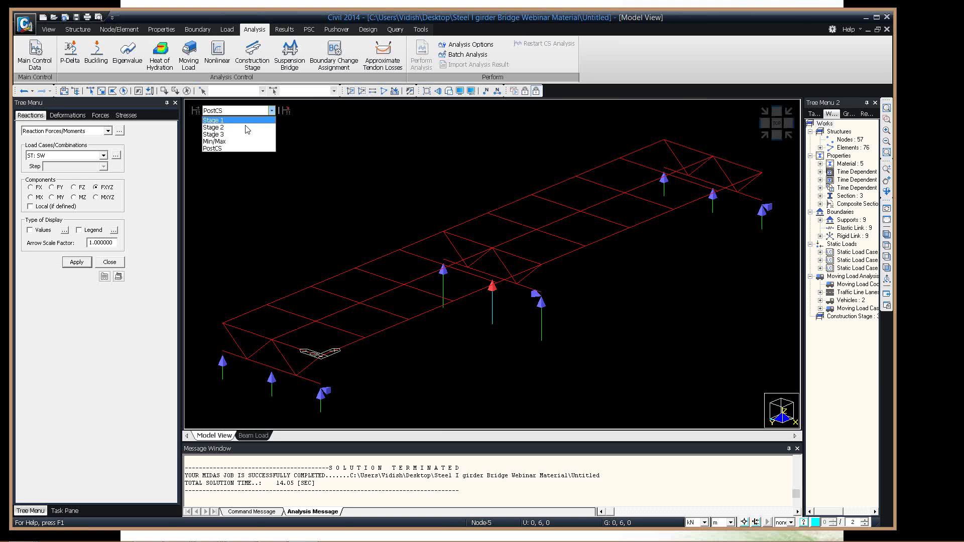
{"action": "left_click", "coordinate": [247, 127]}
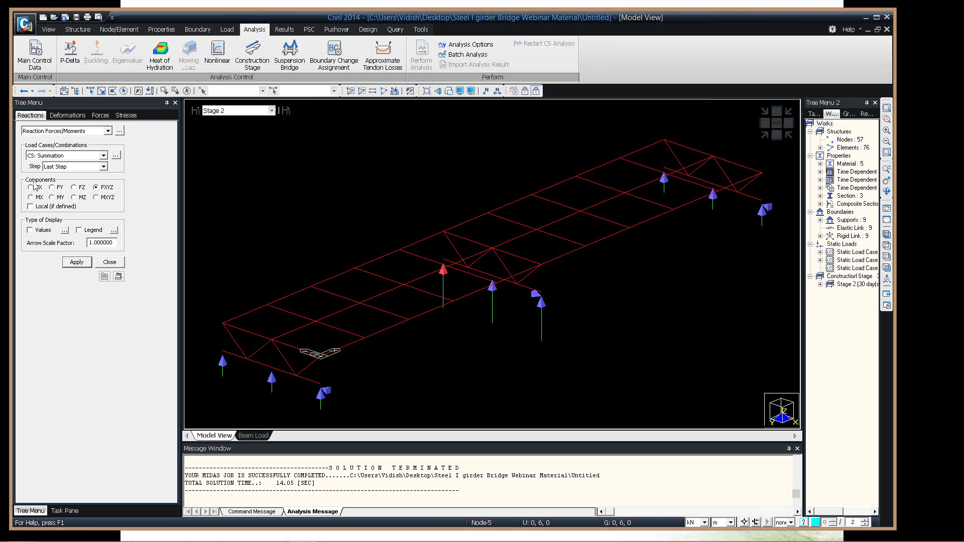
Display the Stage 2 FXYZ reactions for load case CS: Creep Secondary at the last step, with the legend shown.
{"action": "left_click", "coordinate": [79, 154]}
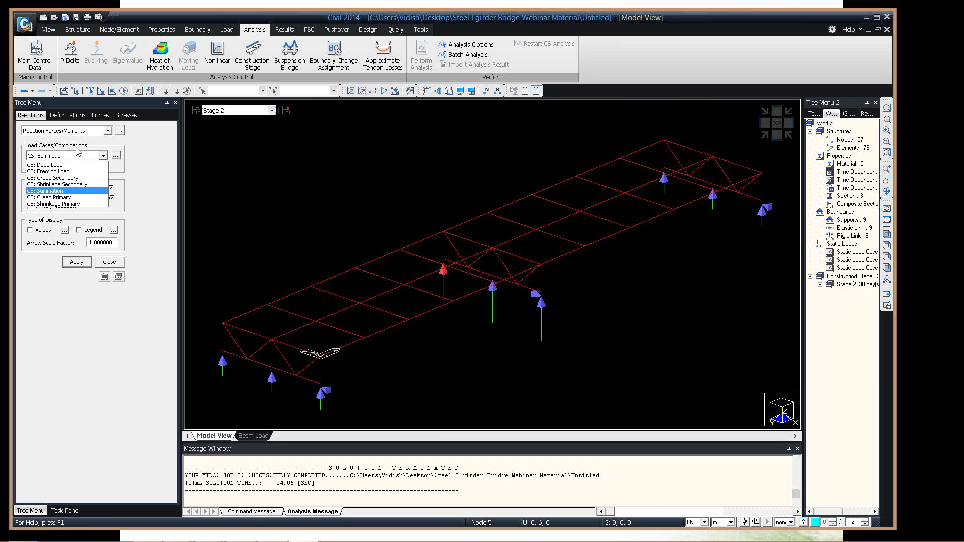
{"action": "left_click", "coordinate": [77, 155]}
{"action": "left_click", "coordinate": [77, 156]}
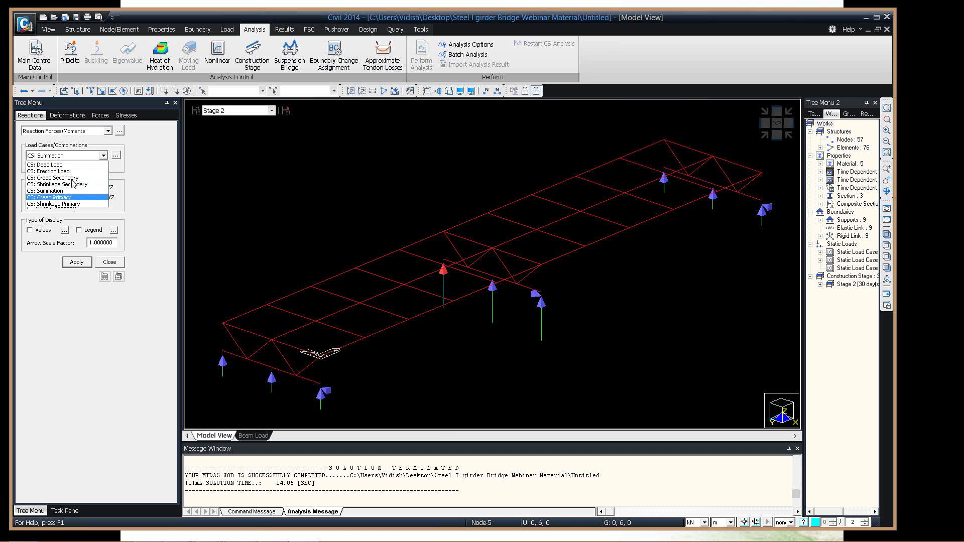
{"action": "left_click", "coordinate": [53, 177]}
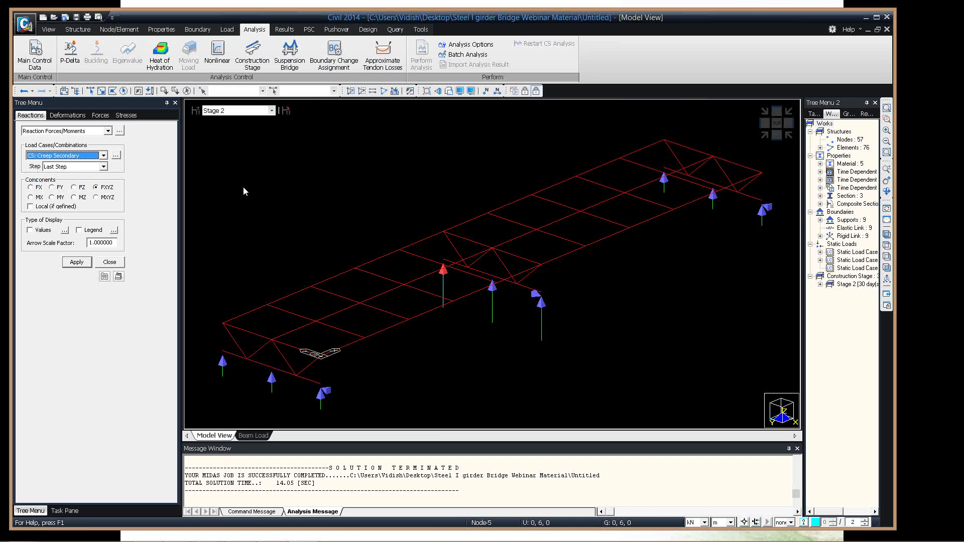
{"action": "left_click", "coordinate": [77, 261]}
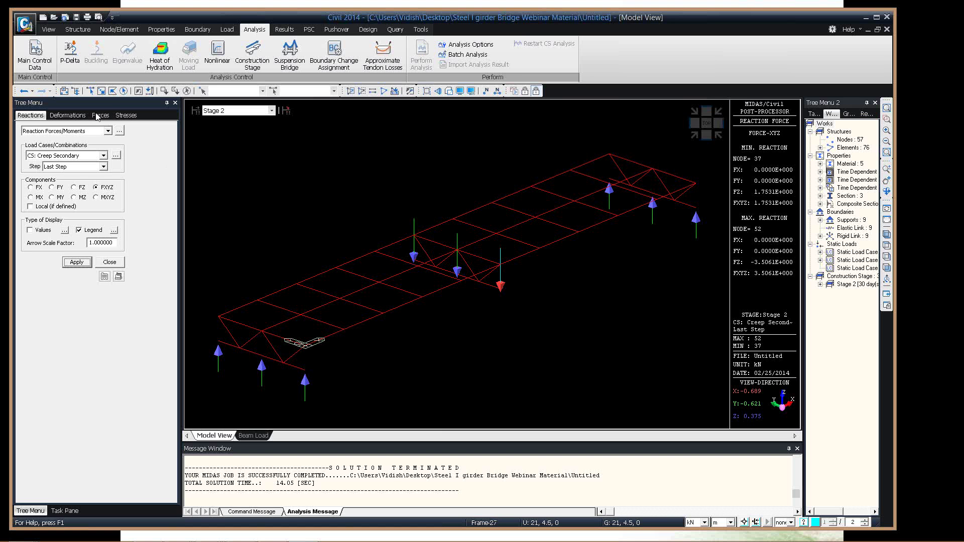
Display the Stage 2 My beam diagrams for CS: Creep Secondary and then for CS: Shrinkage Secondary.
{"action": "left_click", "coordinate": [79, 420]}
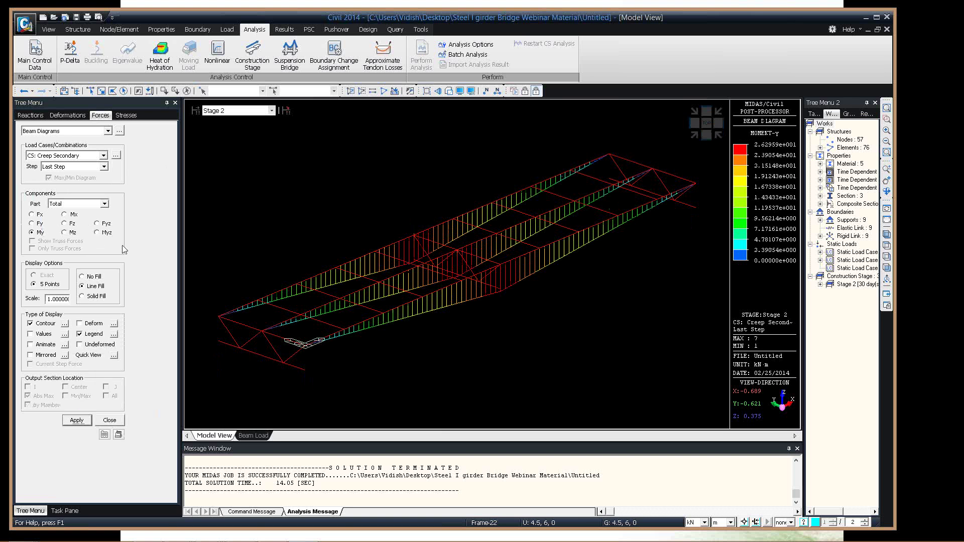
{"action": "left_click", "coordinate": [86, 155]}
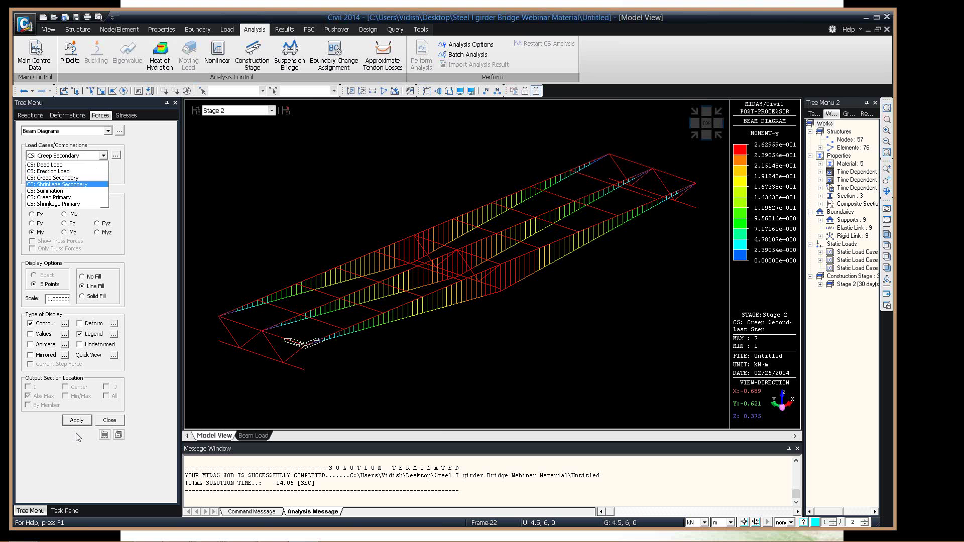
{"action": "left_click", "coordinate": [71, 184]}
{"action": "left_click", "coordinate": [77, 420]}
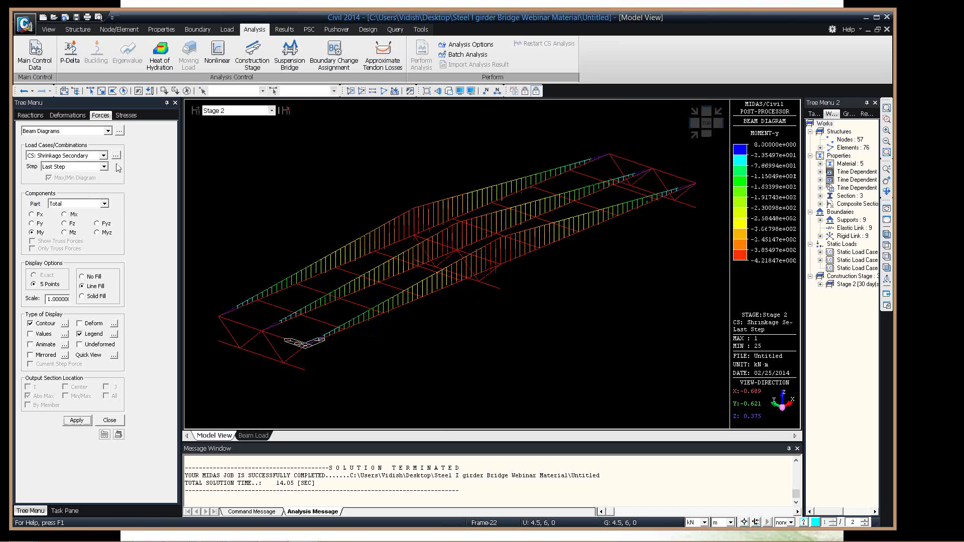
Display the Shrinkage Secondary My diagrams separately for Part 1 and Part 2 of the composite section.
{"action": "left_click", "coordinate": [82, 204]}
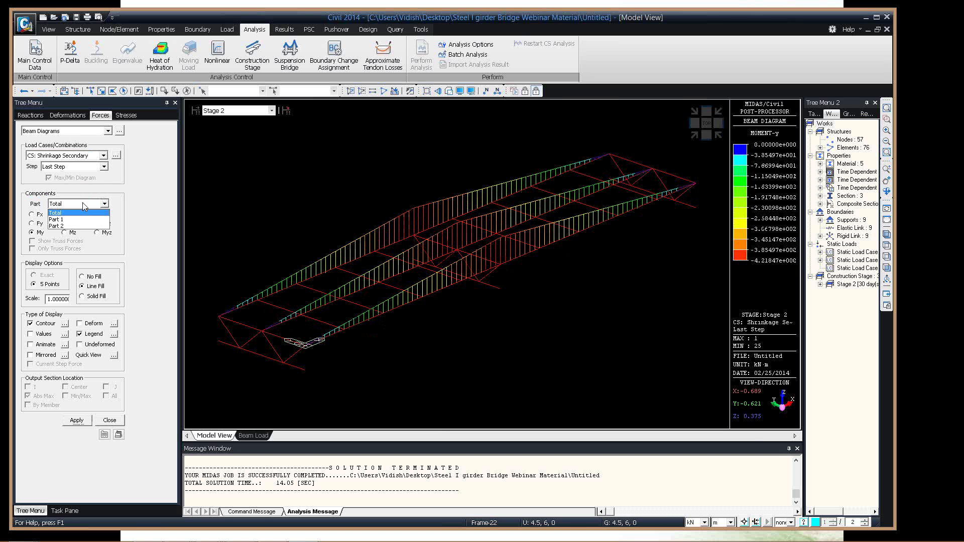
{"action": "left_click", "coordinate": [70, 219]}
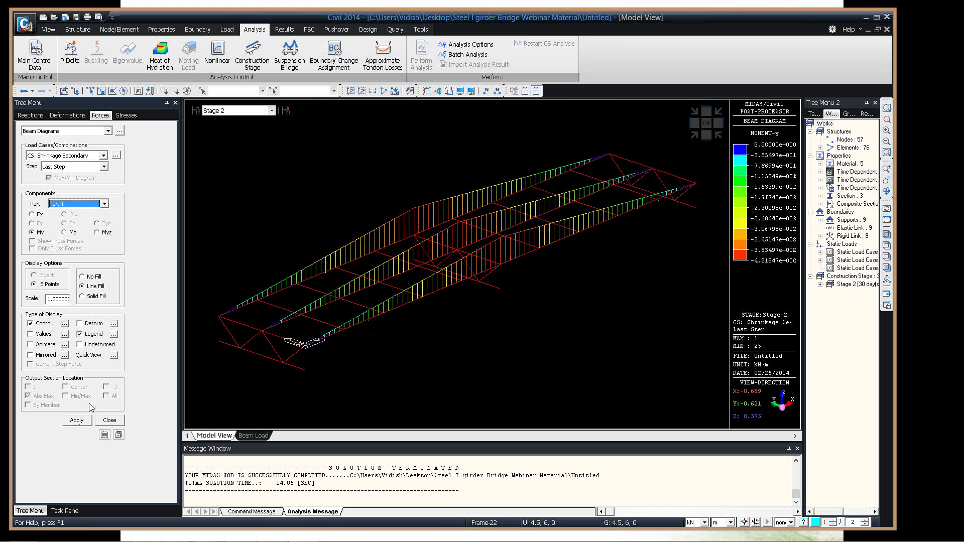
{"action": "left_click", "coordinate": [77, 420]}
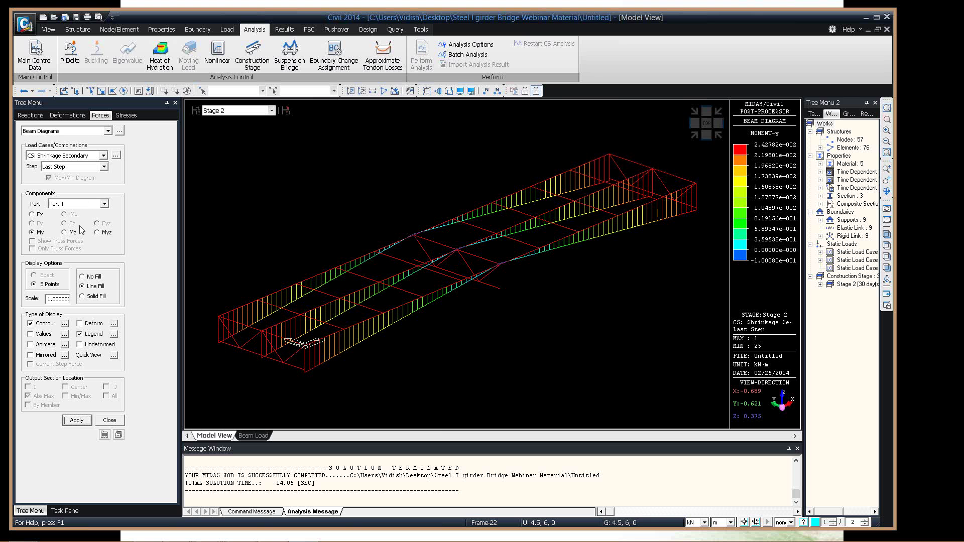
{"action": "left_click", "coordinate": [83, 204]}
{"action": "left_click", "coordinate": [73, 204]}
{"action": "scroll", "coordinate": [72, 204], "scroll_direction": "down", "scroll_amount": 1}
{"action": "left_click", "coordinate": [77, 423]}
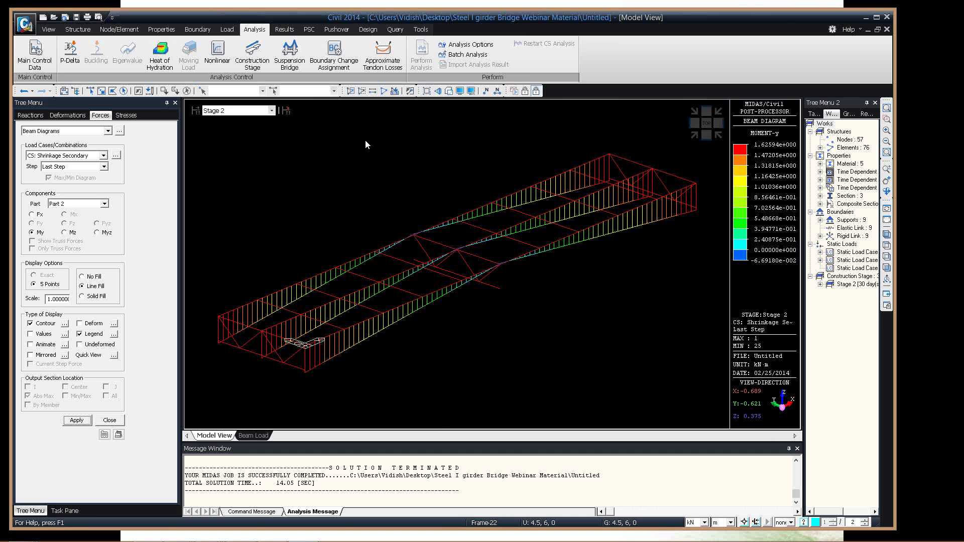
{"action": "left_click", "coordinate": [111, 132]}
{"action": "left_click", "coordinate": [107, 131]}
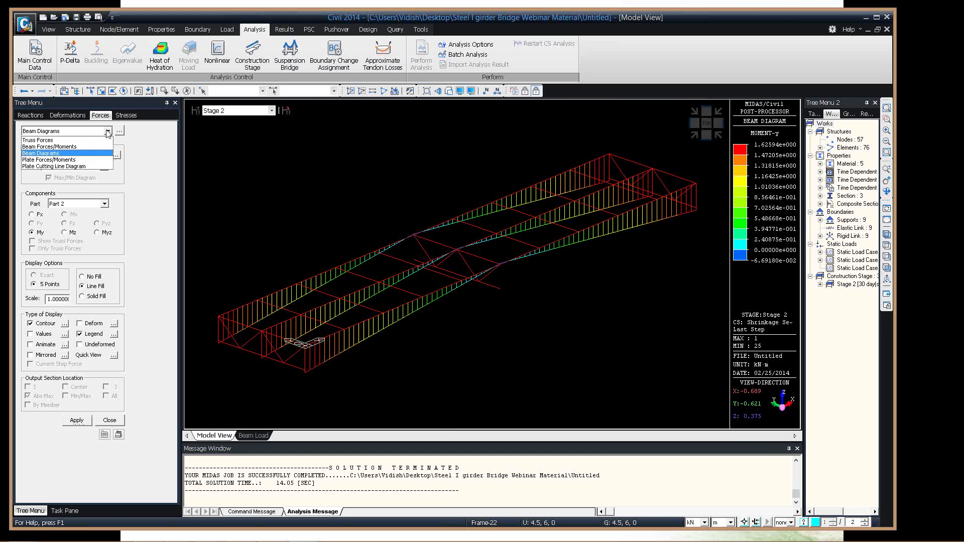
{"action": "left_click", "coordinate": [60, 137]}
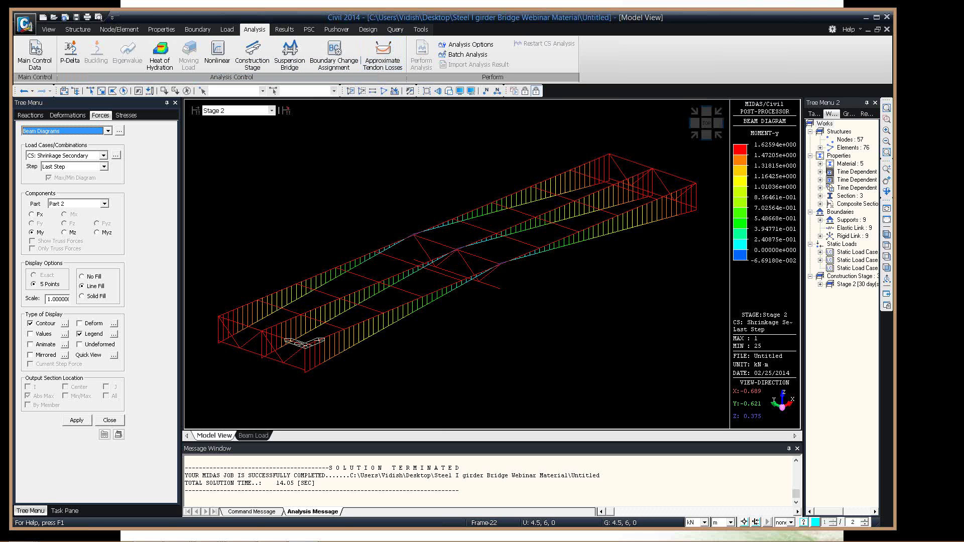
{"action": "left_click", "coordinate": [284, 30]}
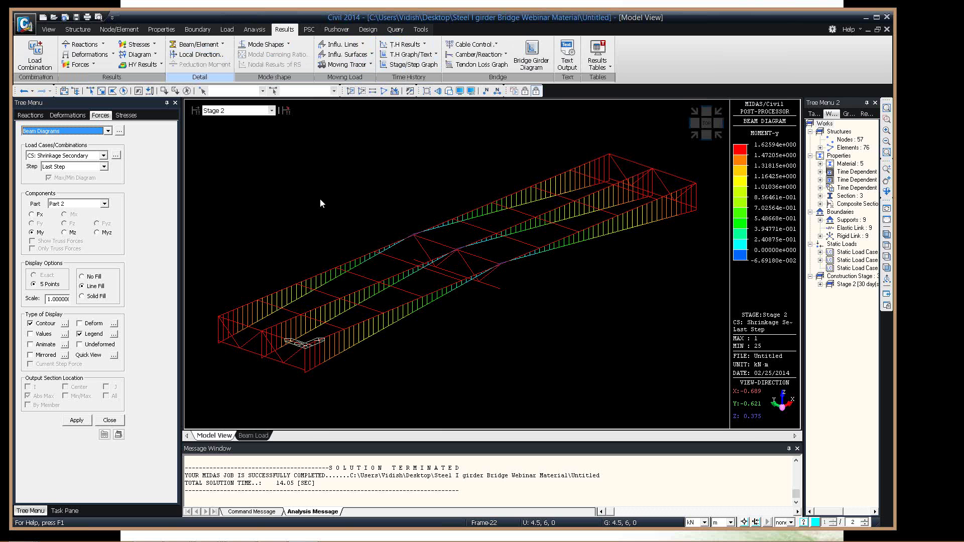
{"action": "right_click", "coordinate": [211, 200]}
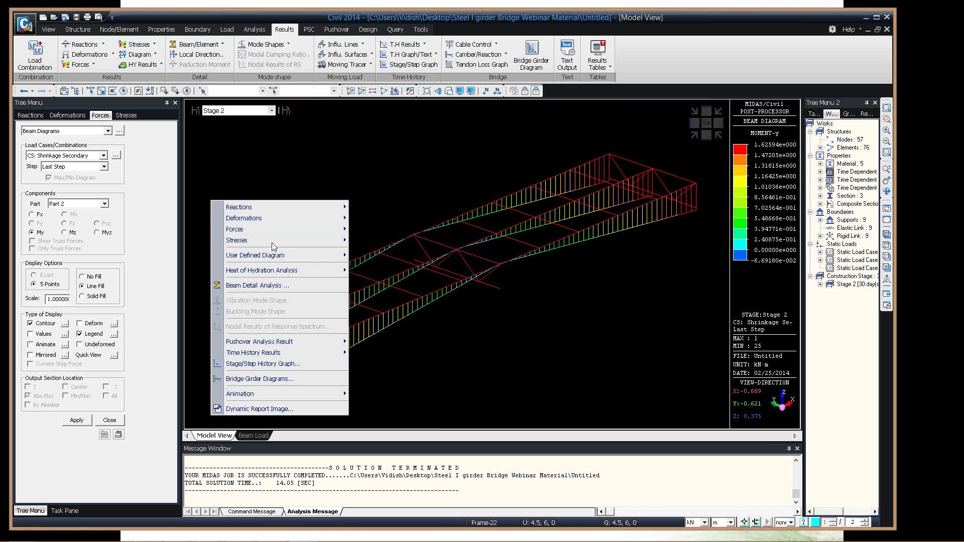
{"action": "mouse_move", "coordinate": [273, 227]}
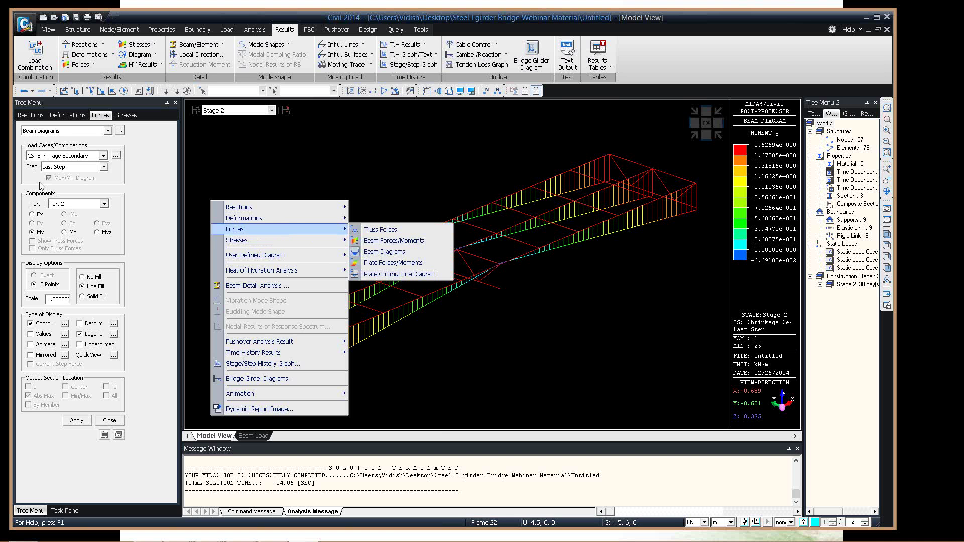
{"action": "left_click", "coordinate": [78, 156]}
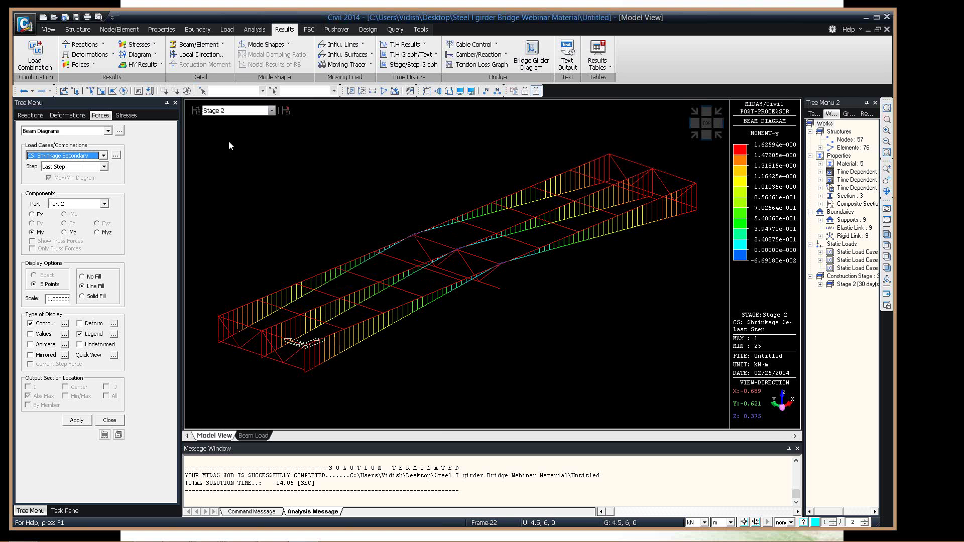
Display the Part 2 My beam diagrams for moving load case MVall: case 1 in the PostCS stage.
{"action": "left_click", "coordinate": [272, 110]}
{"action": "left_click", "coordinate": [212, 148]}
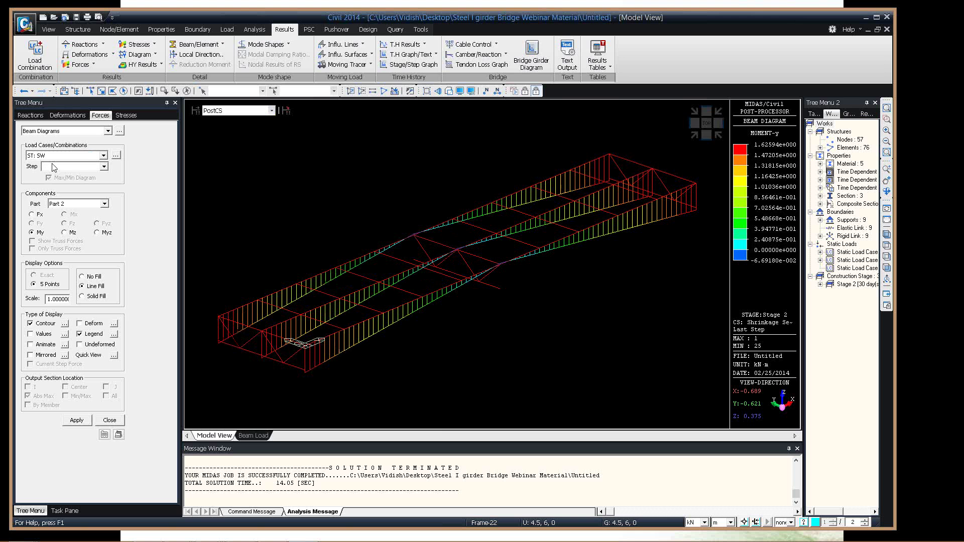
{"action": "left_click", "coordinate": [103, 155]}
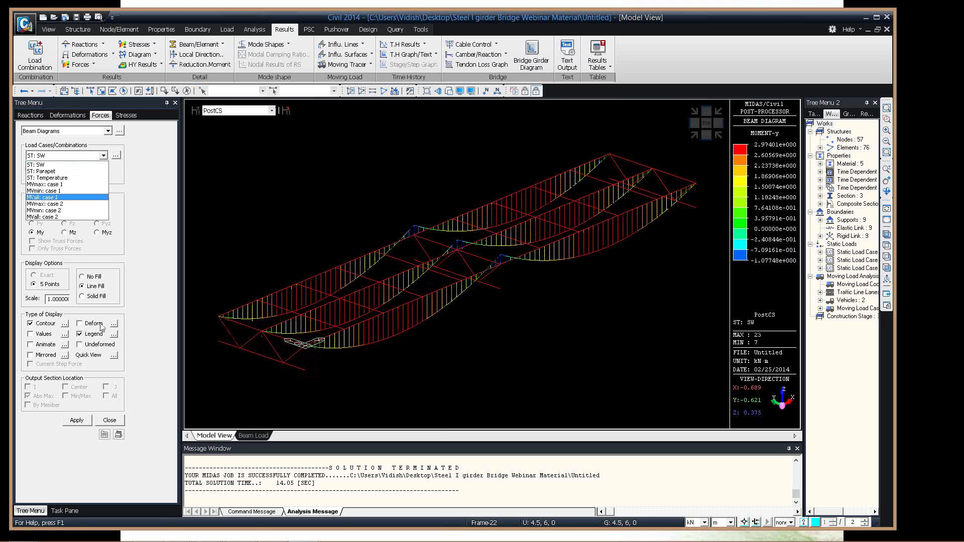
{"action": "left_click", "coordinate": [55, 197]}
{"action": "left_click", "coordinate": [77, 420]}
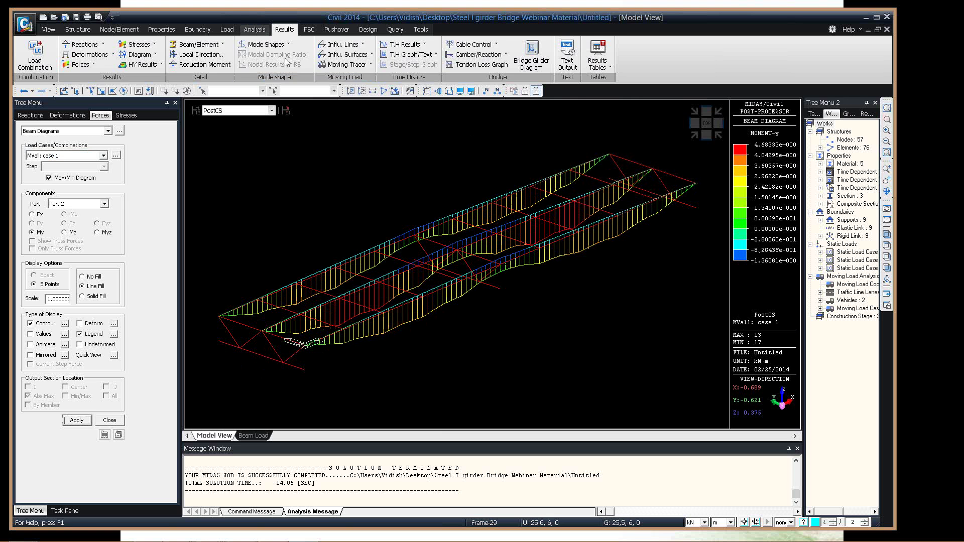
Review the moving load analysis control data, including the influence generating points and calculation filters, and close it without saving.
{"action": "left_click", "coordinate": [255, 30]}
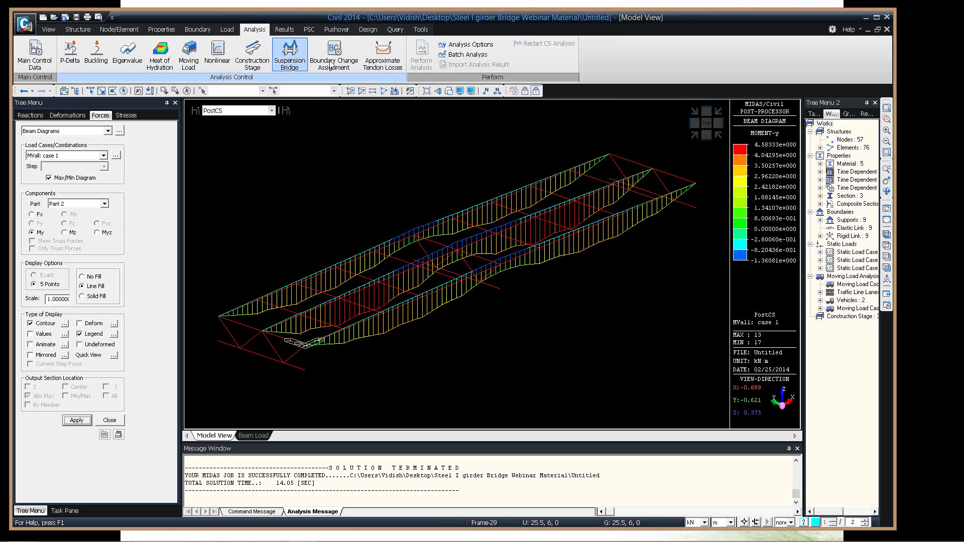
{"action": "left_click", "coordinate": [184, 63]}
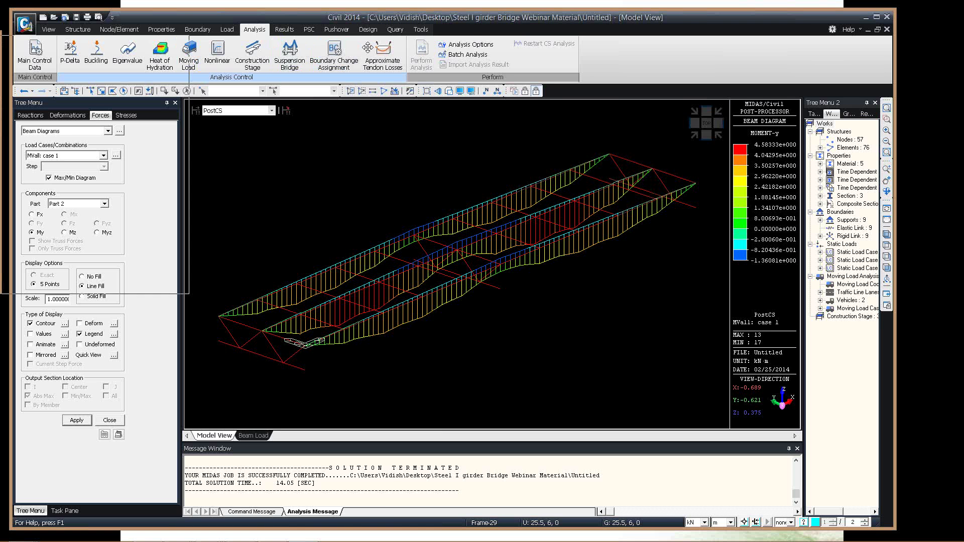
{"action": "left_click", "coordinate": [396, 169]}
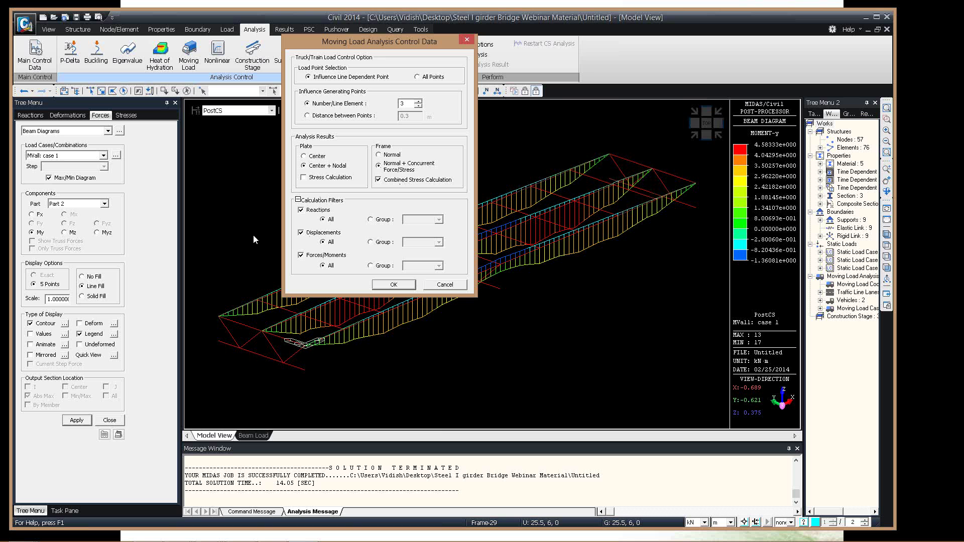
{"action": "left_click", "coordinate": [302, 233]}
{"action": "left_click", "coordinate": [445, 284]}
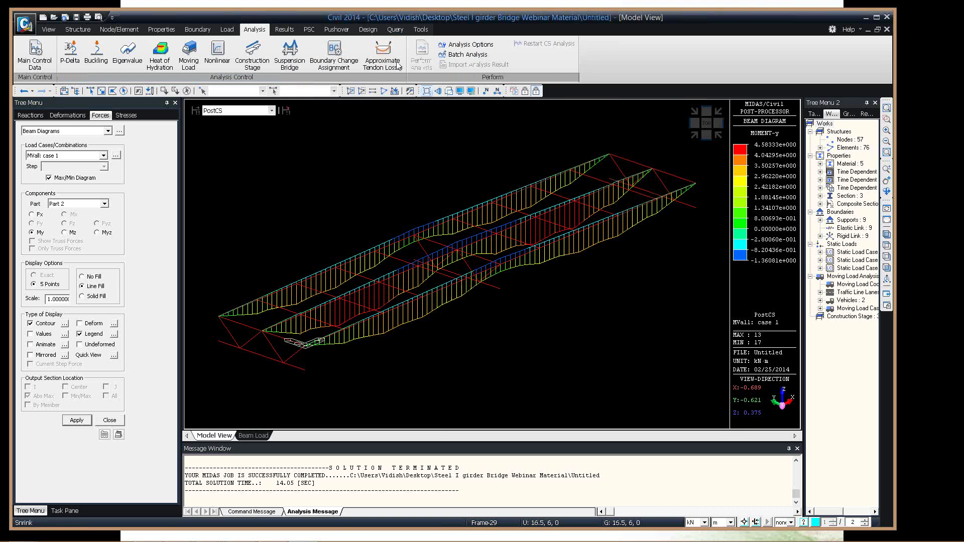
Trace the moving load position for maximum My at the i-end of element 14 under MVmax: case 1, then close the tracer.
{"action": "left_click", "coordinate": [284, 29]}
{"action": "left_click", "coordinate": [347, 64]}
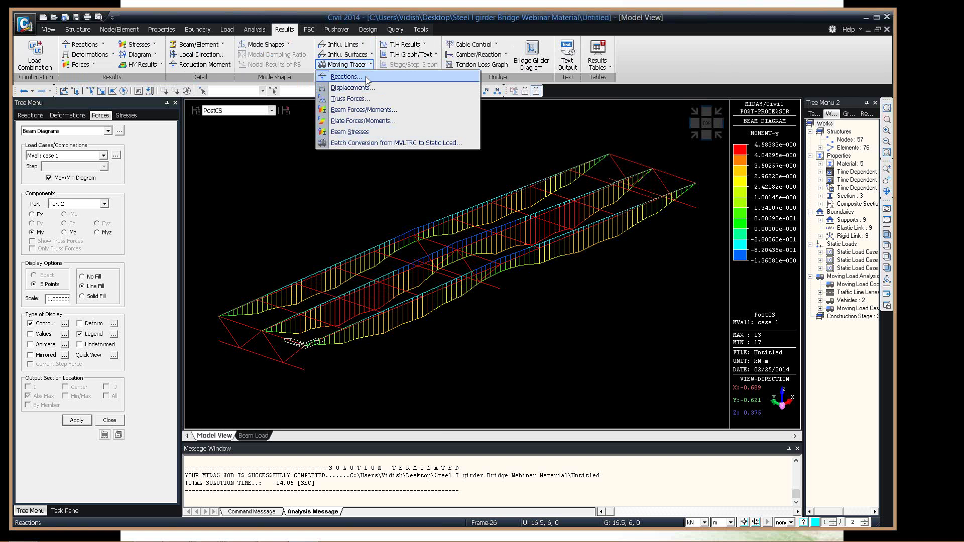
{"action": "left_click", "coordinate": [364, 110]}
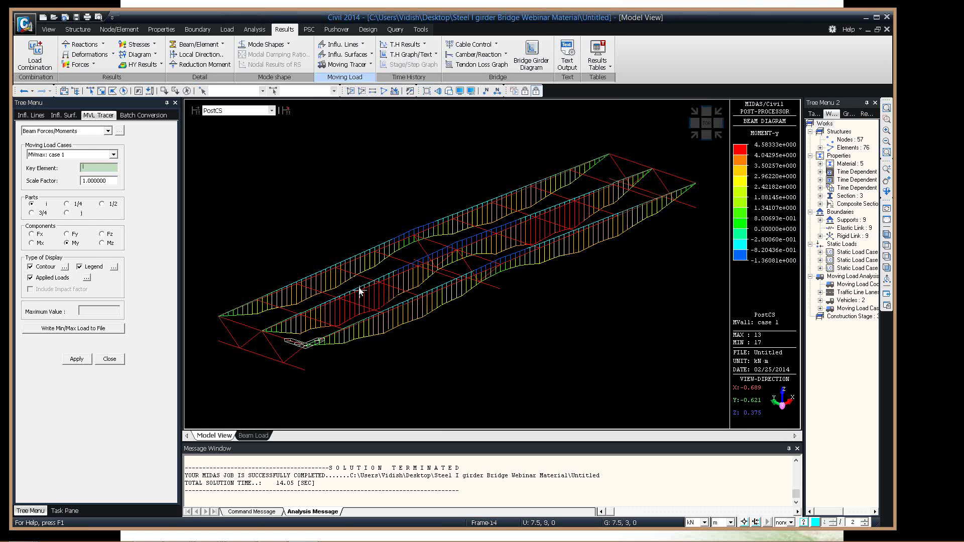
{"action": "mouse_move", "coordinate": [360, 291]}
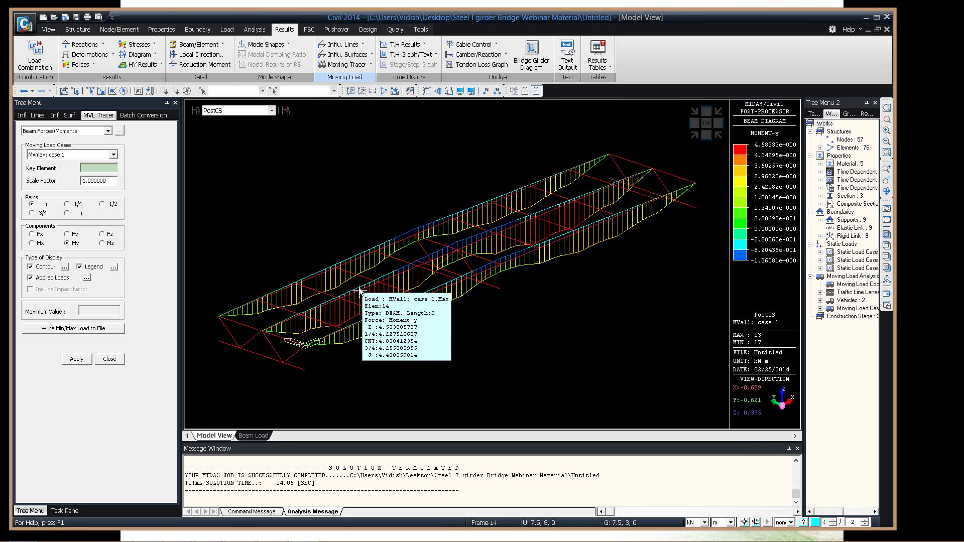
{"action": "left_click", "coordinate": [360, 292]}
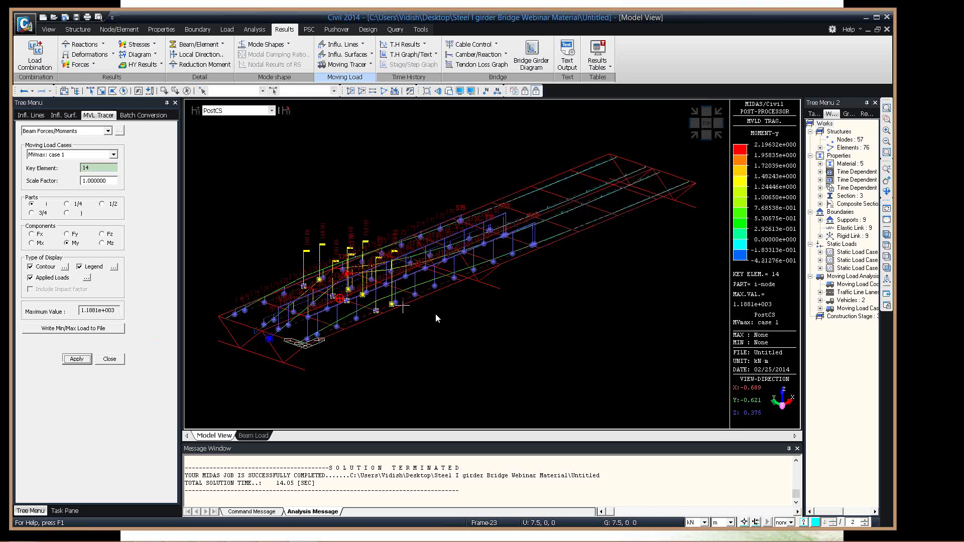
{"action": "middle_click_drag", "start_coordinate": [435, 315], "coordinate": [389, 319], "text": "ctrl"}
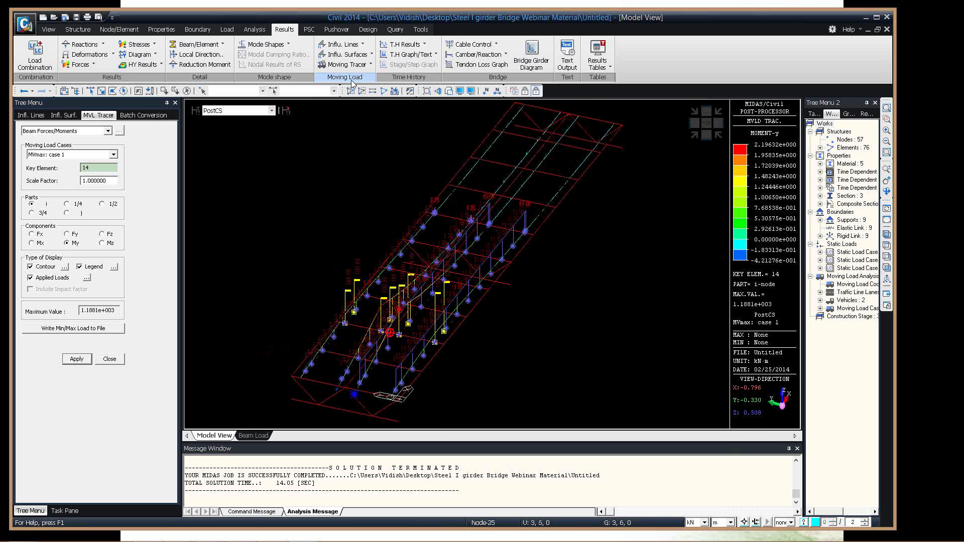
{"action": "left_click", "coordinate": [109, 359]}
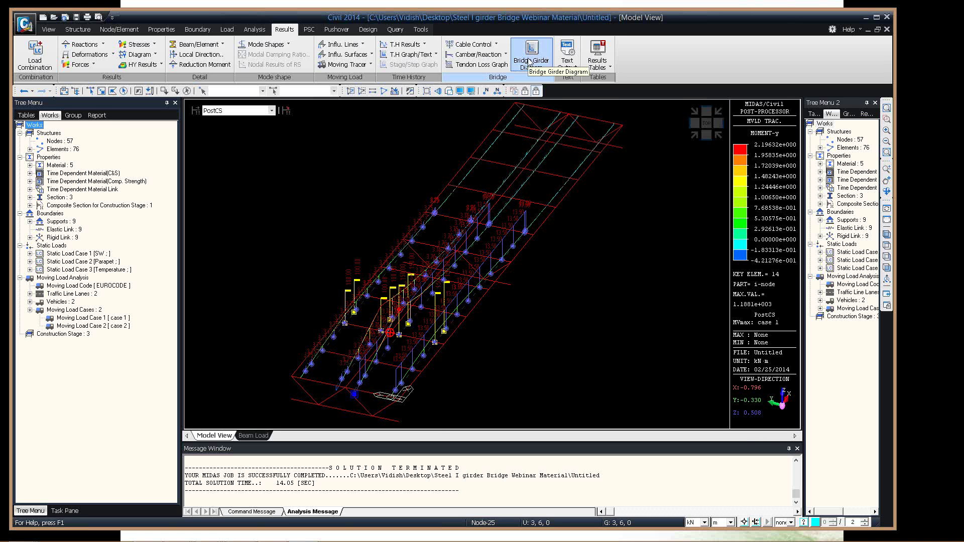
Try to plot the Stage 3 bridge girder Sax stress diagram for CS: Dead Load, last step, group All, with the allowable stress line.
{"action": "left_click", "coordinate": [529, 61]}
{"action": "left_click", "coordinate": [240, 111]}
{"action": "key", "text": "Return"}
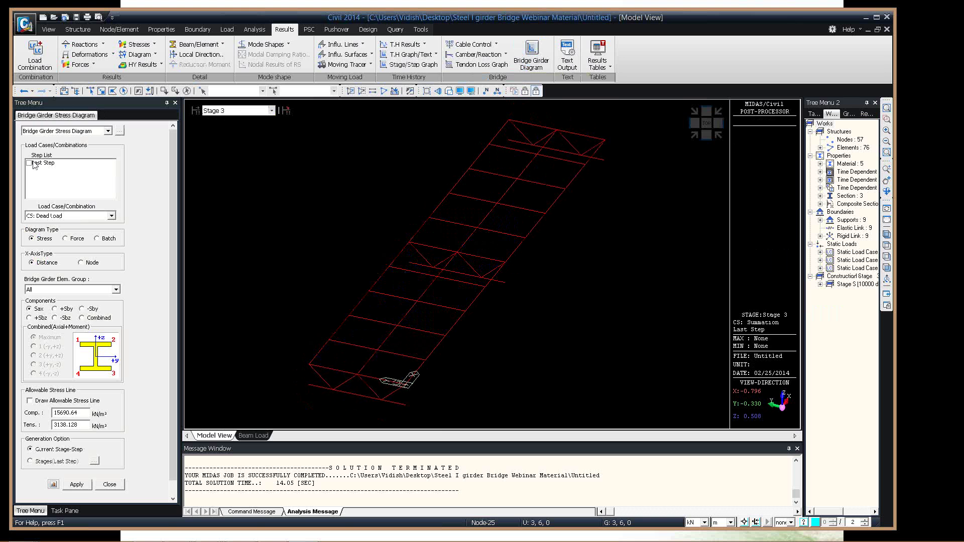
{"action": "left_click", "coordinate": [29, 163]}
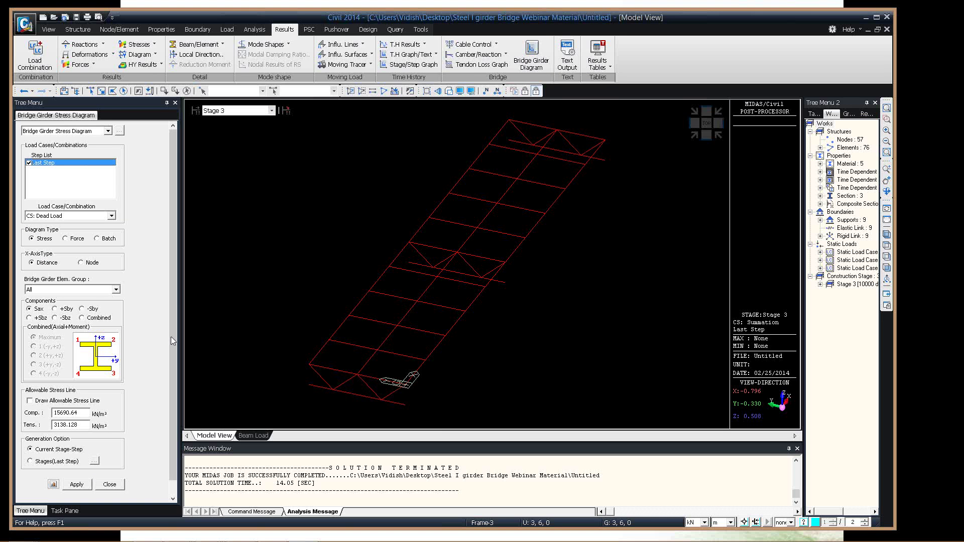
{"action": "scroll", "coordinate": [171, 336], "scroll_direction": "down", "scroll_amount": 1}
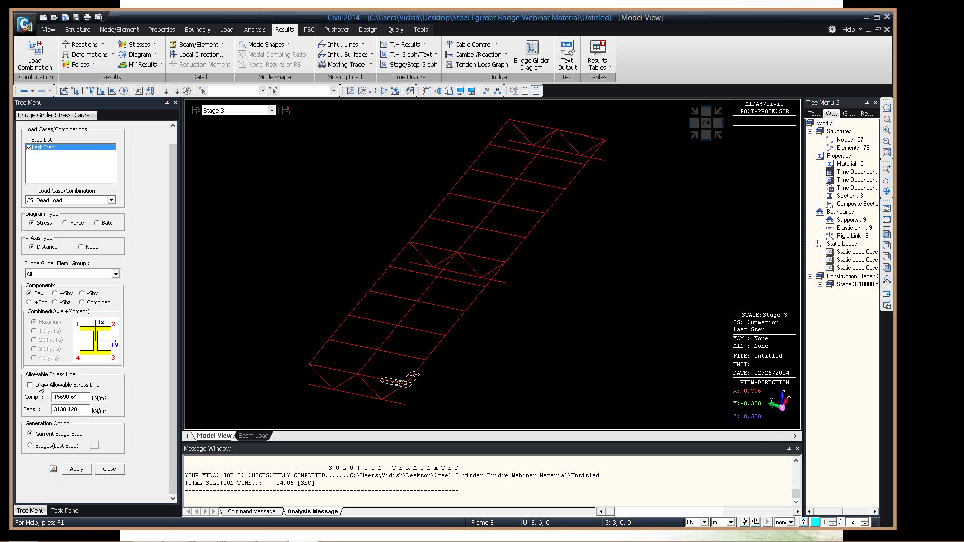
{"action": "left_click", "coordinate": [40, 387]}
{"action": "left_click", "coordinate": [80, 473]}
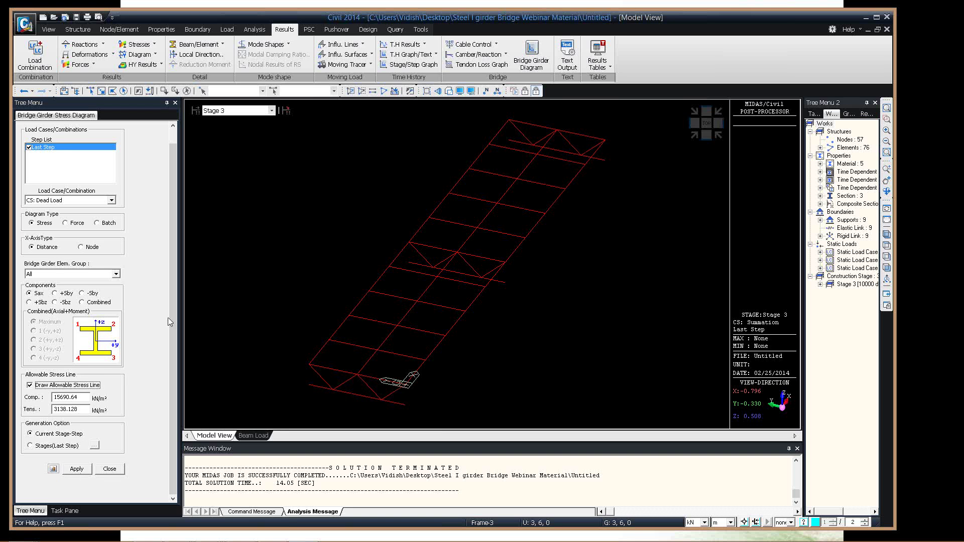
Try to plot the same bridge girder stress diagram for the Cross Beams only group.
{"action": "left_click", "coordinate": [59, 274]}
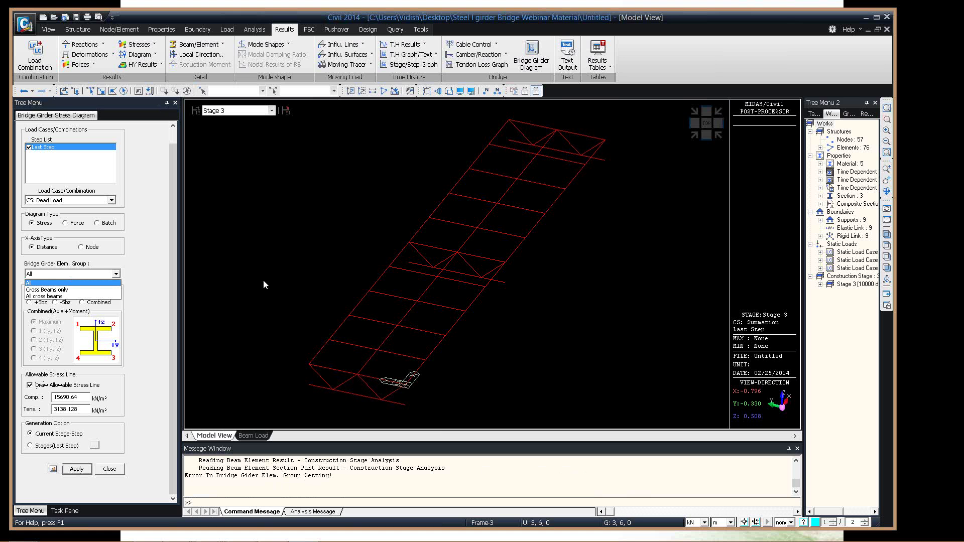
{"action": "left_click", "coordinate": [115, 274]}
{"action": "left_click", "coordinate": [114, 274]}
{"action": "left_click", "coordinate": [47, 290]}
{"action": "left_click", "coordinate": [77, 468]}
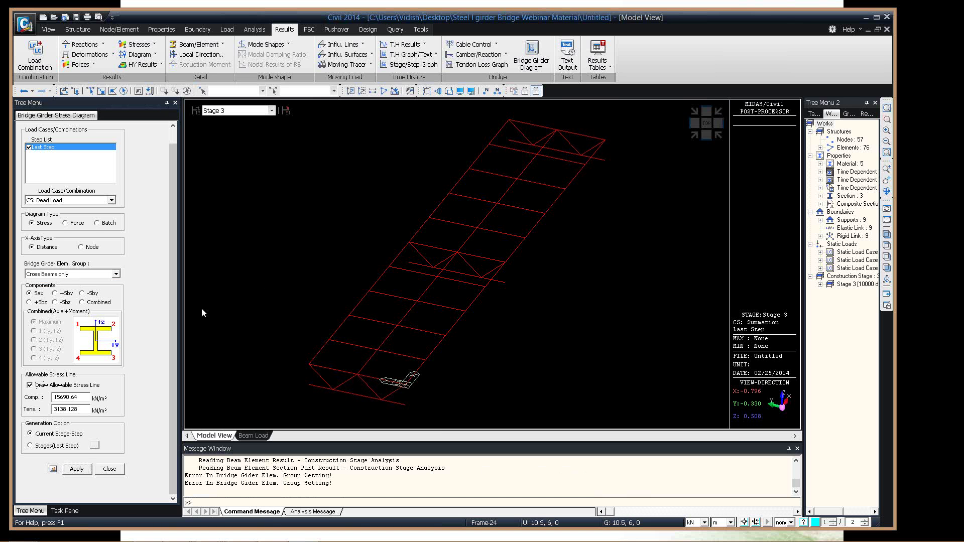
Select the lowest longitudinal girder in top view and try to add a new structure group in Stage 3.
{"action": "left_click_drag", "start_coordinate": [172, 318], "coordinate": [535, 225]}
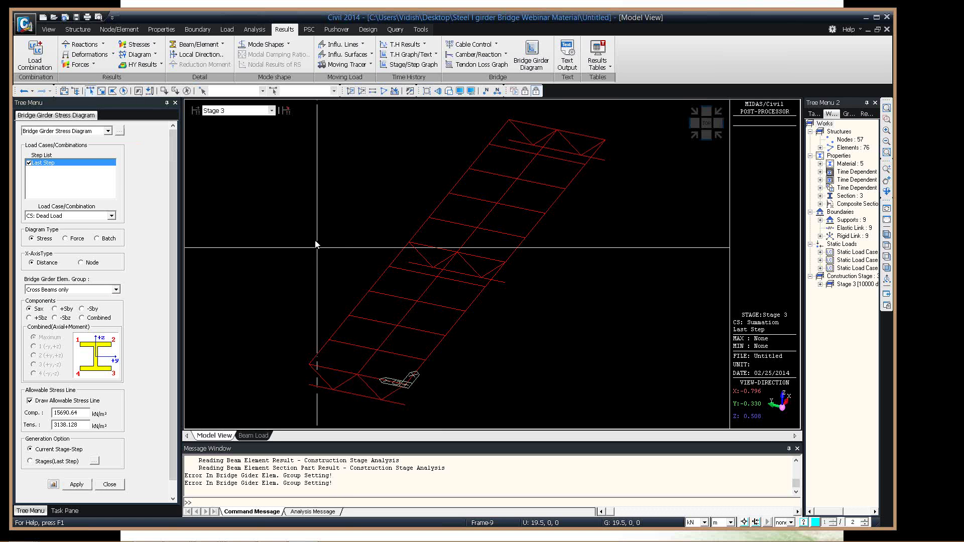
{"action": "key", "text": "ctrl+shift+t"}
{"action": "left_click_drag", "start_coordinate": [190, 304], "coordinate": [726, 335]}
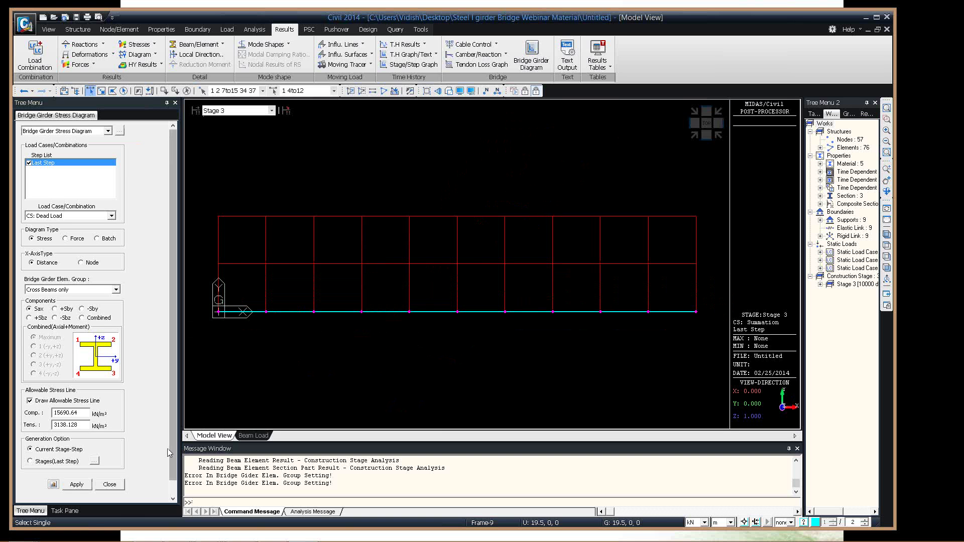
{"action": "left_click", "coordinate": [849, 114]}
{"action": "right_click", "coordinate": [840, 131]}
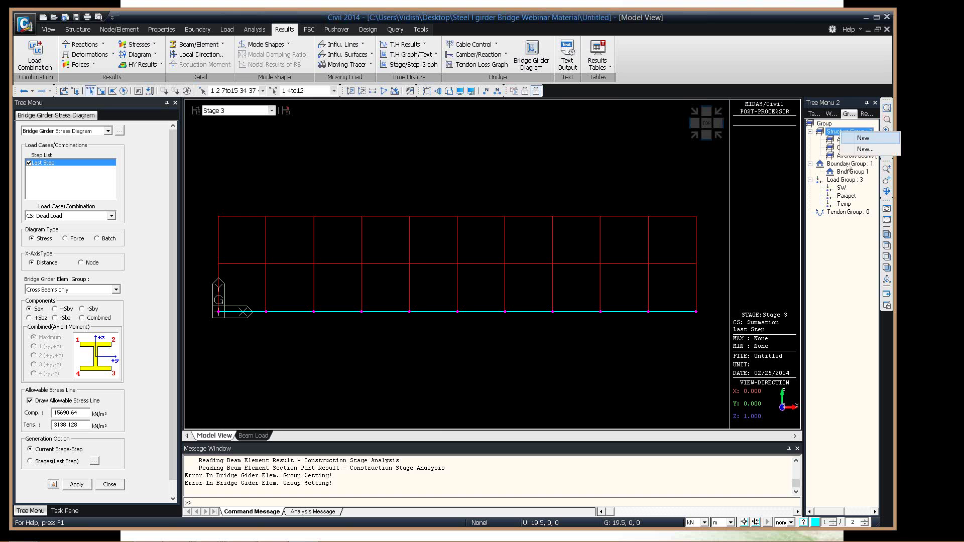
{"action": "left_click", "coordinate": [853, 139]}
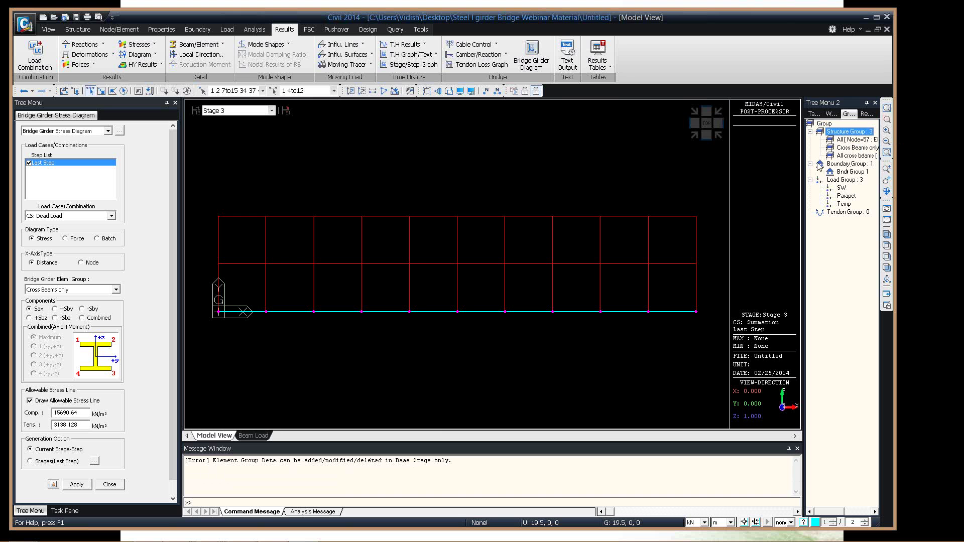
Return the model to preprocessing mode and set the construction stage to Base.
{"action": "left_click", "coordinate": [239, 112]}
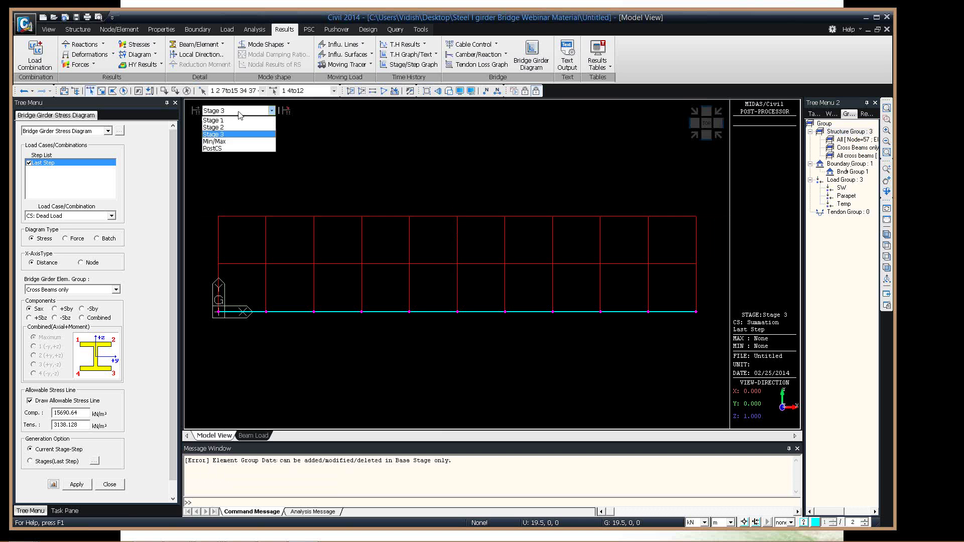
{"action": "key", "text": "Up"}
{"action": "key", "text": "Up"}
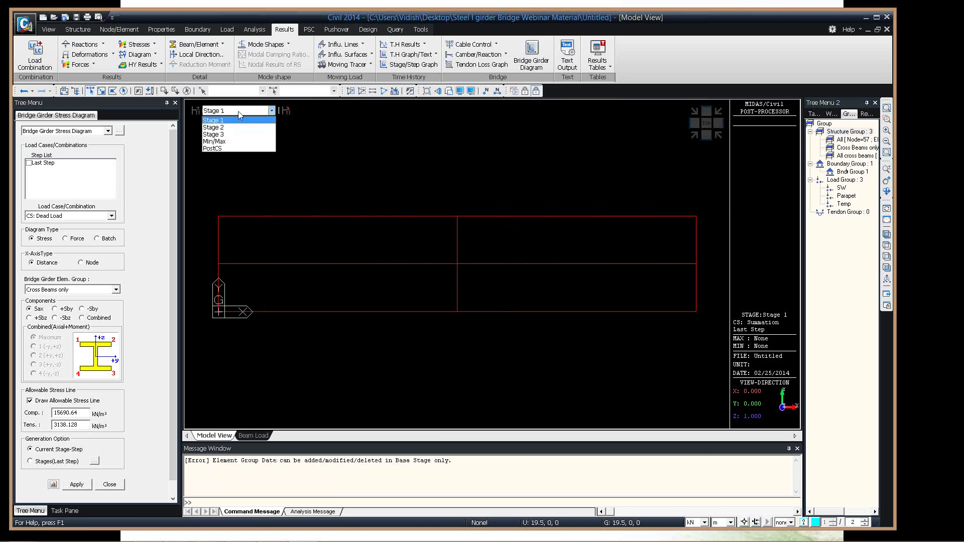
{"action": "left_click", "coordinate": [525, 91]}
{"action": "right_click", "coordinate": [855, 130]}
{"action": "left_click", "coordinate": [872, 134]}
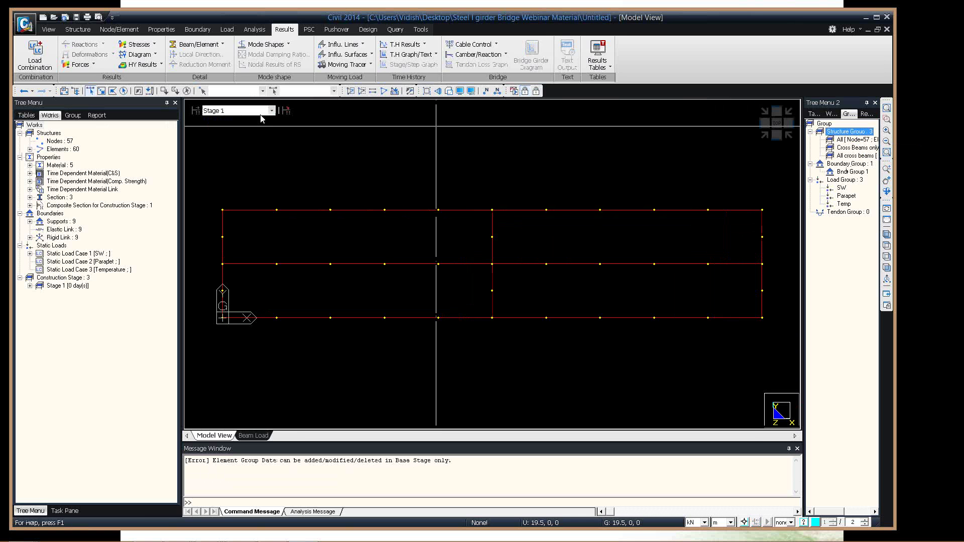
Create a new structure group and assign the nodes and elements of the lowest longitudinal girder to it.
{"action": "right_click", "coordinate": [853, 132]}
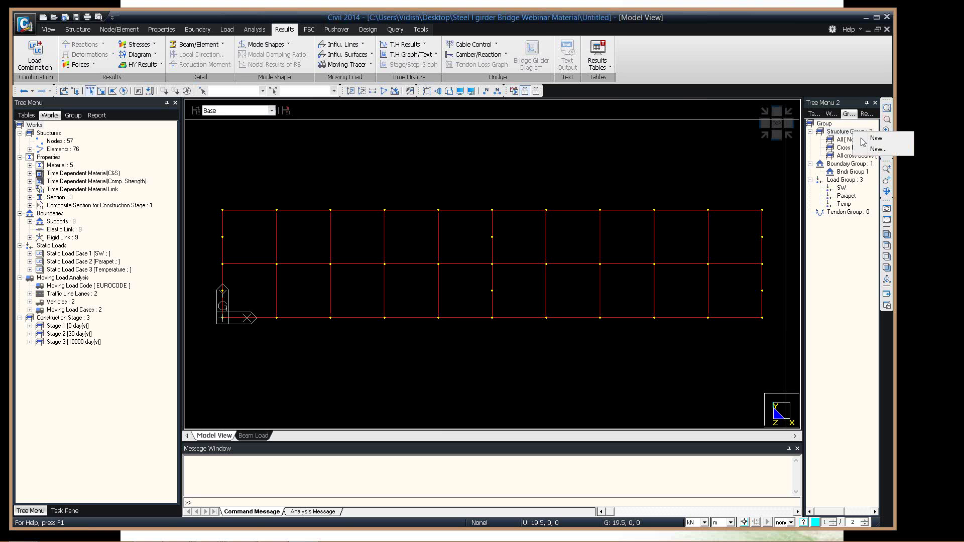
{"action": "key", "text": "Return"}
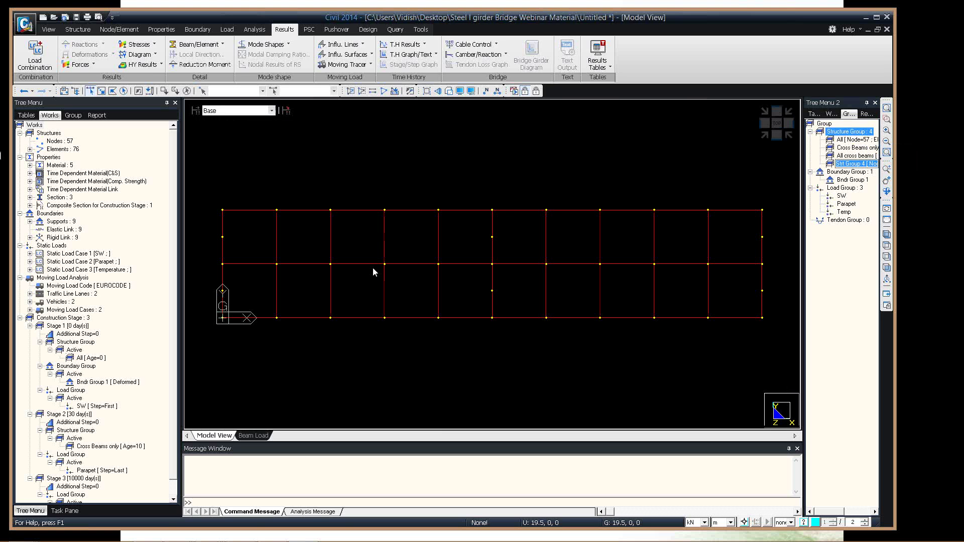
{"action": "left_click_drag", "start_coordinate": [216, 303], "coordinate": [797, 332]}
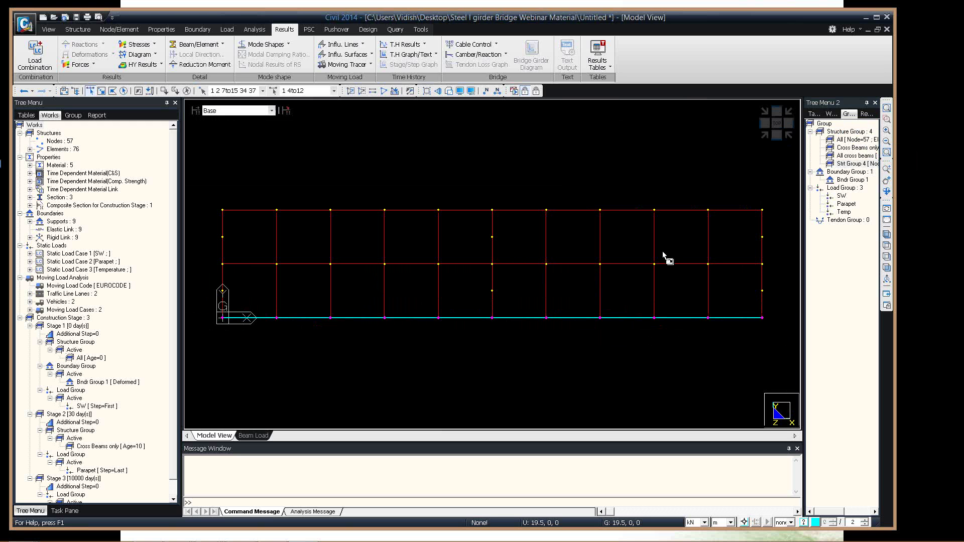
{"action": "left_click_drag", "start_coordinate": [663, 252], "coordinate": [662, 252]}
Return to postprocessing and plot the Stage 3 last-step Sax stress diagram of Strt Group 4 for CS: Dead Load with the allowable stress line.
{"action": "left_click", "coordinate": [536, 91]}
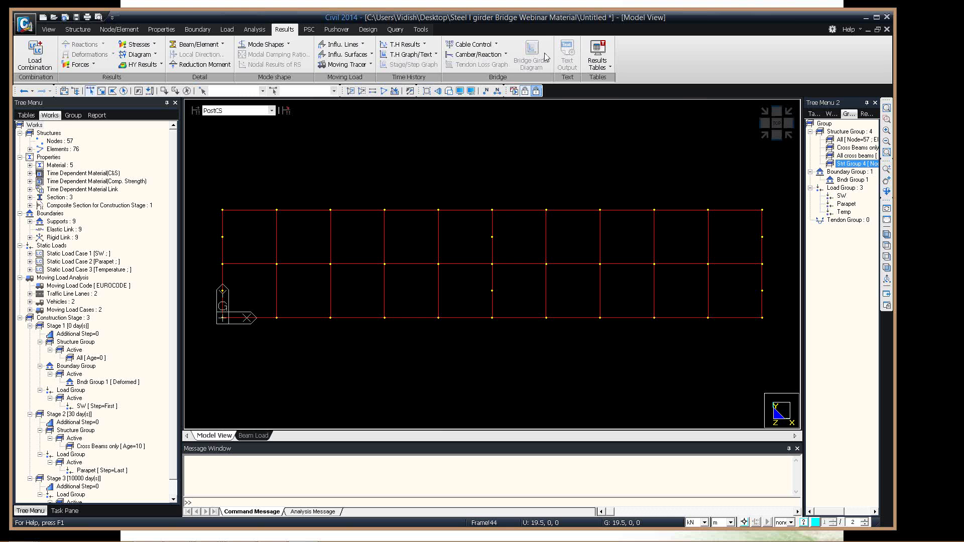
{"action": "left_click", "coordinate": [528, 56]}
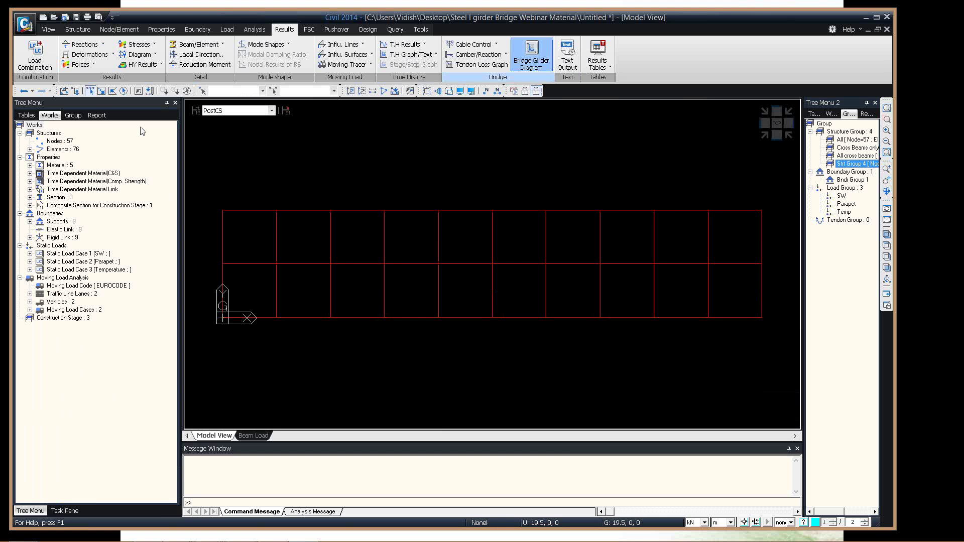
{"action": "left_click", "coordinate": [231, 136]}
{"action": "left_click_drag", "start_coordinate": [171, 289], "coordinate": [165, 308]}
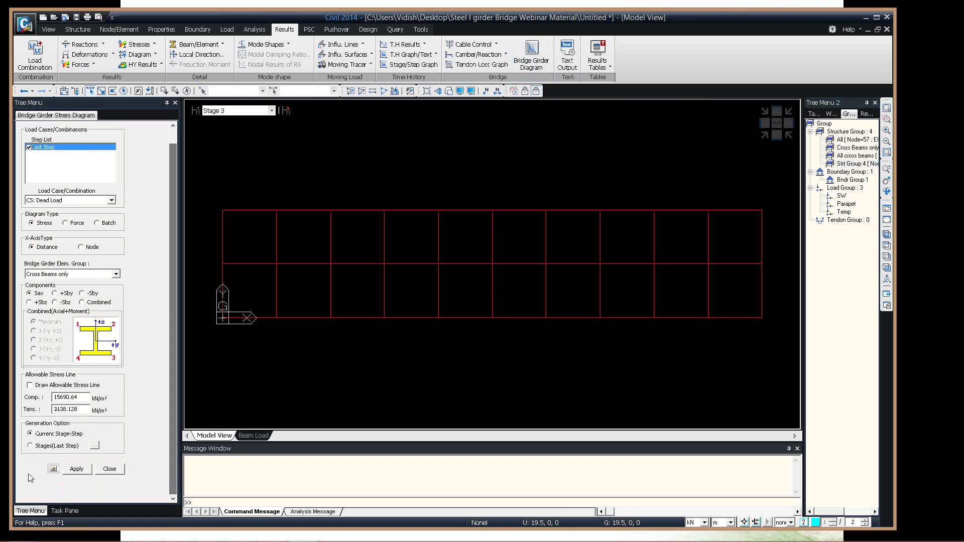
{"action": "left_click", "coordinate": [32, 386]}
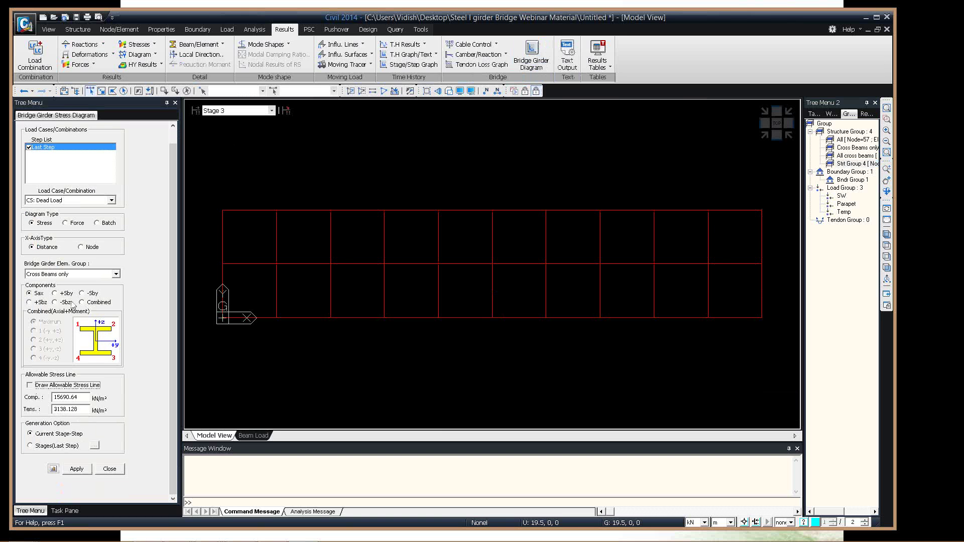
{"action": "left_click", "coordinate": [75, 274]}
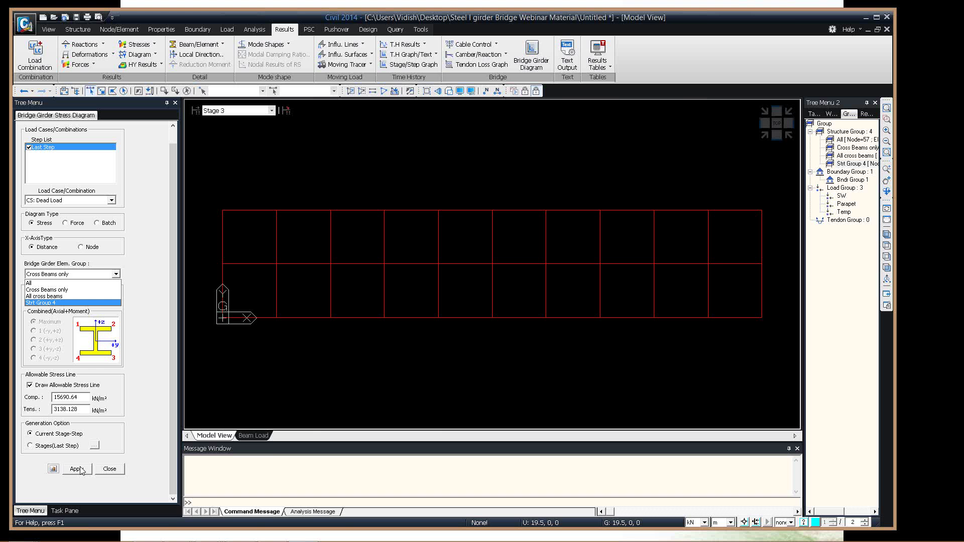
{"action": "left_click", "coordinate": [80, 468]}
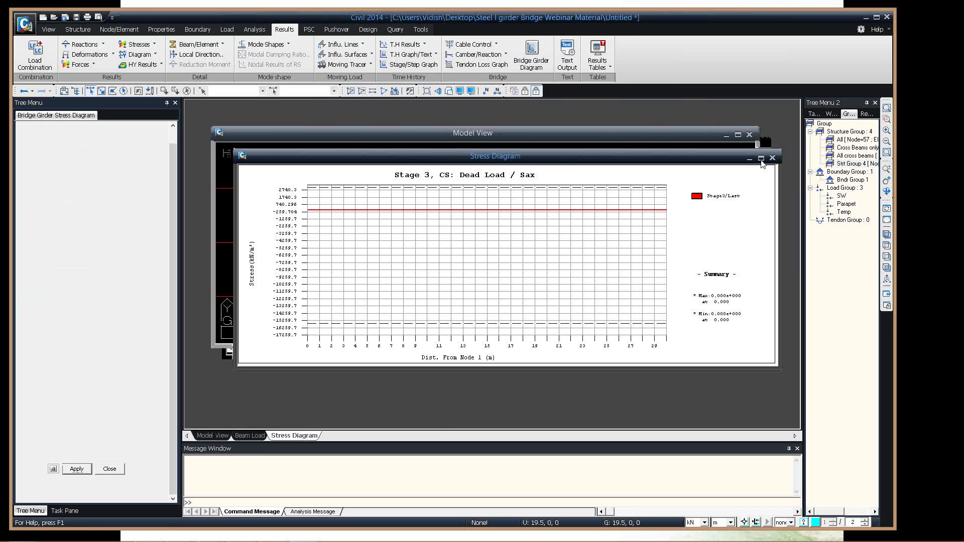
{"action": "left_click", "coordinate": [761, 158]}
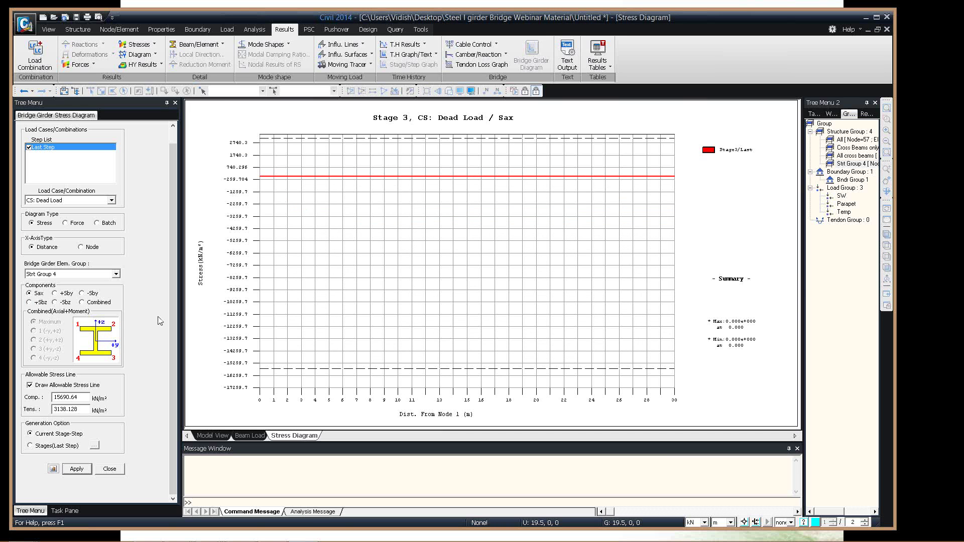
Plot the Combined (Maximum) stress diagram for Strt Group 4, then return to the model view and clear the selection.
{"action": "left_click", "coordinate": [82, 303]}
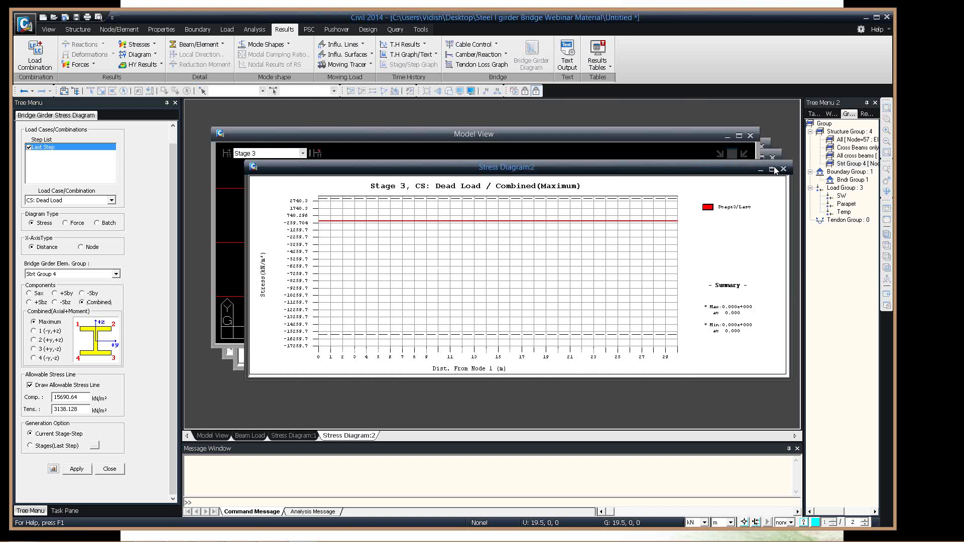
{"action": "left_click", "coordinate": [772, 169]}
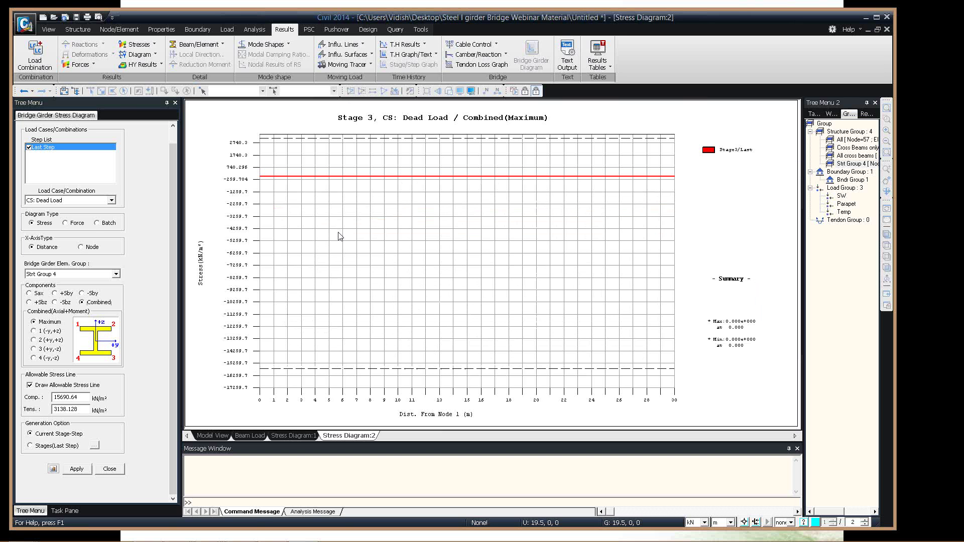
{"action": "left_click", "coordinate": [212, 436]}
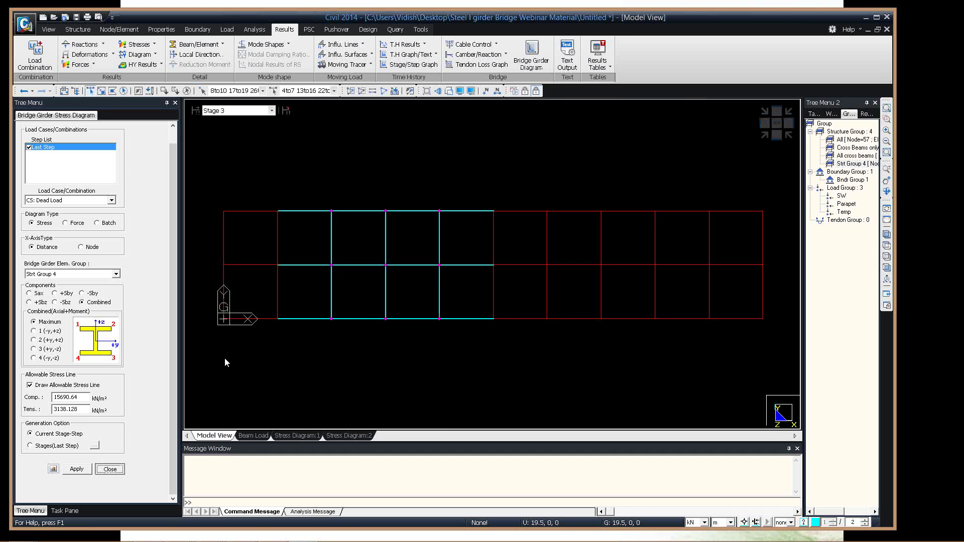
{"action": "left_click", "coordinate": [186, 91]}
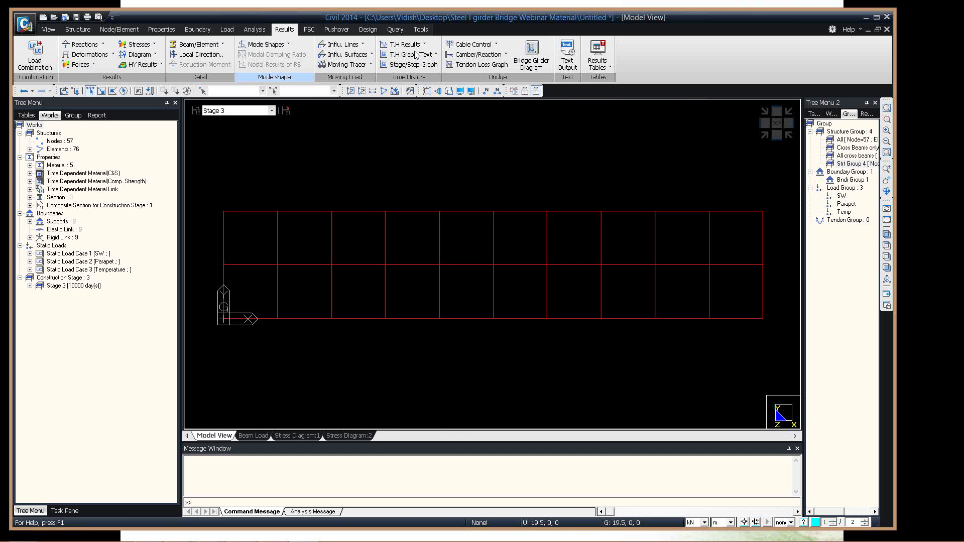
Open the elastic link results table and examine the Stage 3 dead load axial, shear and moment values.
{"action": "left_click", "coordinate": [598, 58]}
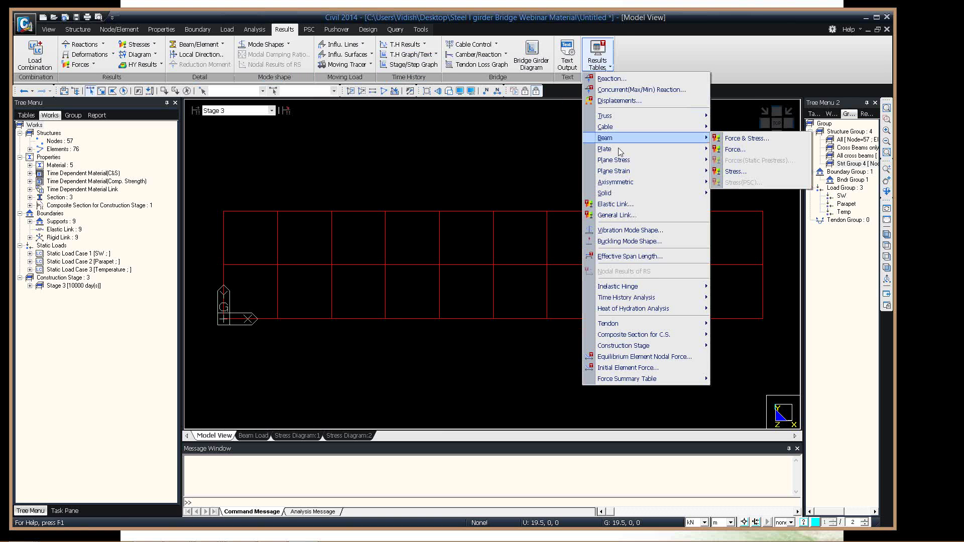
{"action": "mouse_move", "coordinate": [619, 149]}
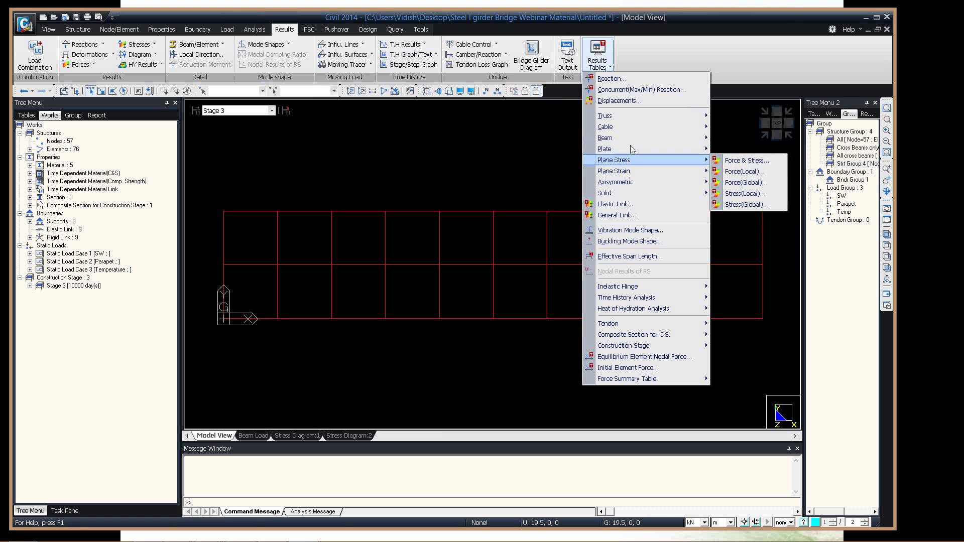
{"action": "mouse_move", "coordinate": [707, 142]}
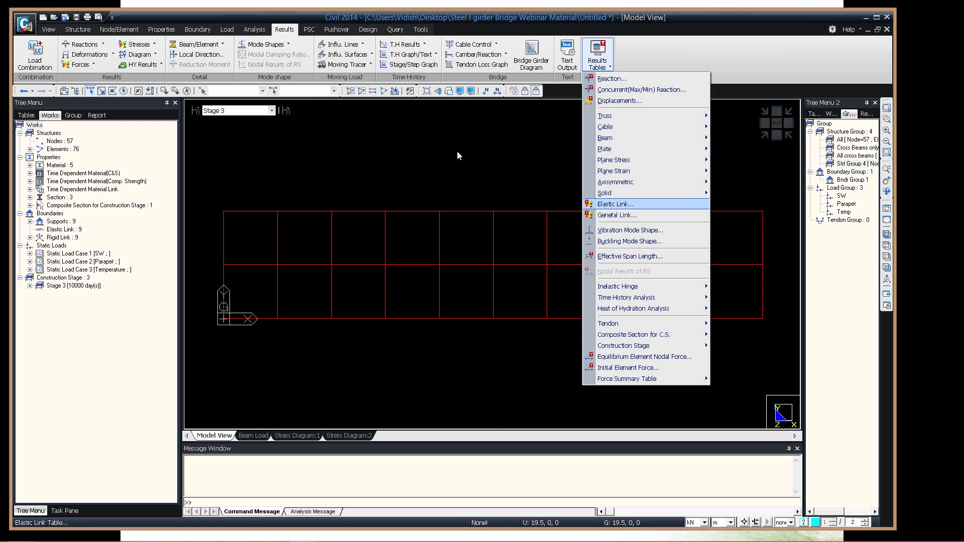
{"action": "key", "text": "Return"}
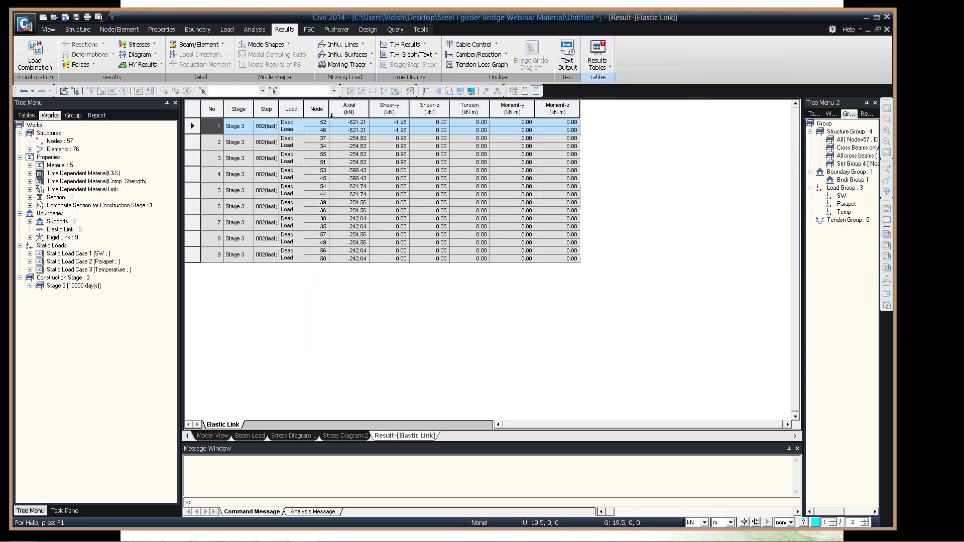
{"action": "left_click_drag", "start_coordinate": [349, 122], "coordinate": [350, 195]}
{"action": "left_click_drag", "start_coordinate": [399, 125], "coordinate": [508, 259]}
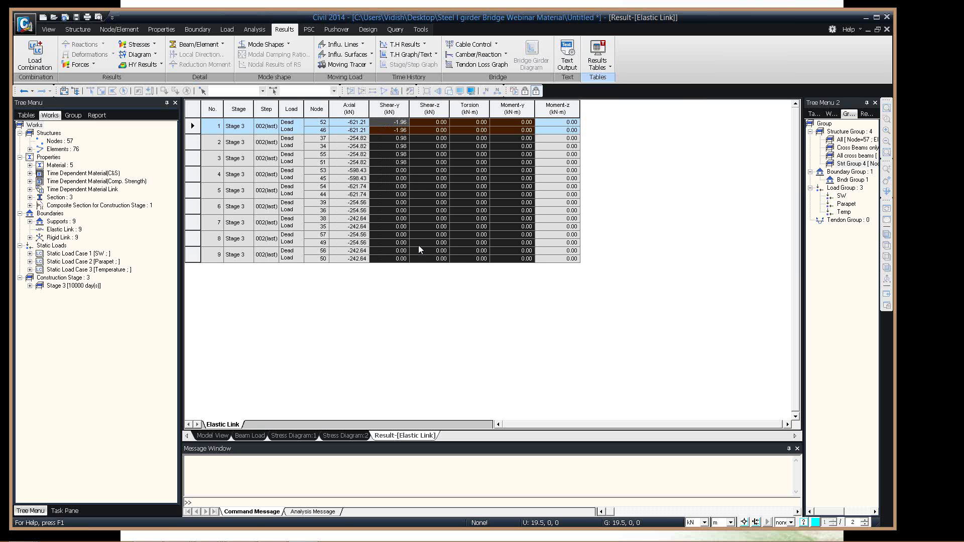
{"action": "left_click_drag", "start_coordinate": [418, 245], "coordinate": [415, 233]}
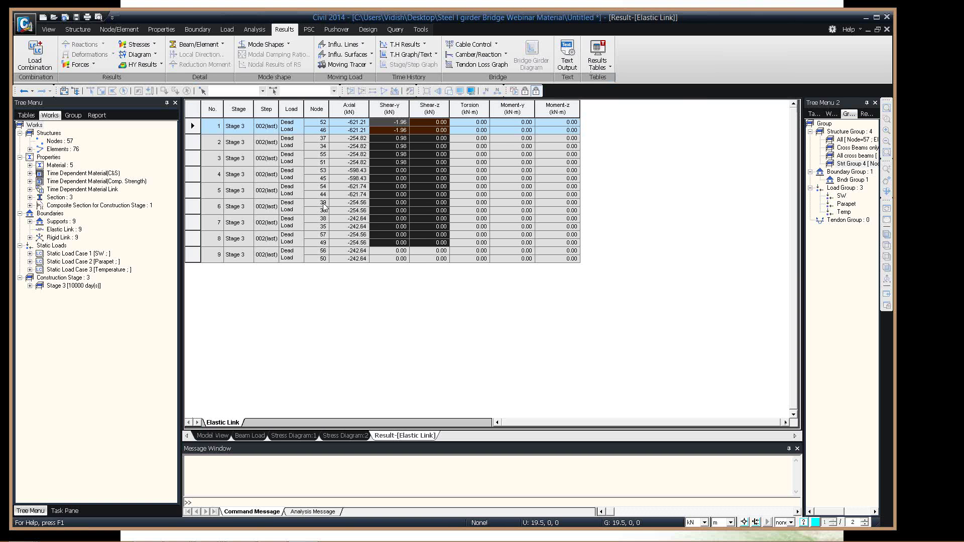
Check the export and report options available for the whole elastic link results table, then return to the model view.
{"action": "right_click", "coordinate": [324, 203]}
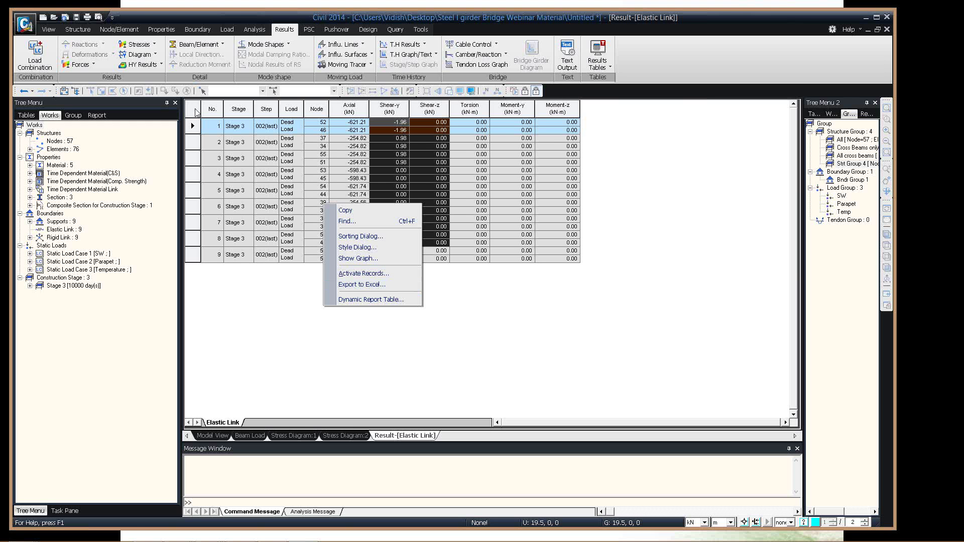
{"action": "left_click", "coordinate": [315, 182]}
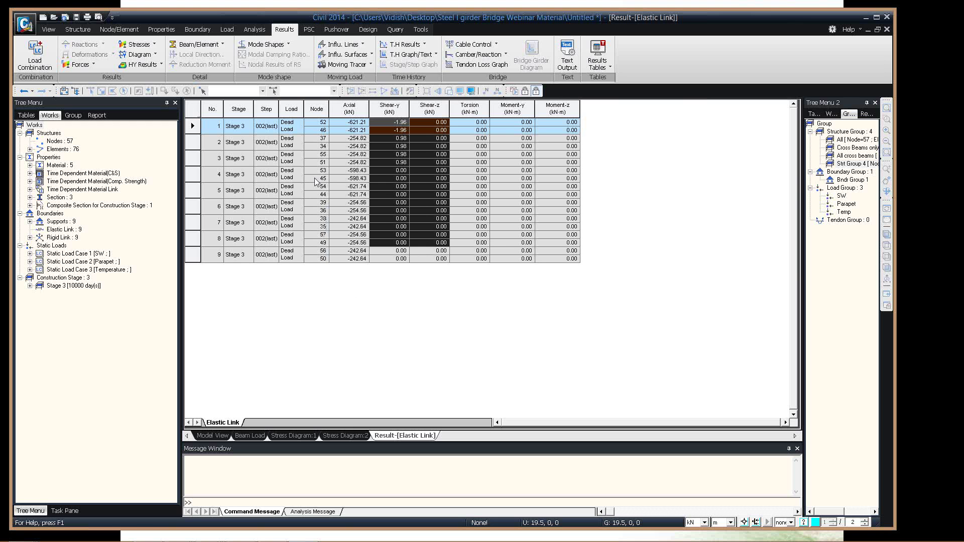
{"action": "key", "text": "ctrl+a"}
{"action": "right_click", "coordinate": [316, 182]}
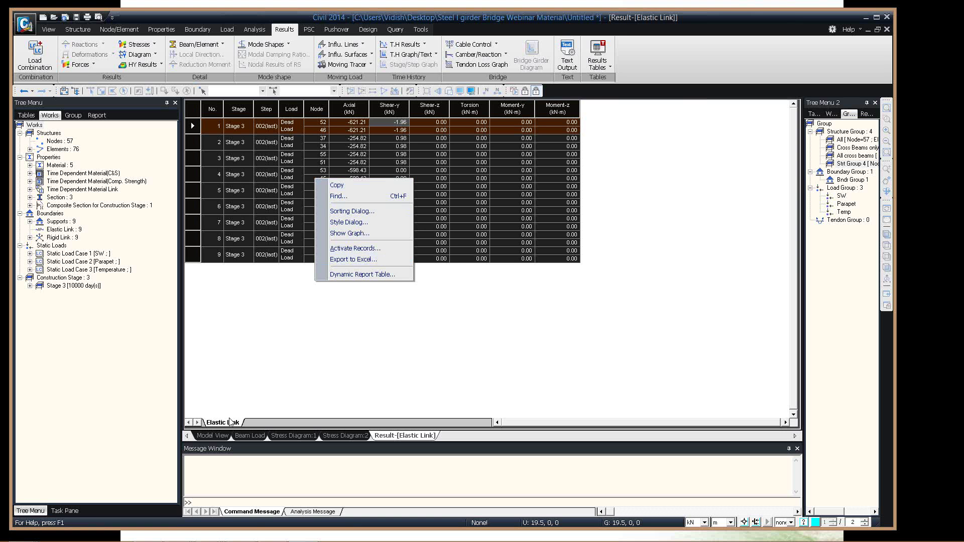
{"action": "left_click", "coordinate": [266, 223]}
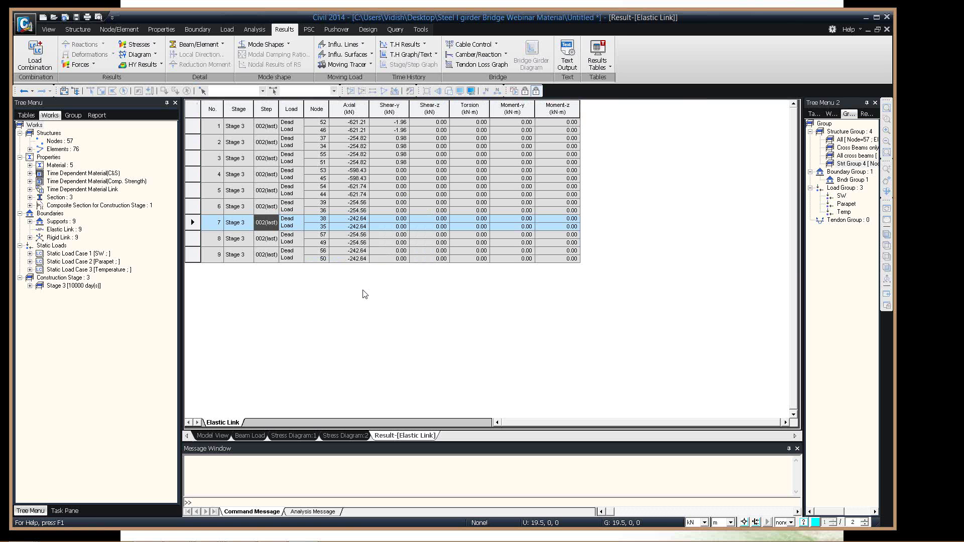
{"action": "left_click", "coordinate": [212, 436]}
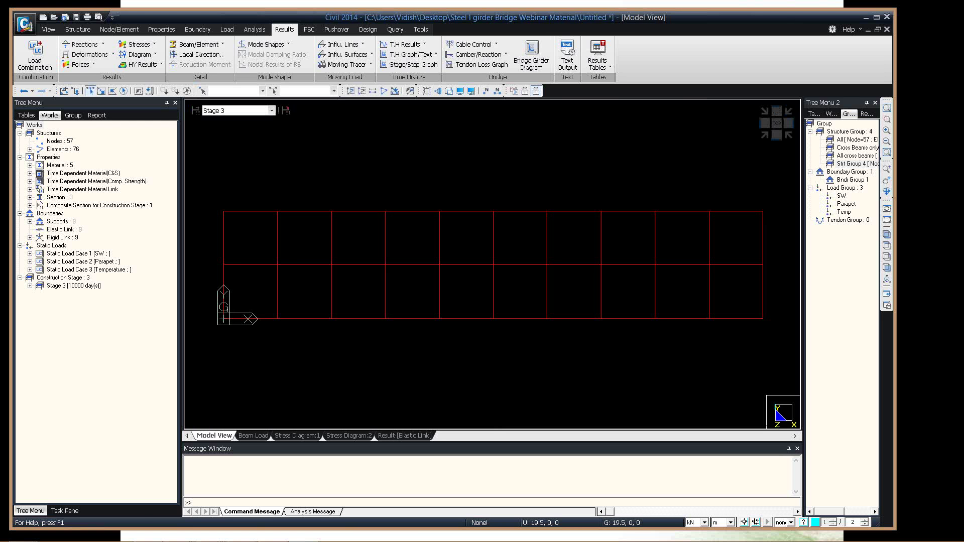
{"action": "key", "text": "alt+Tab"}
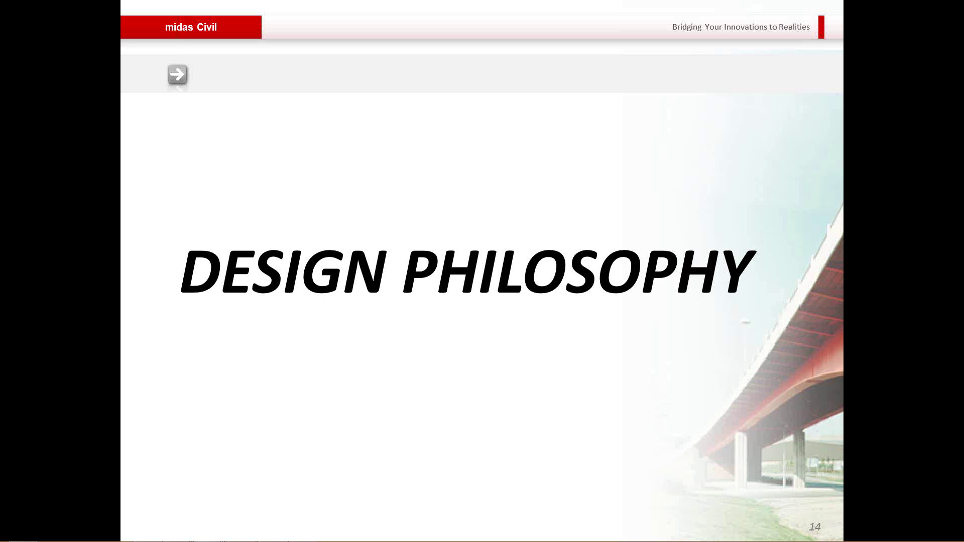
{"action": "key", "text": "Right"}
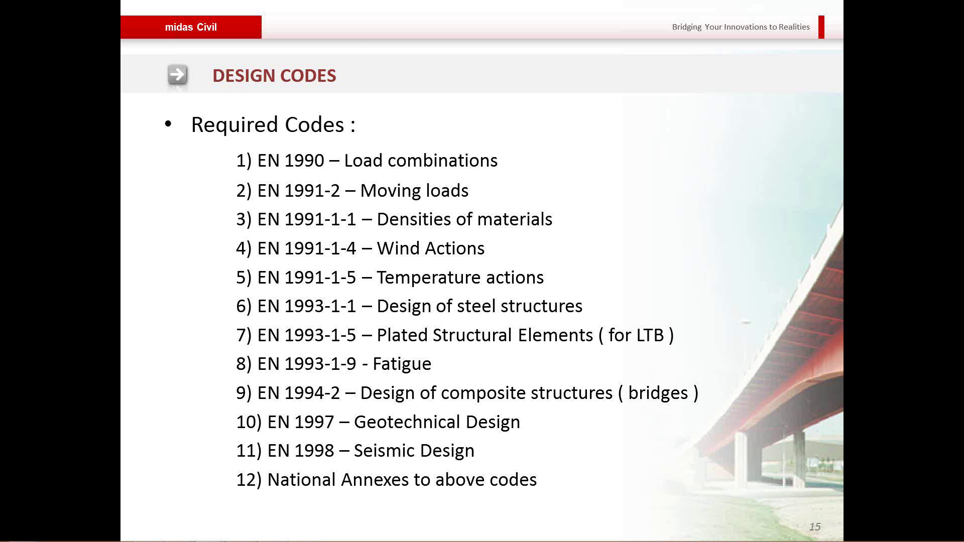
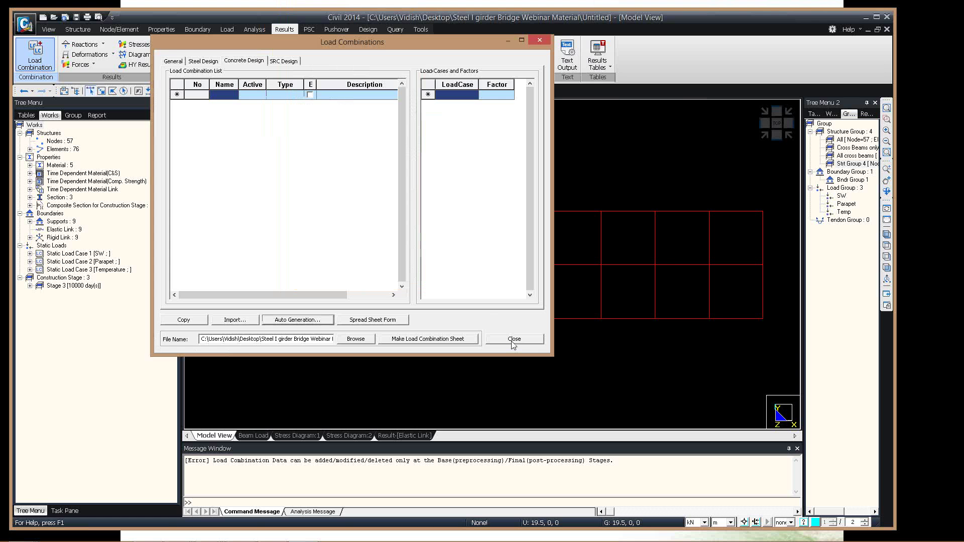
Set the construction stage to PostCS and auto-generate the concrete design load combinations with the Eurocode 0 design code.
{"action": "left_click", "coordinate": [271, 110]}
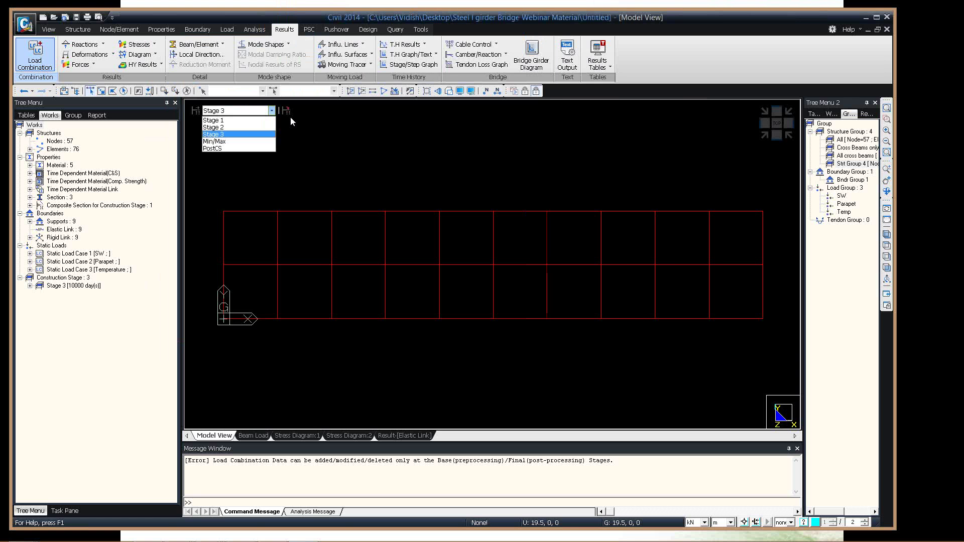
{"action": "left_click", "coordinate": [213, 148]}
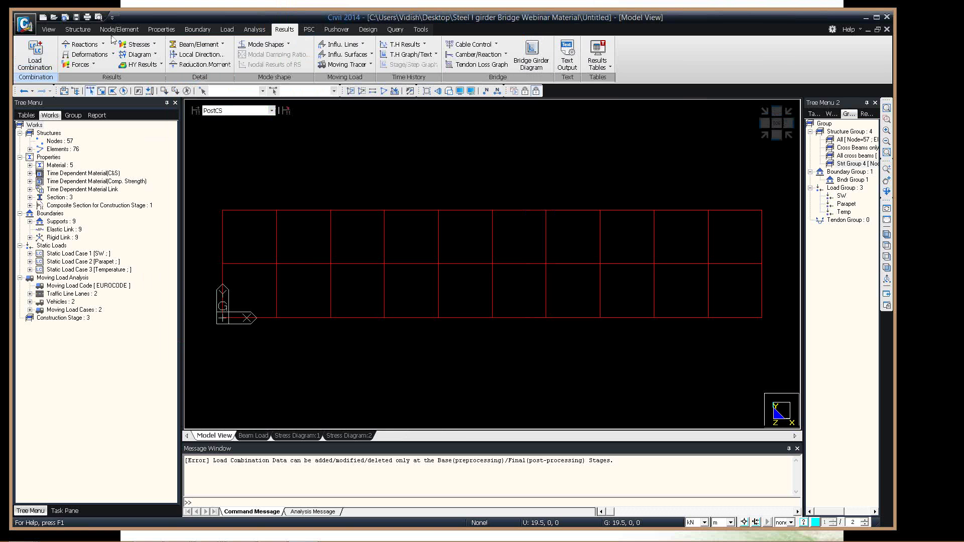
{"action": "left_click", "coordinate": [35, 56]}
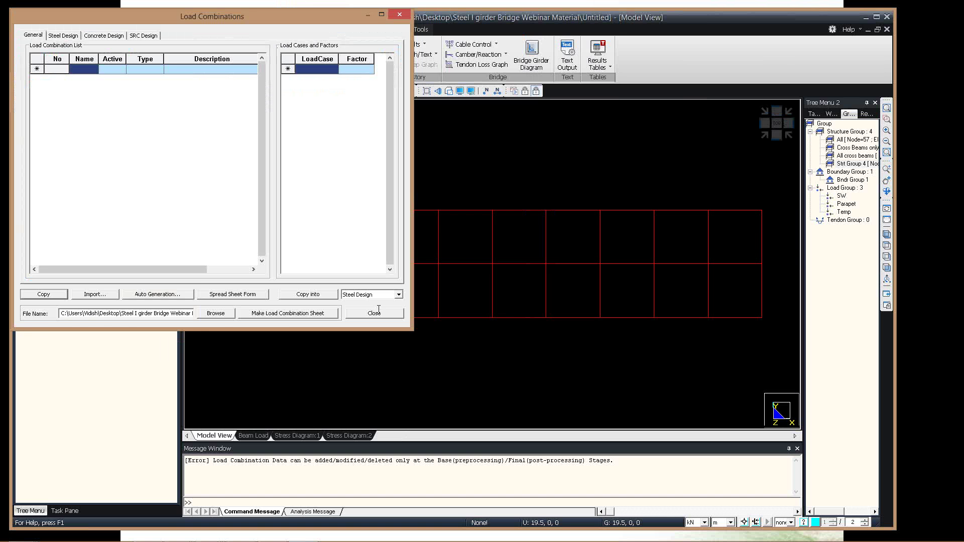
{"action": "left_click", "coordinate": [293, 35]}
{"action": "left_click", "coordinate": [346, 294]}
{"action": "left_click", "coordinate": [457, 60]}
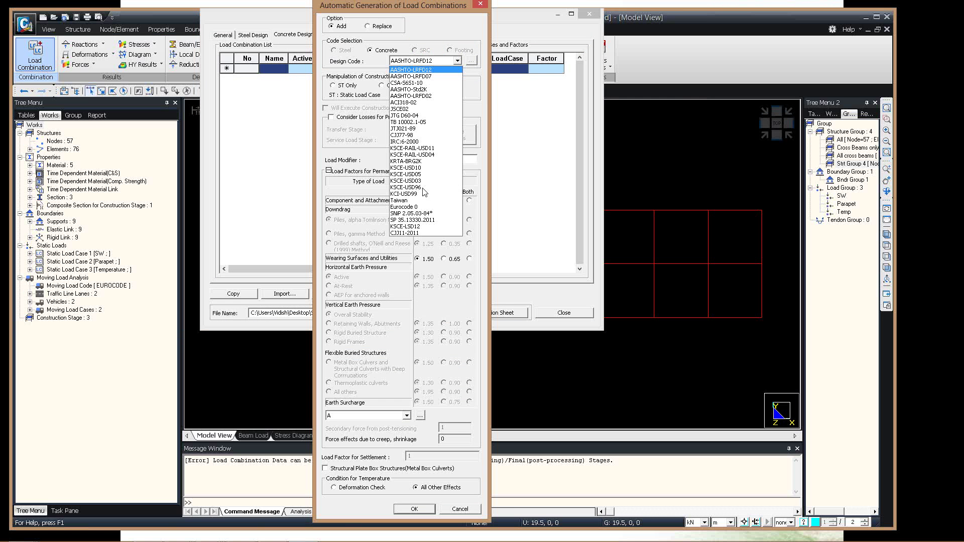
{"action": "left_click", "coordinate": [414, 207]}
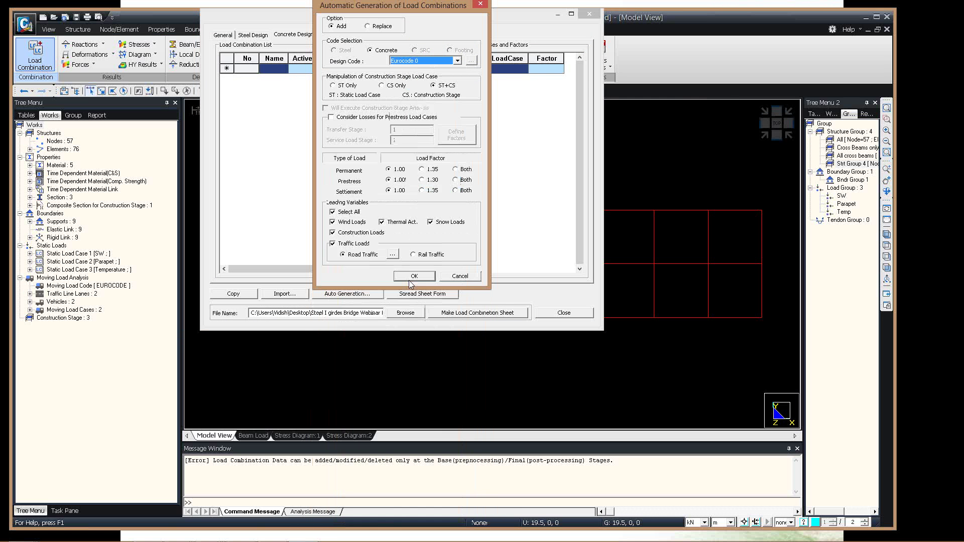
{"action": "left_click", "coordinate": [411, 277]}
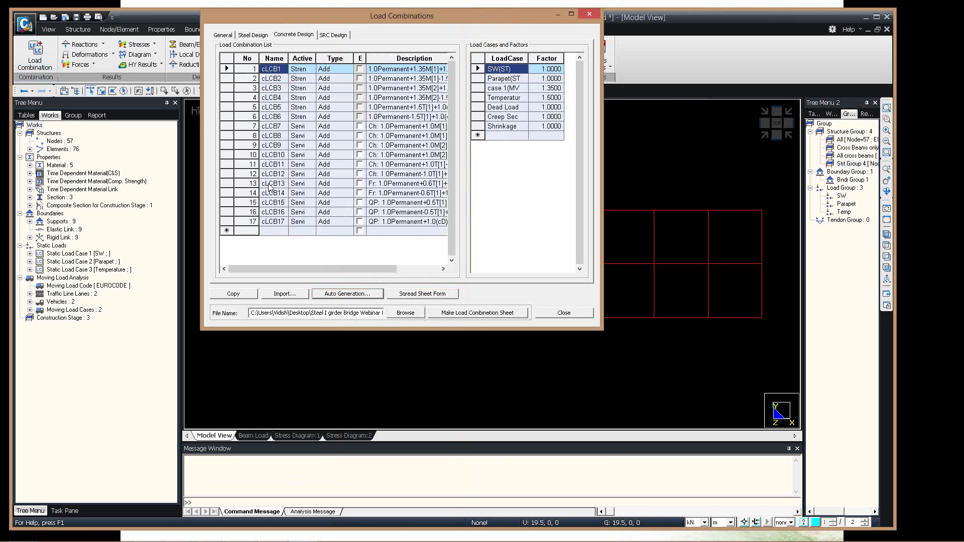
{"action": "left_click", "coordinate": [271, 173]}
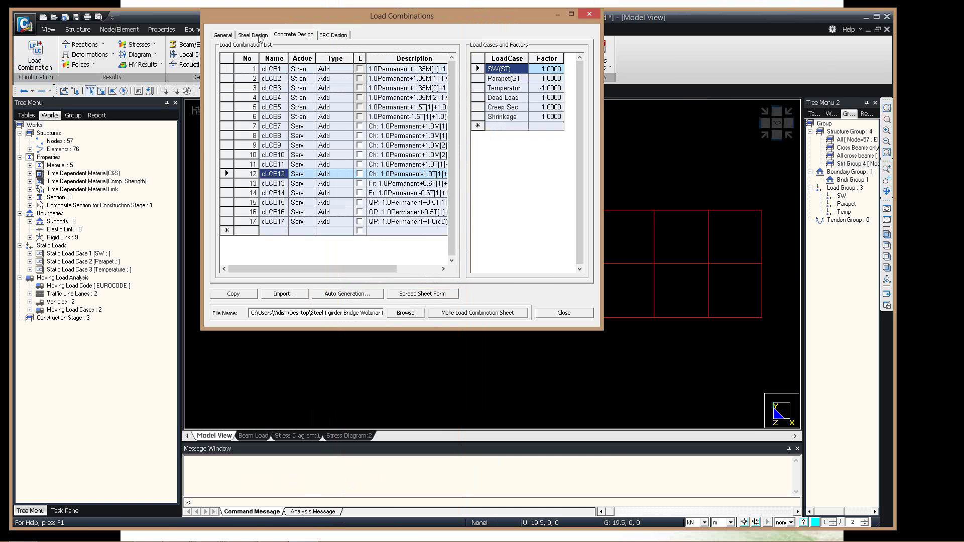
{"action": "left_click", "coordinate": [273, 203]}
Auto-generate the steel design load combinations to the Eurocode.
{"action": "key", "text": "ctrl+shift+Tab"}
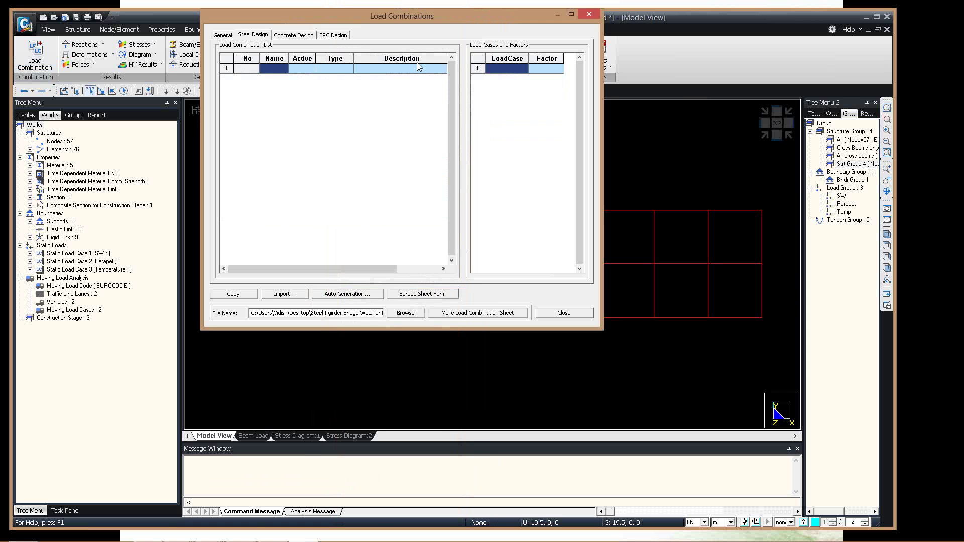
{"action": "left_click", "coordinate": [457, 61]}
{"action": "left_click", "coordinate": [425, 160]}
{"action": "left_click", "coordinate": [414, 462]}
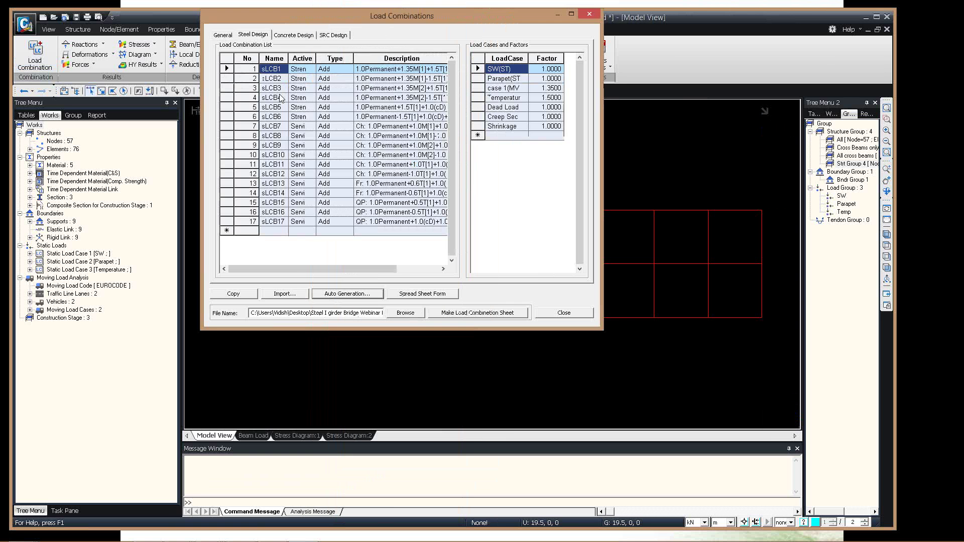
Review the load cases and factors of the generated steel and concrete design combinations, then close the load combinations.
{"action": "left_click", "coordinate": [275, 176]}
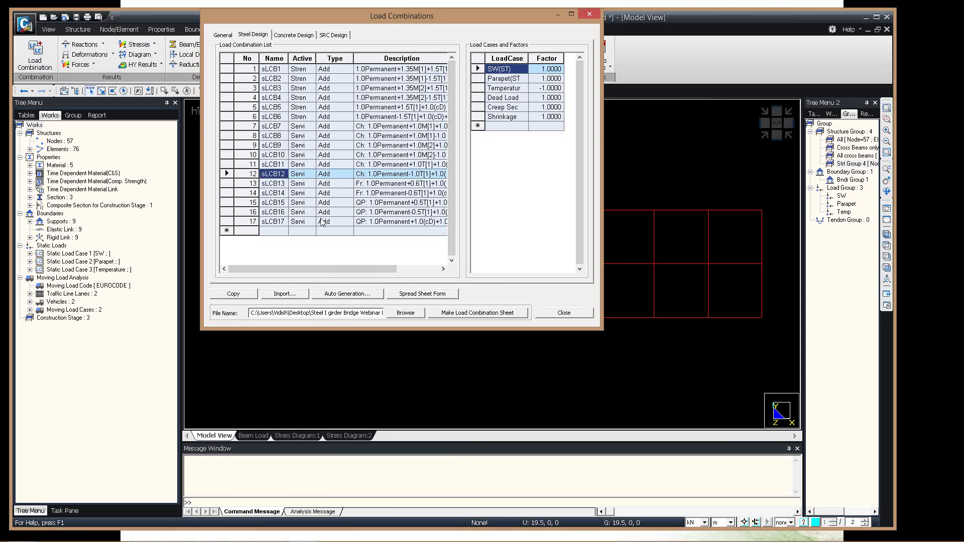
{"action": "left_click", "coordinate": [318, 212]}
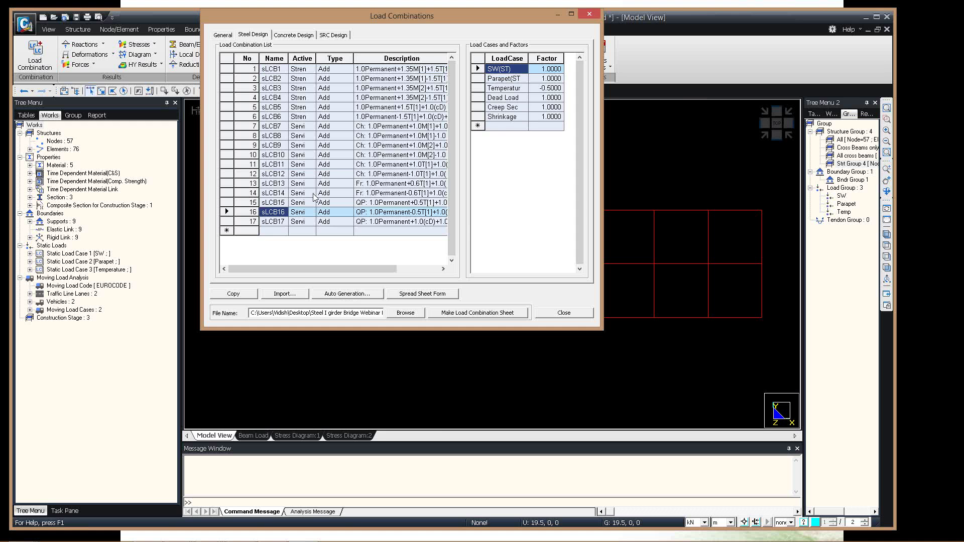
{"action": "left_click", "coordinate": [305, 34]}
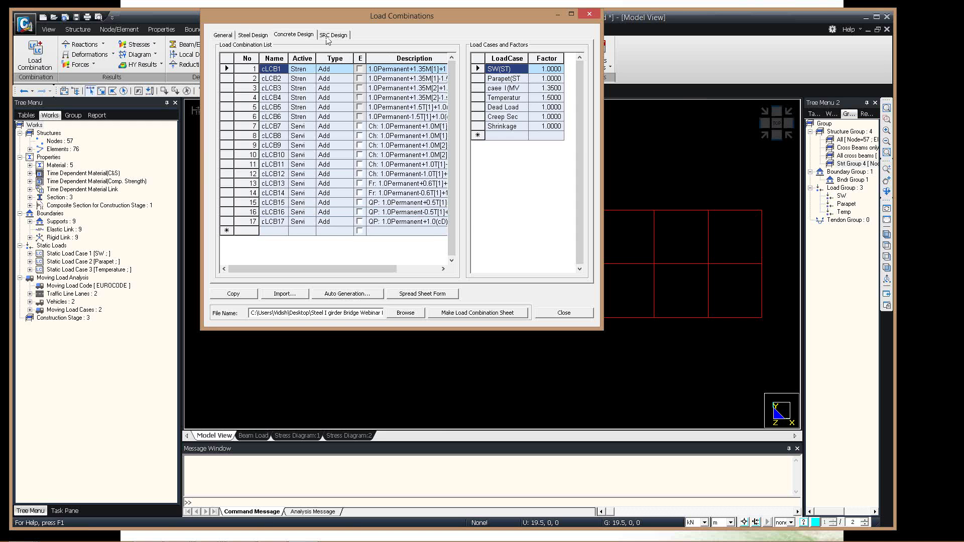
{"action": "left_click", "coordinate": [256, 36]}
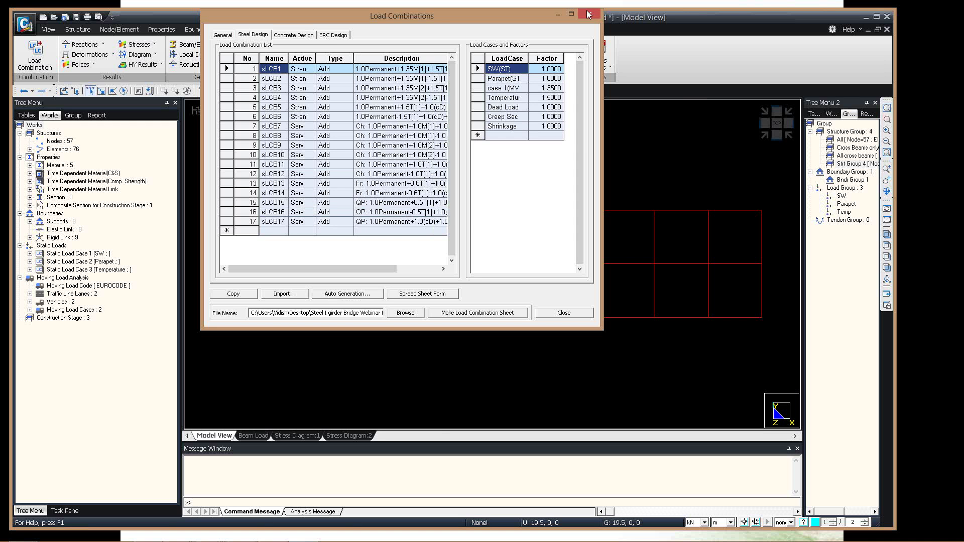
{"action": "left_click", "coordinate": [589, 14]}
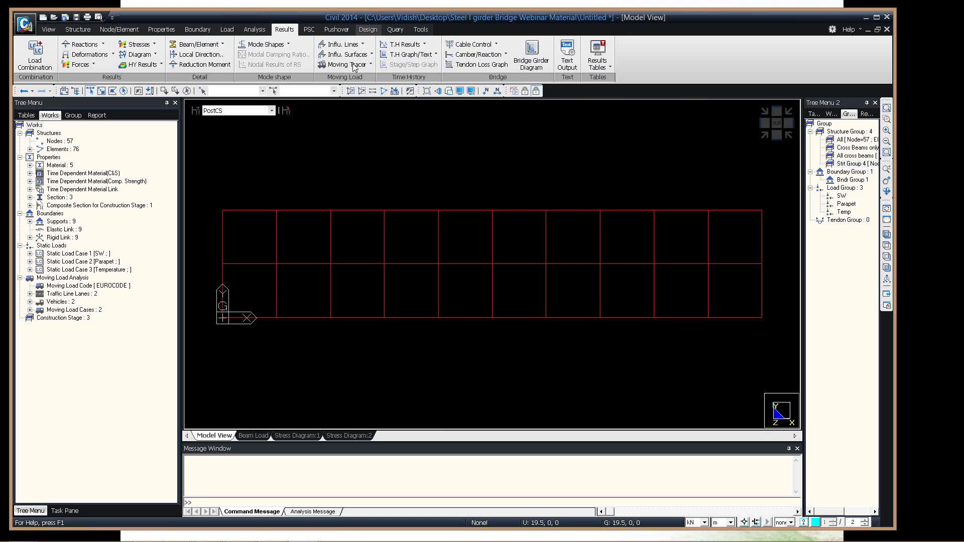
Set the EN 1994-2 composite girder partial factors for concrete, reinforcing steel (Gamma_S 1.15) and structural steel (Gamma_M1 1.1).
{"action": "left_click", "coordinate": [368, 30]}
{"action": "left_click", "coordinate": [306, 60]}
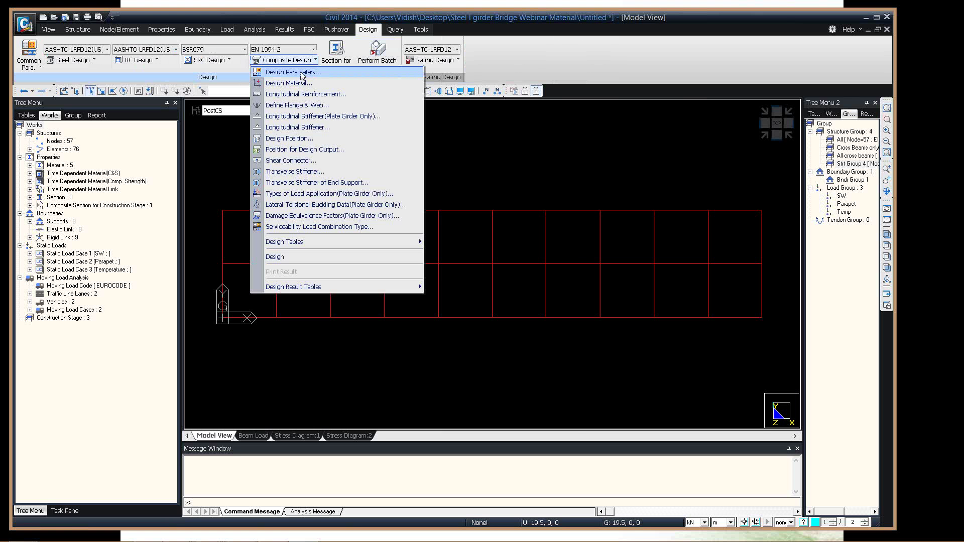
{"action": "left_click", "coordinate": [302, 76]}
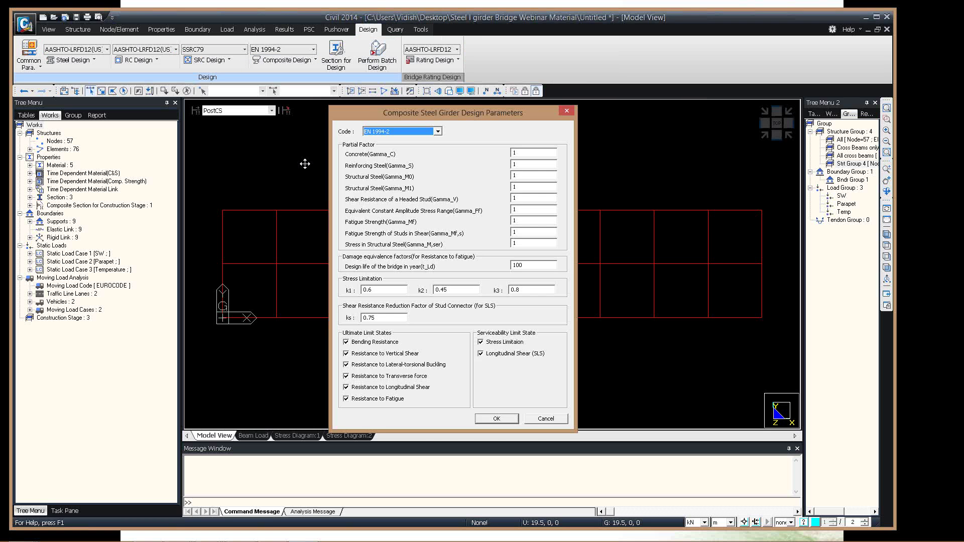
{"action": "left_click_drag", "start_coordinate": [433, 114], "coordinate": [304, 114]}
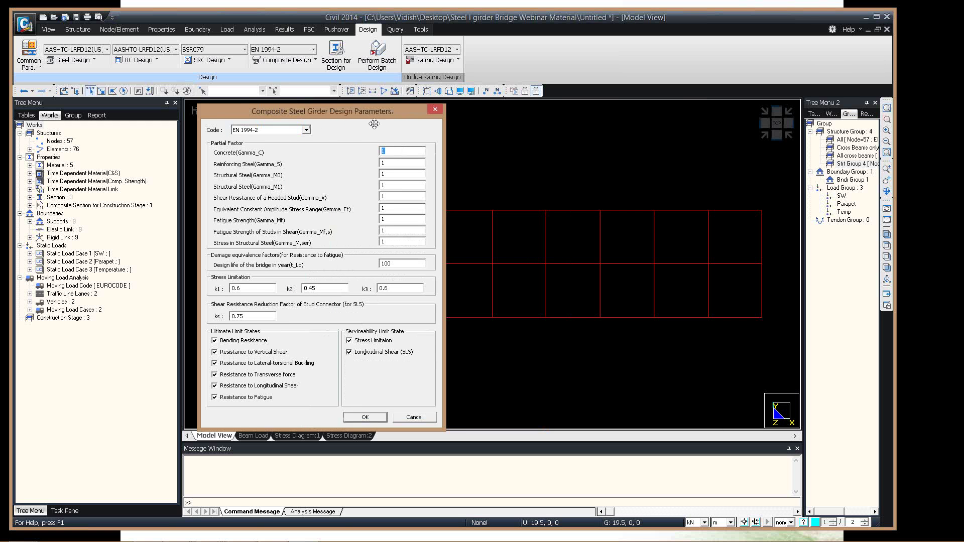
{"action": "left_click_drag", "start_coordinate": [359, 113], "coordinate": [231, 103]}
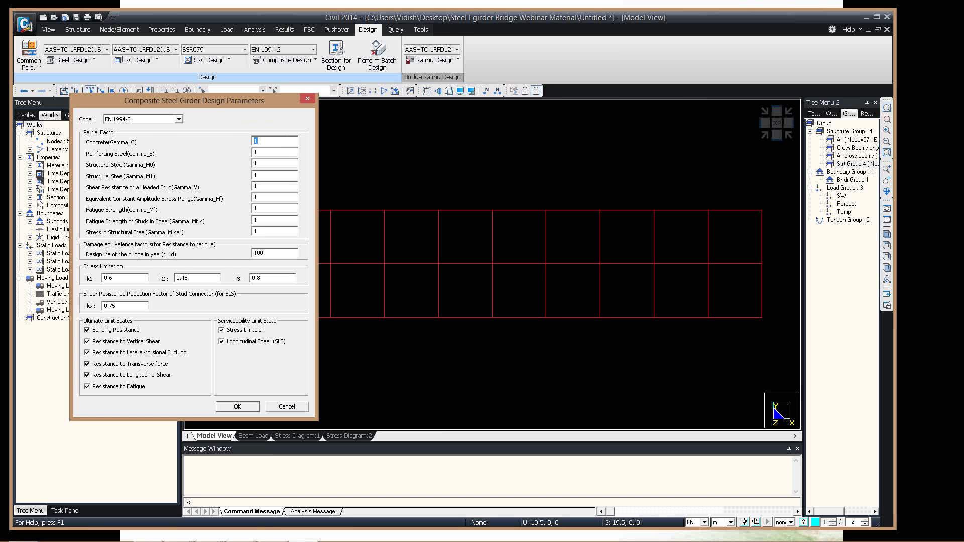
{"action": "type", "text": "1."}
{"action": "key", "text": "Tab"}
{"action": "type", "text": "1.15"}
{"action": "key", "text": "Tab"}
{"action": "key", "text": "Tab"}
{"action": "type", "text": "1.1"}
{"action": "left_click", "coordinate": [236, 406]}
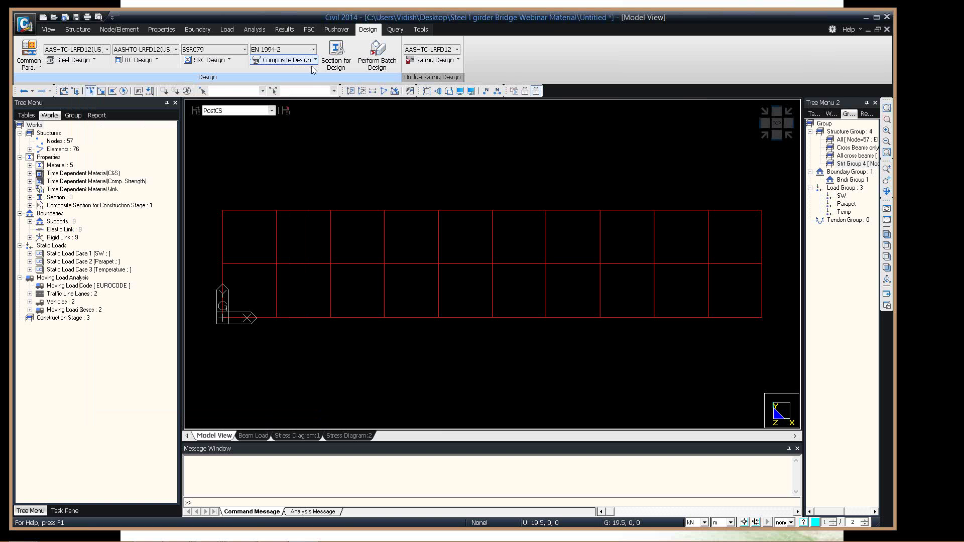
Examine the SRC design material's steel, concrete and reinforcement codes and grades, then close it without modifying anything.
{"action": "left_click", "coordinate": [315, 59]}
{"action": "left_click", "coordinate": [364, 149]}
{"action": "left_click", "coordinate": [408, 173]}
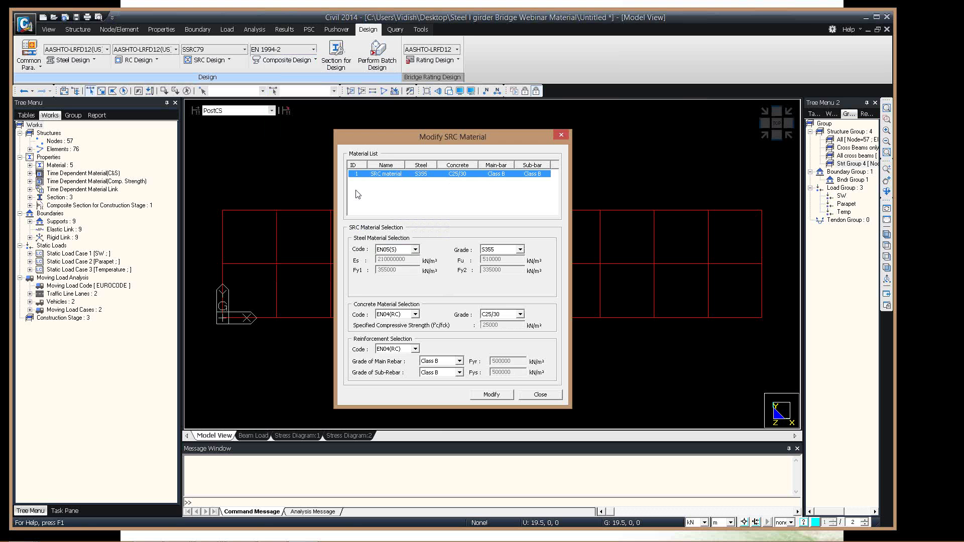
{"action": "left_click", "coordinate": [416, 350]}
{"action": "left_click", "coordinate": [417, 350]}
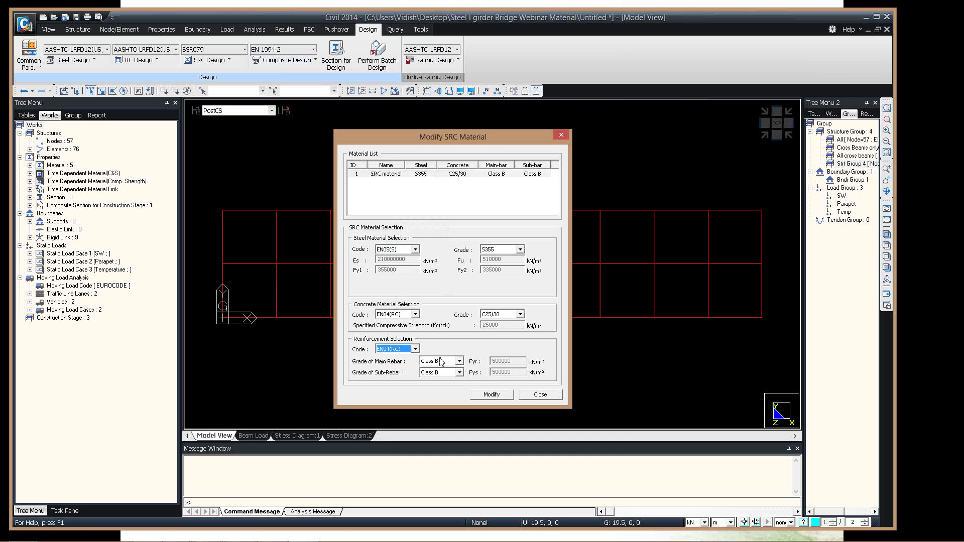
{"action": "left_click", "coordinate": [541, 394]}
For the composite section's longitudinal reinforcement, define a line of 15 bars of diameter #14 using Input Method B.
{"action": "left_click", "coordinate": [315, 60]}
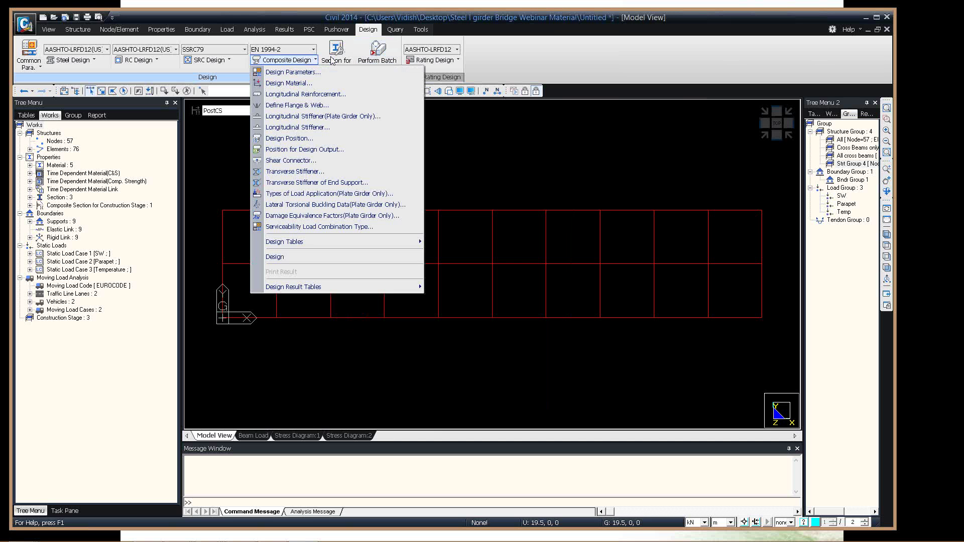
{"action": "left_click", "coordinate": [296, 95]}
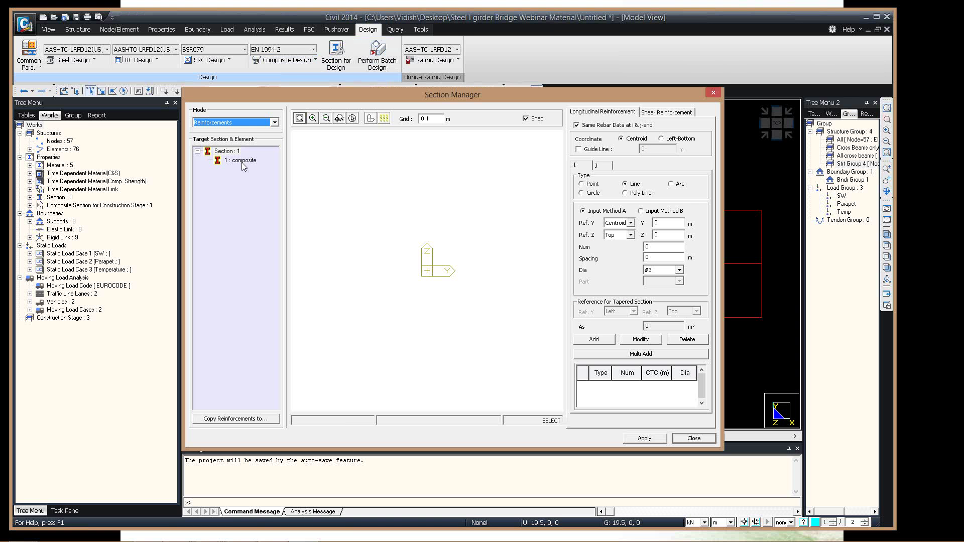
{"action": "left_click", "coordinate": [242, 160]}
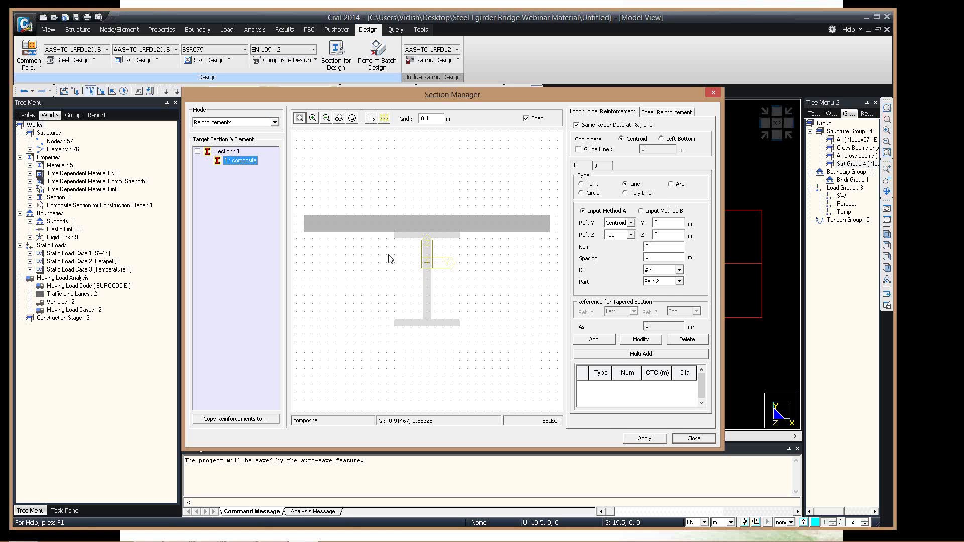
{"action": "left_click", "coordinate": [647, 211]}
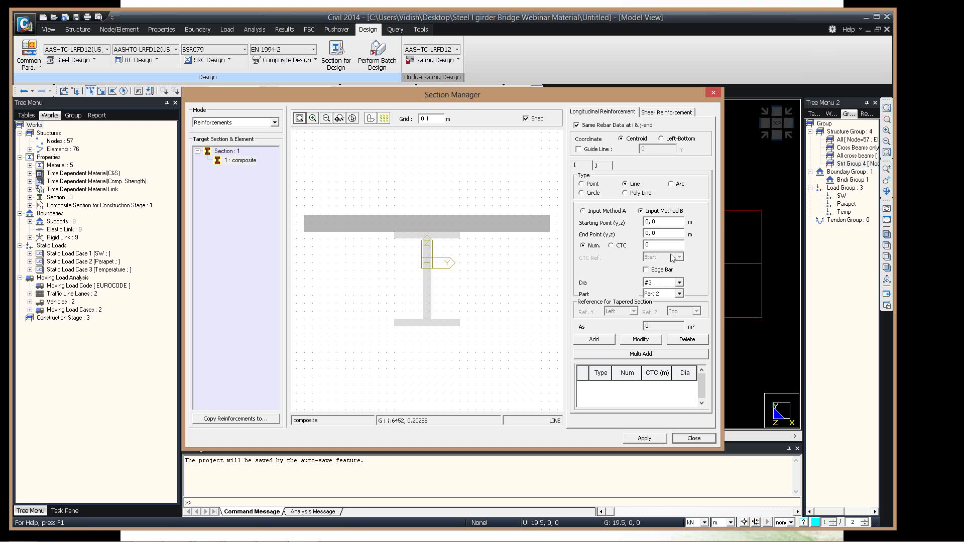
{"action": "left_click_drag", "start_coordinate": [657, 245], "coordinate": [583, 239]}
{"action": "type", "text": "15"}
{"action": "left_click", "coordinate": [678, 282]}
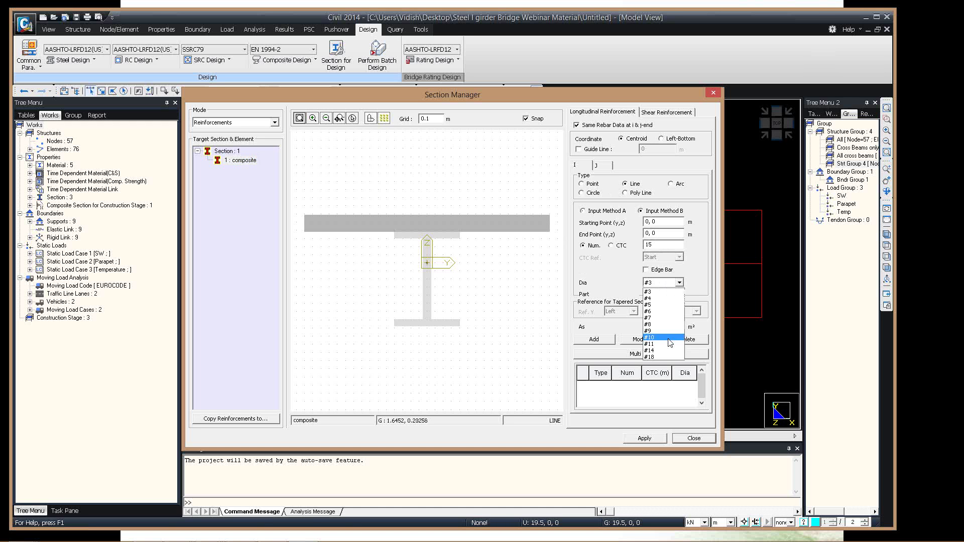
{"action": "left_click", "coordinate": [668, 340]}
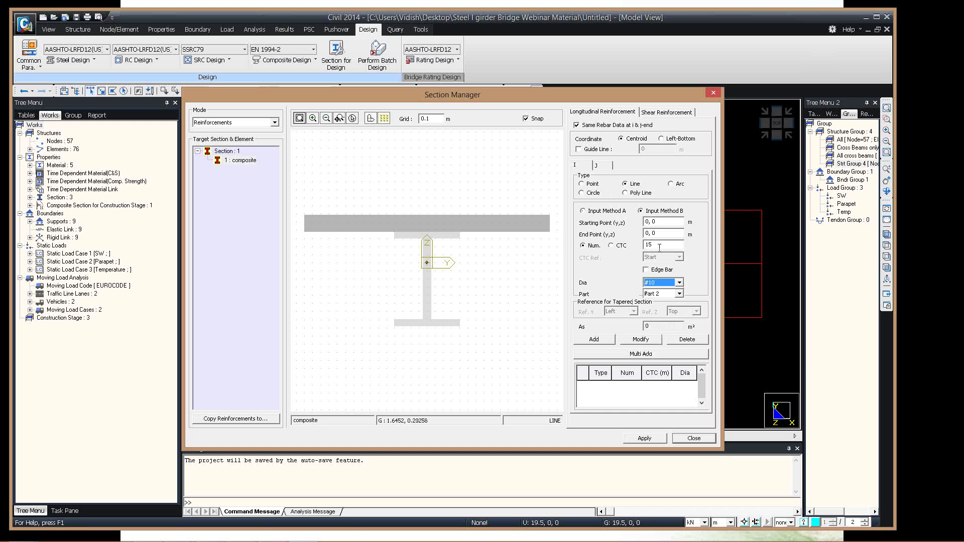
{"action": "left_click", "coordinate": [663, 284]}
{"action": "left_click", "coordinate": [660, 351]}
Set the grid to 0.05 m, include edge bars, and add the slab's lower bar row from (-1.45, 0.4) to (1.4, 0.4).
{"action": "left_click", "coordinate": [313, 219]}
{"action": "key", "text": "BackSpace"}
{"action": "type", "text": "05"}
{"action": "left_click_drag", "start_coordinate": [309, 219], "coordinate": [541, 219]}
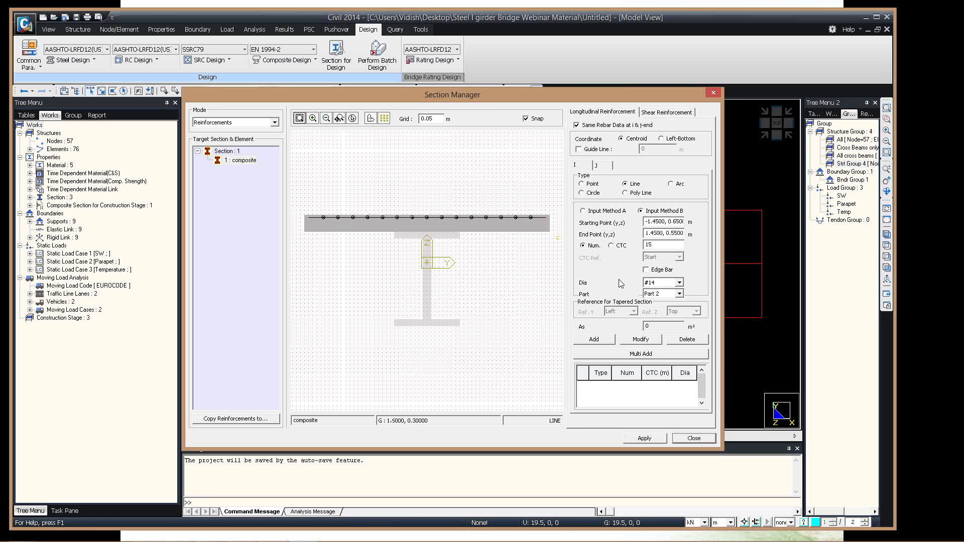
{"action": "left_click", "coordinate": [646, 270]}
{"action": "left_click", "coordinate": [388, 233]}
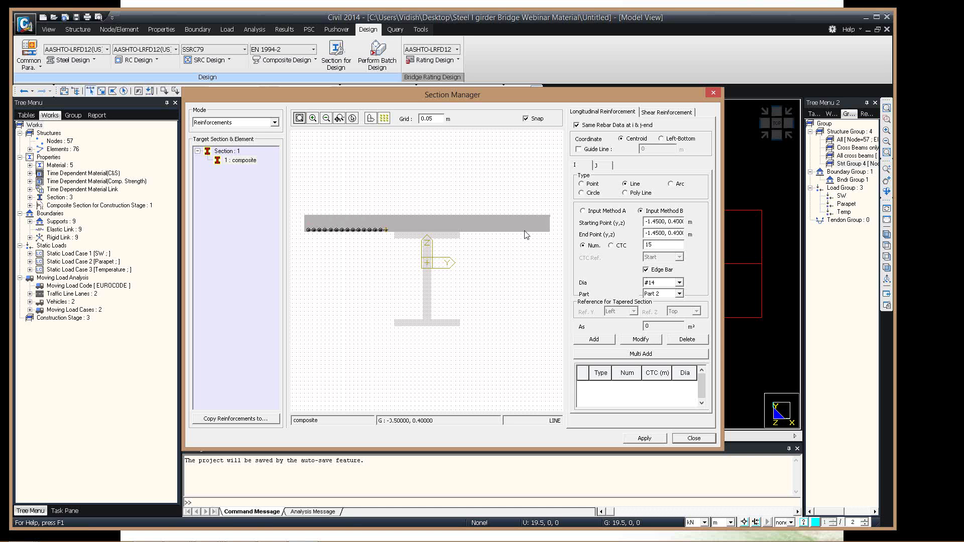
{"action": "left_click", "coordinate": [541, 230]}
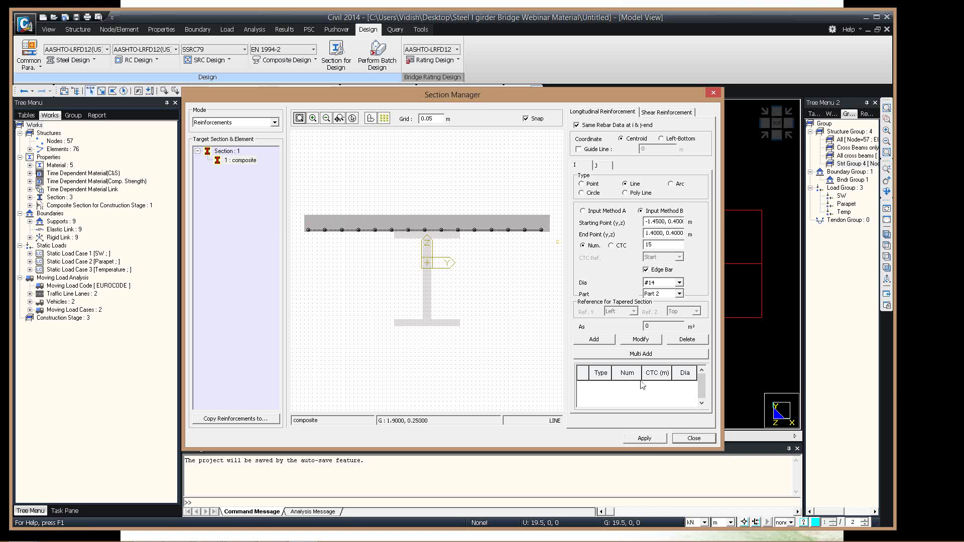
{"action": "left_click", "coordinate": [606, 341]}
{"action": "left_click", "coordinate": [606, 341]}
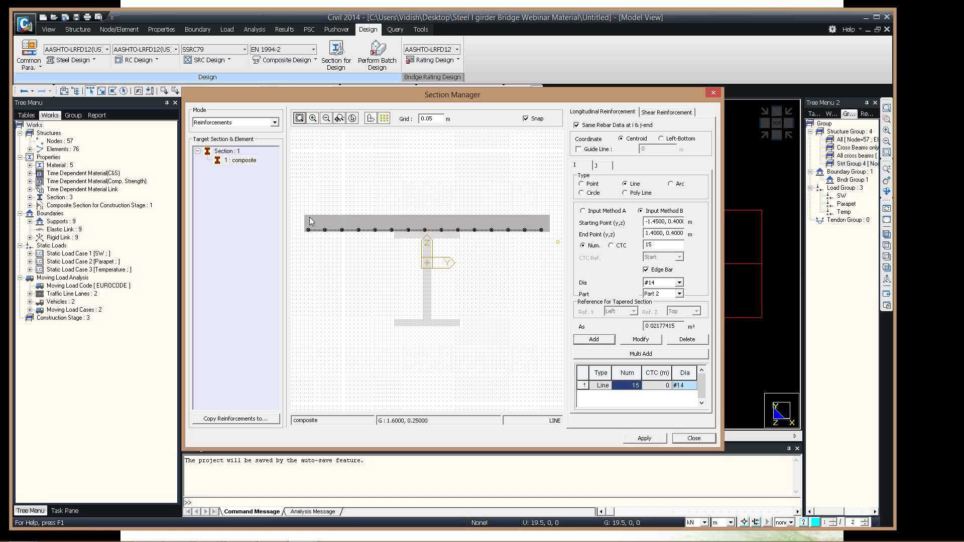
Add the slab's upper row of 15 #14 bars from (-1.45, 0.55) to (1.4, 0.55), then apply the reinforcement and close.
{"action": "left_click", "coordinate": [308, 217]}
{"action": "left_click", "coordinate": [541, 217]}
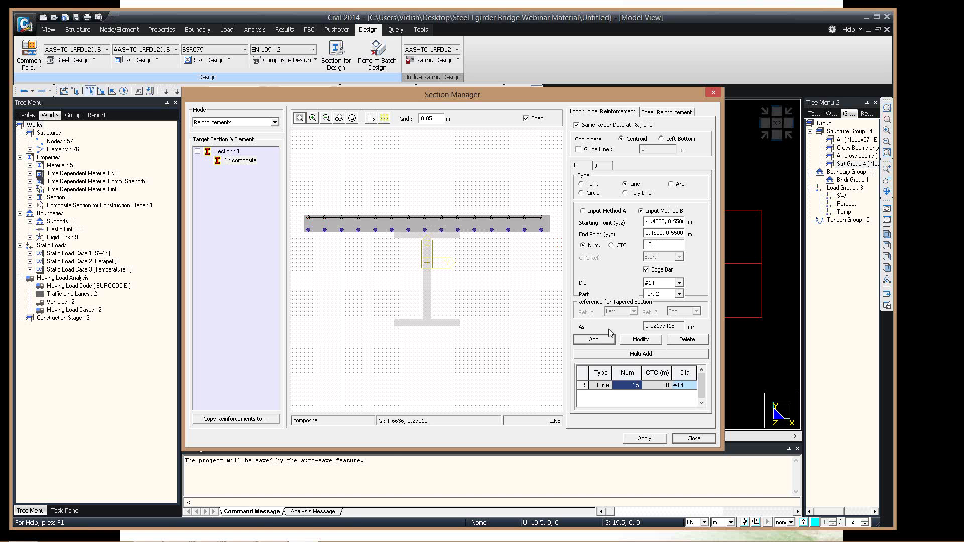
{"action": "left_click", "coordinate": [607, 342]}
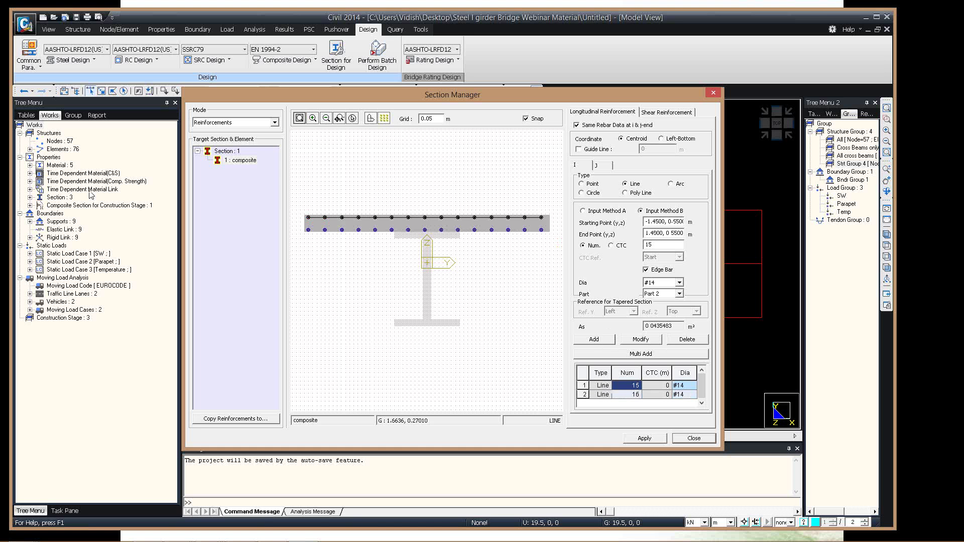
{"action": "left_click", "coordinate": [682, 394]}
{"action": "left_click", "coordinate": [680, 395]}
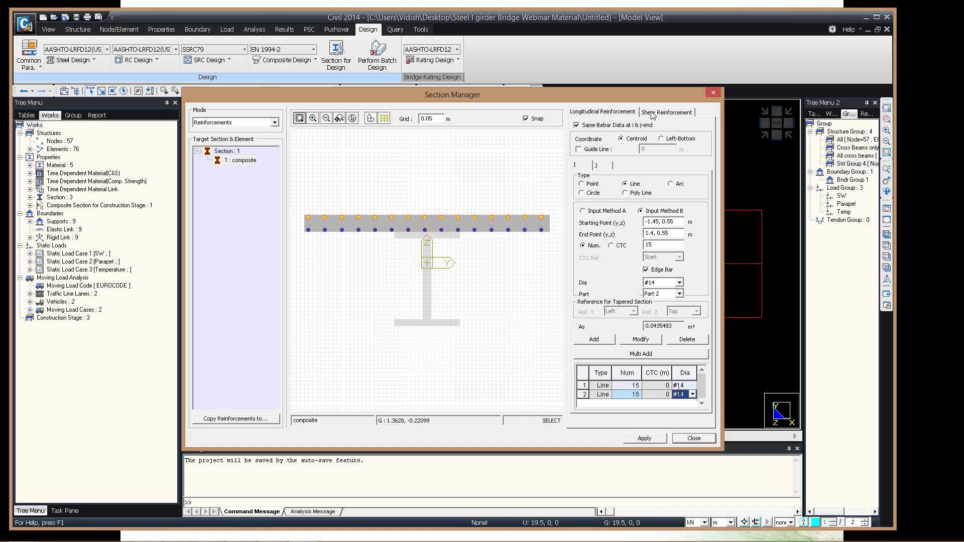
{"action": "left_click", "coordinate": [644, 439]}
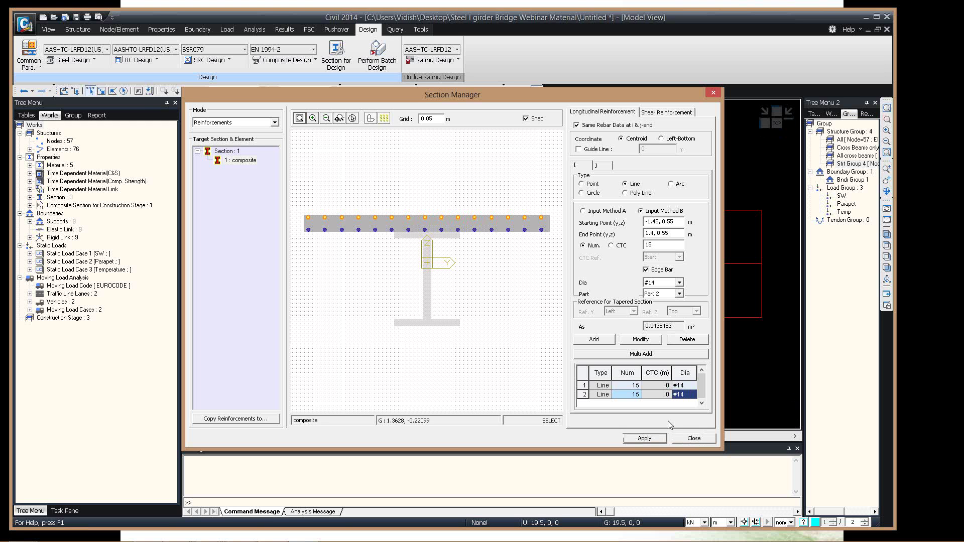
{"action": "left_click", "coordinate": [693, 438]}
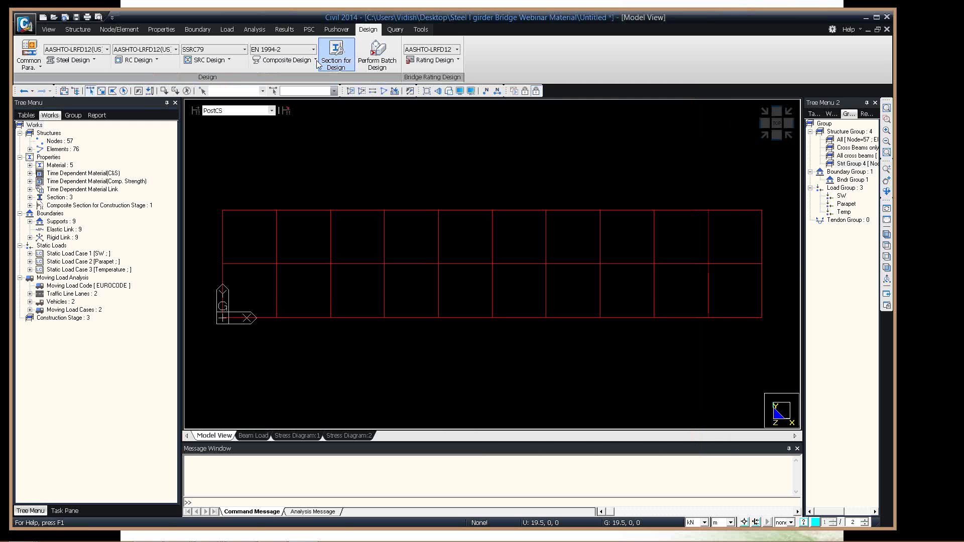
Assign design check position I to all girder elements that use the SRC material.
{"action": "left_click", "coordinate": [314, 59]}
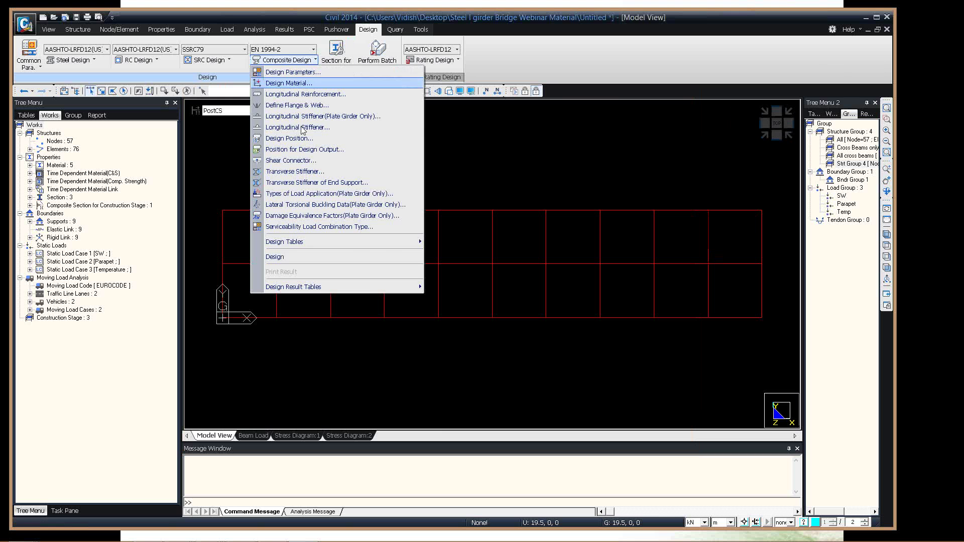
{"action": "left_click", "coordinate": [279, 140]}
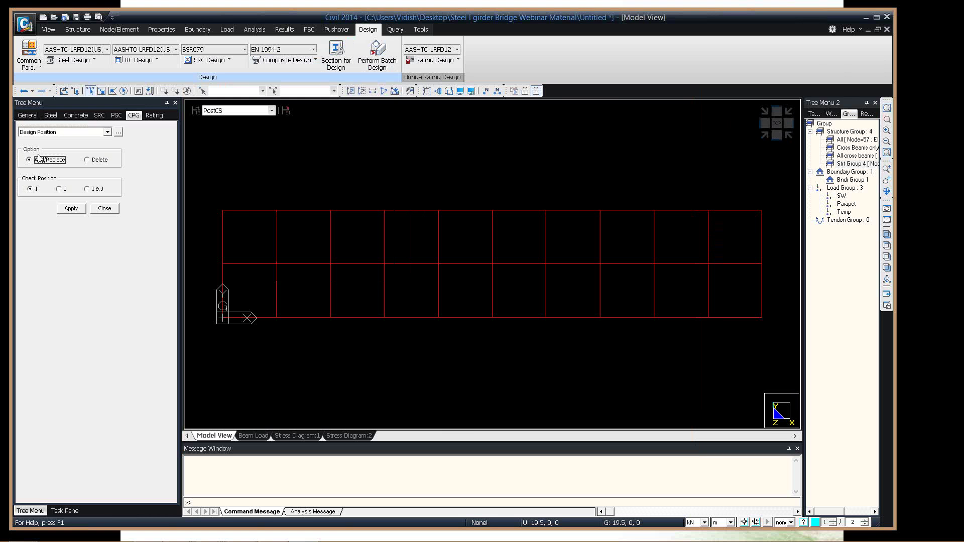
{"action": "left_click", "coordinate": [831, 114]}
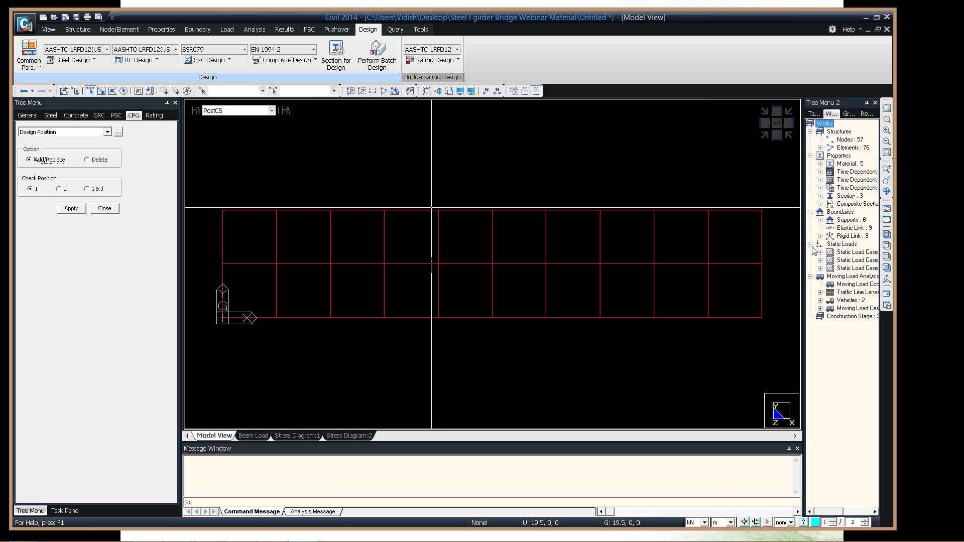
{"action": "left_click", "coordinate": [820, 165]}
{"action": "left_click", "coordinate": [848, 172]}
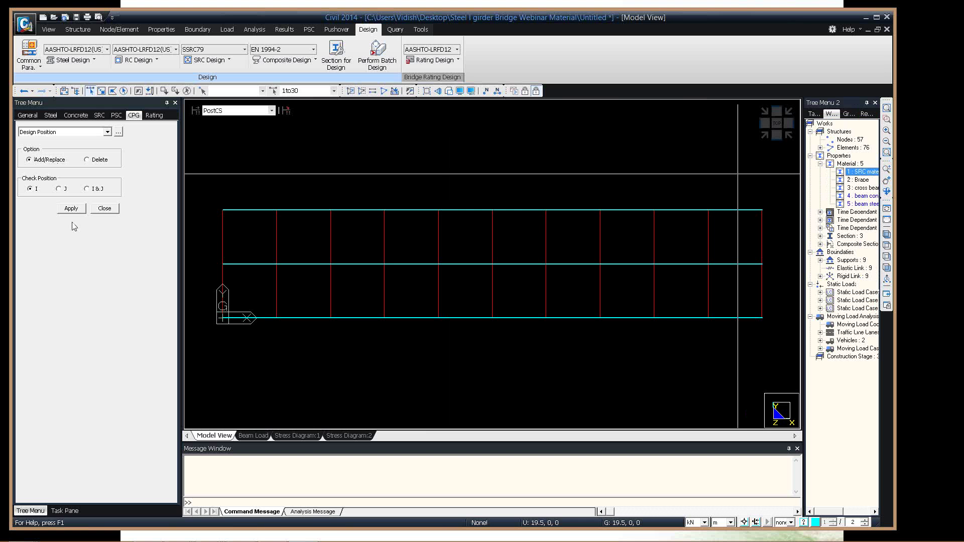
{"action": "left_click", "coordinate": [71, 207]}
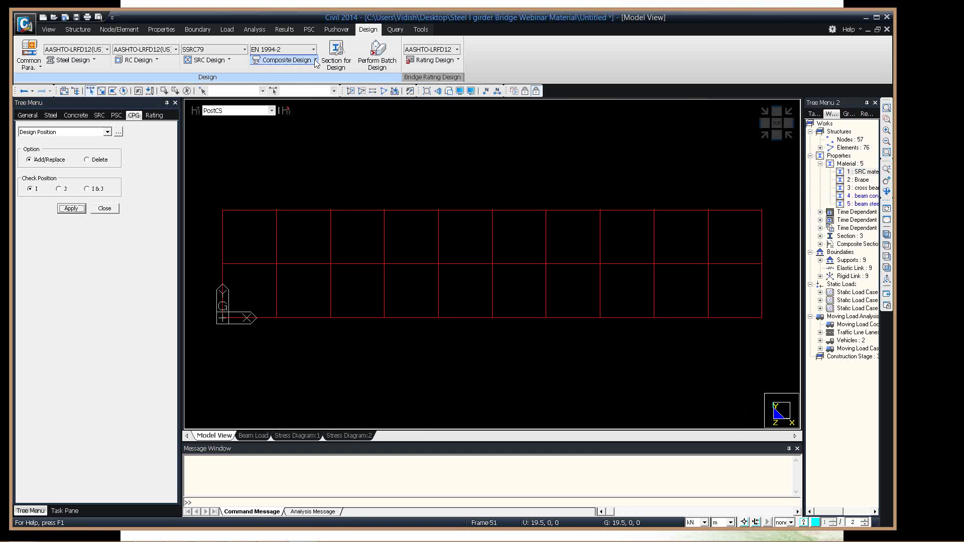
Examine the longitudinal stiffener settings of the composite section and close them without adding a stiffener.
{"action": "left_click", "coordinate": [315, 60]}
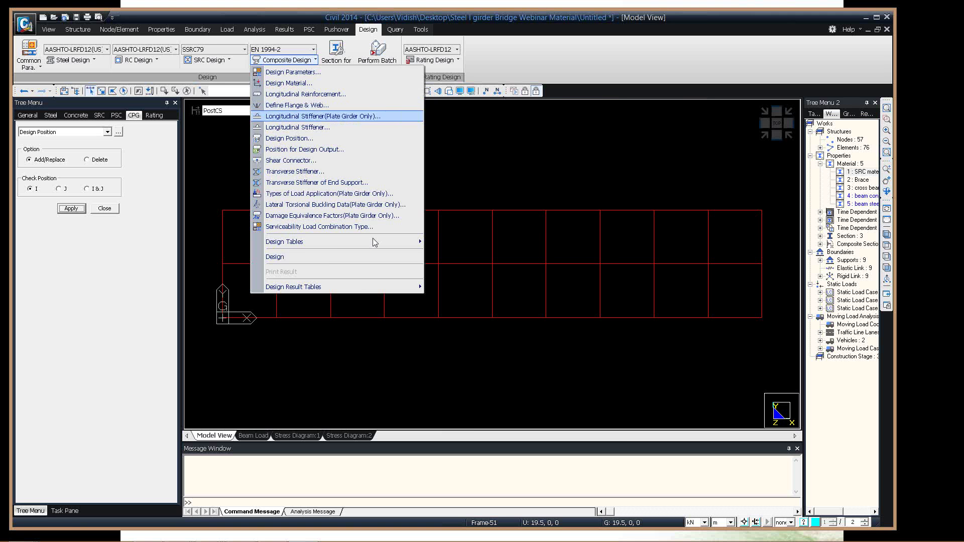
{"action": "left_click", "coordinate": [346, 116]}
{"action": "left_click", "coordinate": [333, 161]}
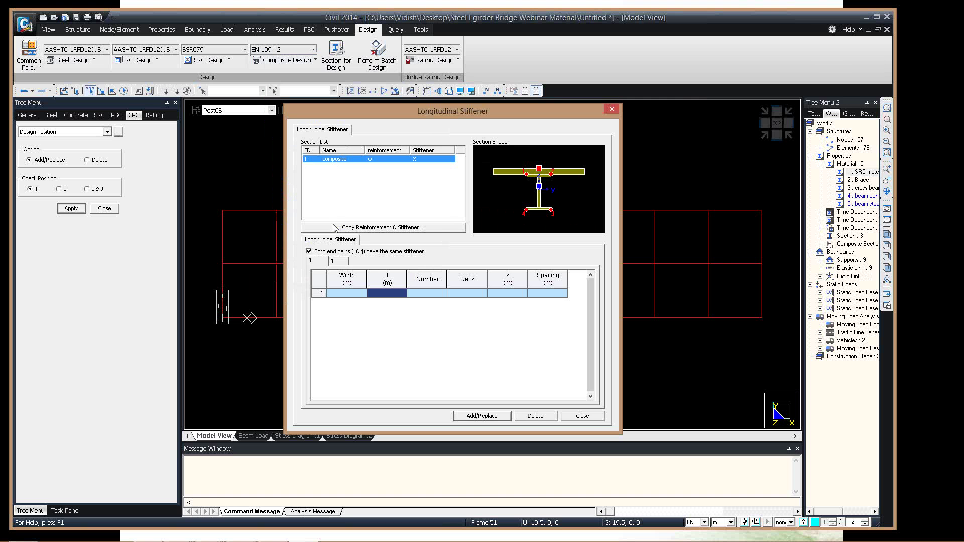
{"action": "left_click", "coordinate": [567, 416]}
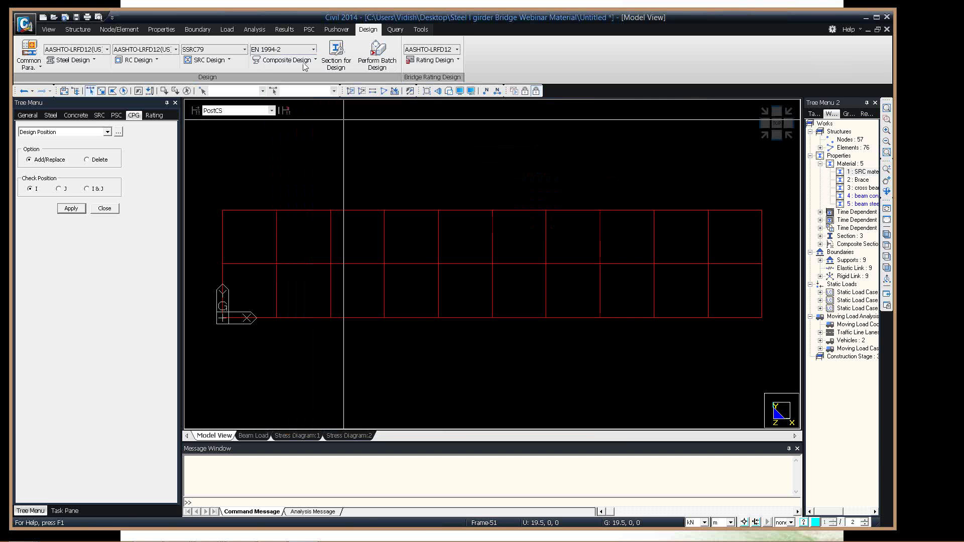
For the SRC girder elements, define shear connectors with 2 connectors, tensile strength 900000 kN/m² and diameter 0.025 m.
{"action": "left_click", "coordinate": [305, 61]}
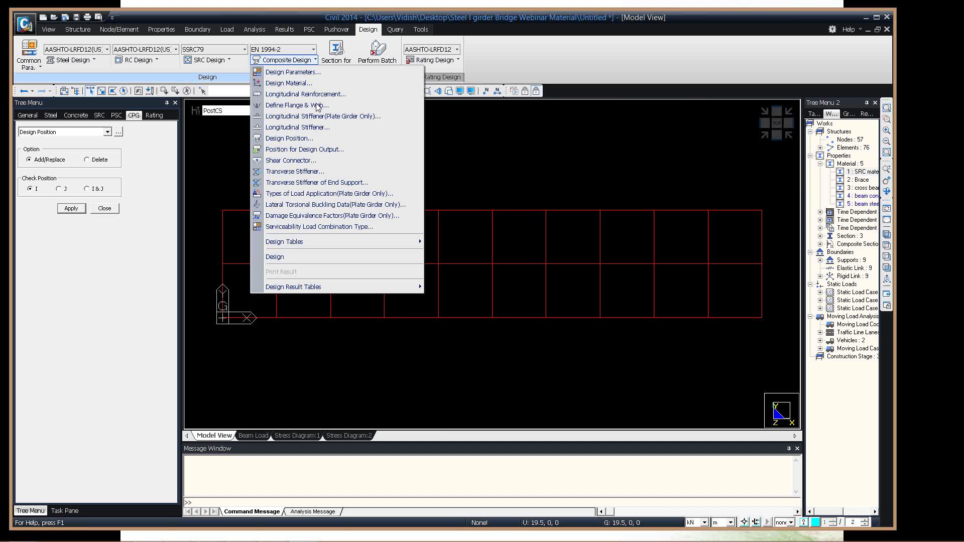
{"action": "left_click", "coordinate": [282, 160]}
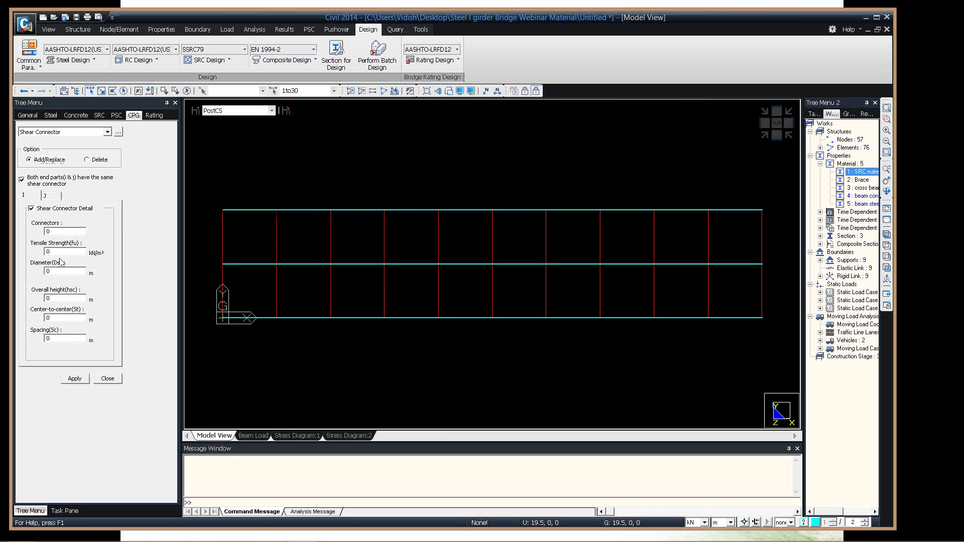
{"action": "left_click", "coordinate": [136, 279]}
{"action": "type", "text": "2"}
{"action": "type", "text": "9000"}
{"action": "type", "text": "00"}
{"action": "left_click", "coordinate": [79, 271]}
{"action": "type", "text": "0.025"}
Set the shear connectors' overall height to 0.1 m, center-to-center distance to 0.075 m and spacing to 0.15 m, and apply them.
{"action": "left_click", "coordinate": [45, 300]}
{"action": "type", "text": "0.1"}
{"action": "left_click", "coordinate": [65, 318]}
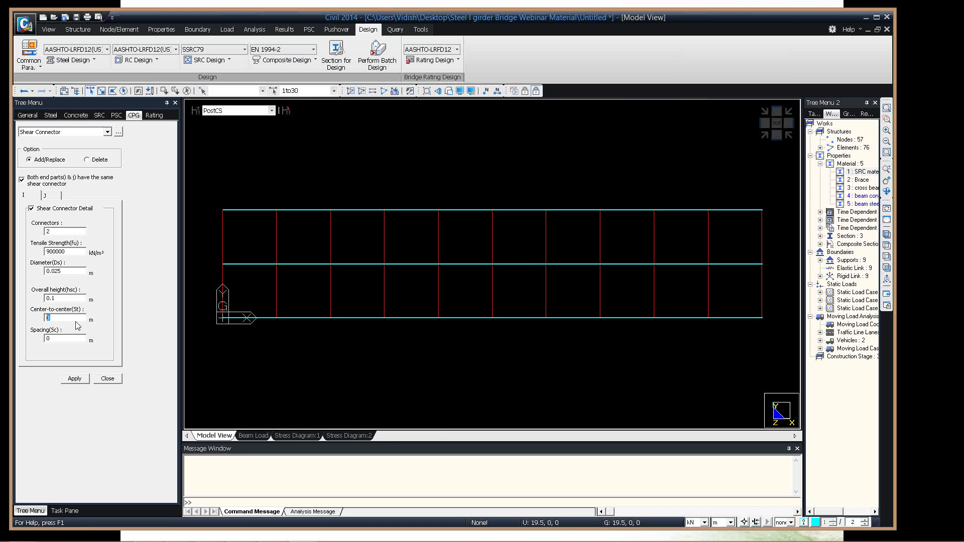
{"action": "type", "text": "0.075"}
{"action": "key", "text": "Tab"}
{"action": "type", "text": "0.45"}
{"action": "left_click", "coordinate": [81, 380]}
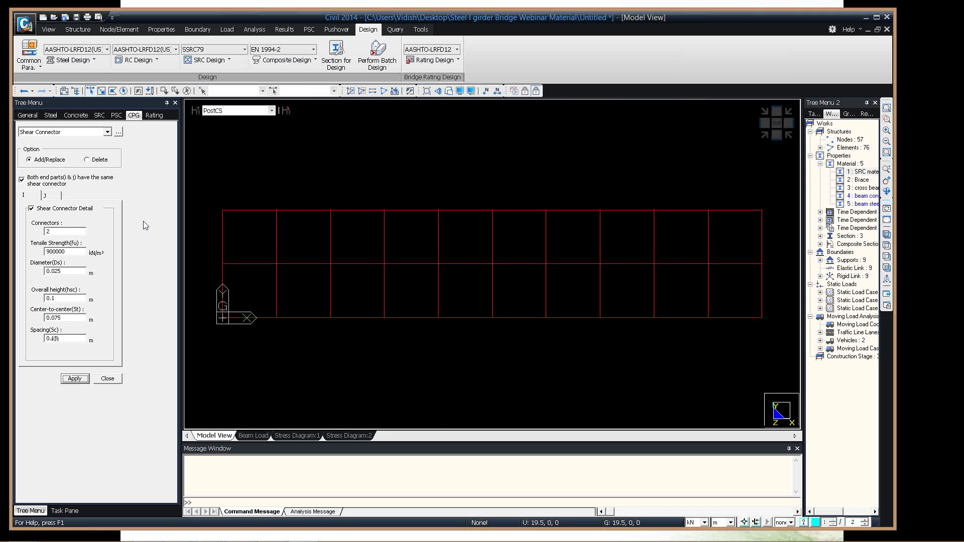
{"action": "left_click", "coordinate": [50, 195]}
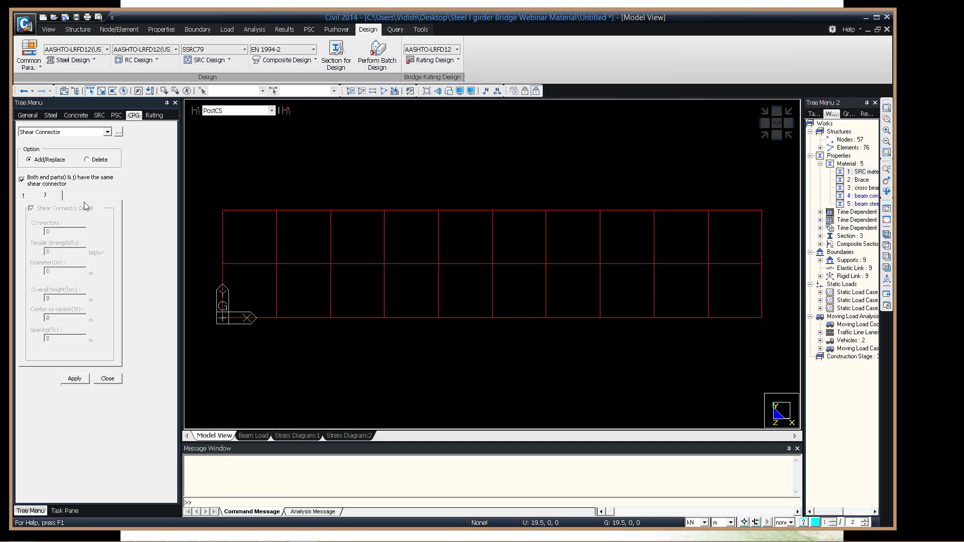
Open the lateral torsional buckling data for plate girders and set the distance between the springs to 3 m.
{"action": "left_click", "coordinate": [315, 60]}
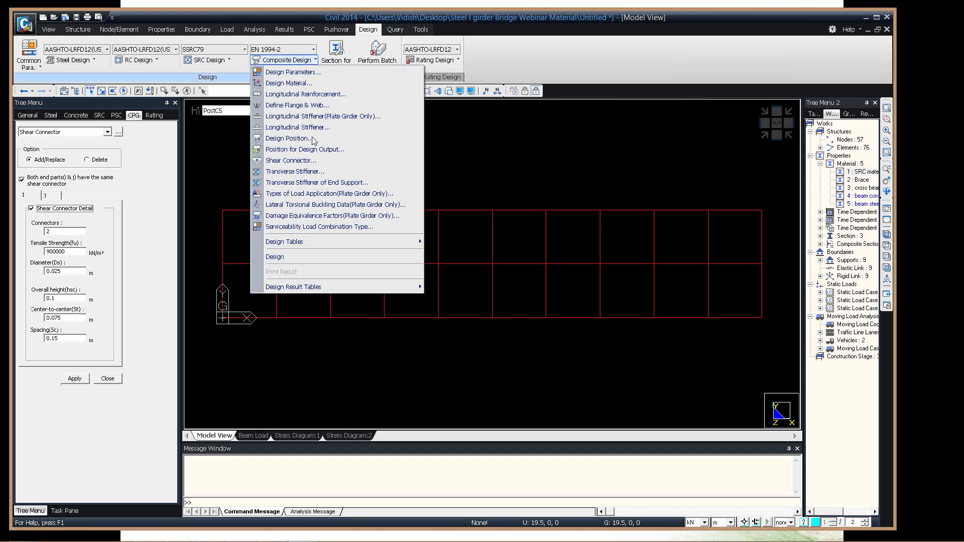
{"action": "mouse_move", "coordinate": [301, 241]}
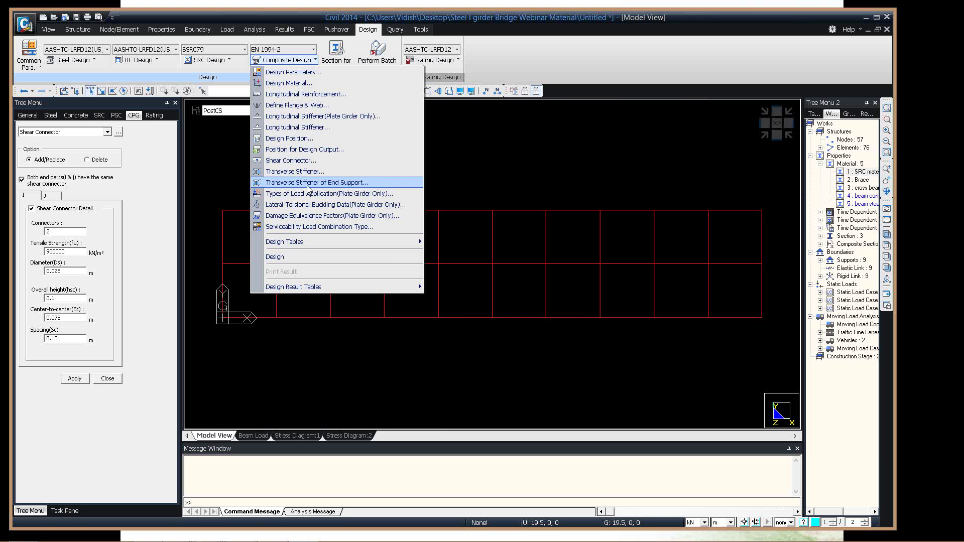
{"action": "left_click", "coordinate": [287, 205]}
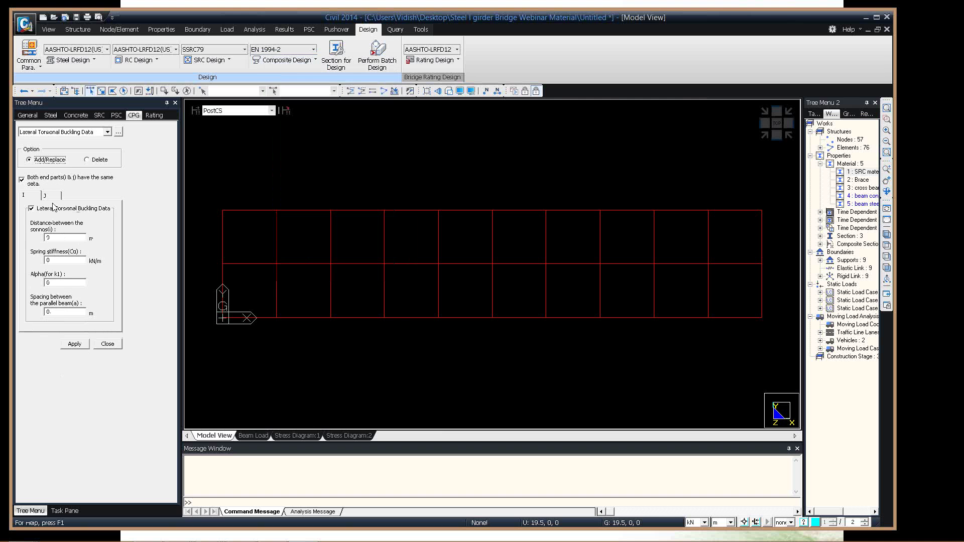
{"action": "double_click", "coordinate": [58, 237]}
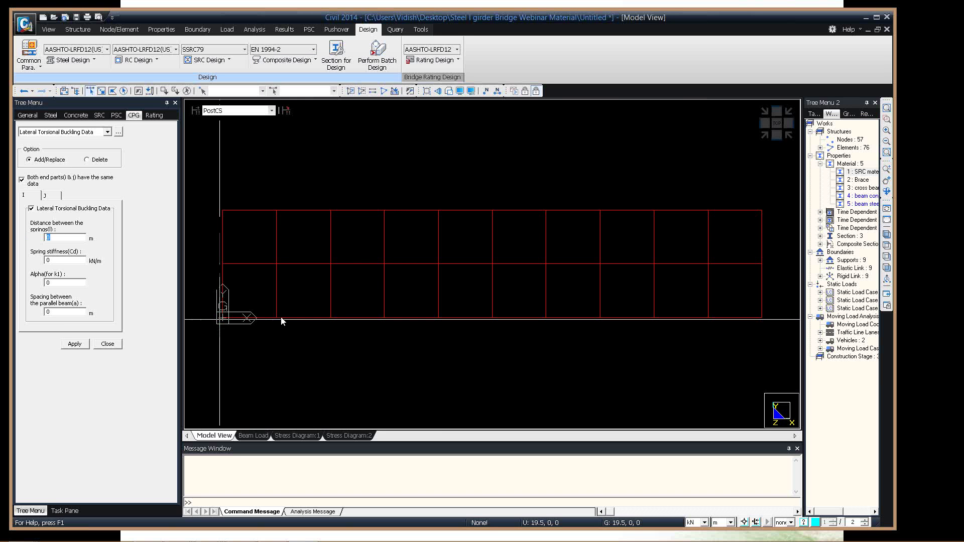
{"action": "type", "text": "."}
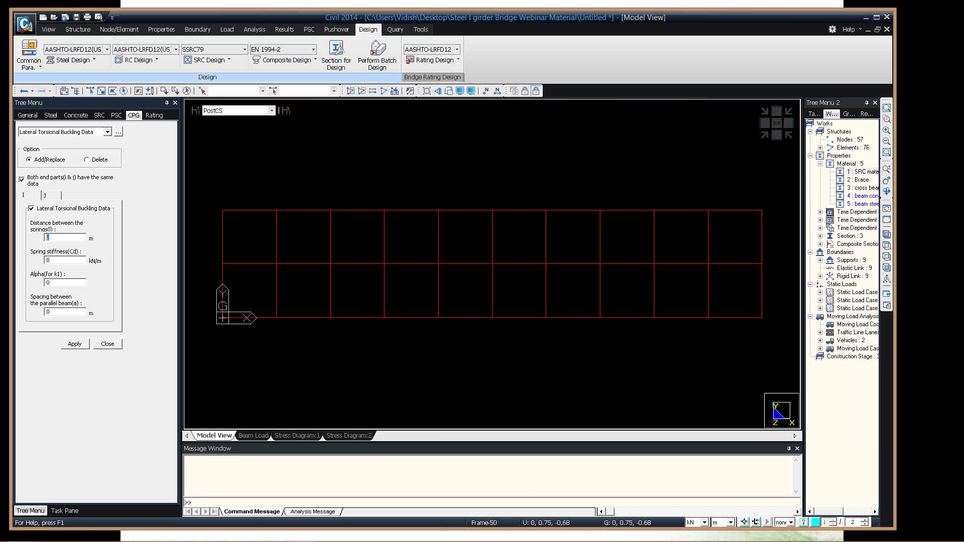
{"action": "type", "text": "3"}
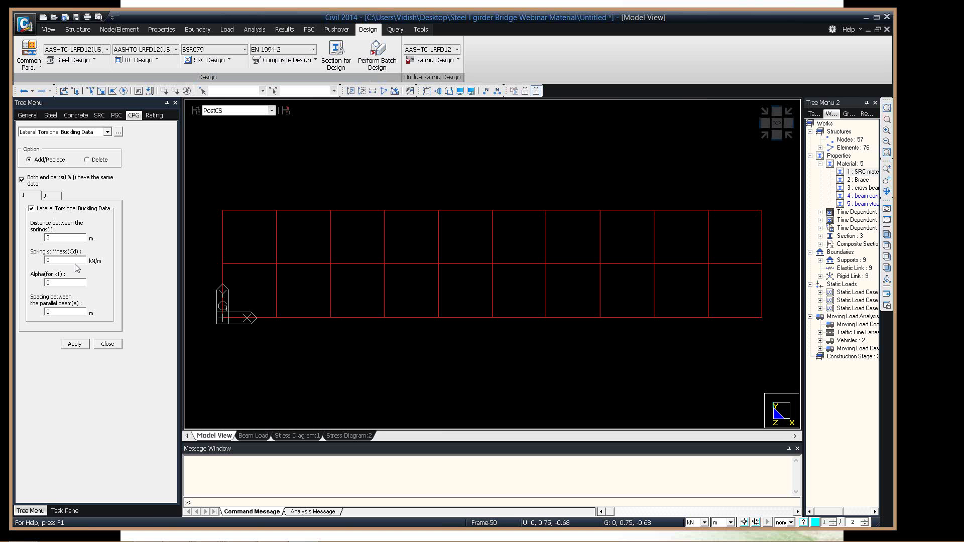
Set spring stiffness to 10000 kN/m, alpha to 2 and parallel beam spacing to 3 m, and apply the buckling data to the SRC material elements.
{"action": "double_click", "coordinate": [48, 260]}
{"action": "type", "text": "10000"}
{"action": "key", "text": "Tab"}
{"action": "type", "text": "2"}
{"action": "key", "text": "Tab"}
{"action": "type", "text": "3"}
{"action": "left_click", "coordinate": [859, 172]}
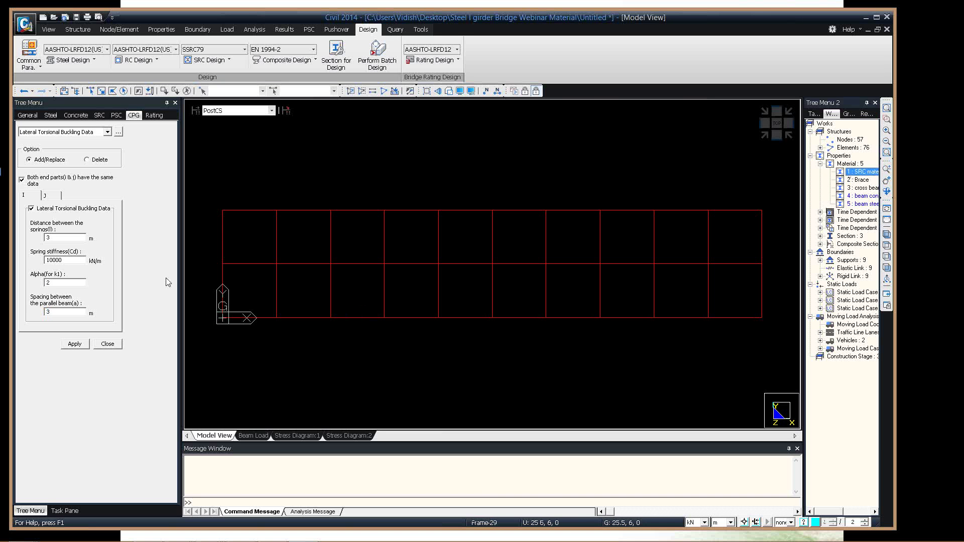
{"action": "left_click", "coordinate": [83, 348]}
Review the damage equivalence factors for traffic volume and traffic on other lanes without entering new values.
{"action": "left_click", "coordinate": [286, 59]}
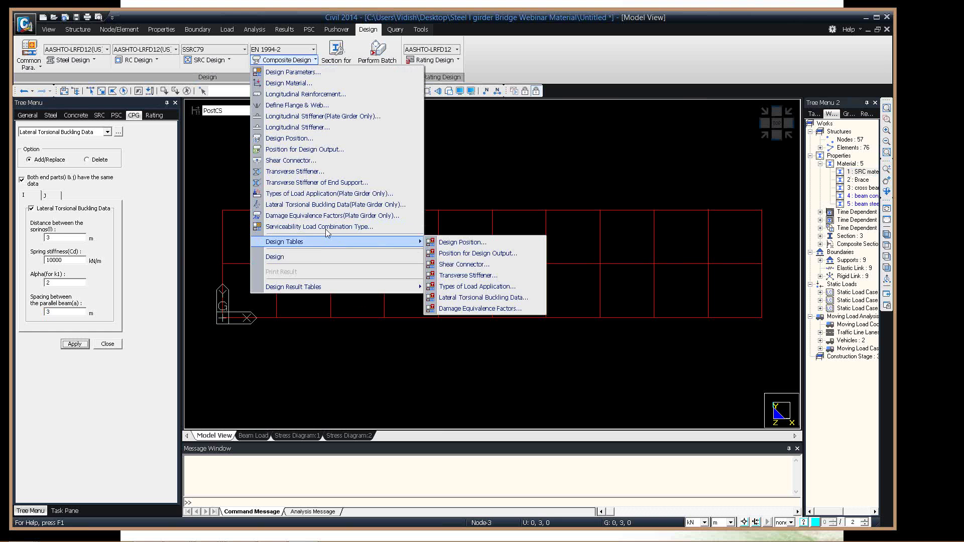
{"action": "left_click", "coordinate": [260, 215]}
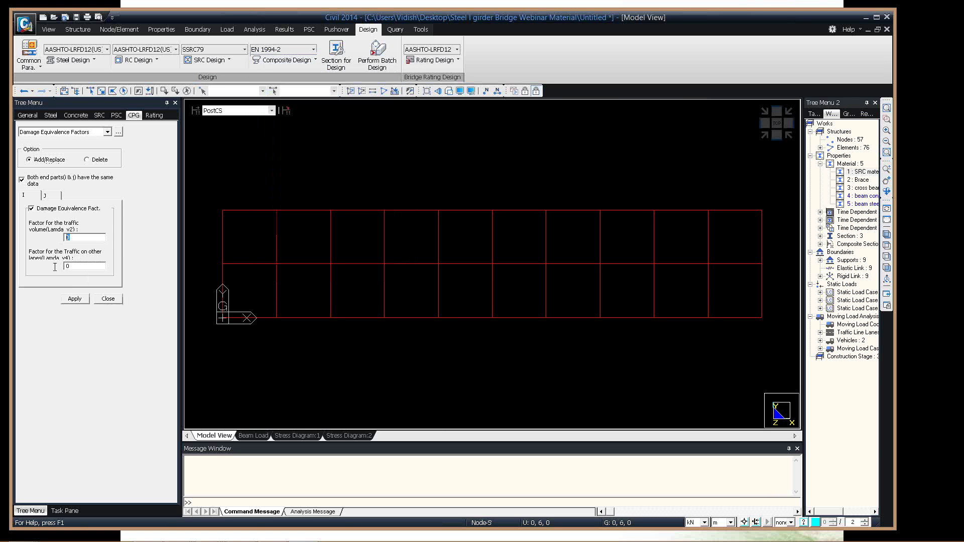
{"action": "key", "text": "Tab"}
{"action": "left_click", "coordinate": [84, 237]}
{"action": "key", "text": "Tab"}
Run the EN 1994-2 composite design and open the bending resistance results for part i only, with positive and negative moments.
{"action": "left_click", "coordinate": [313, 59]}
{"action": "left_click", "coordinate": [307, 254]}
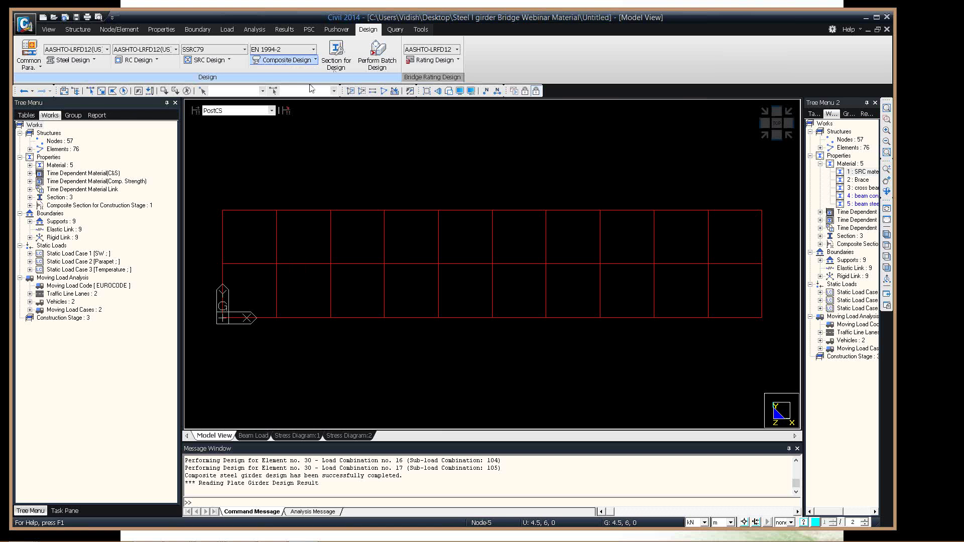
{"action": "left_click", "coordinate": [314, 60]}
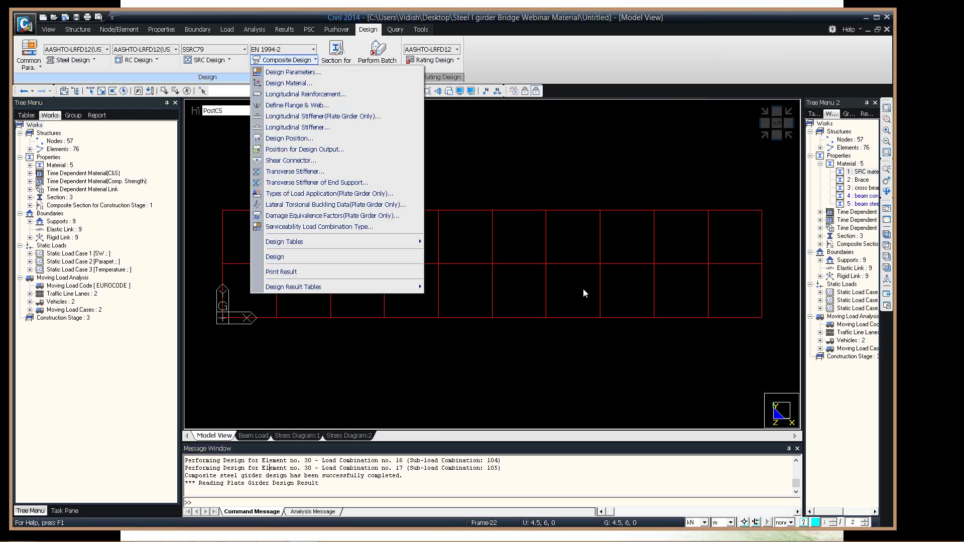
{"action": "mouse_move", "coordinate": [402, 286]}
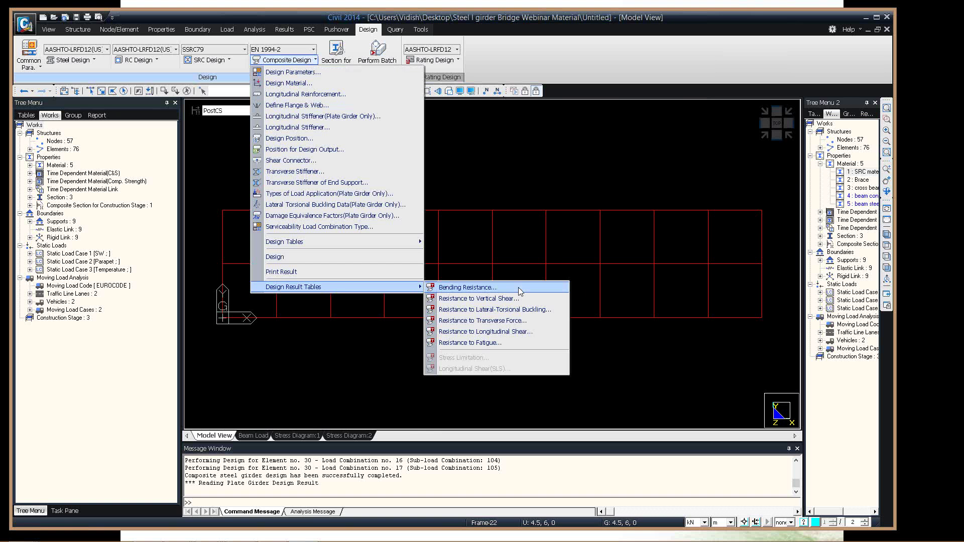
{"action": "left_click", "coordinate": [518, 287]}
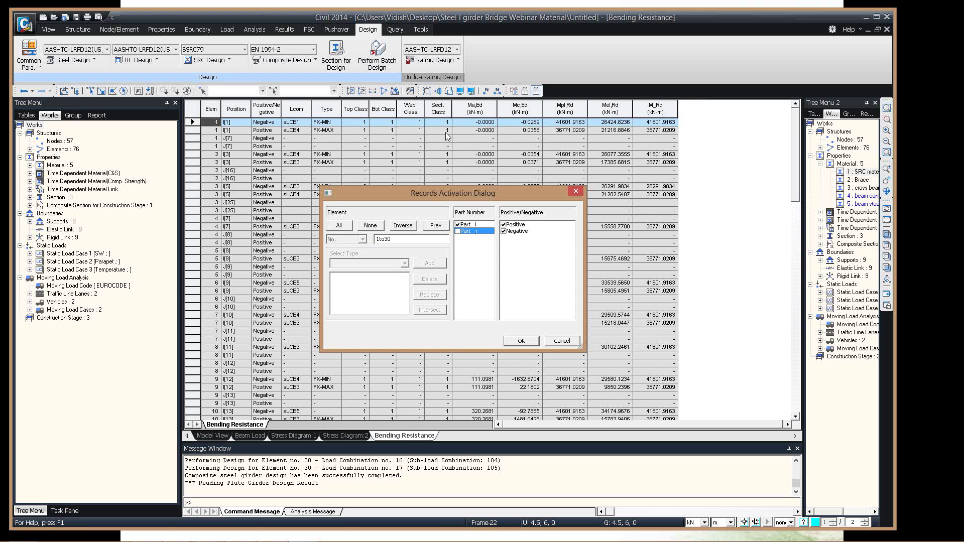
{"action": "key", "text": "Return"}
Examine the bending resistance table for all girder elements, comparing load combinations, section classes, design moments and moment resistances.
{"action": "left_click_drag", "start_coordinate": [297, 122], "coordinate": [475, 186]}
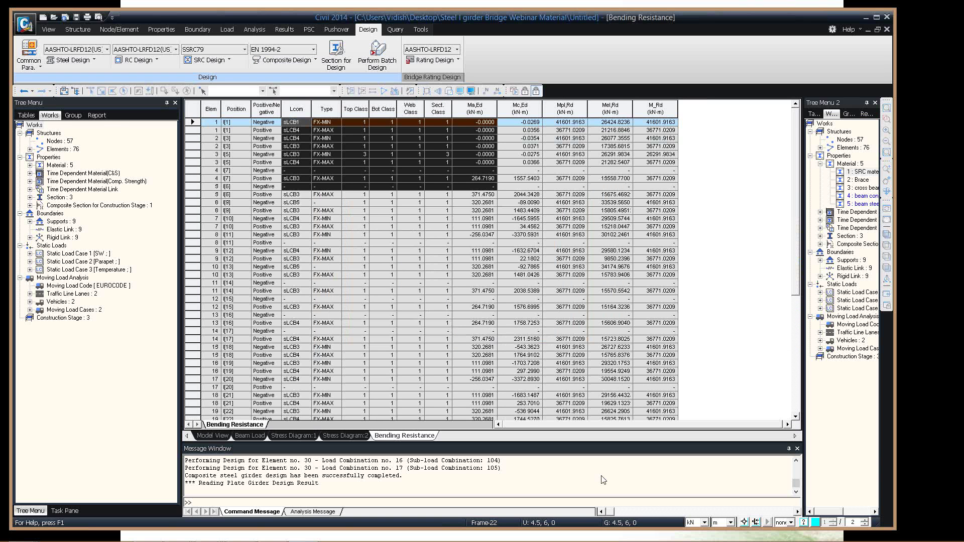
{"action": "left_click_drag", "start_coordinate": [604, 480], "coordinate": [620, 413]}
{"action": "scroll", "coordinate": [621, 390], "scroll_direction": "down", "scroll_amount": 1}
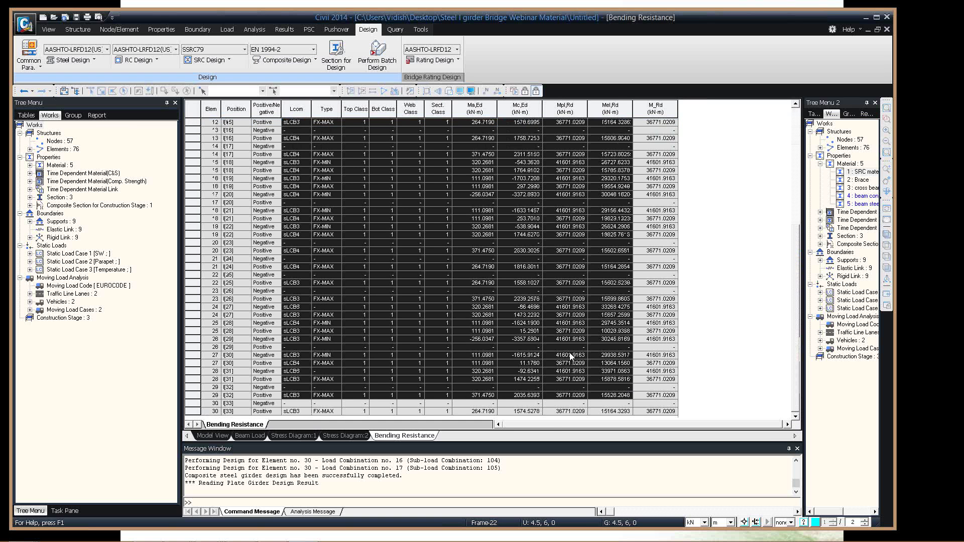
{"action": "left_click", "coordinate": [525, 291]}
{"action": "scroll", "coordinate": [590, 127], "scroll_direction": "up", "scroll_amount": 8}
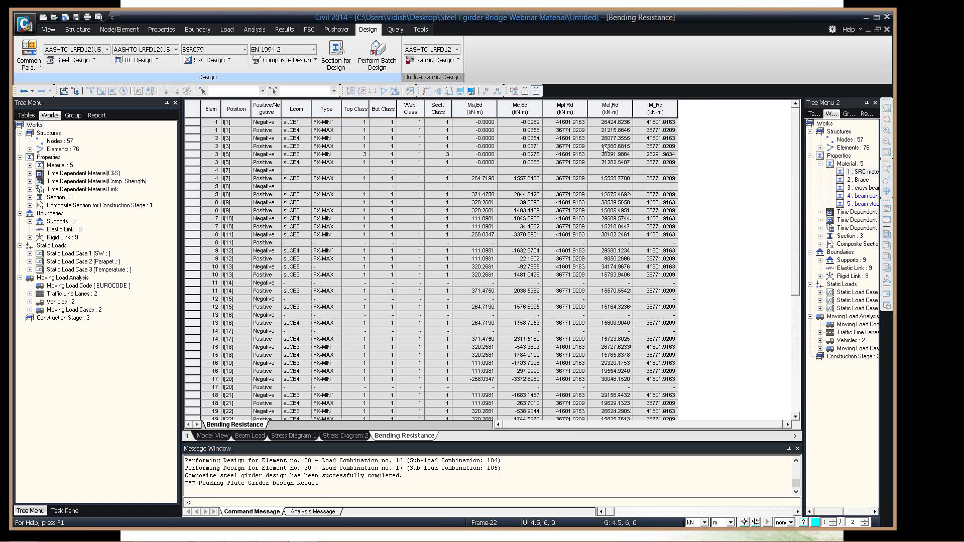
{"action": "left_click_drag", "start_coordinate": [606, 151], "coordinate": [519, 130]}
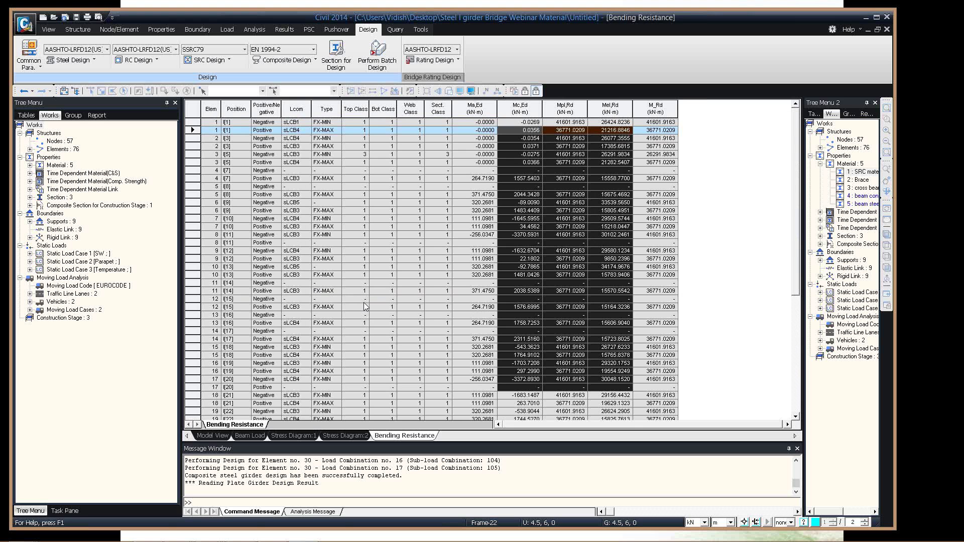
{"action": "left_click_drag", "start_coordinate": [242, 307], "coordinate": [326, 300]}
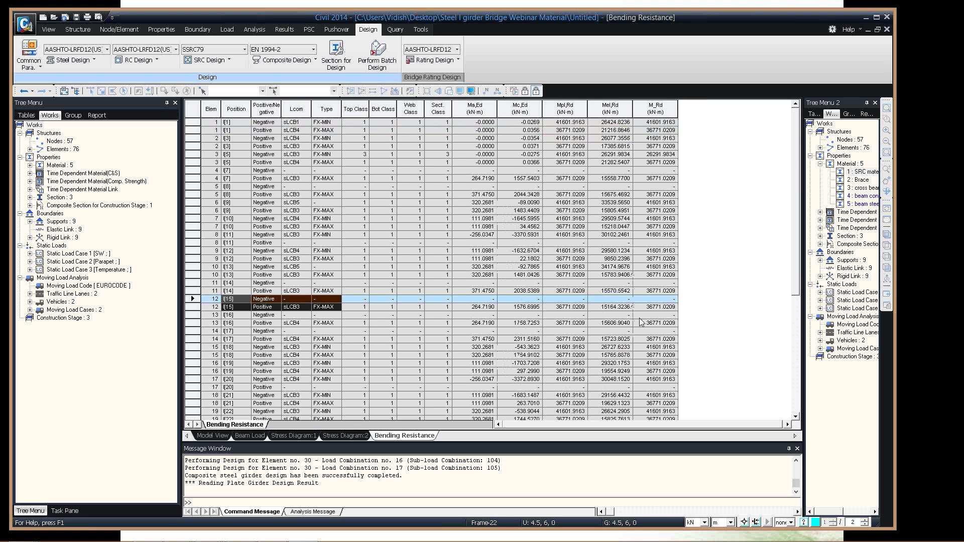
{"action": "left_click", "coordinate": [641, 318]}
{"action": "scroll", "coordinate": [570, 344], "scroll_direction": "down", "scroll_amount": 8}
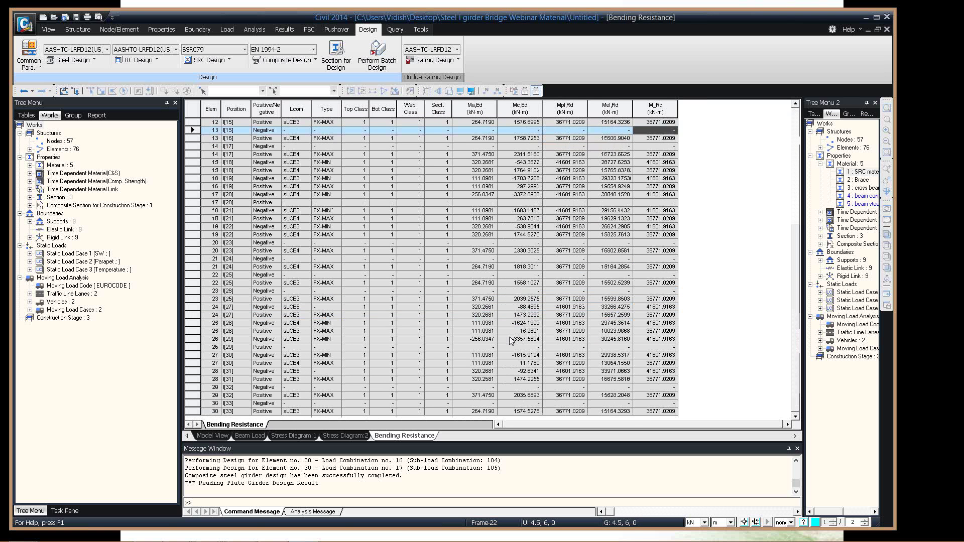
{"action": "scroll", "coordinate": [467, 258], "scroll_direction": "up", "scroll_amount": 8}
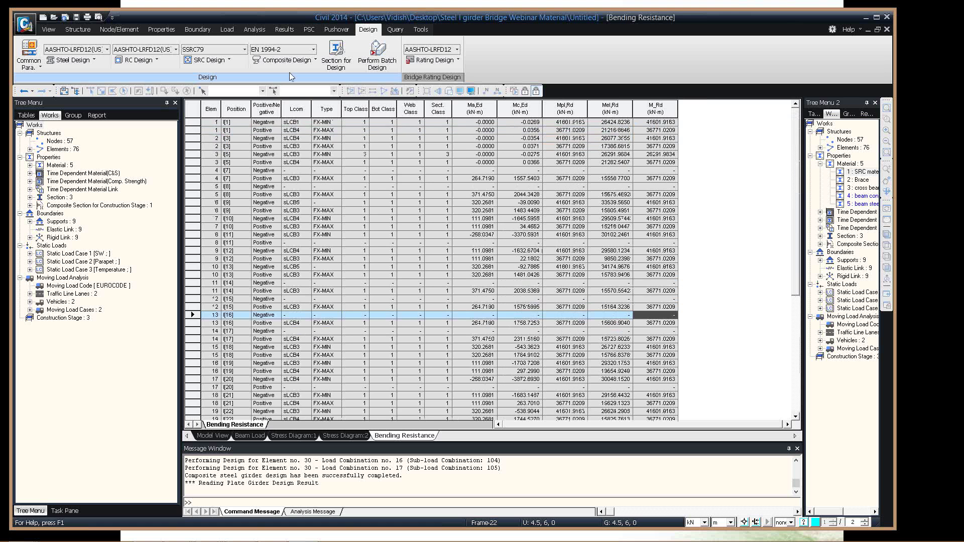
Open the lateral-torsional buckling resistance table for part i only and examine the interaction ratios of all girder elements.
{"action": "left_click", "coordinate": [284, 59]}
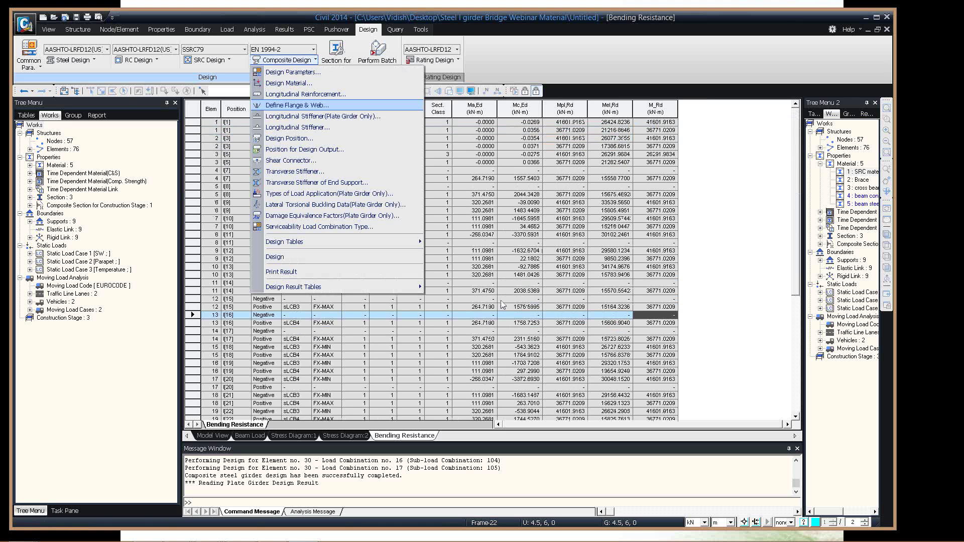
{"action": "mouse_move", "coordinate": [351, 287]}
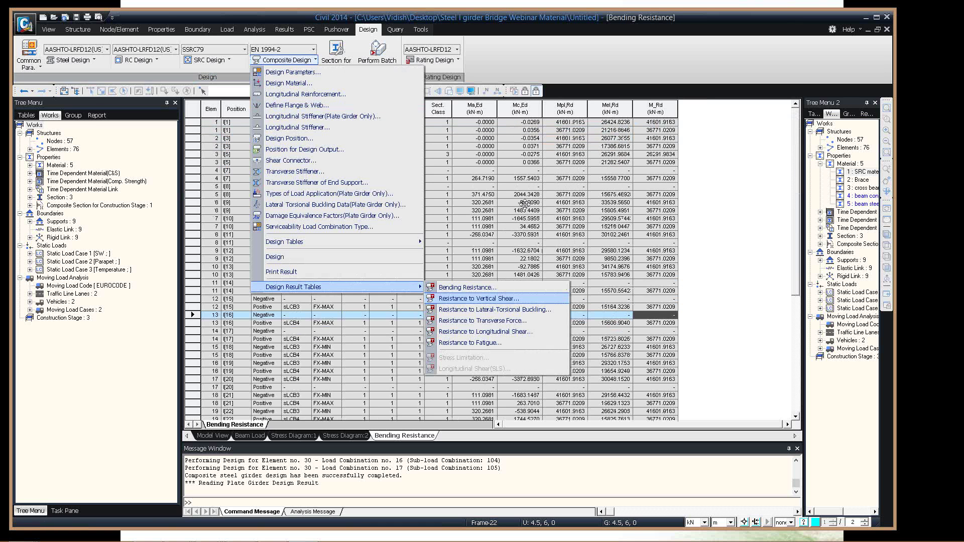
{"action": "left_click", "coordinate": [502, 309]}
{"action": "left_click", "coordinate": [501, 231]}
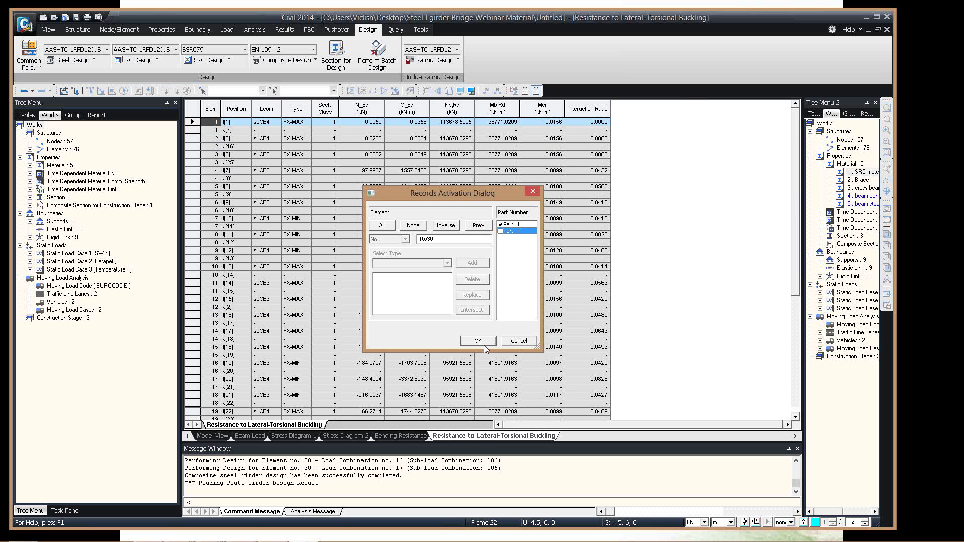
{"action": "left_click", "coordinate": [479, 341]}
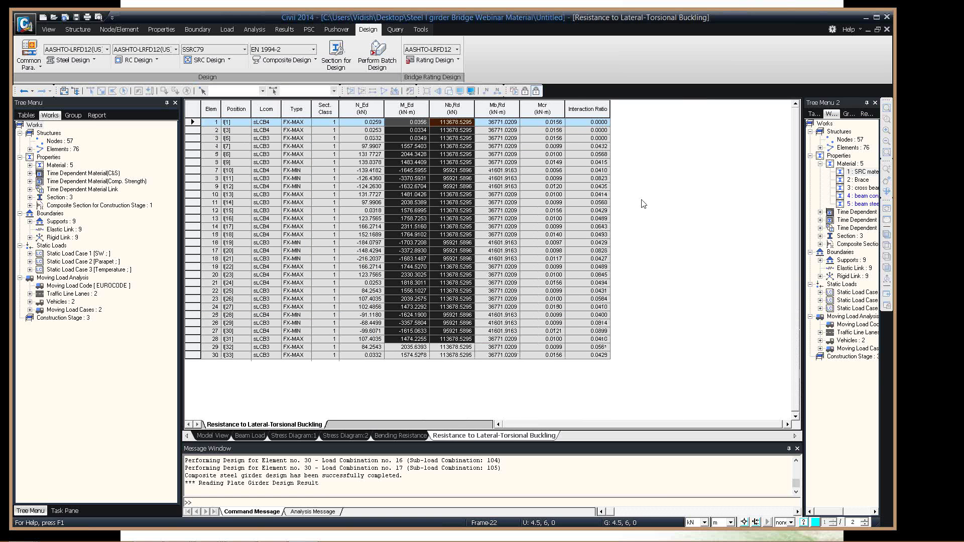
{"action": "left_click", "coordinate": [594, 111]}
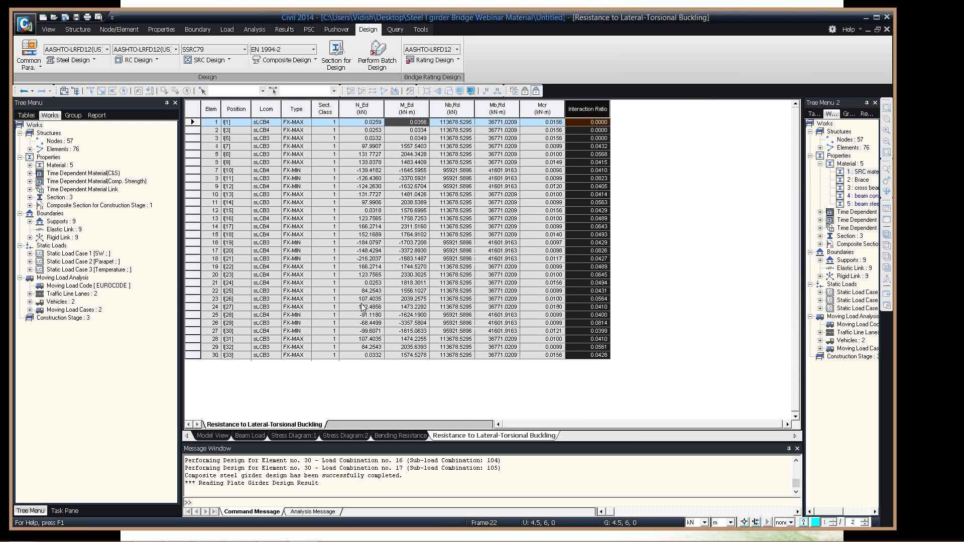
{"action": "left_click", "coordinate": [574, 128]}
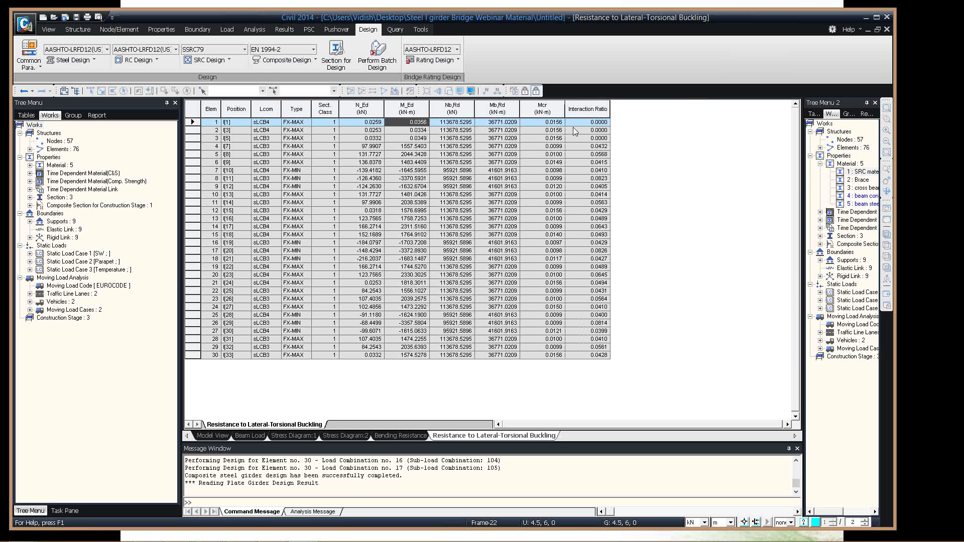
{"action": "left_click_drag", "start_coordinate": [574, 127], "coordinate": [585, 355]}
Open the fatigue resistance table for part i only and check the fatigue ratios of the girder elements.
{"action": "left_click", "coordinate": [284, 60]}
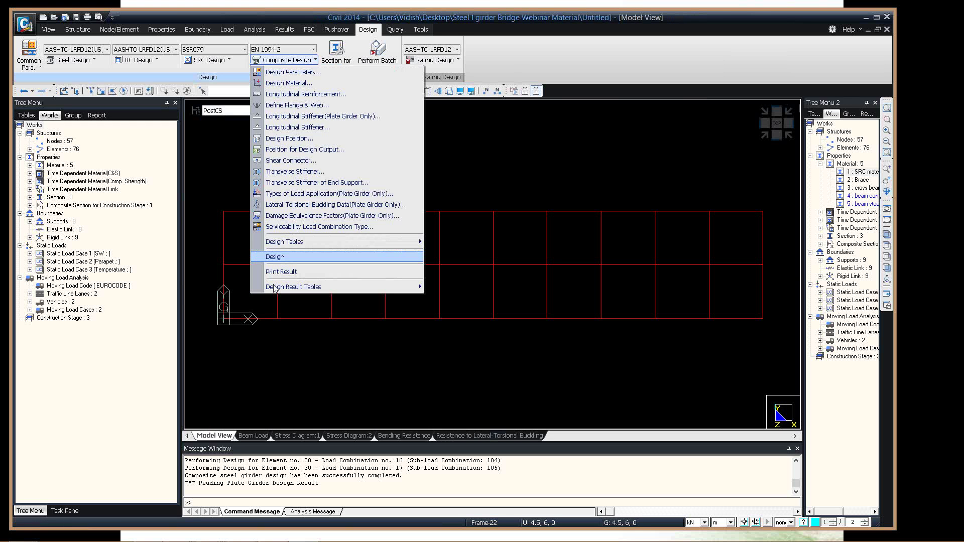
{"action": "mouse_move", "coordinate": [274, 287]}
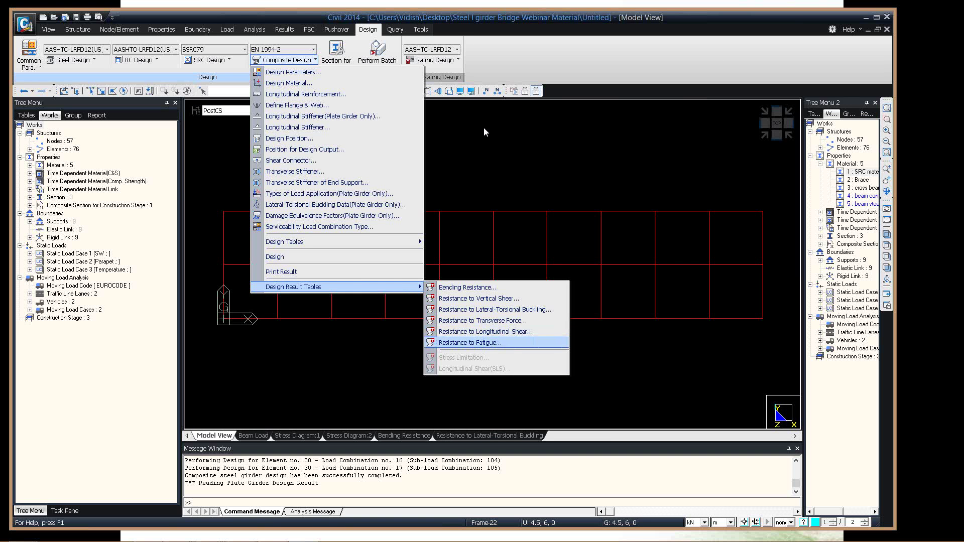
{"action": "left_click", "coordinate": [495, 343]}
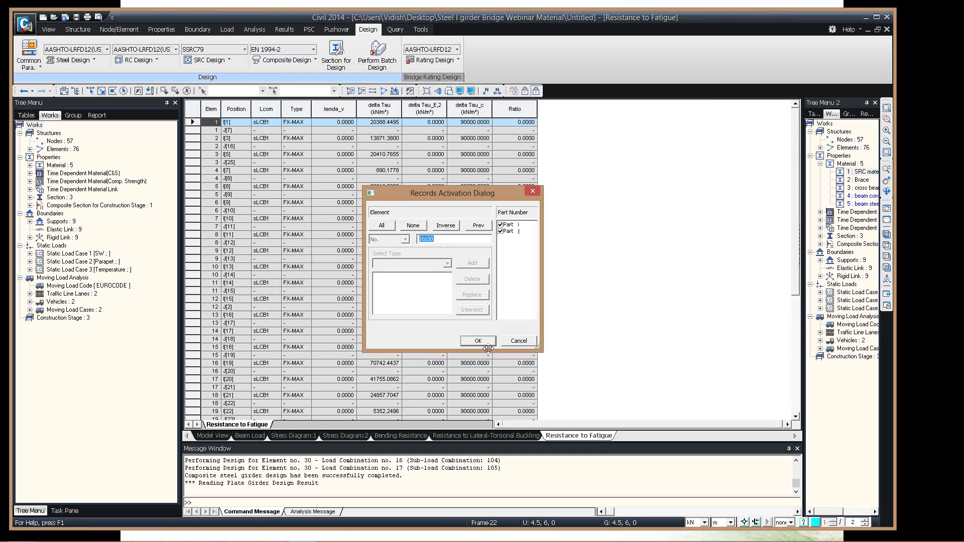
{"action": "left_click", "coordinate": [500, 231]}
{"action": "left_click", "coordinate": [477, 341]}
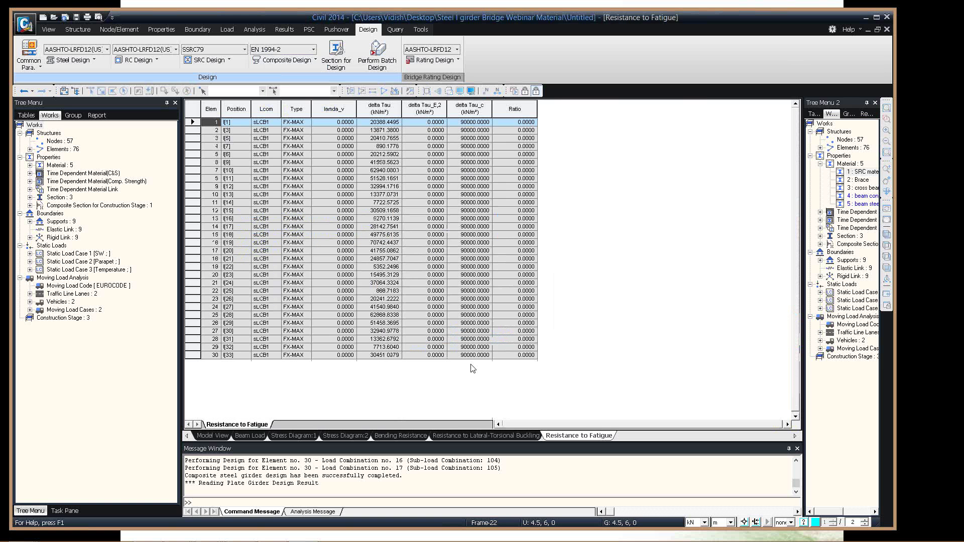
{"action": "left_click", "coordinate": [514, 331]}
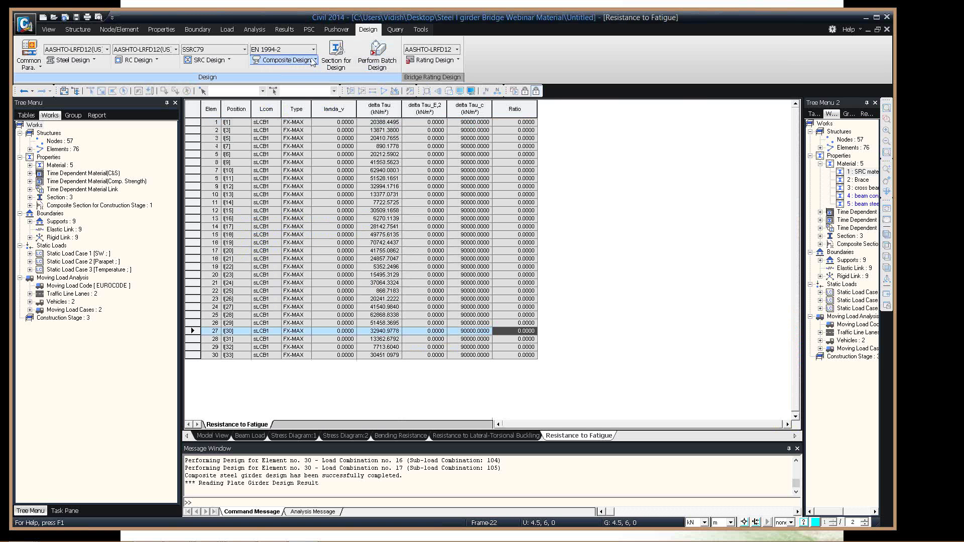
View the serviceability load combination type settings, close them without assigning combinations, and return to the model view.
{"action": "mouse_move", "coordinate": [298, 287]}
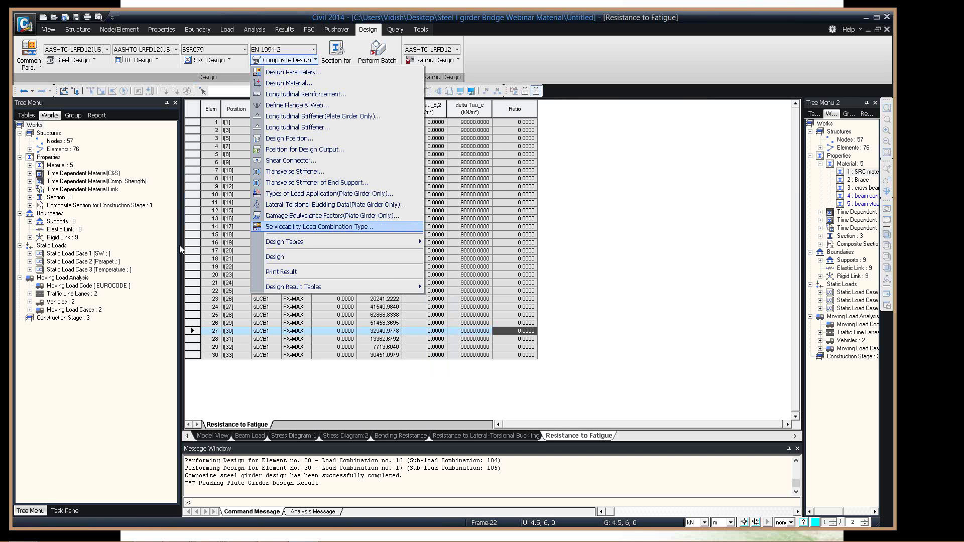
{"action": "left_click", "coordinate": [319, 227]}
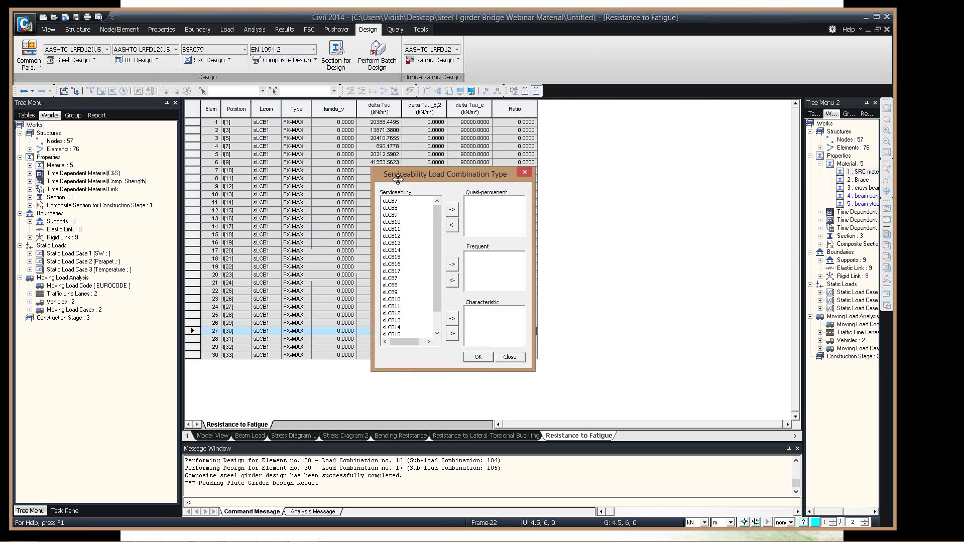
{"action": "left_click", "coordinate": [510, 358]}
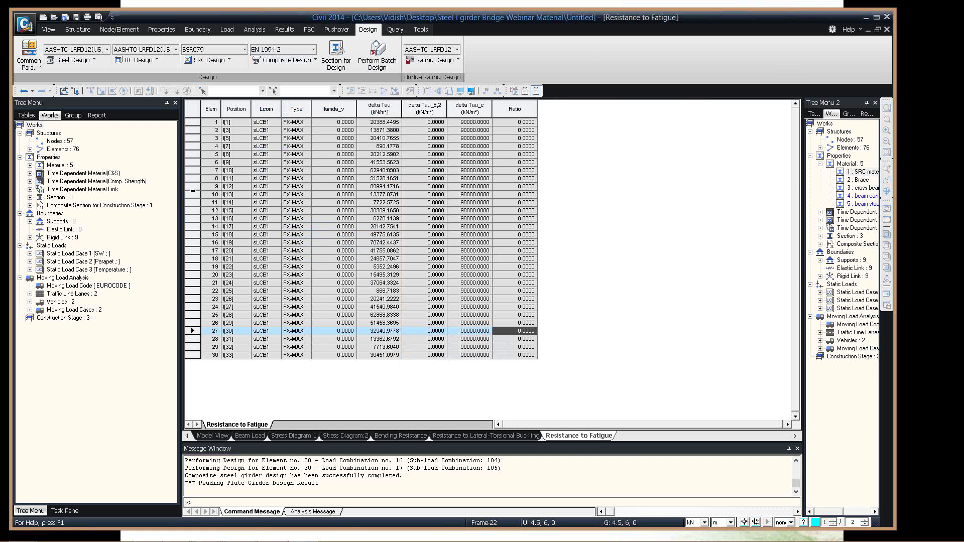
{"action": "left_click", "coordinate": [209, 436]}
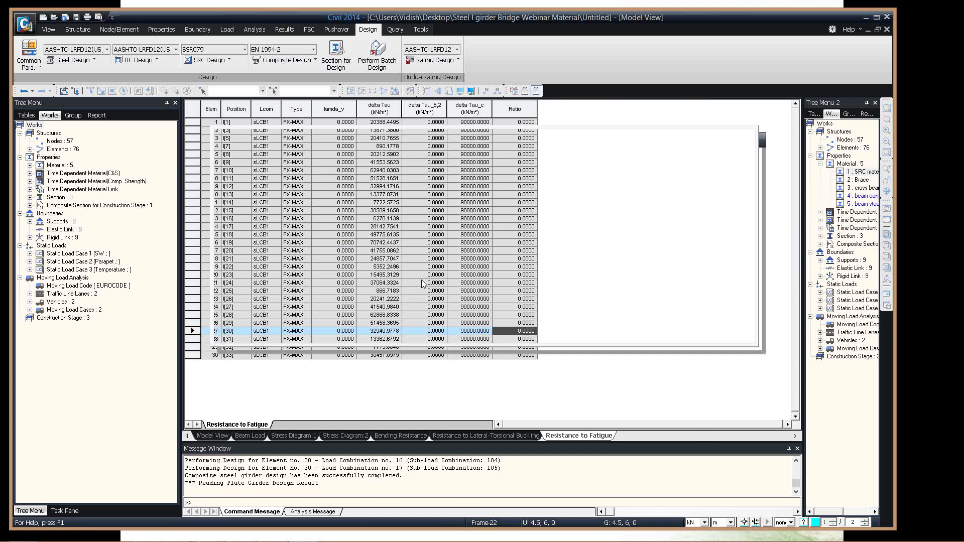
Switch to the Excel design report for element 199 and review its design conditions, section data and bending resistance from the beginning.
{"action": "key", "text": "alt+Tab"}
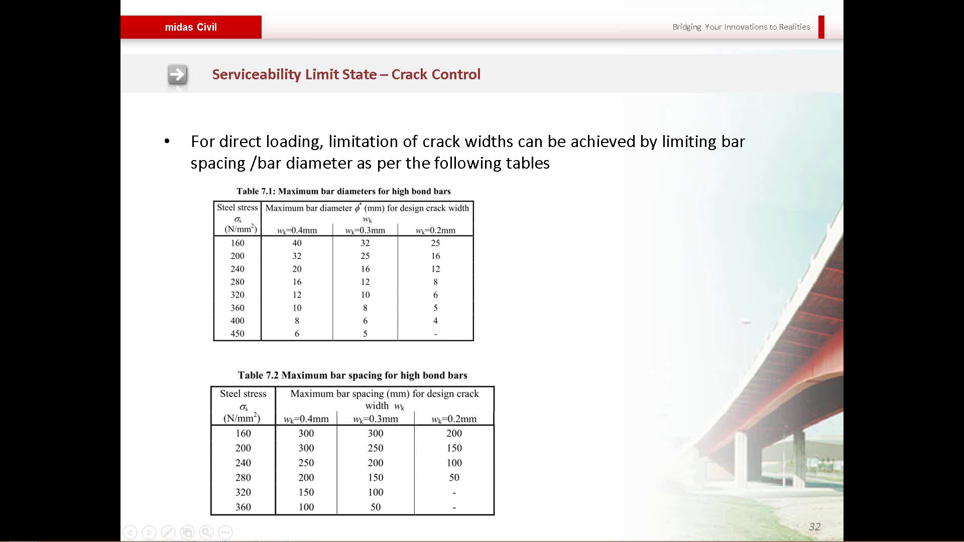
{"action": "key", "text": "alt+Tab"}
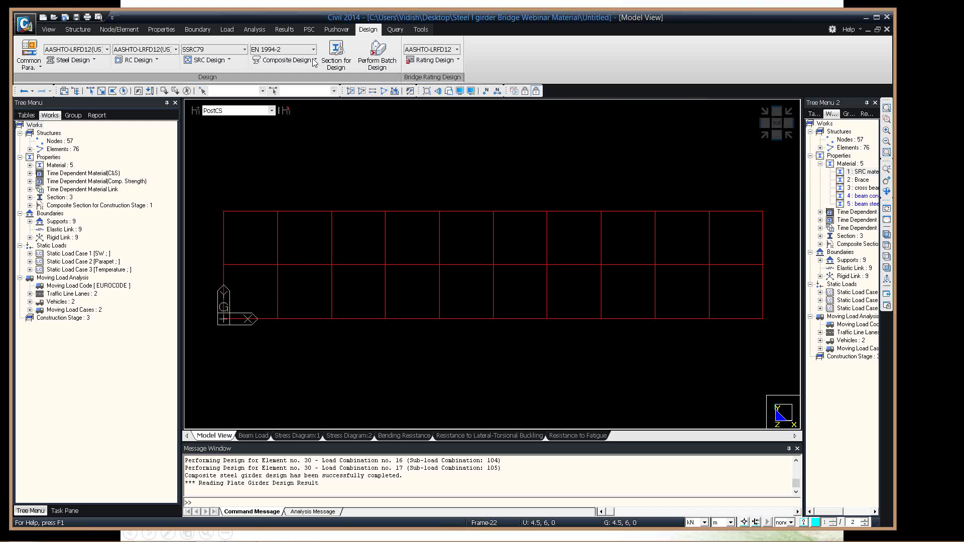
{"action": "left_click", "coordinate": [313, 60]}
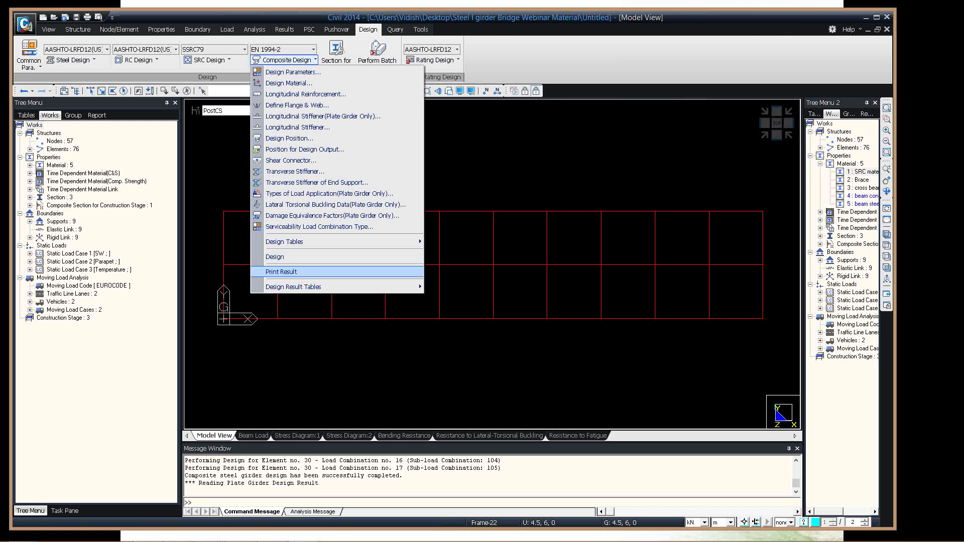
{"action": "key", "text": "Return"}
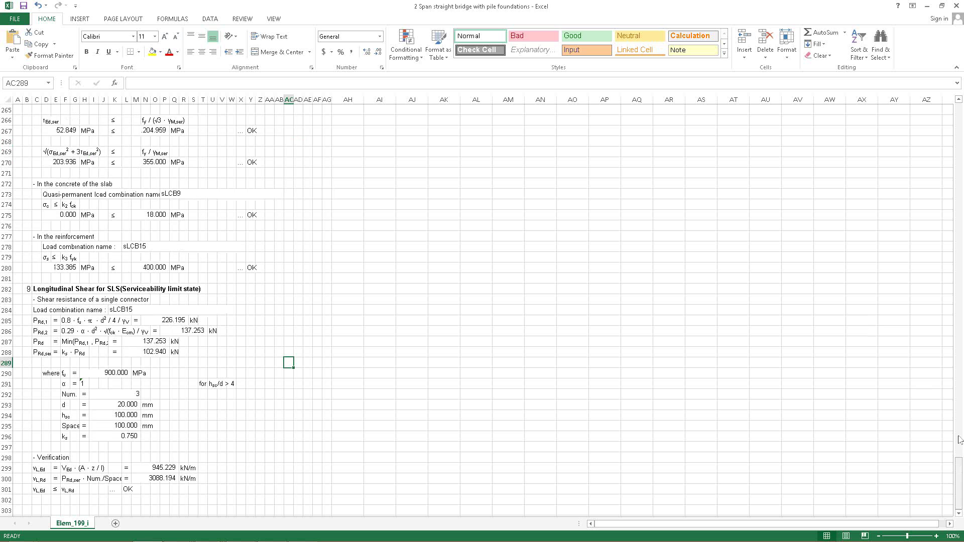
{"action": "left_click_drag", "start_coordinate": [958, 440], "coordinate": [80, 103]}
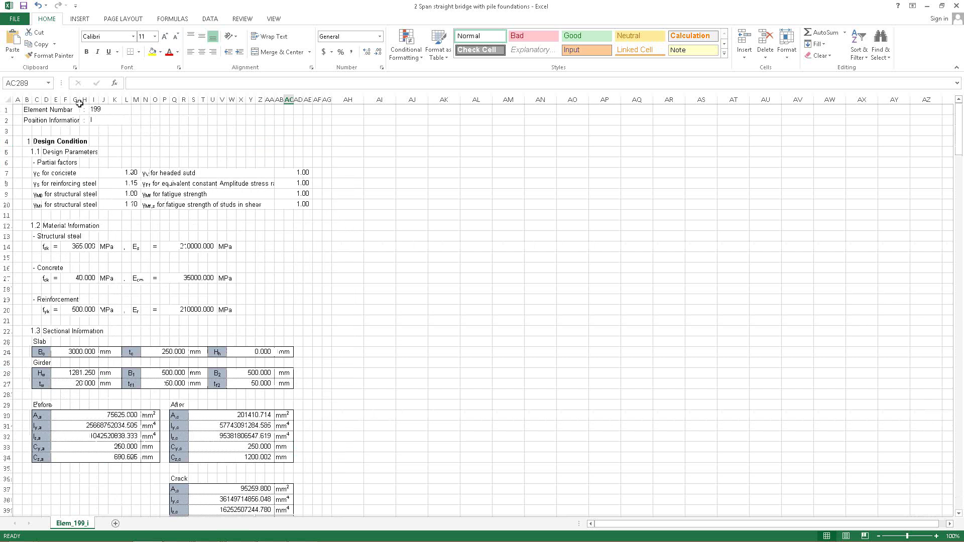
{"action": "left_click", "coordinate": [94, 125]}
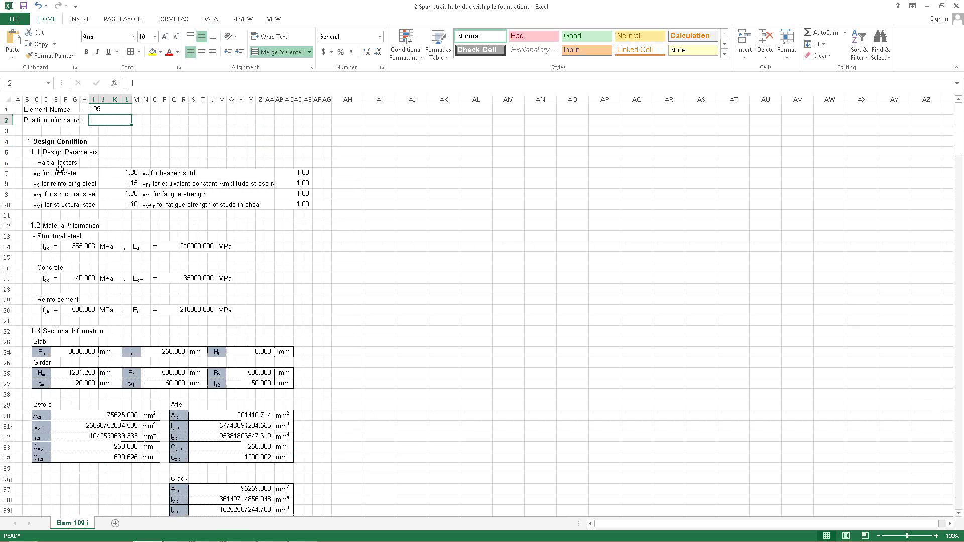
{"action": "scroll", "coordinate": [176, 210], "scroll_direction": "down", "scroll_amount": 2}
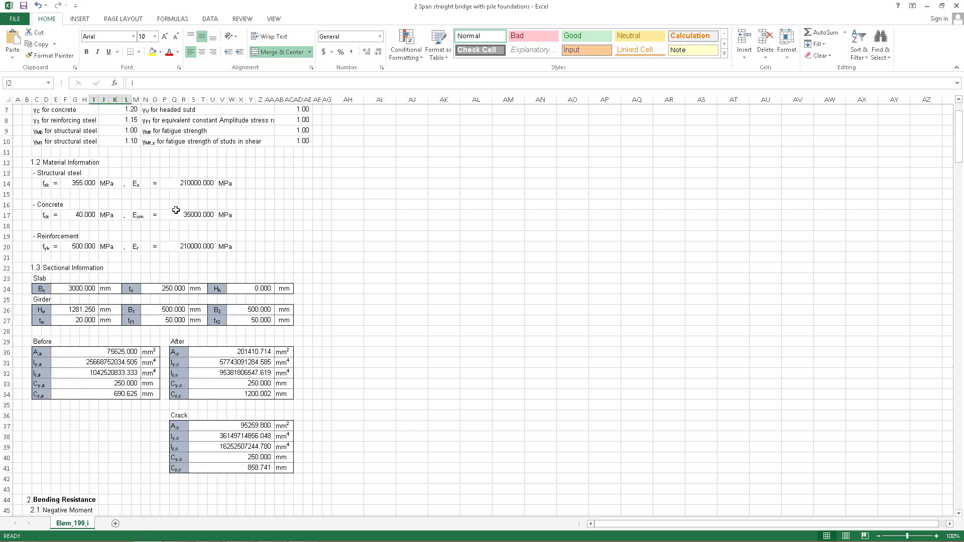
{"action": "scroll", "coordinate": [175, 210], "scroll_direction": "down", "scroll_amount": 13}
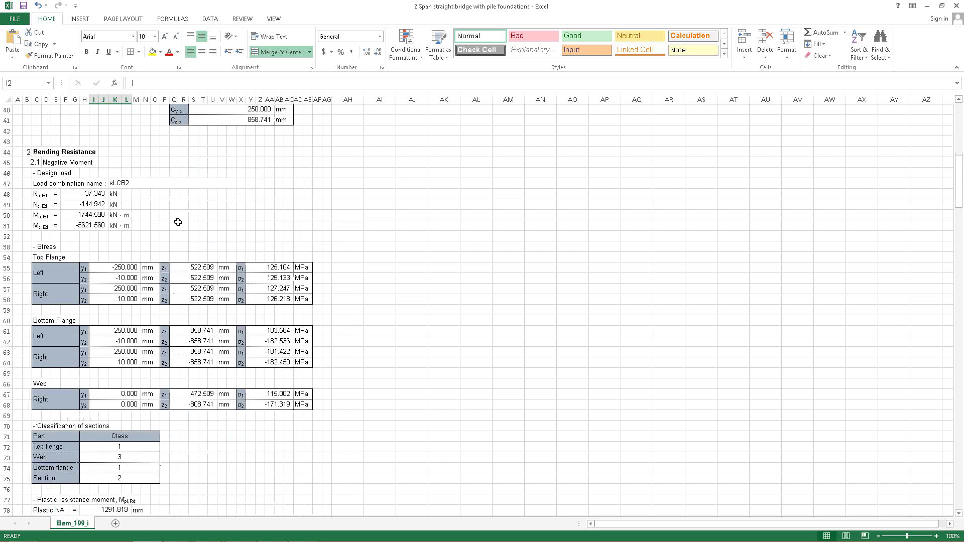
{"action": "scroll", "coordinate": [178, 221], "scroll_direction": "down", "scroll_amount": 3}
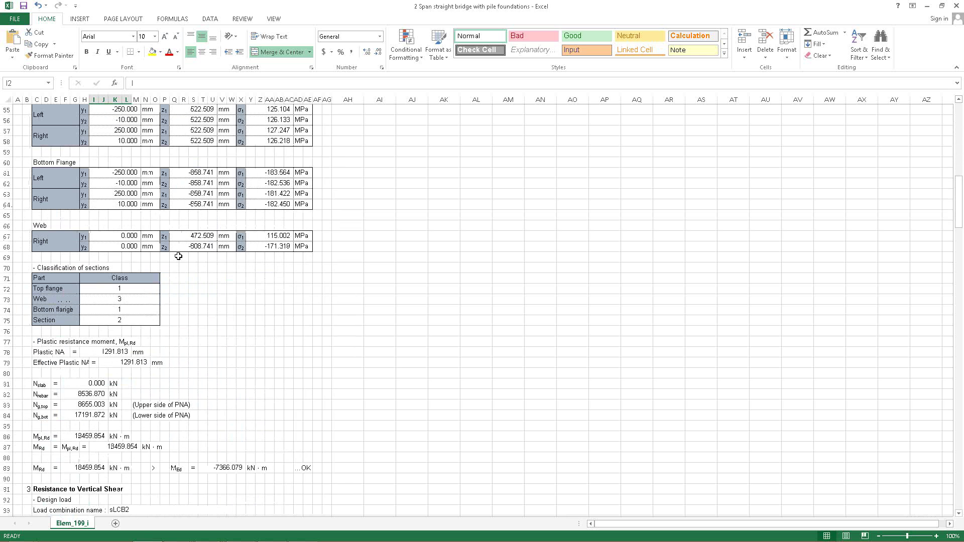
{"action": "scroll", "coordinate": [179, 256], "scroll_direction": "down", "scroll_amount": 7}
{"action": "scroll", "coordinate": [180, 257], "scroll_direction": "down", "scroll_amount": 17}
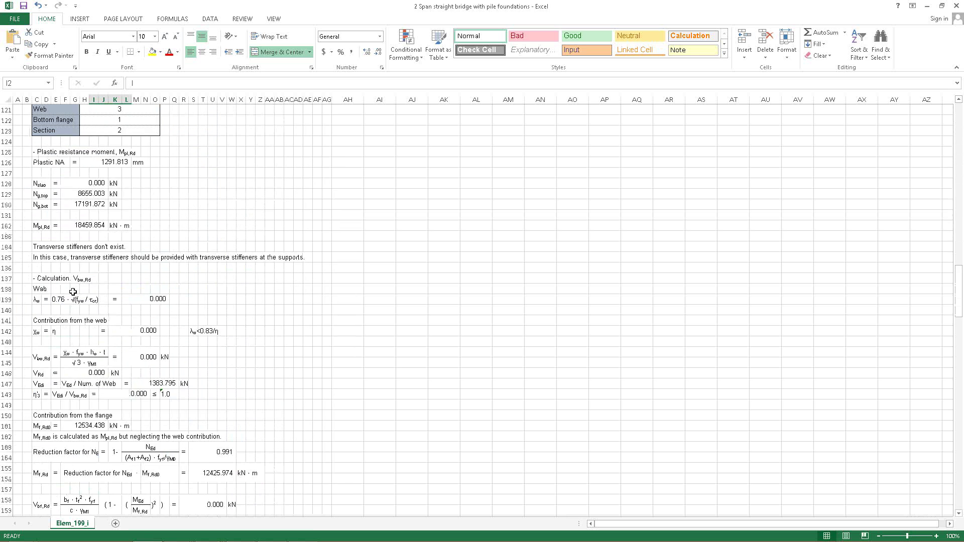
Examine the web and flange contributions to shear resistance, followed by the design loads and resistance calculations for lateral torsional buckling.
{"action": "left_click", "coordinate": [79, 291]}
{"action": "left_click", "coordinate": [143, 300]}
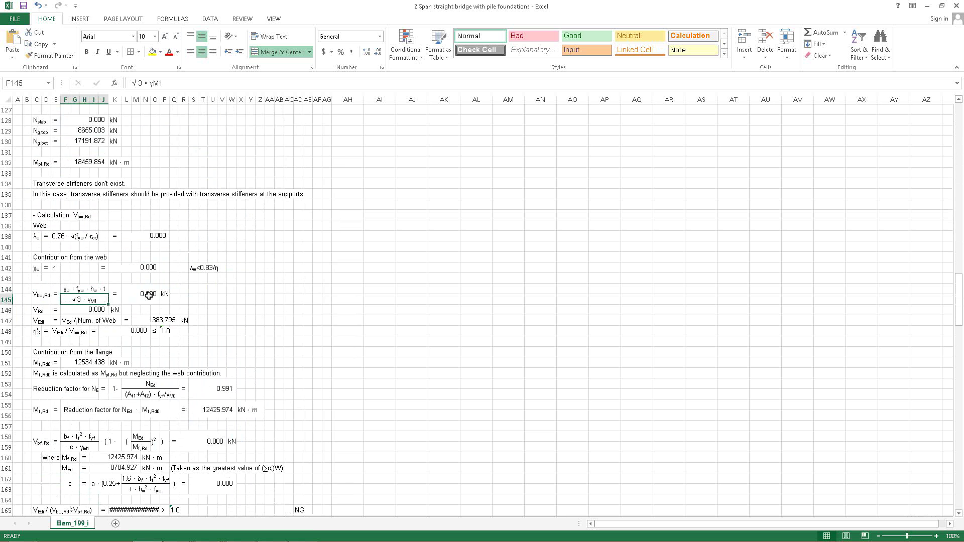
{"action": "left_click", "coordinate": [76, 291]}
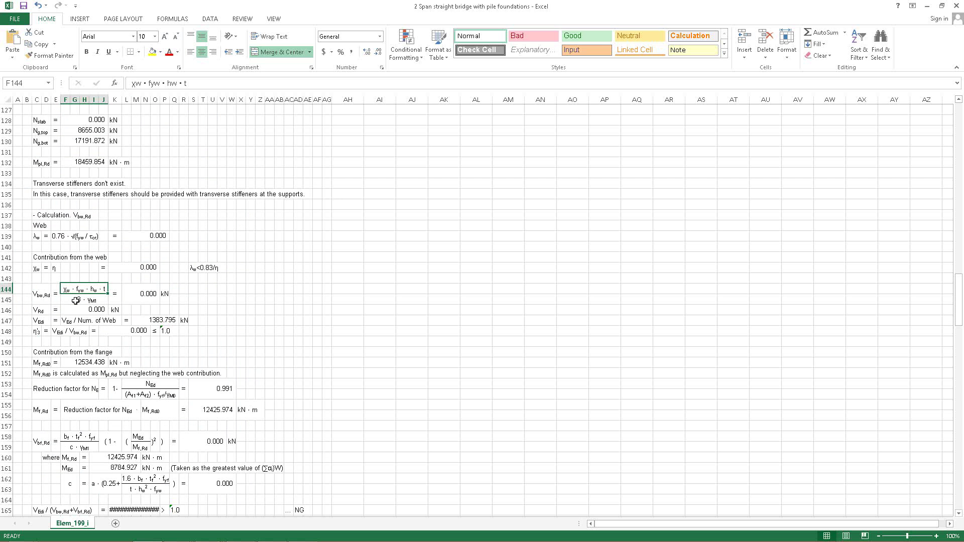
{"action": "scroll", "coordinate": [76, 300], "scroll_direction": "down", "scroll_amount": 4}
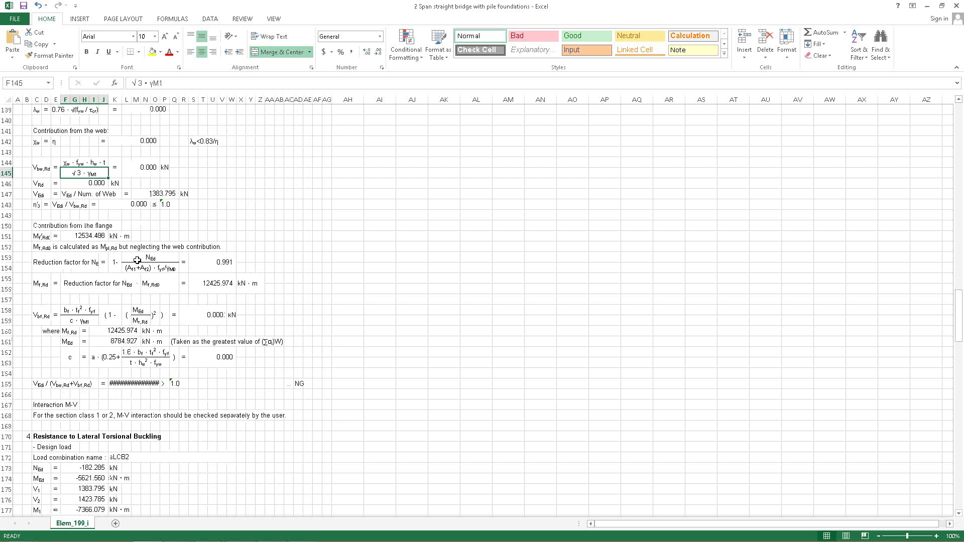
{"action": "left_click", "coordinate": [156, 258]}
{"action": "left_click", "coordinate": [160, 268]}
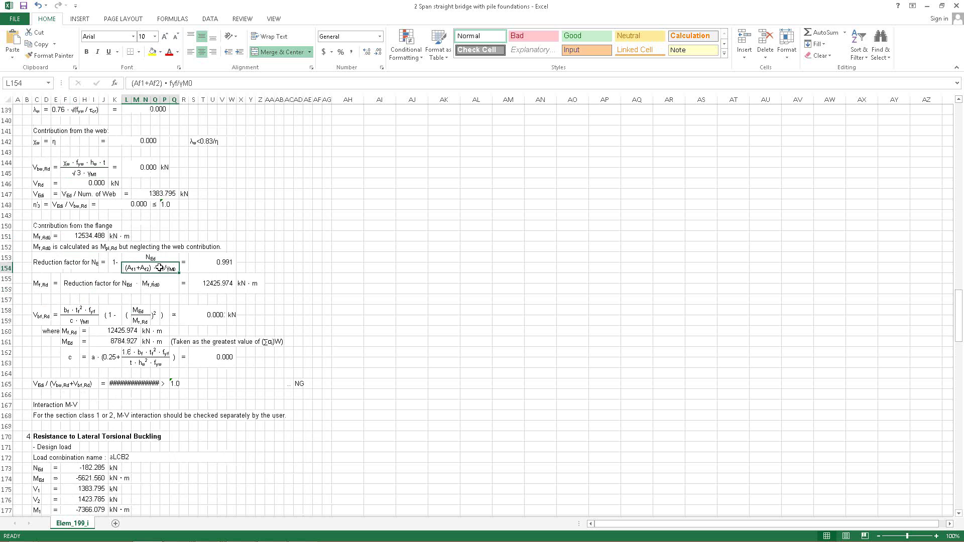
{"action": "left_click", "coordinate": [231, 315]}
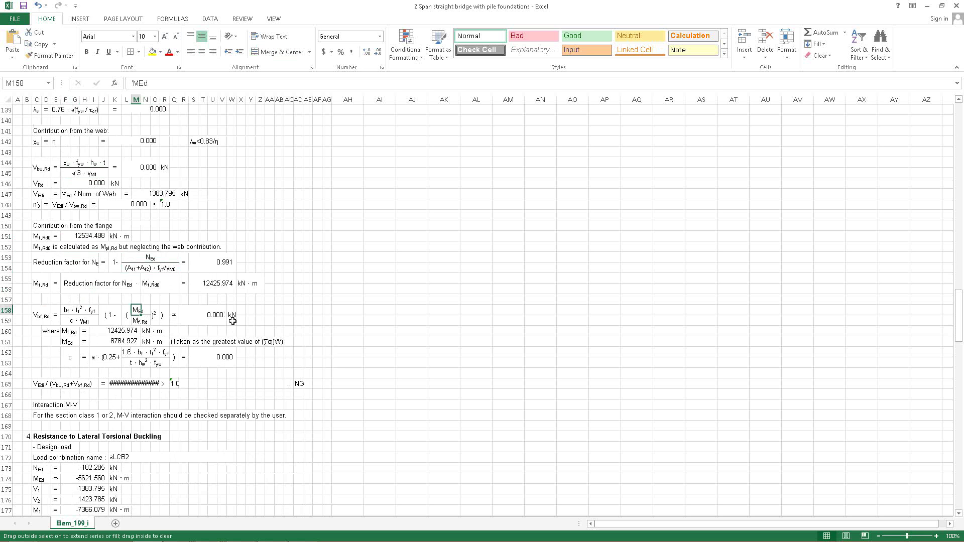
{"action": "scroll", "coordinate": [221, 343], "scroll_direction": "down", "scroll_amount": 3}
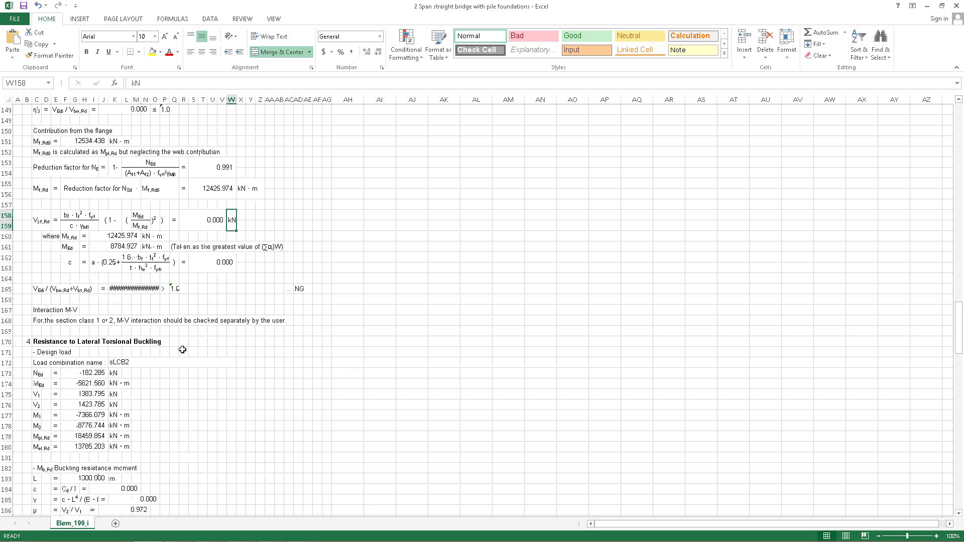
{"action": "scroll", "coordinate": [182, 349], "scroll_direction": "down", "scroll_amount": 3}
{"action": "left_click_drag", "start_coordinate": [82, 277], "coordinate": [138, 363]}
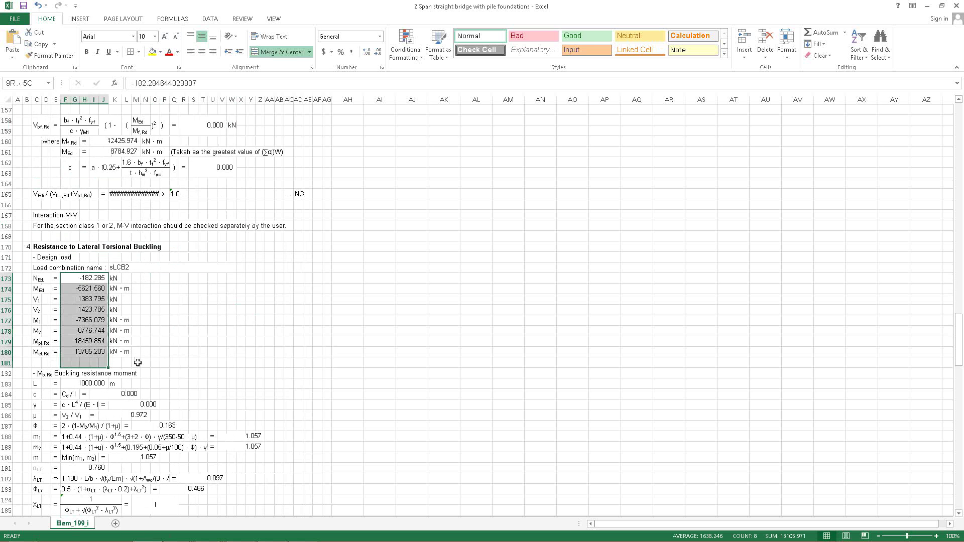
{"action": "left_click", "coordinate": [203, 373]}
{"action": "scroll", "coordinate": [71, 281], "scroll_direction": "down", "scroll_amount": 6}
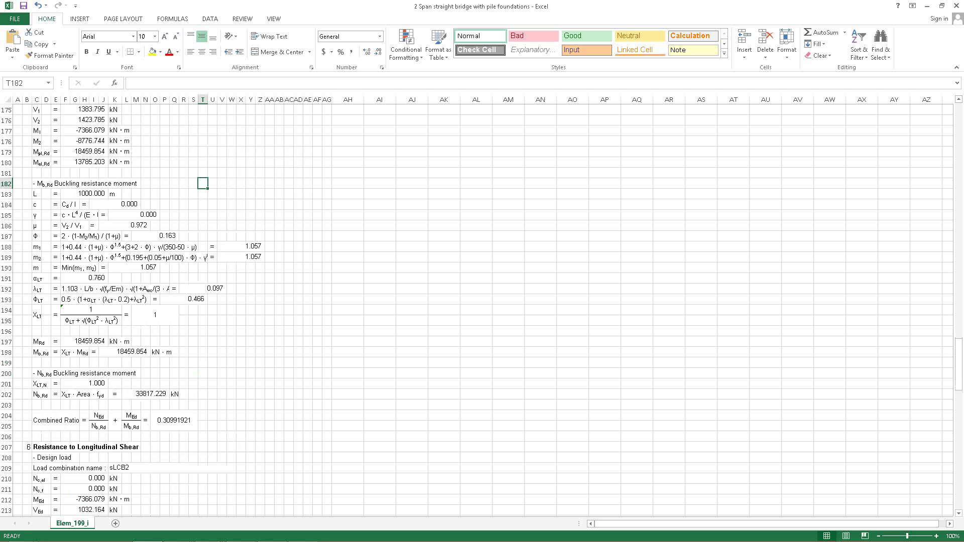
Switch back to midas Civil and display the total My beam diagram for load case ST: SW with contour and legend.
{"action": "key", "text": "alt+Tab"}
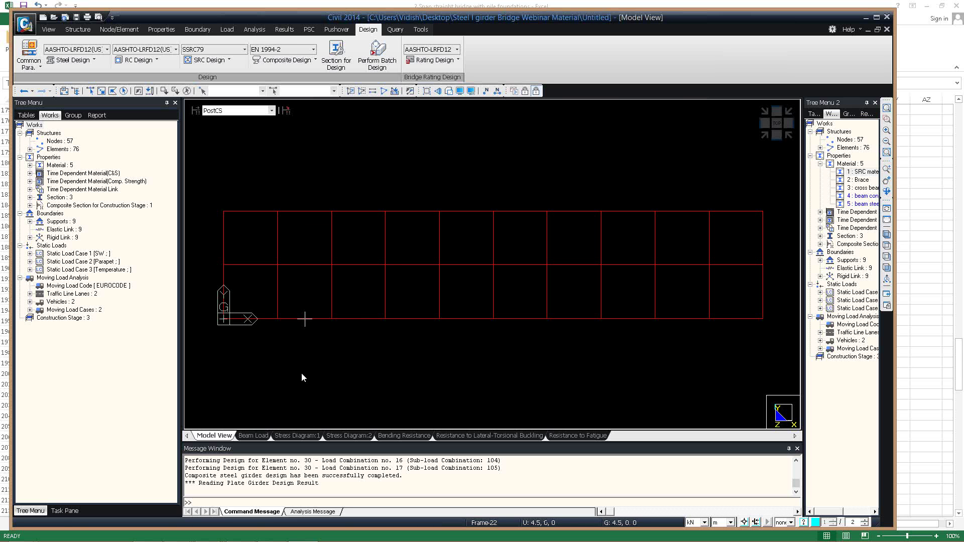
{"action": "left_click", "coordinate": [315, 62]}
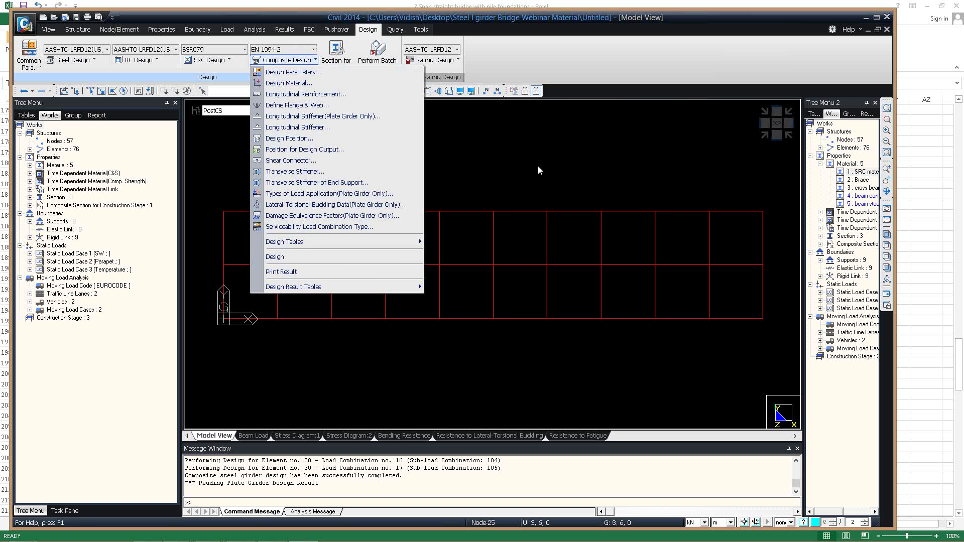
{"action": "left_click", "coordinate": [369, 271]}
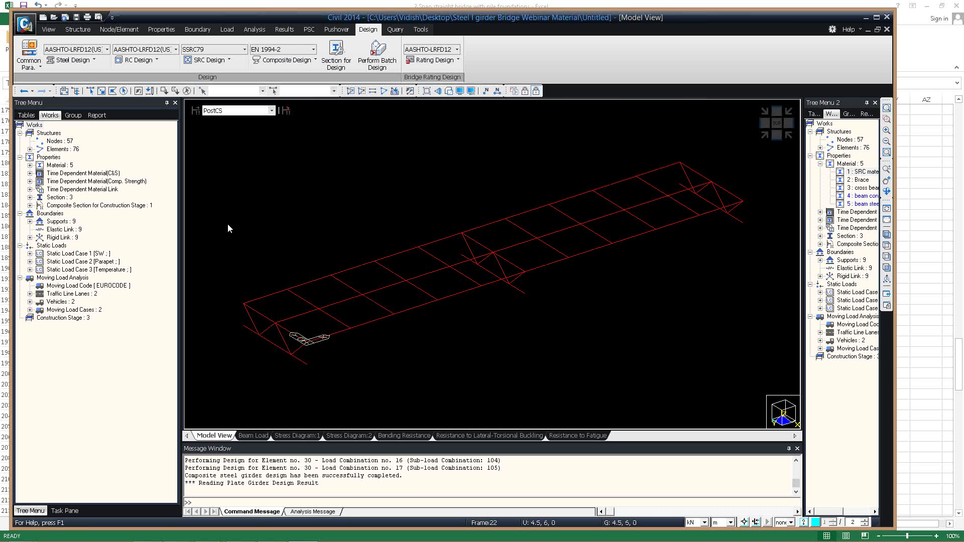
{"action": "right_click", "coordinate": [266, 272]}
{"action": "mouse_move", "coordinate": [331, 245]}
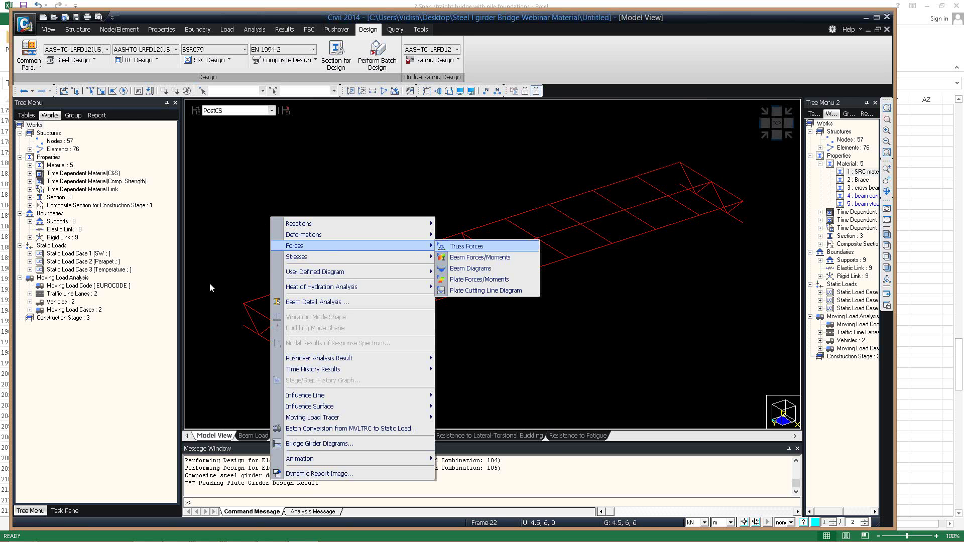
{"action": "left_click", "coordinate": [472, 273]}
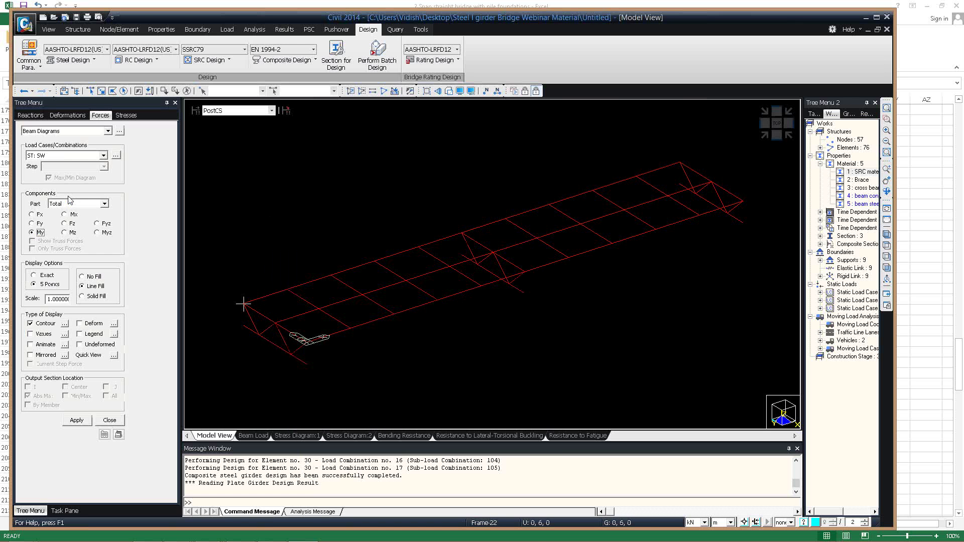
{"action": "left_click", "coordinate": [75, 421]}
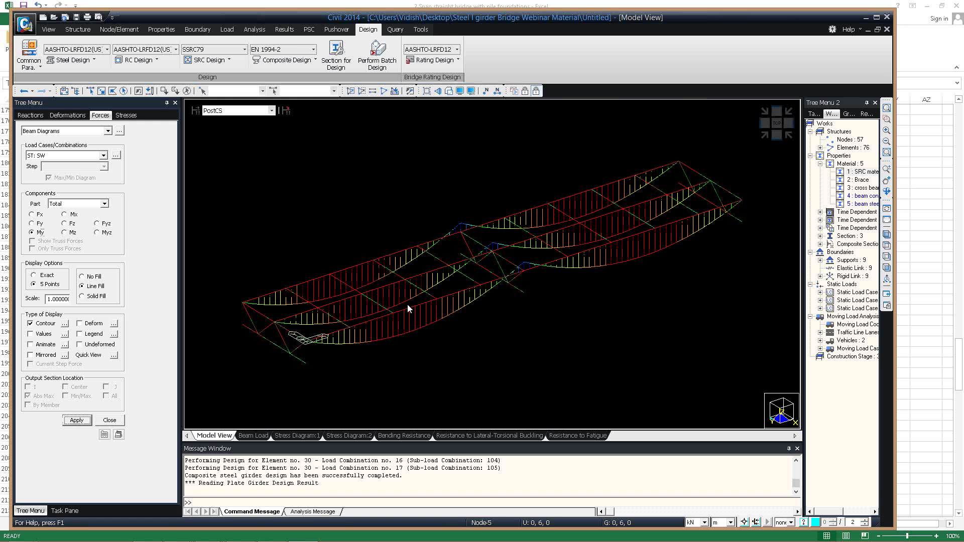
{"action": "left_click", "coordinate": [79, 334]}
{"action": "left_click", "coordinate": [77, 421]}
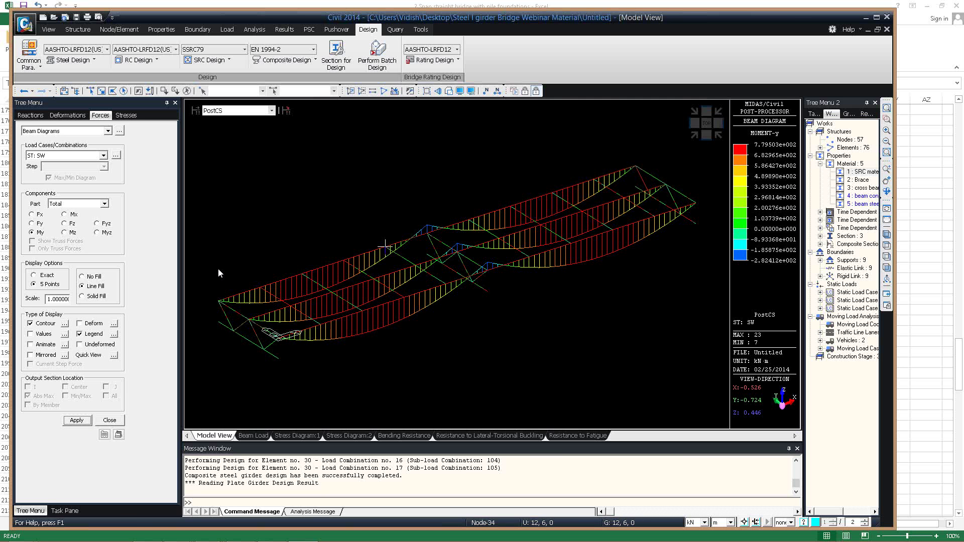
Add the current beam moment diagram view to the dynamic report as an image.
{"action": "right_click", "coordinate": [295, 197]}
{"action": "left_click", "coordinate": [344, 452]}
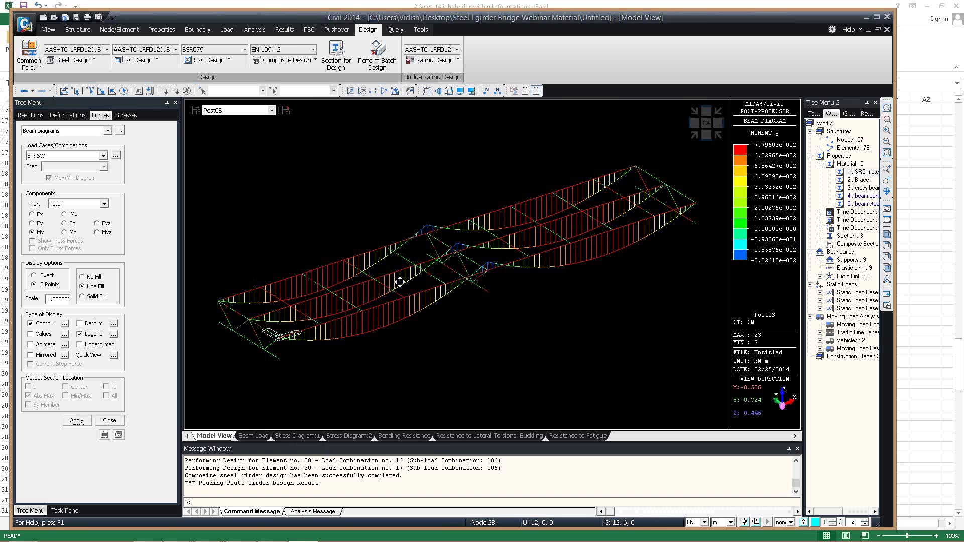
{"action": "left_click", "coordinate": [475, 289]}
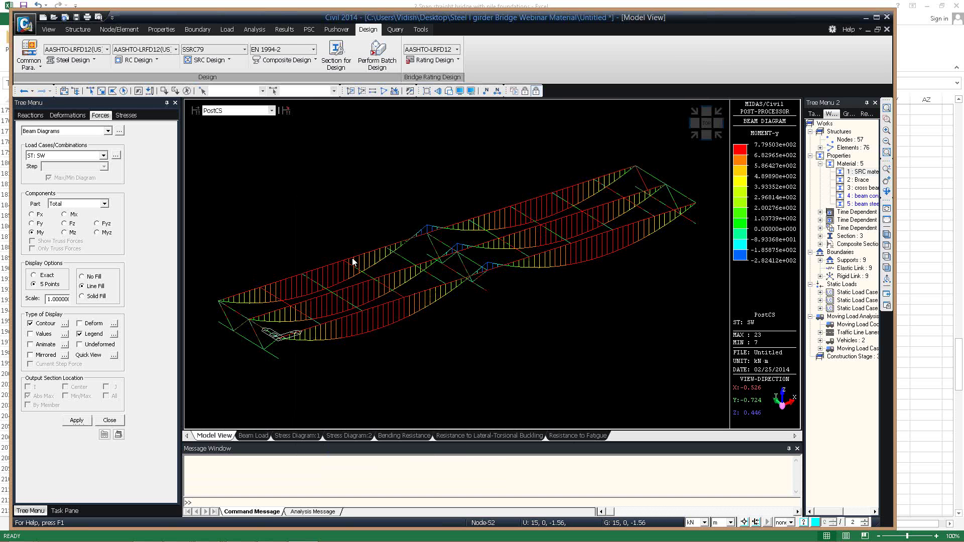
Add the Resistance to Fatigue table with all its components to the dynamic report and close the beam diagram settings.
{"action": "left_click", "coordinate": [566, 435]}
{"action": "right_click", "coordinate": [339, 299]}
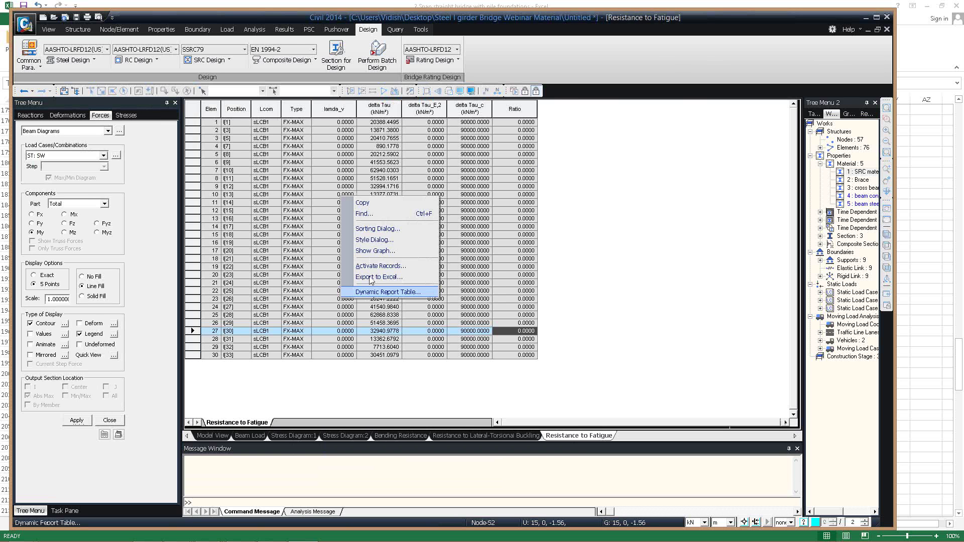
{"action": "left_click", "coordinate": [387, 292]}
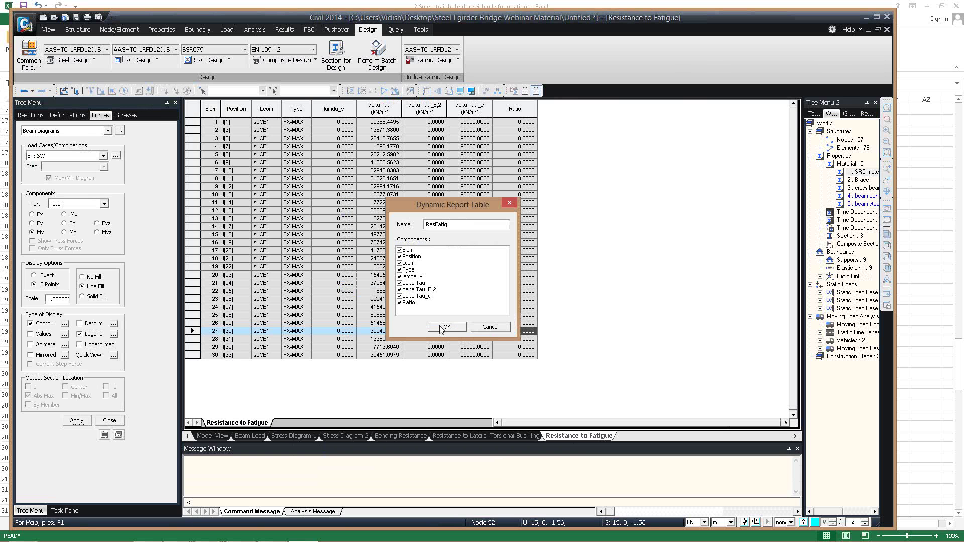
{"action": "left_click", "coordinate": [110, 421]}
Open the dynamic report contents and check the entries under user-defined images and user-defined tables.
{"action": "left_click", "coordinate": [99, 116]}
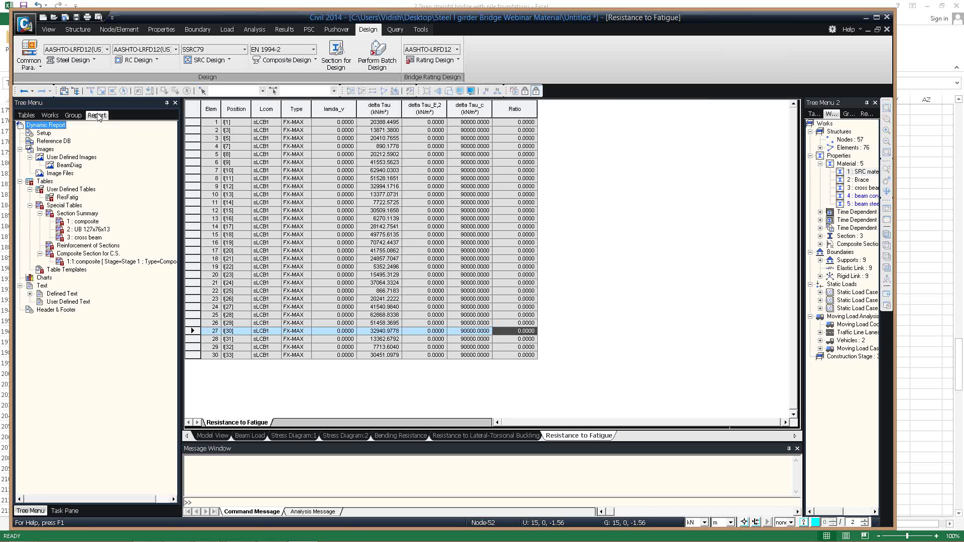
{"action": "left_click", "coordinate": [70, 165]}
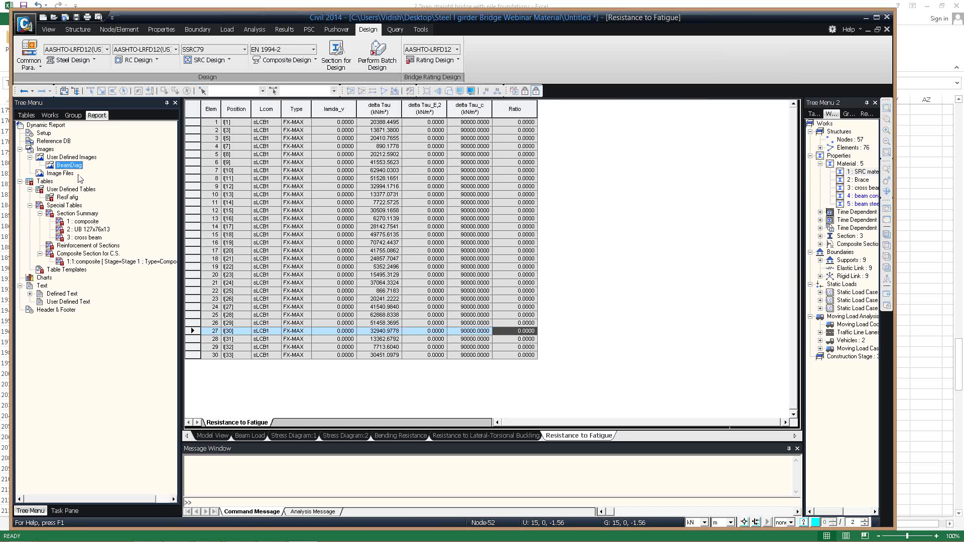
{"action": "left_click", "coordinate": [70, 197]}
{"action": "left_click", "coordinate": [71, 172]}
{"action": "left_click", "coordinate": [73, 158]}
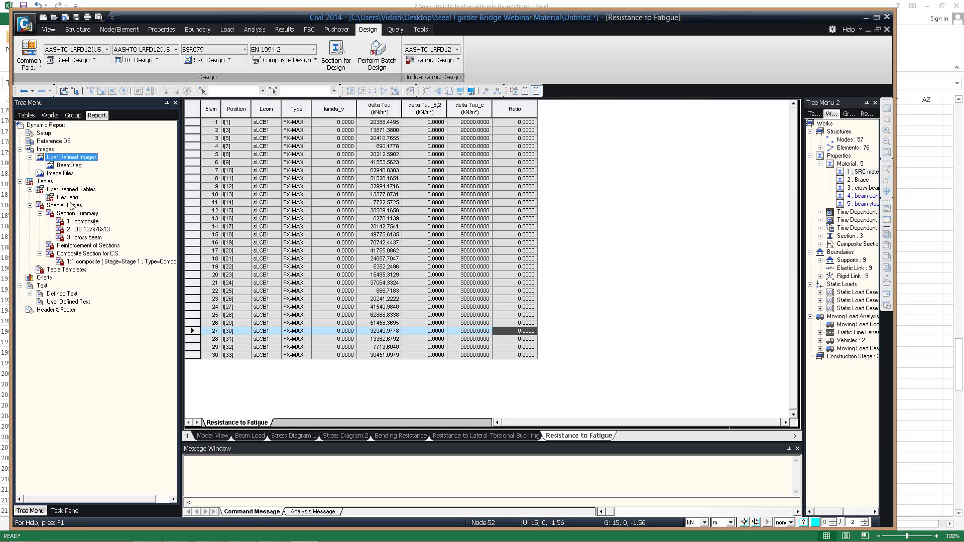
{"action": "left_click", "coordinate": [69, 165]}
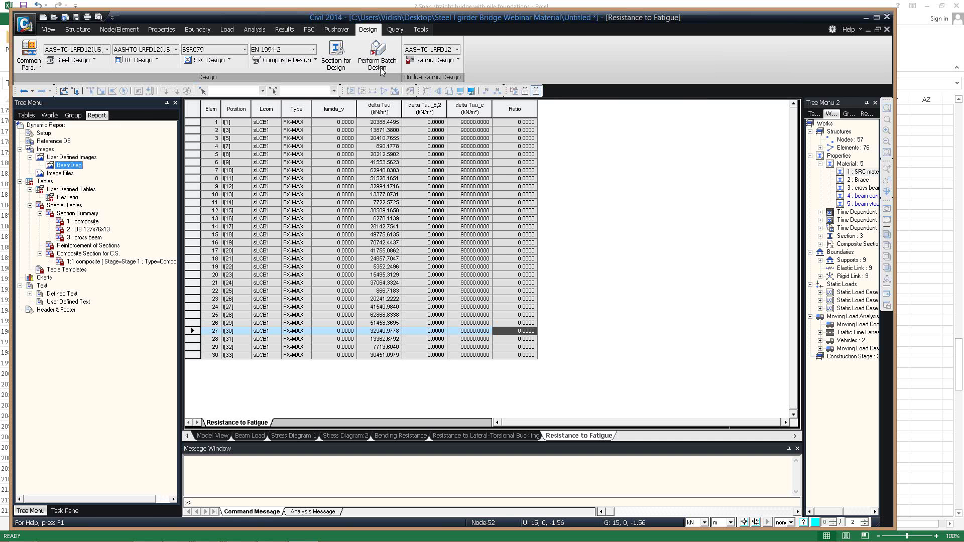
Start the Dynamic Report Generator and create a blank Word report document.
{"action": "left_click", "coordinate": [420, 29]}
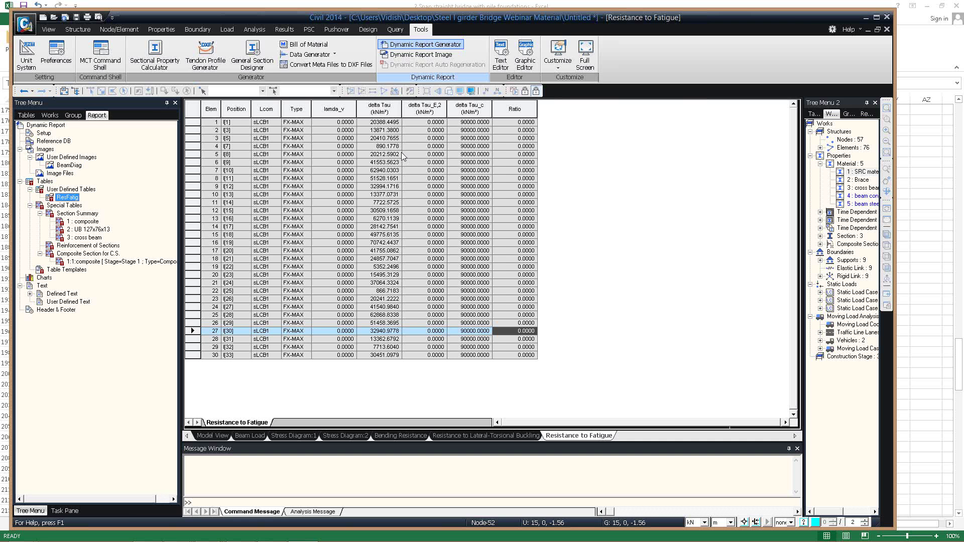
{"action": "left_click", "coordinate": [424, 45]}
{"action": "left_click", "coordinate": [454, 296]}
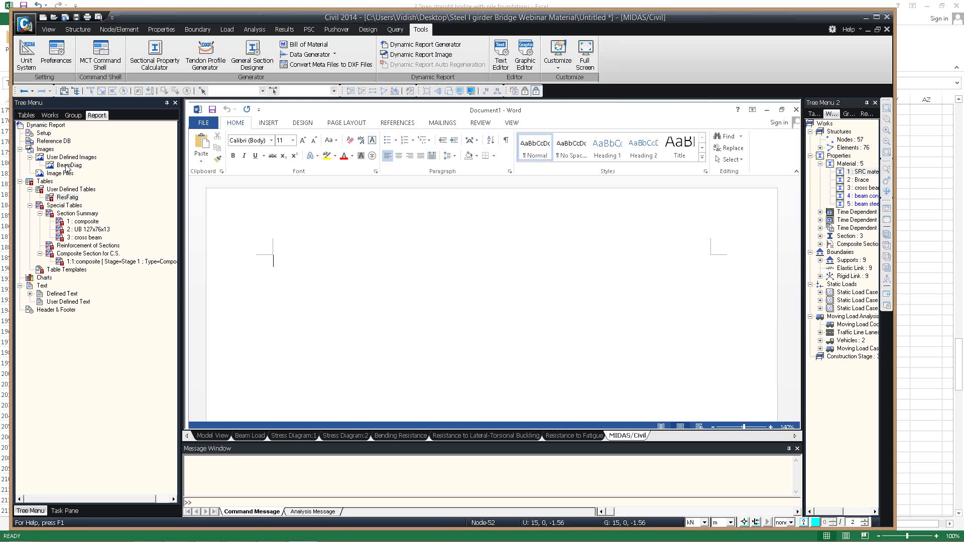
Insert the BeamDiag image into the blank Word report and add the user-defined tables below its figure caption.
{"action": "left_click_drag", "start_coordinate": [67, 167], "coordinate": [148, 237]}
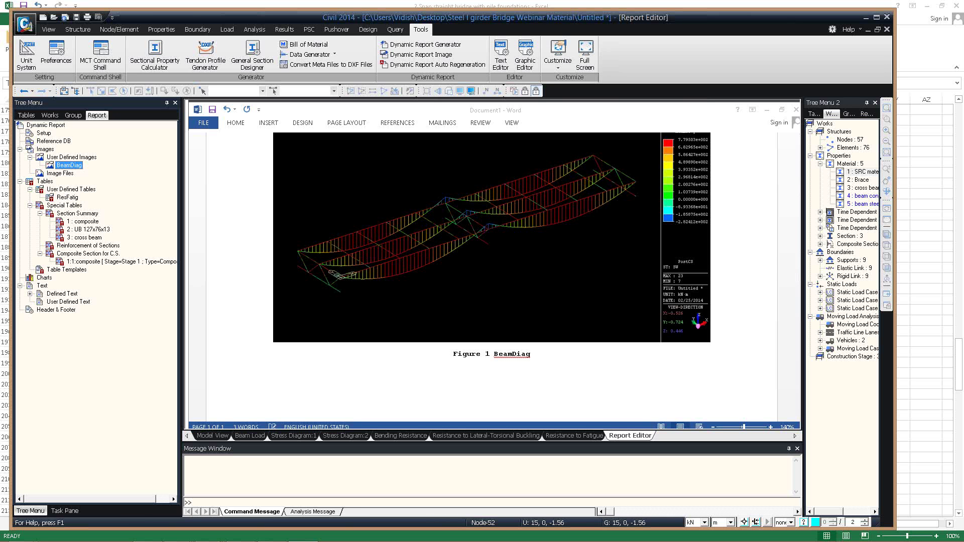
{"action": "left_click", "coordinate": [532, 355]}
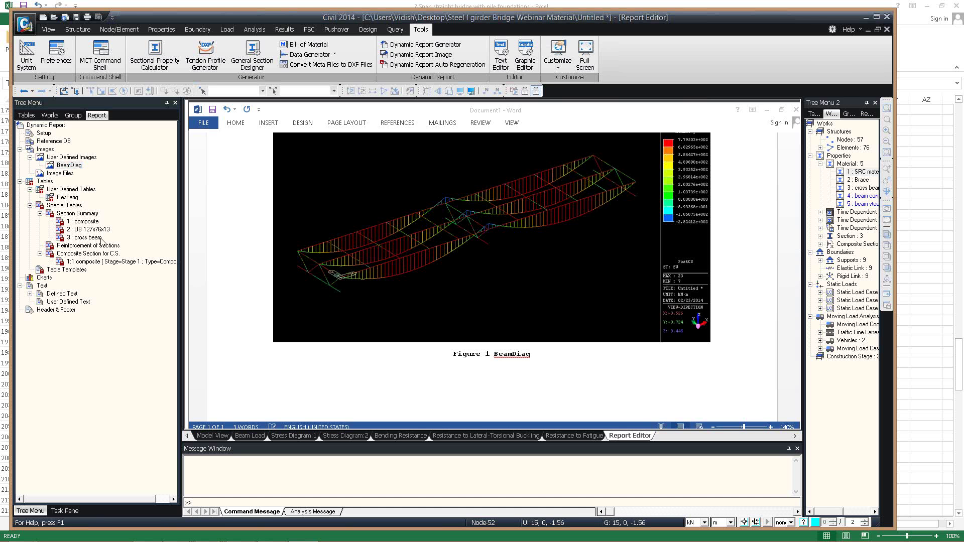
{"action": "left_click", "coordinate": [70, 213]}
{"action": "left_click", "coordinate": [70, 214]}
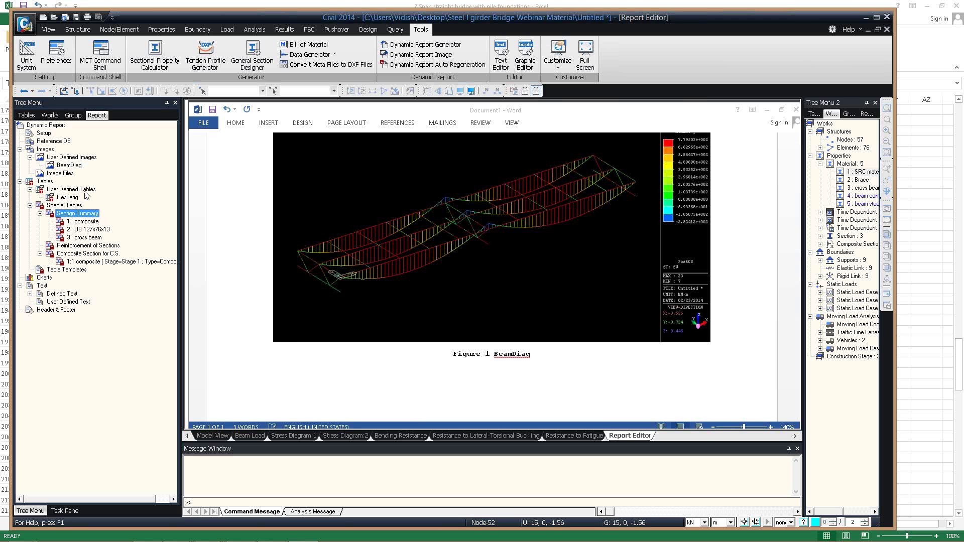
{"action": "left_click", "coordinate": [84, 190]}
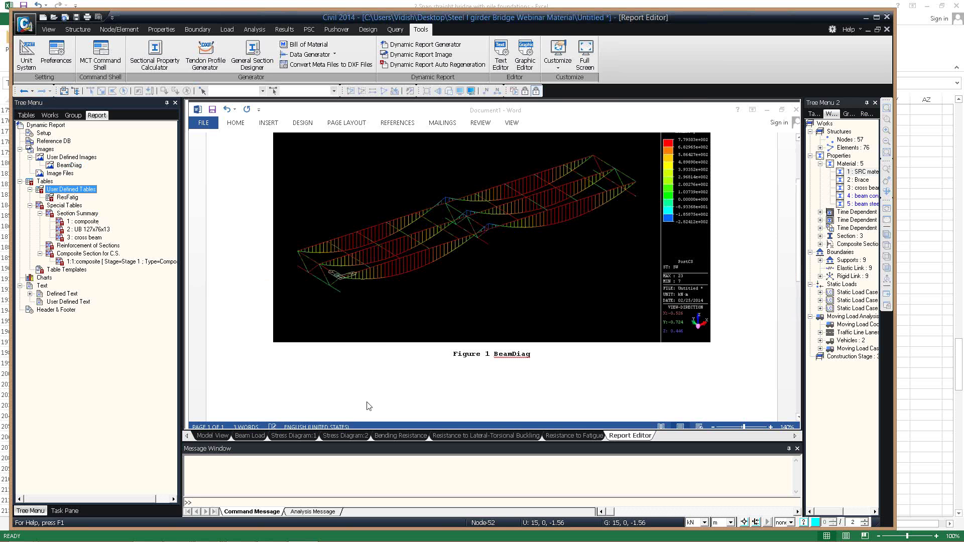
{"action": "left_click", "coordinate": [363, 362]}
{"action": "scroll", "coordinate": [367, 359], "scroll_direction": "up", "scroll_amount": 1}
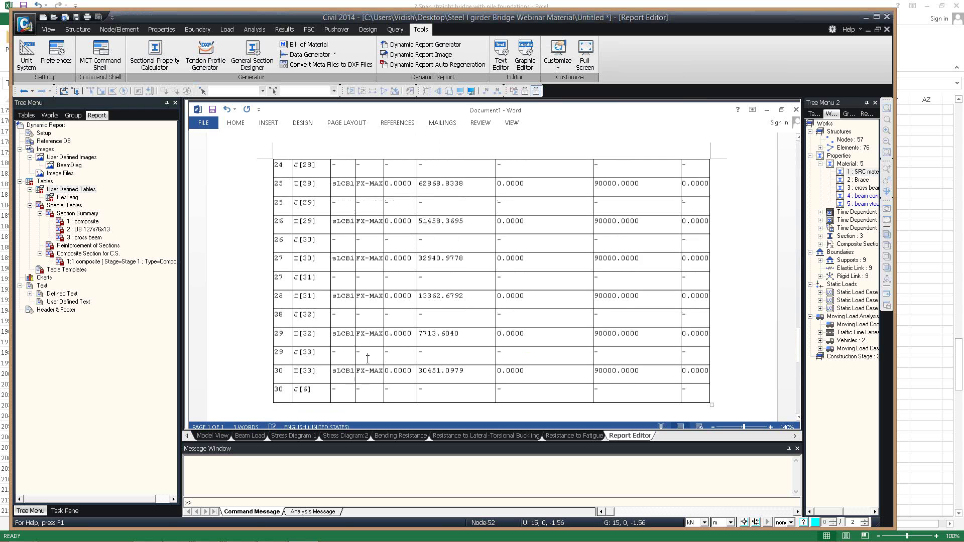
{"action": "scroll", "coordinate": [367, 358], "scroll_direction": "up", "scroll_amount": 9}
{"action": "scroll", "coordinate": [150, 215], "scroll_direction": "up", "scroll_amount": 8}
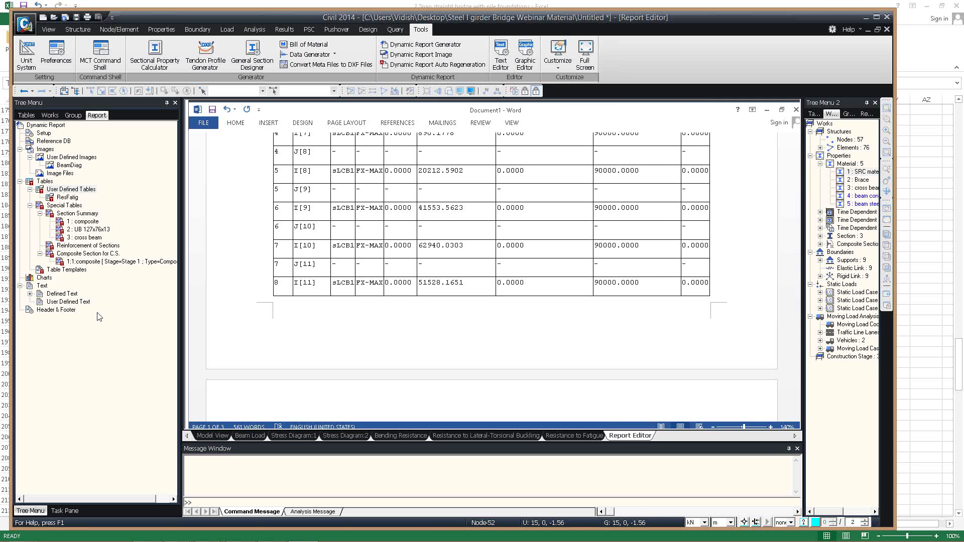
{"action": "left_click", "coordinate": [207, 438]}
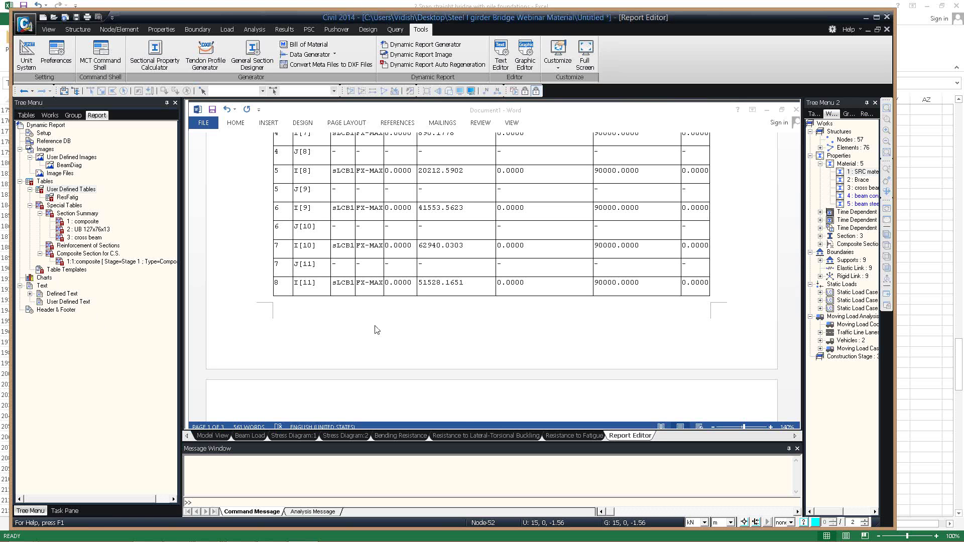